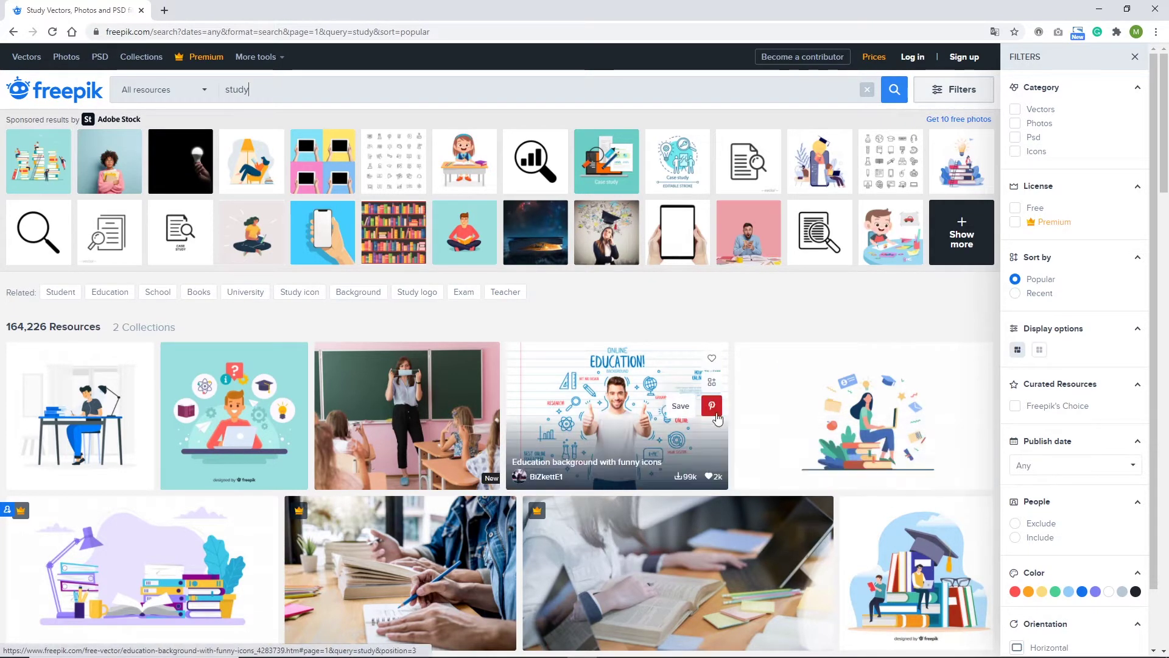
# - Open the "Education background with funny icons" vector from the study results and request its free download
pyautogui.click(612, 418)
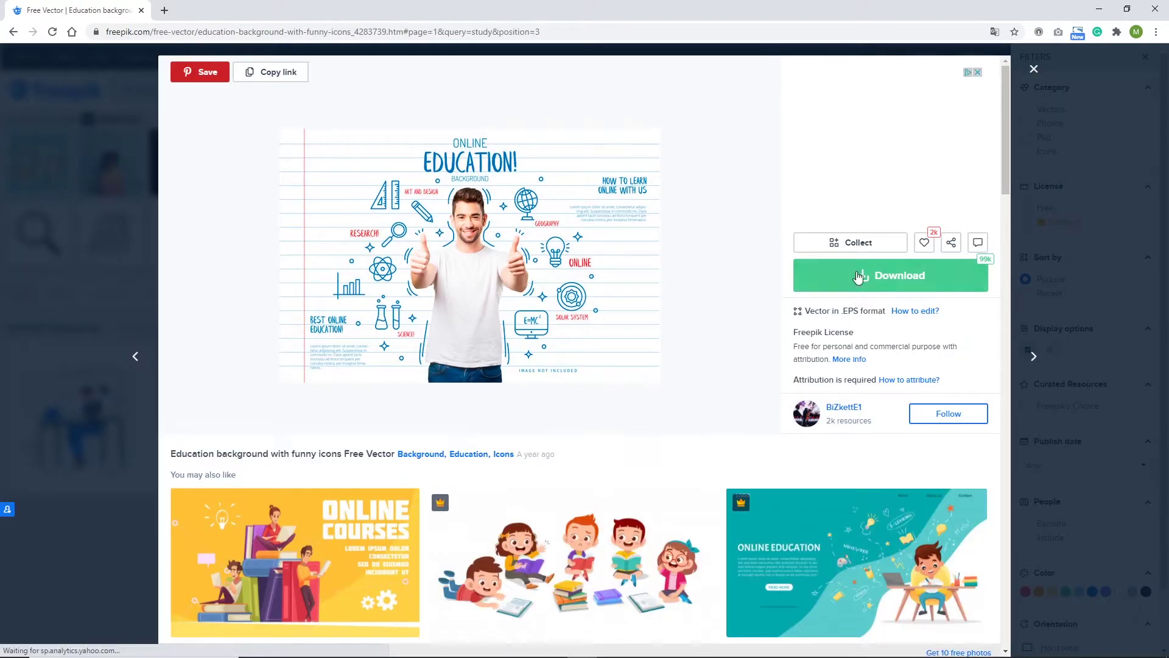
pyautogui.click(861, 280)
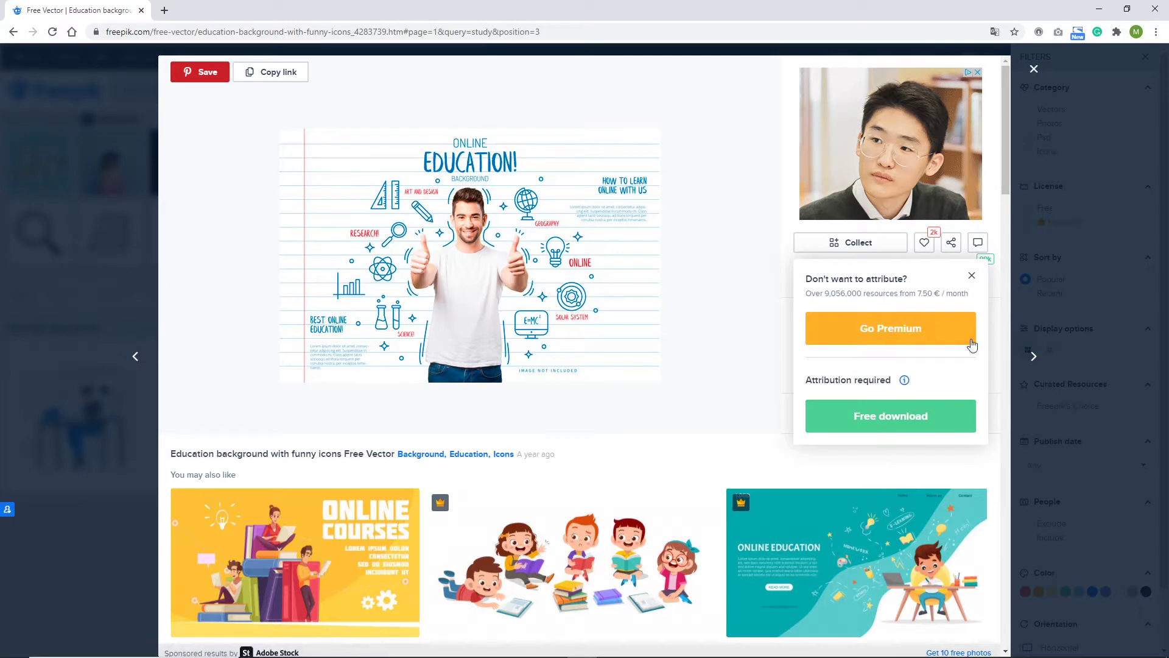
pyautogui.click(873, 420)
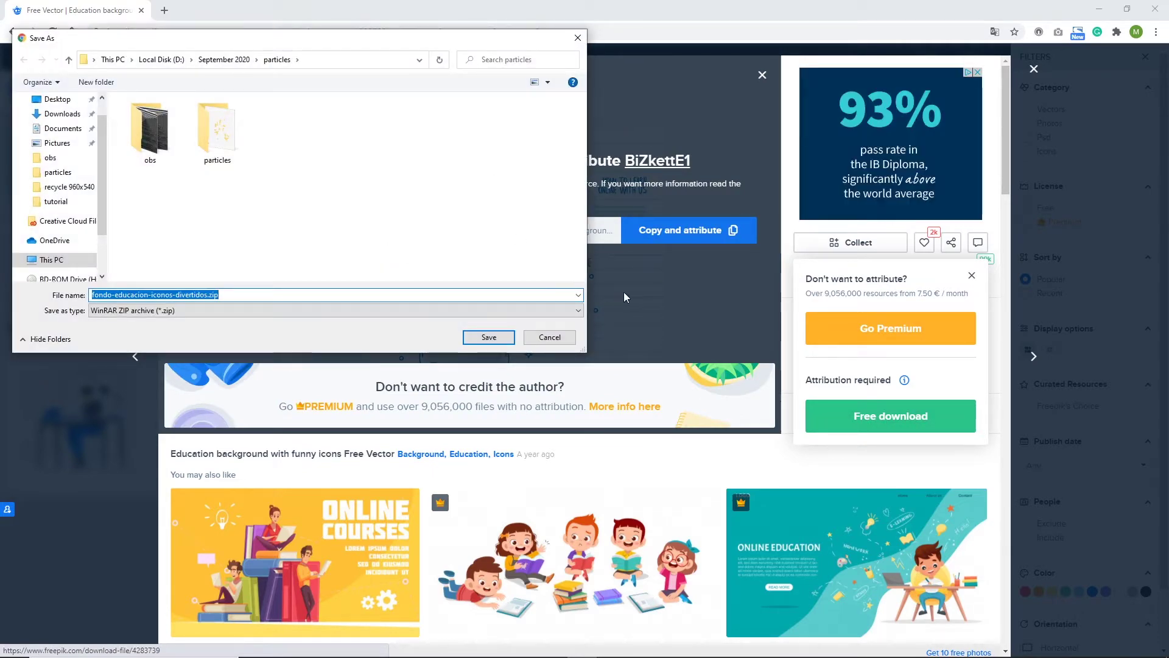
# - Cancel saving the zip archive and copy the attribution link for the vector's author
pyautogui.moveTo(430, 42); pyautogui.dragTo(583, 121)
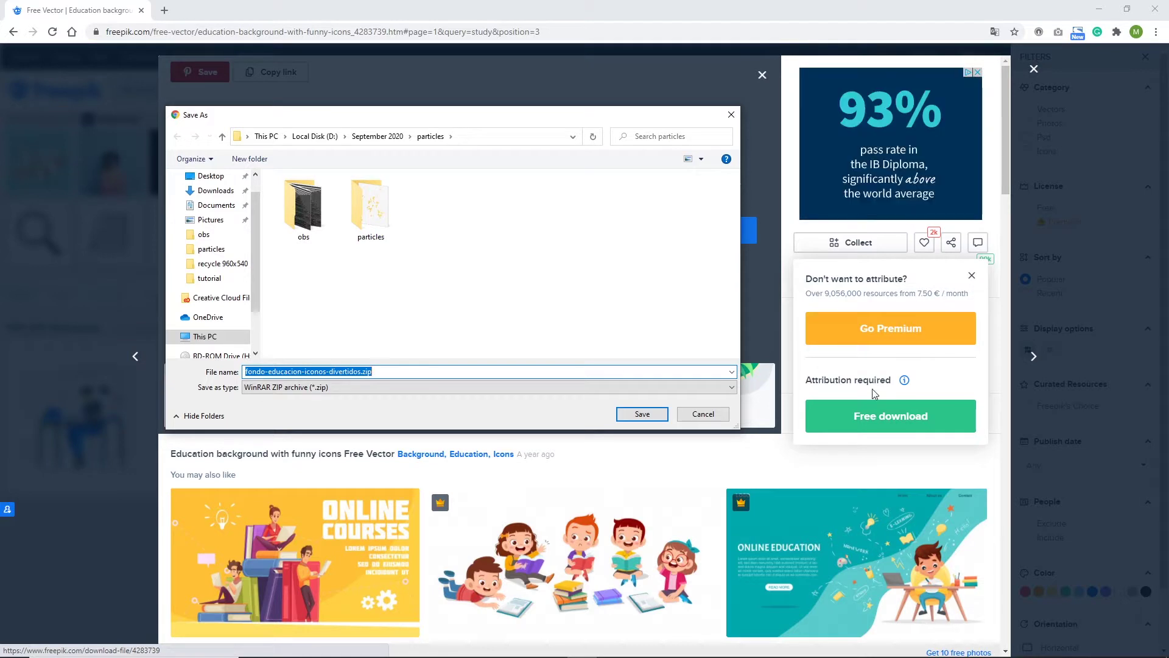
pyautogui.click(697, 419)
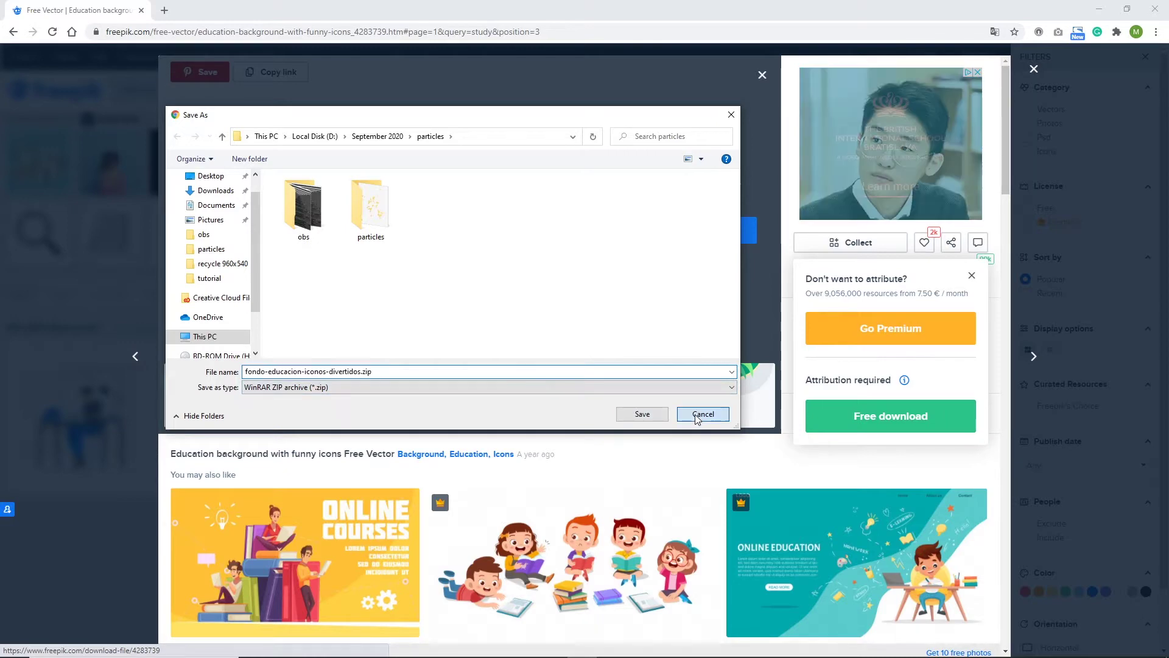
pyautogui.moveTo(435, 649)
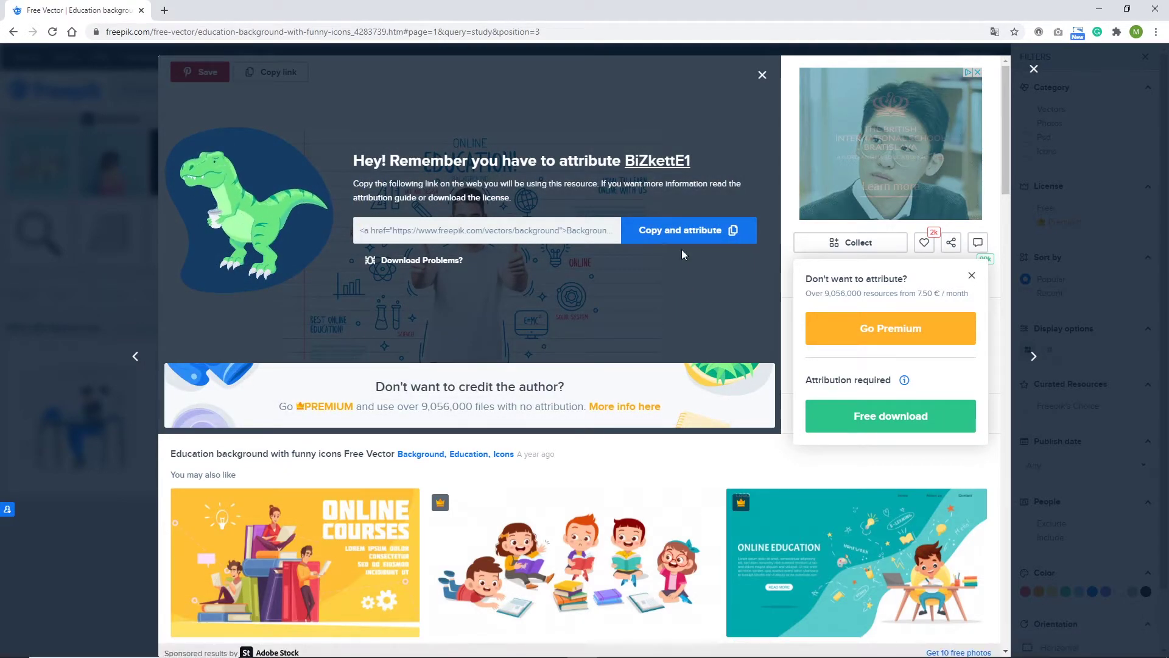
pyautogui.click(667, 238)
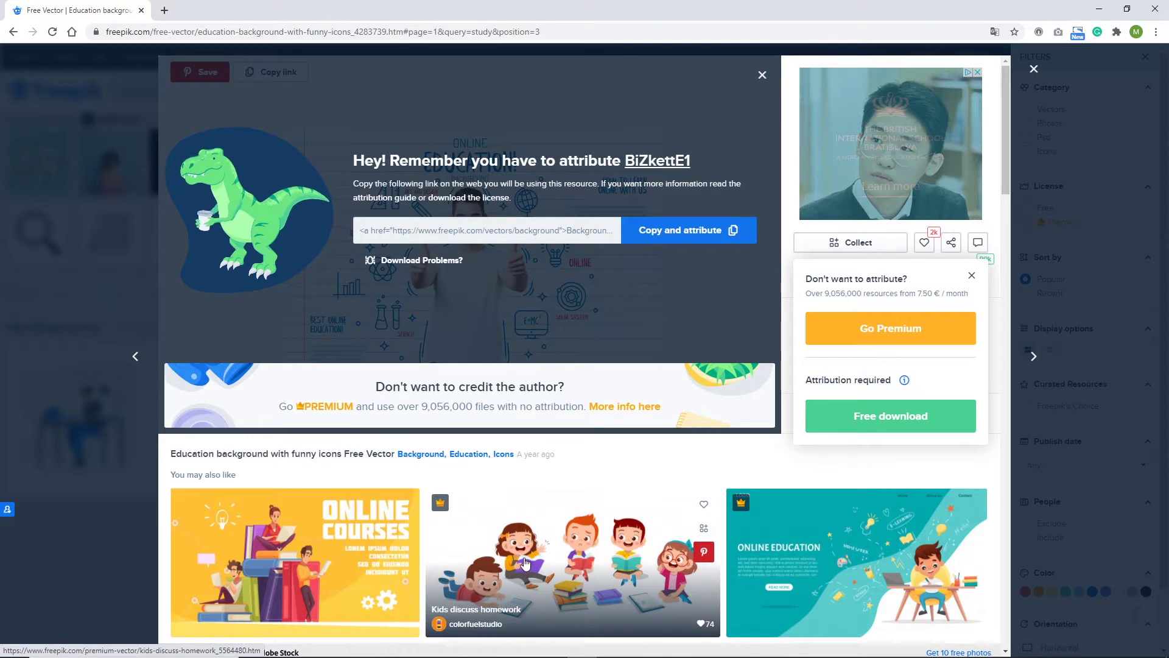
# - Switch to File Explorer and extract fondo-educacion-iconos-divertidos.zip into the current study banner\freepik folder
pyautogui.click(432, 653)
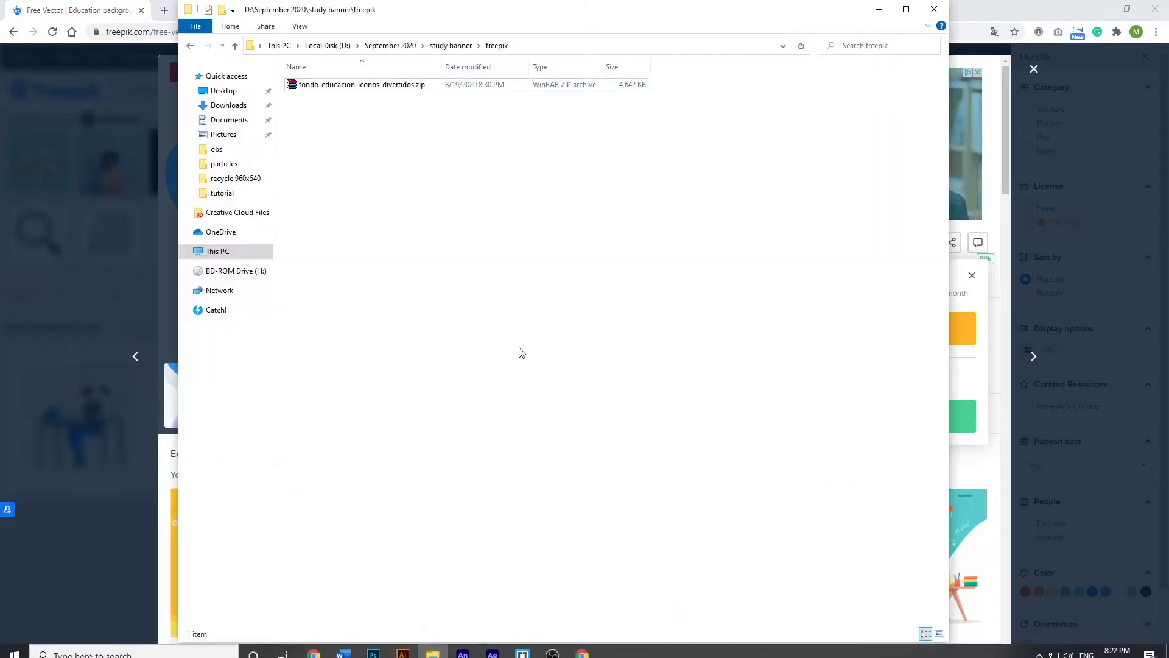
pyautogui.moveTo(498, 20); pyautogui.dragTo(524, 91)
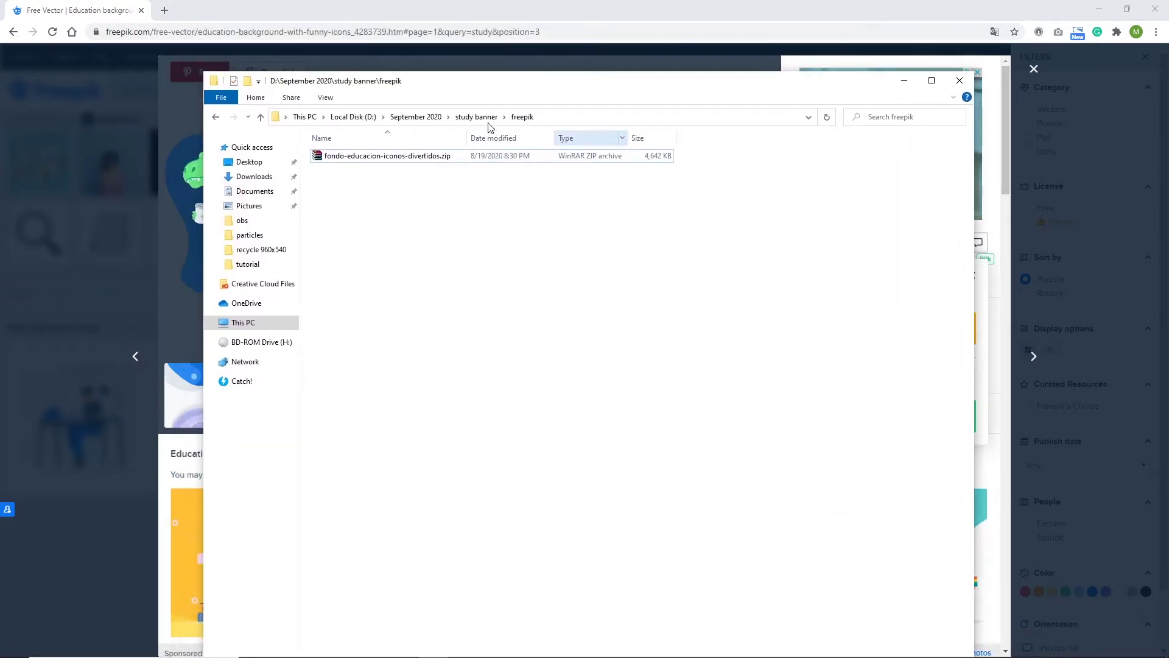
pyautogui.click(348, 158)
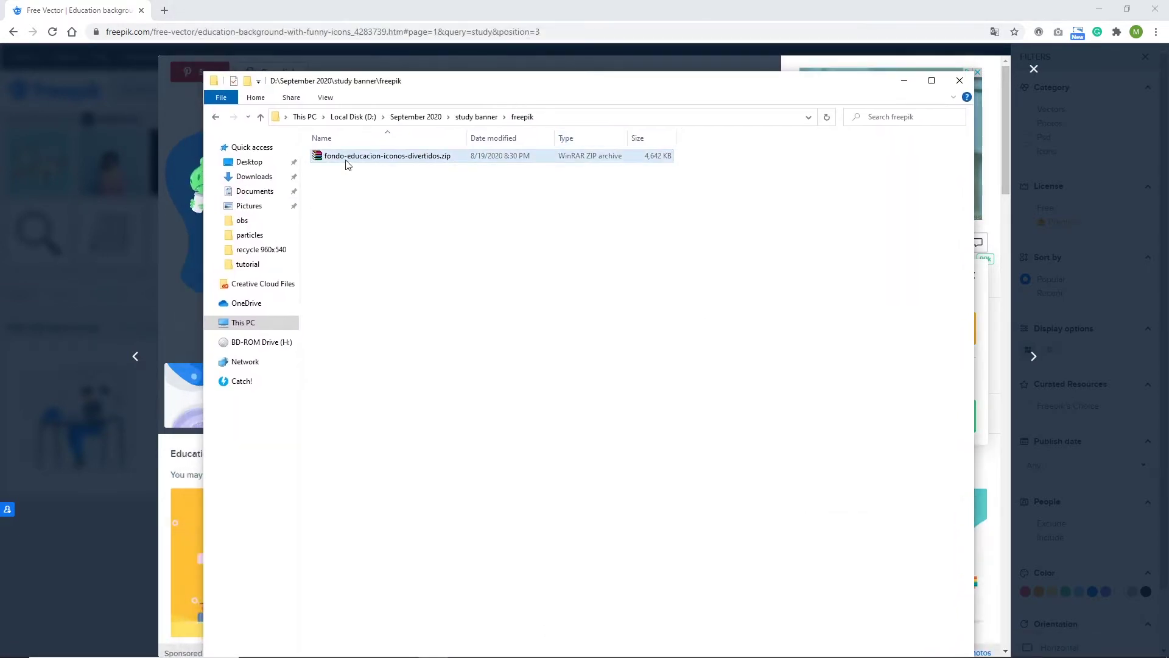
pyautogui.rightClick(379, 157)
pyautogui.moveTo(443, 274)
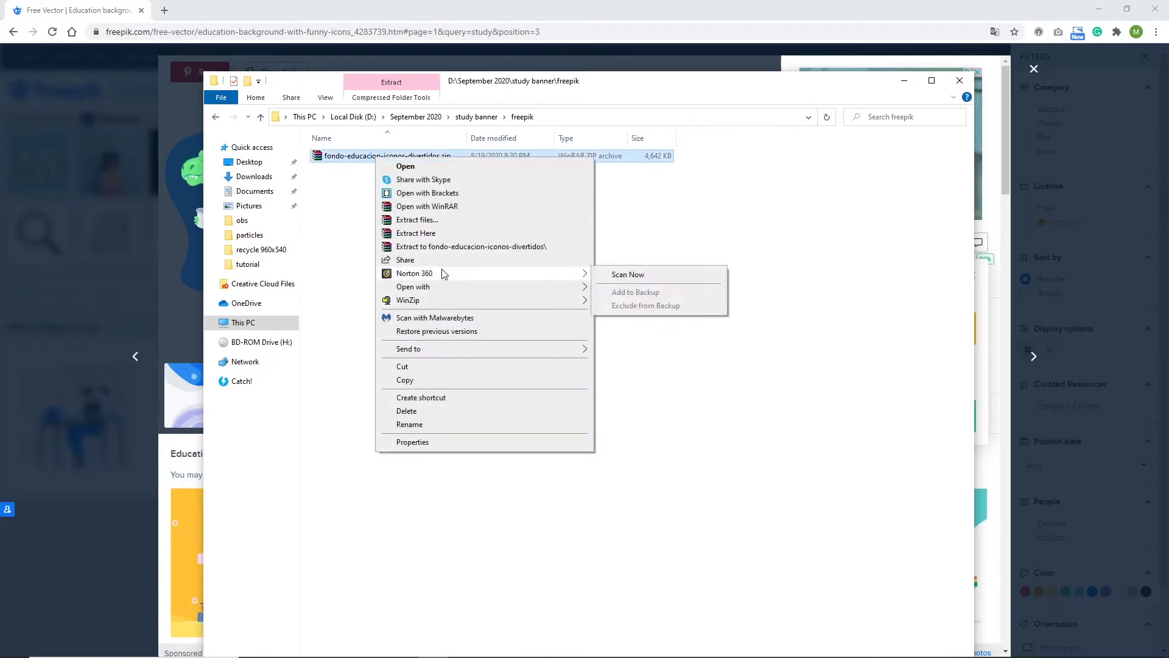
pyautogui.click(426, 234)
pyautogui.click(555, 276)
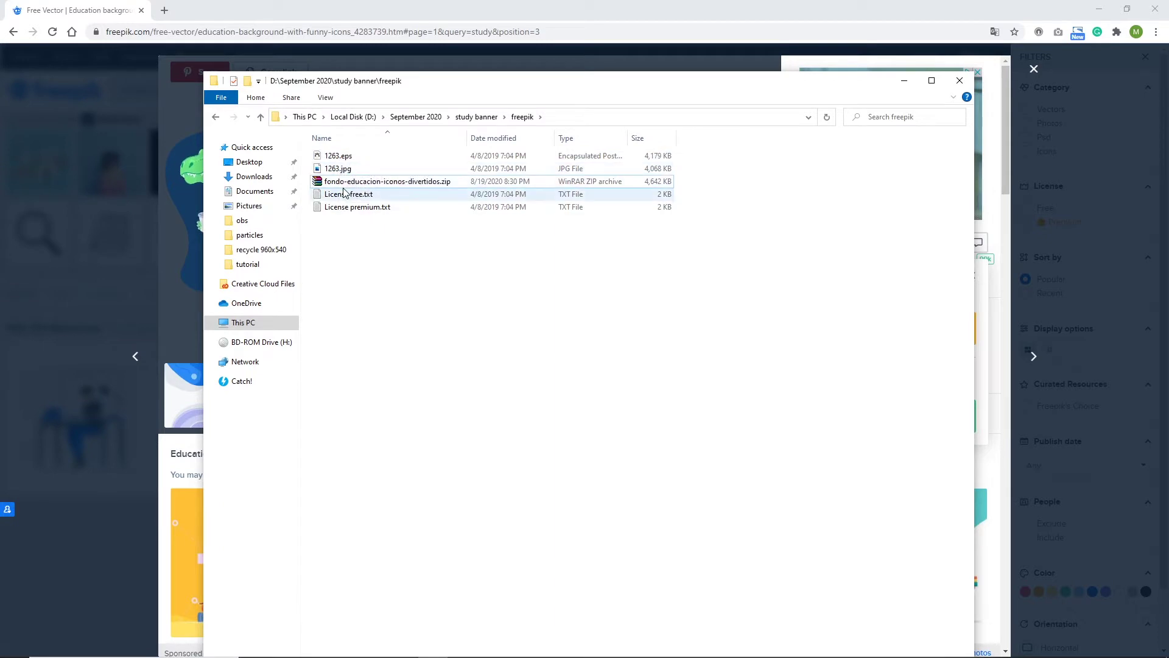
# - Open the extracted 1263.eps in Illustrator and dismiss the missing fonts warning without replacing any fonts
pyautogui.doubleClick(337, 156)
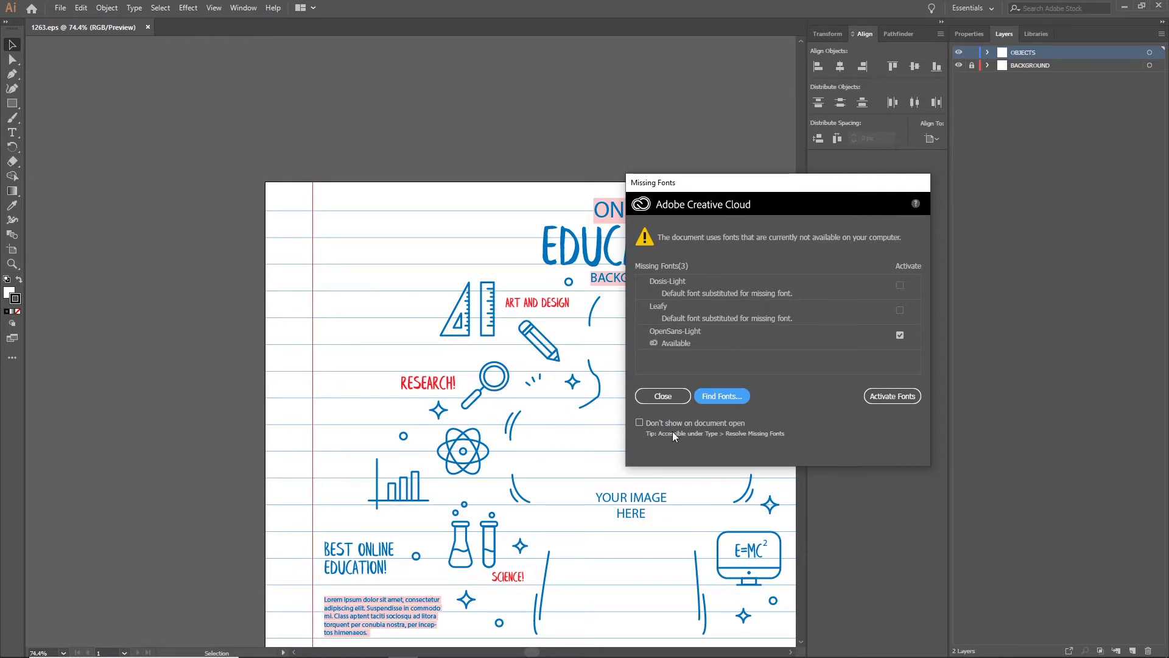
pyautogui.click(667, 397)
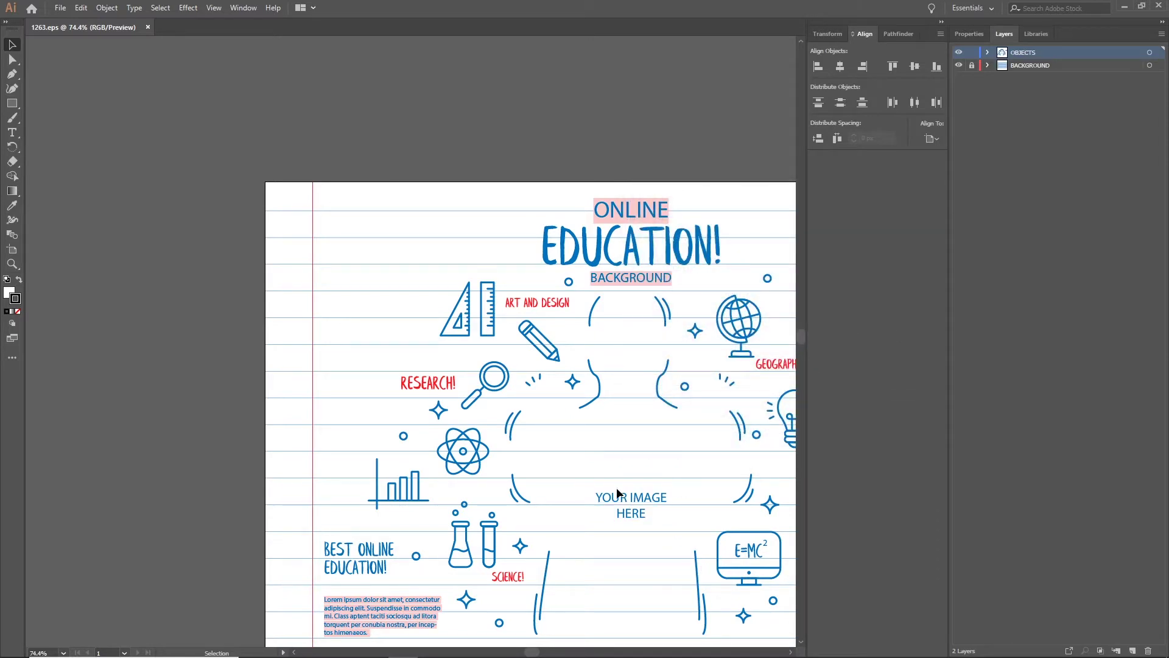
# - Shift the group of doodle icons slightly upward, ungroup it into separate icons and deselect everything
pyautogui.click(491, 326)
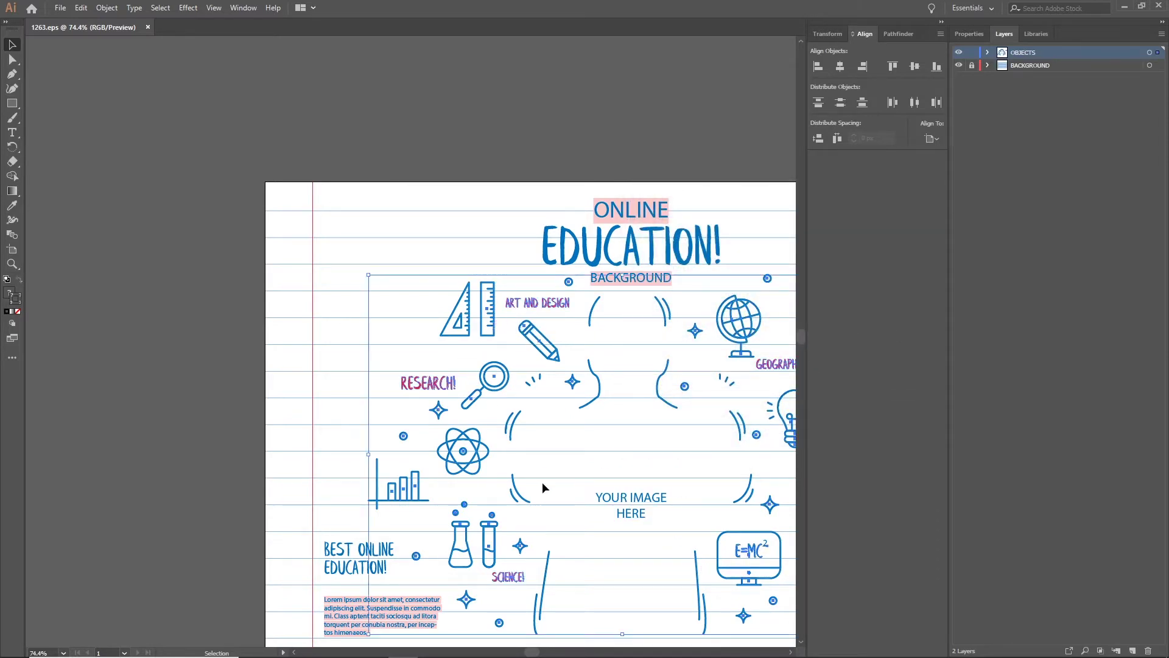
pyautogui.moveTo(494, 329); pyautogui.dragTo(489, 314)
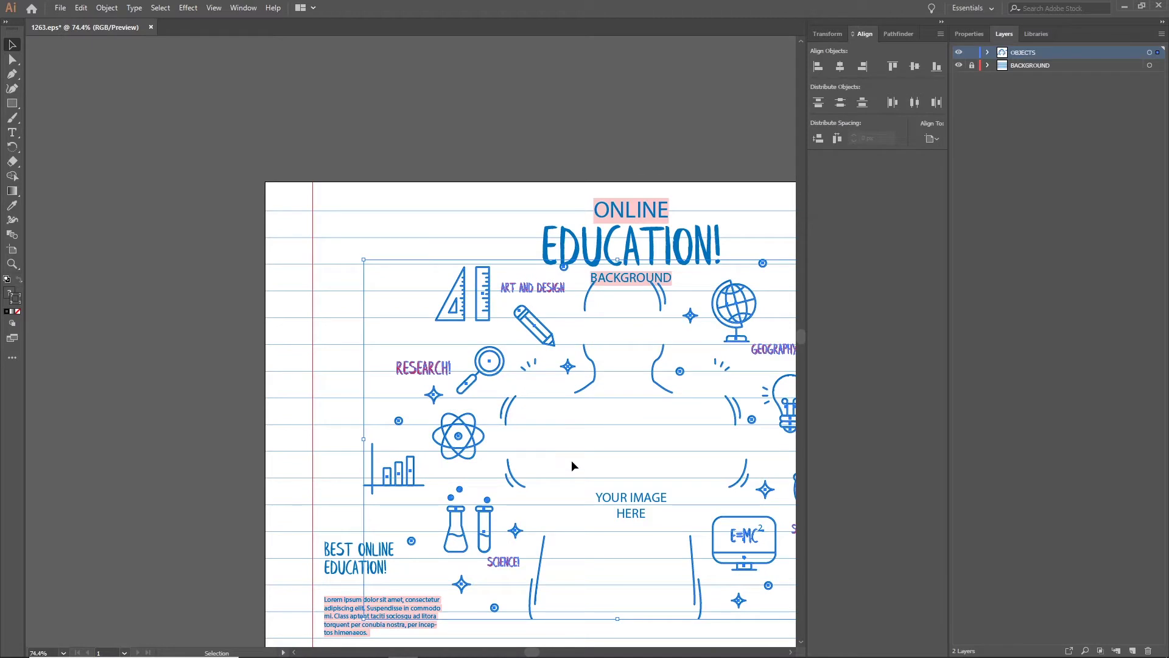
pyautogui.press('space')
pyautogui.moveTo(601, 440); pyautogui.dragTo(497, 418)
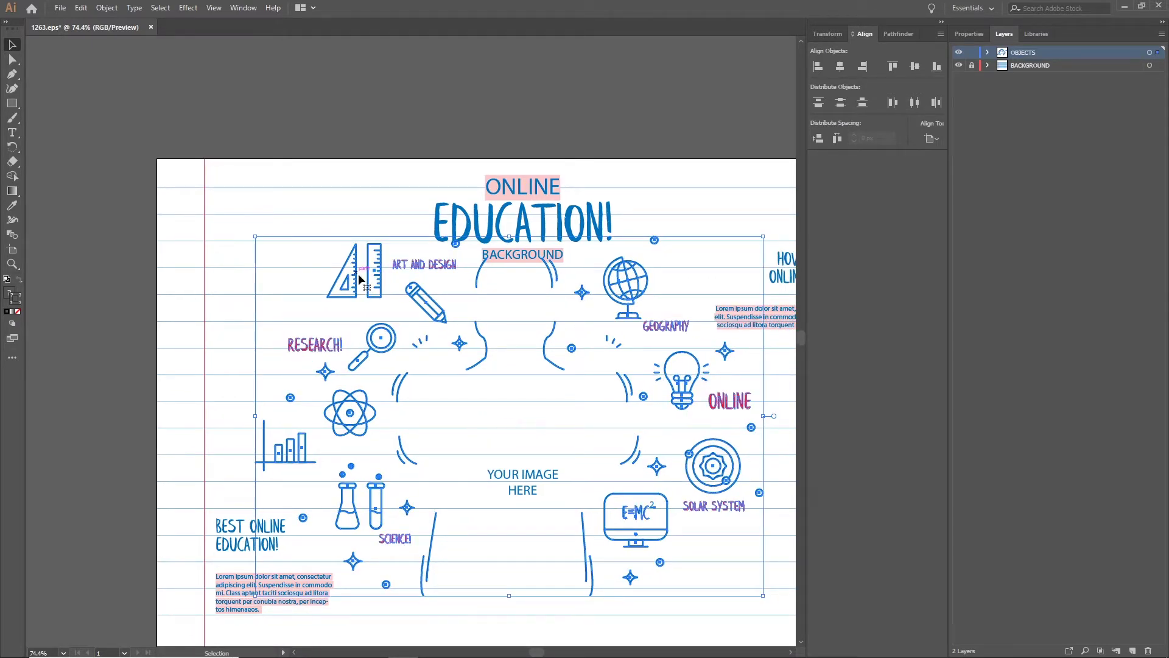
pyautogui.rightClick(379, 293)
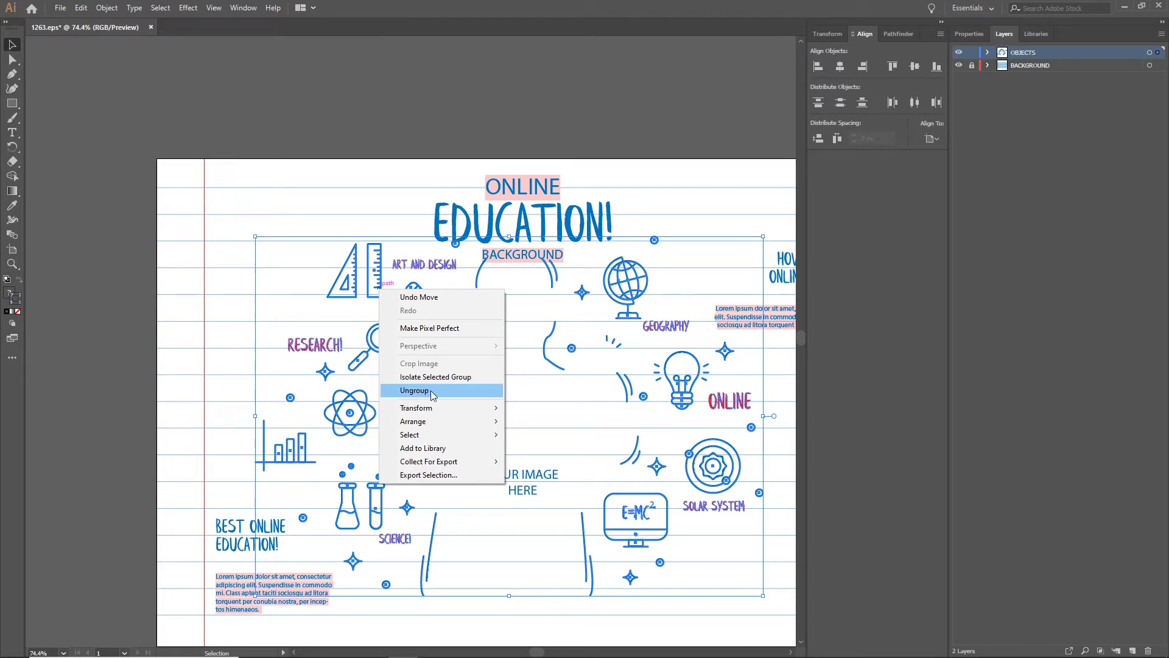
pyautogui.click(412, 391)
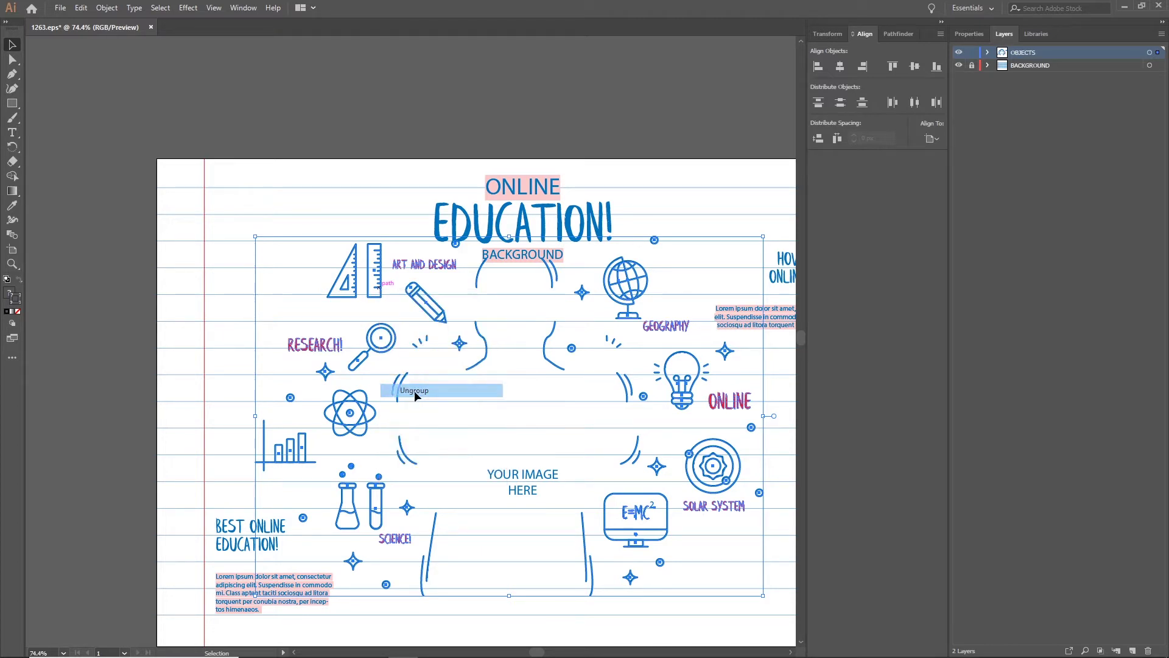
pyautogui.click(364, 193)
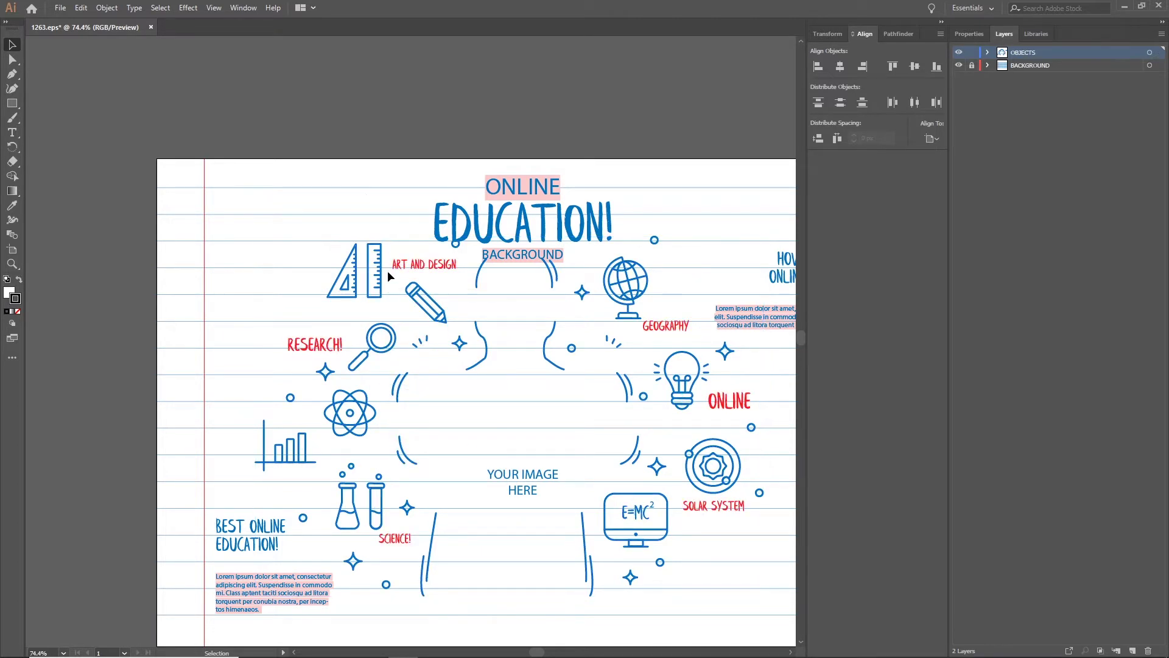
pyautogui.click(394, 341)
pyautogui.click(432, 311)
pyautogui.click(391, 158)
pyautogui.press('a')
# - Create a new 500 x 500 px RGB document with one artboard
pyautogui.hotkey('ctrl', 'n')
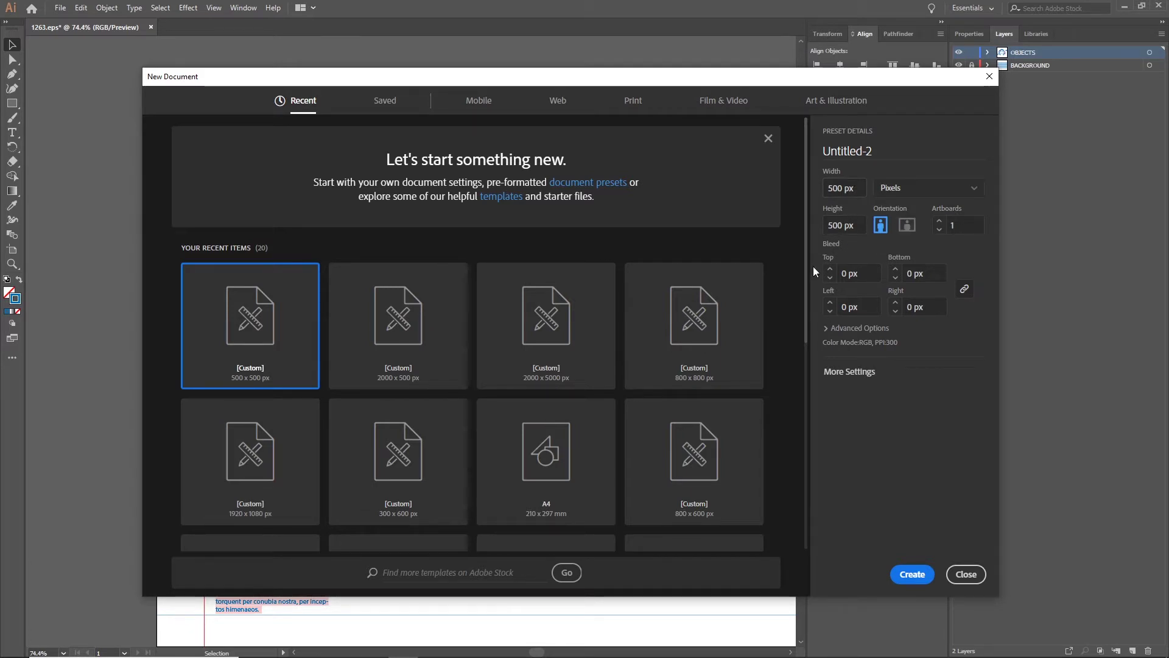
pyautogui.click(911, 576)
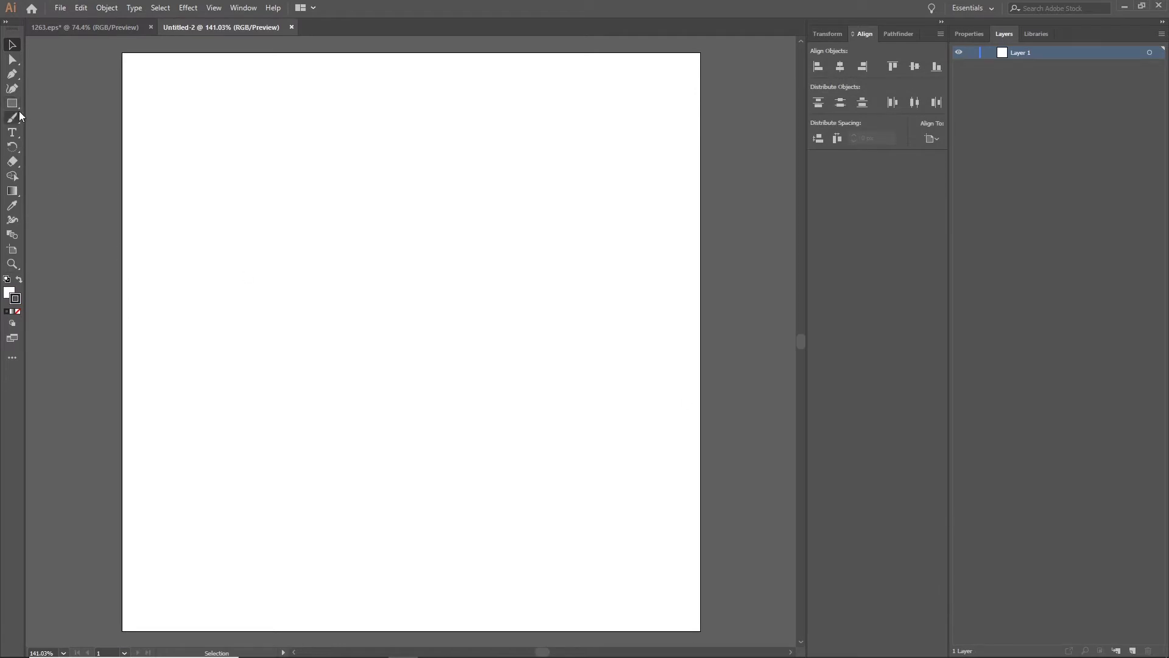
# - Choose the Rectangle tool, set the fill colour to #f74b4b and close the floating colour controls
pyautogui.click(16, 105)
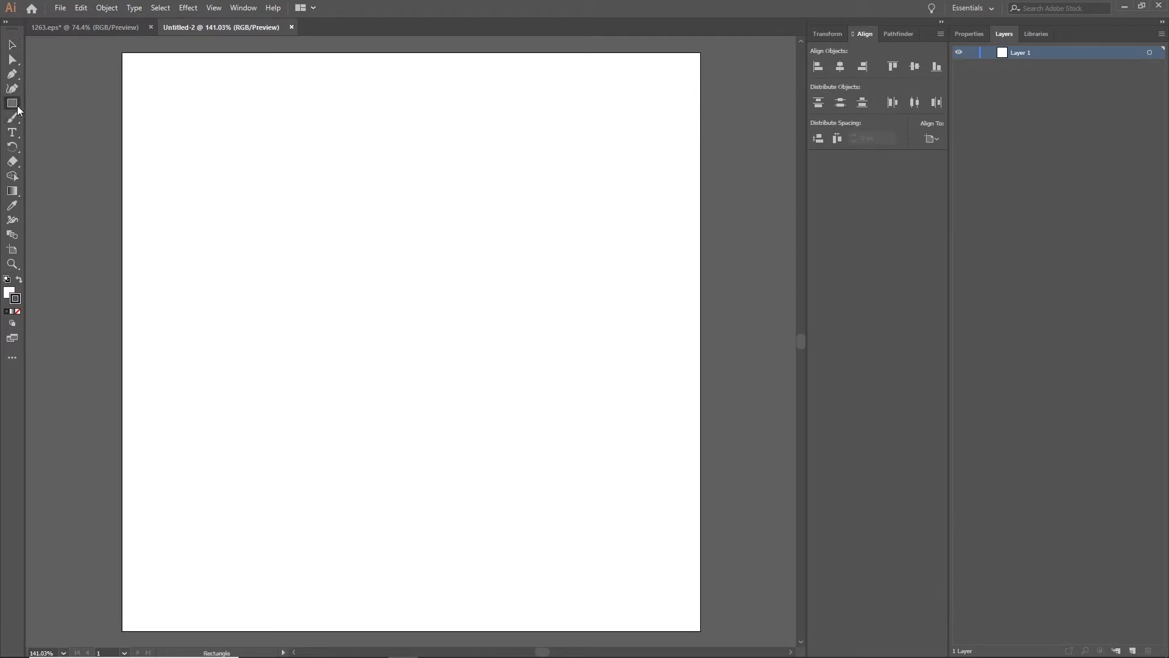
pyautogui.click(11, 294)
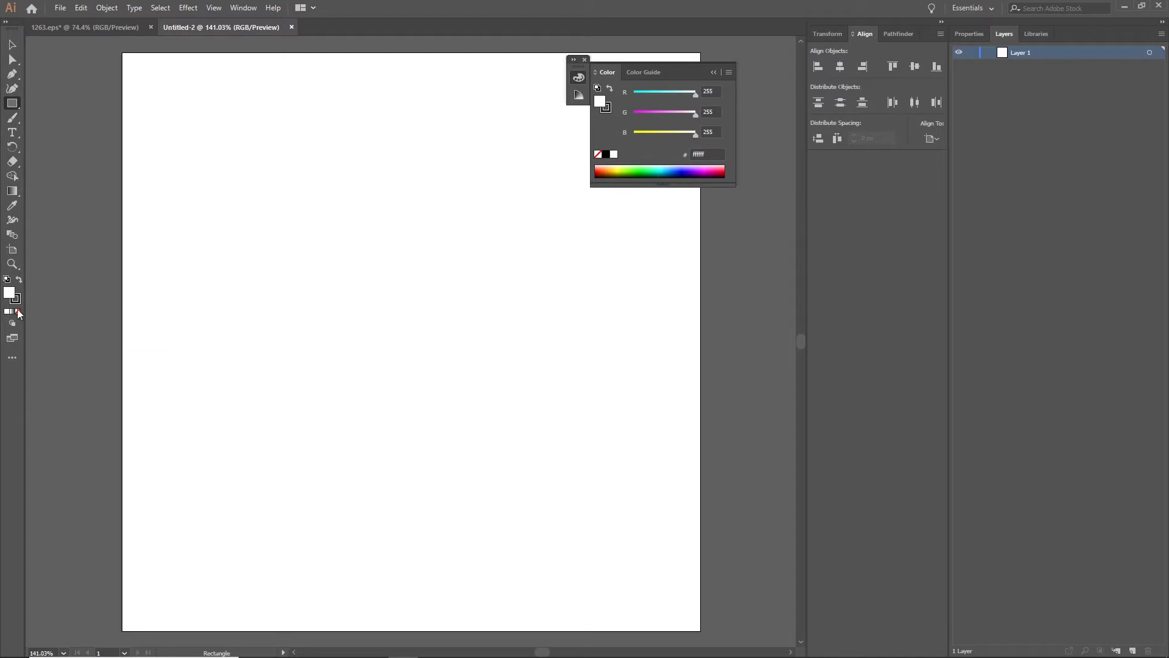
pyautogui.doubleClick(9, 293)
pyautogui.write('f74b4b')
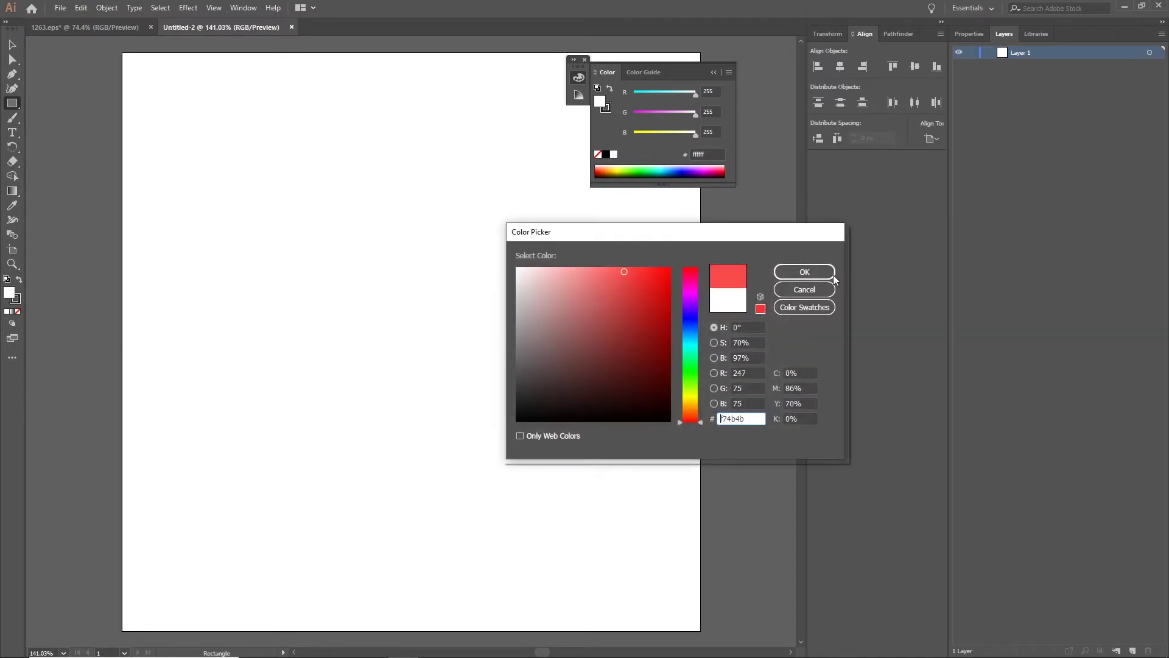
pyautogui.click(791, 273)
pyautogui.click(713, 73)
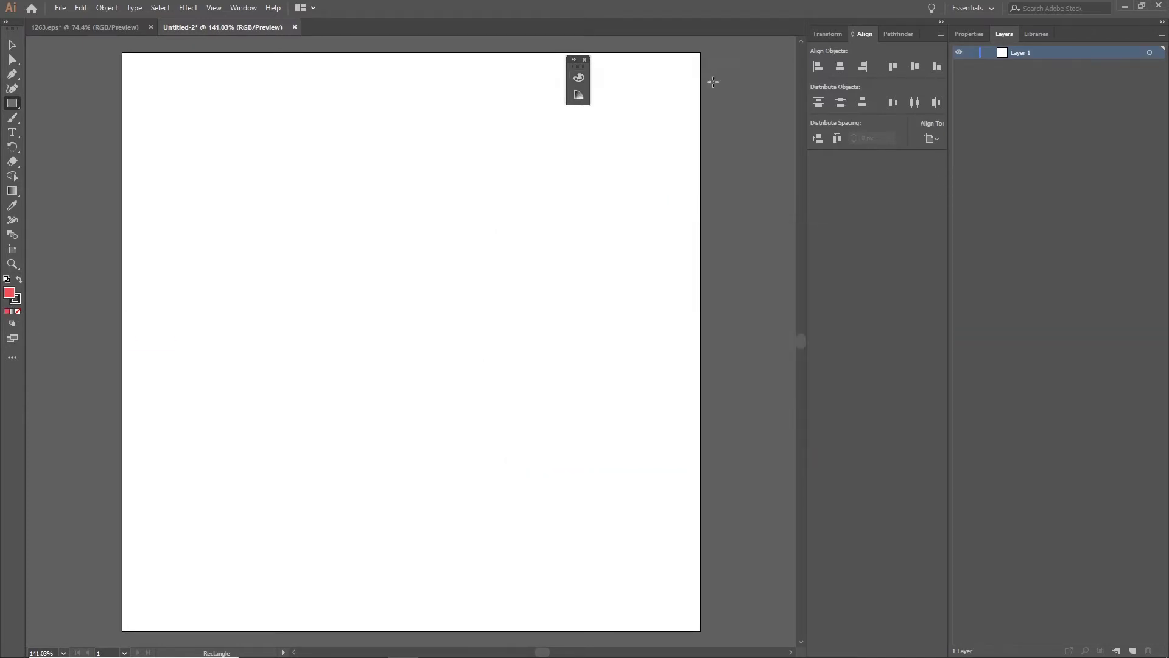
pyautogui.click(584, 60)
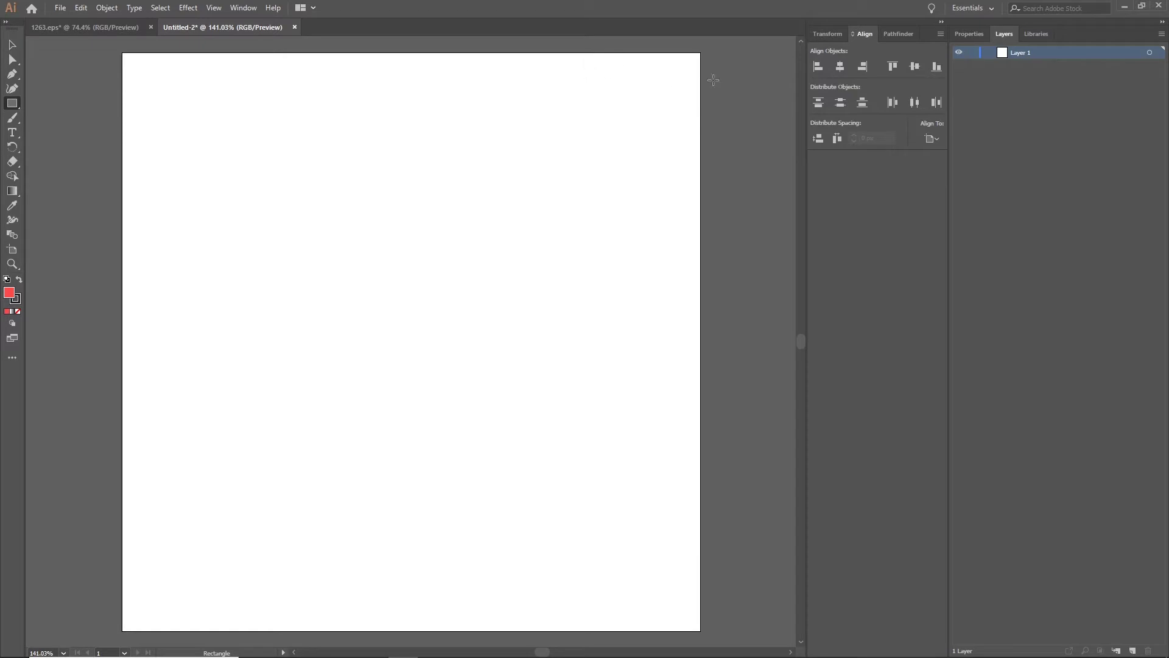
# - Draw a red rectangle extending slightly beyond the artboard on all sides and lock it in Layer 1
pyautogui.moveTo(712, 45); pyautogui.dragTo(102, 635)
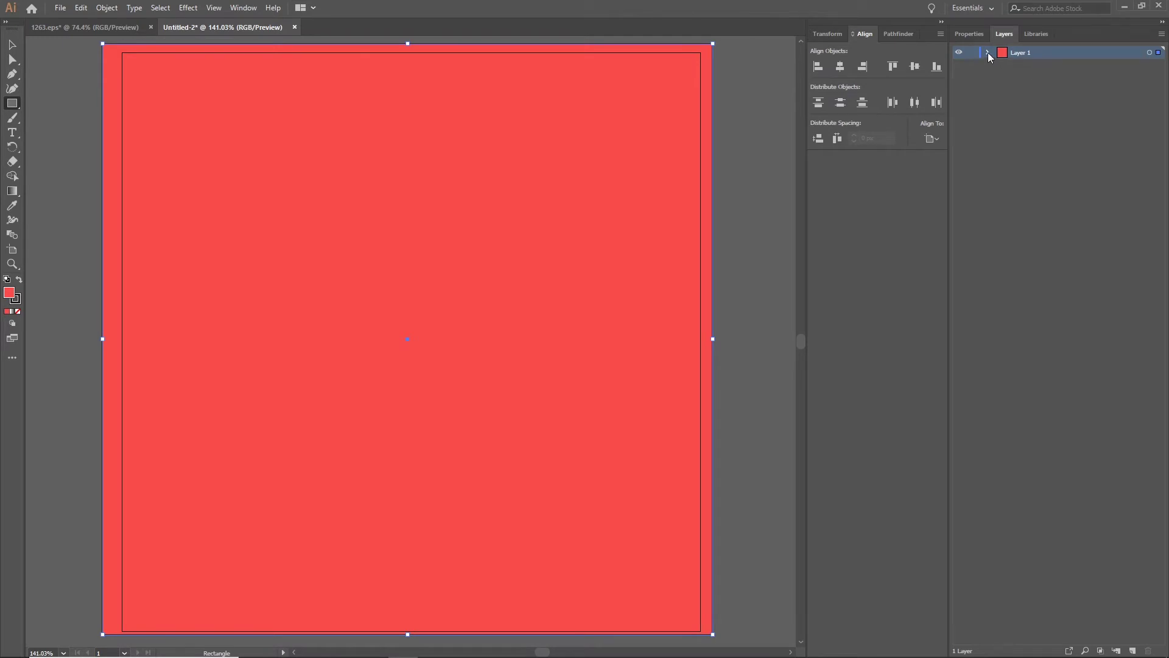
pyautogui.click(988, 53)
pyautogui.click(972, 65)
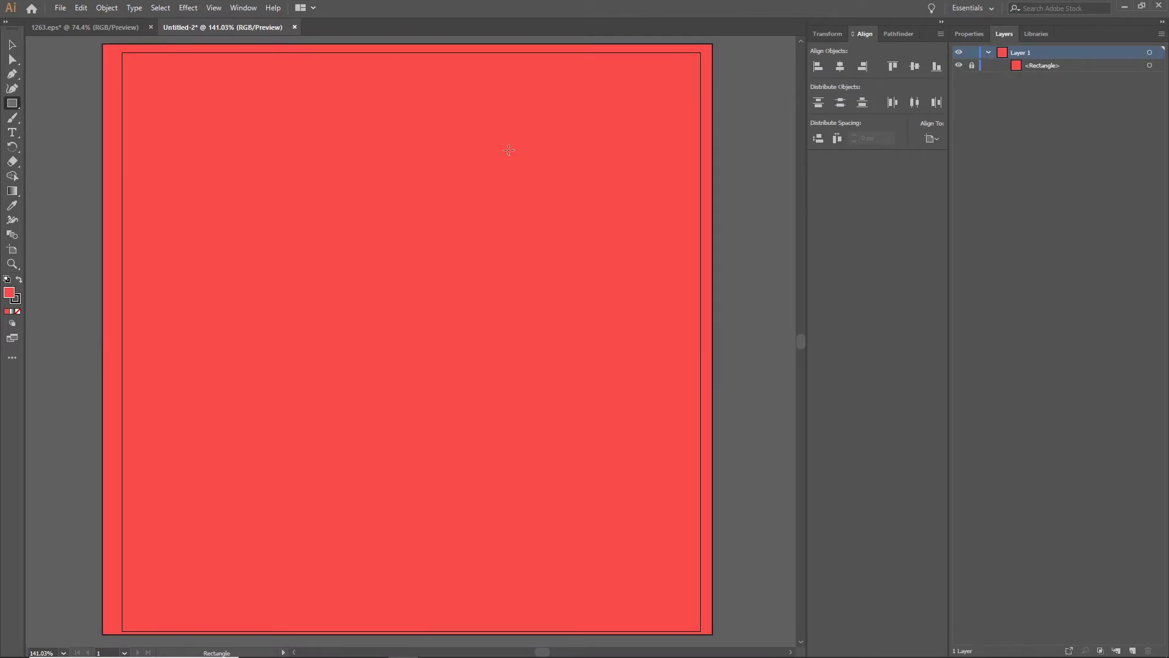
# - Bring the globe, pencil, atom and magnifying glass icons from 1263.eps into the red-background document
pyautogui.click(11, 45)
pyautogui.click(128, 28)
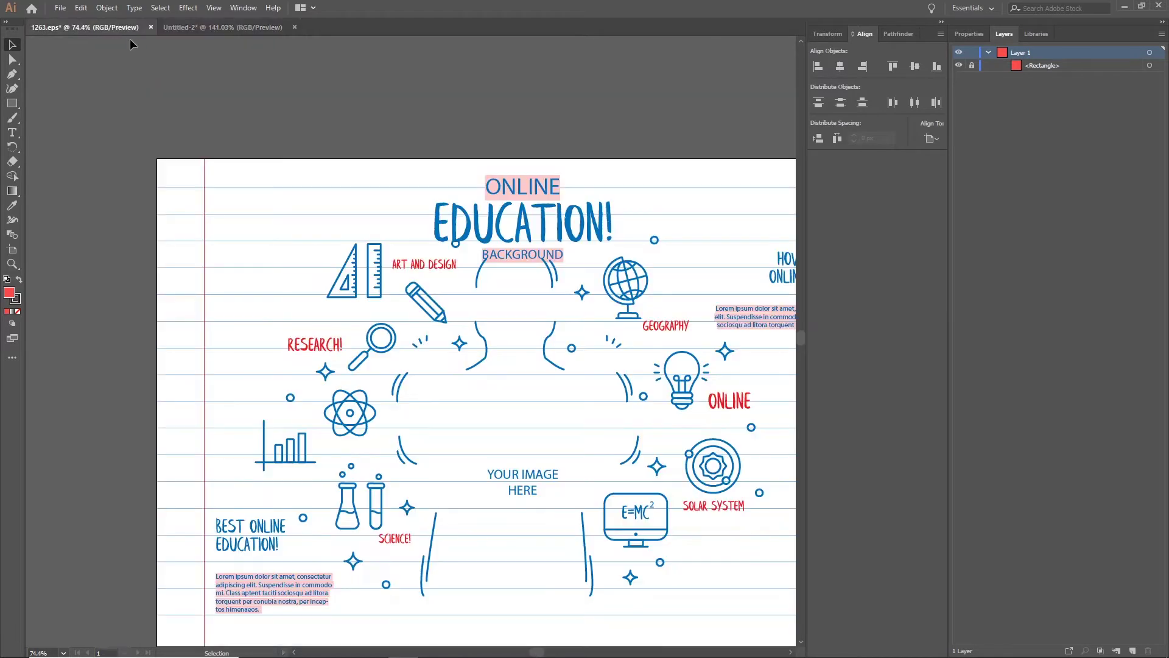
pyautogui.click(629, 286)
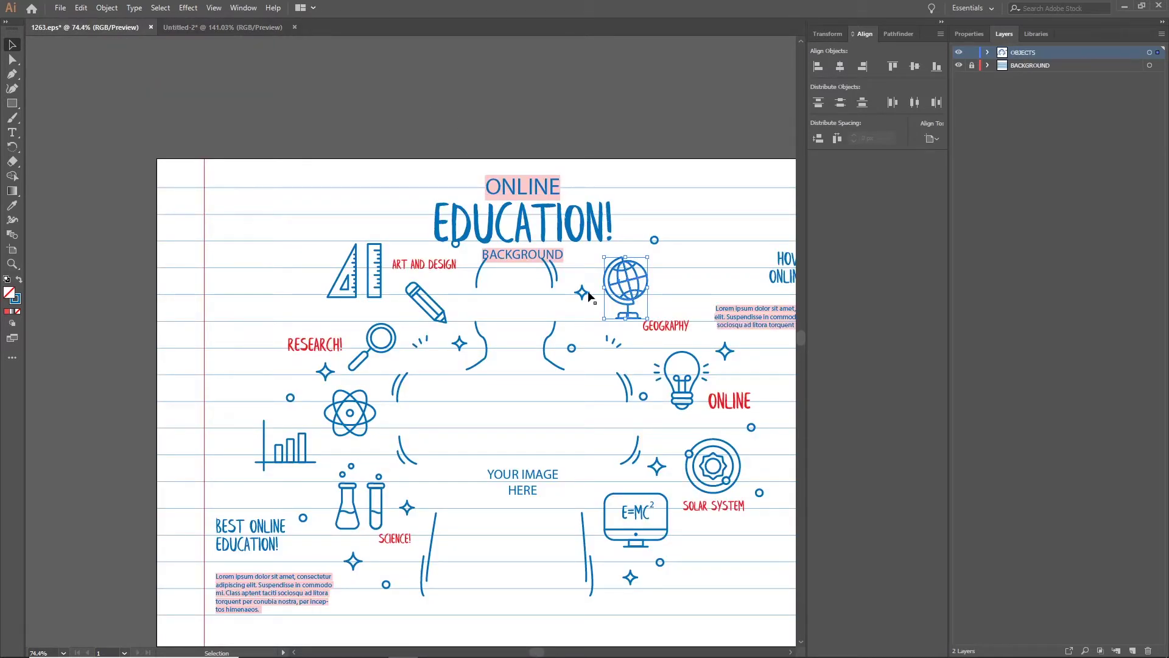
pyautogui.keyDown('shift'); pyautogui.click(425, 303); pyautogui.keyUp('shift')
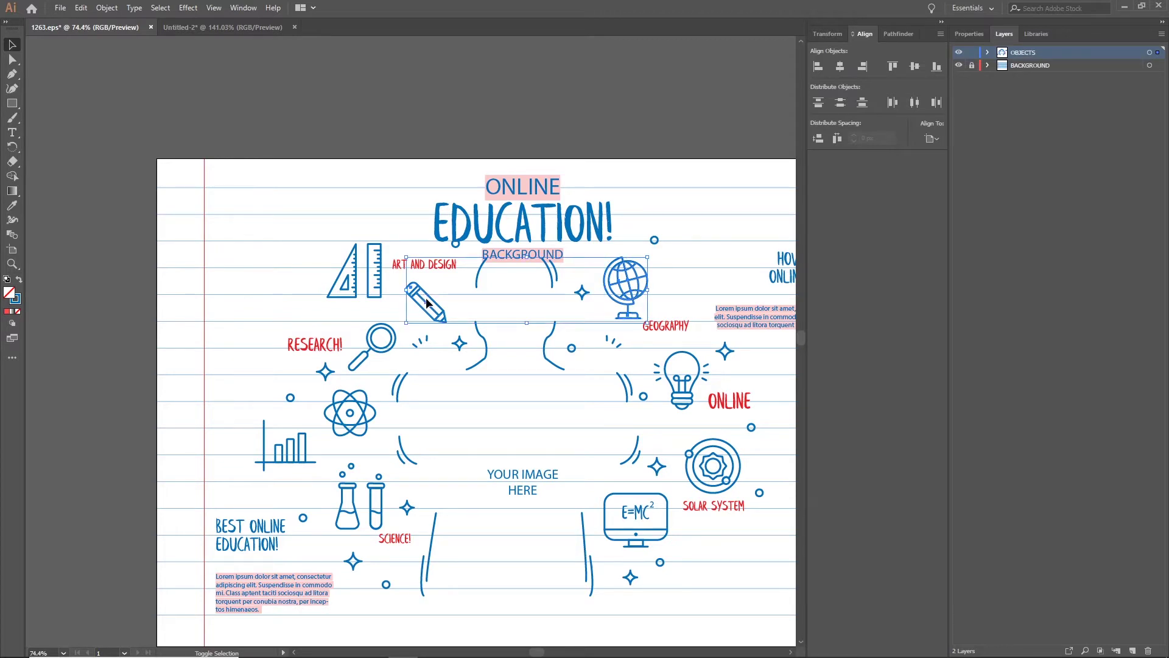
pyautogui.keyDown('shift'); pyautogui.click(361, 420); pyautogui.keyUp('shift')
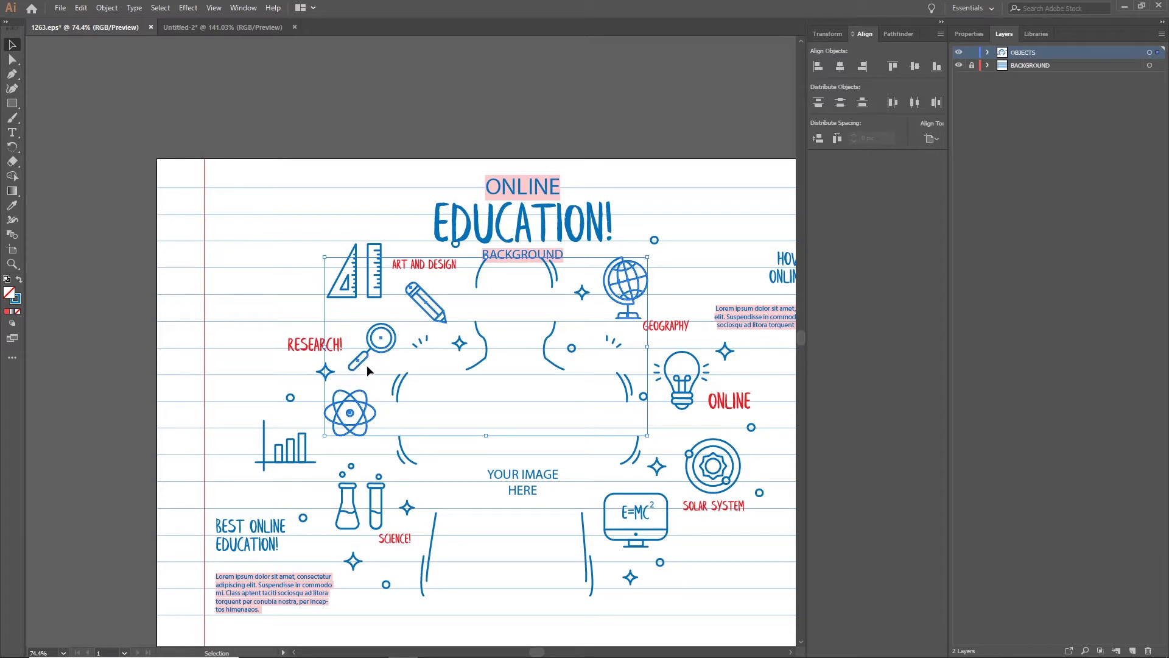
pyautogui.moveTo(361, 357); pyautogui.dragTo(213, 29)
pyautogui.moveTo(351, 363)
pyautogui.mouseDown()
pyautogui.moveTo(376, 312)
pyautogui.moveTo(352, 298)
pyautogui.moveTo(268, 320)
pyautogui.mouseUp()
pyautogui.click(455, 507)
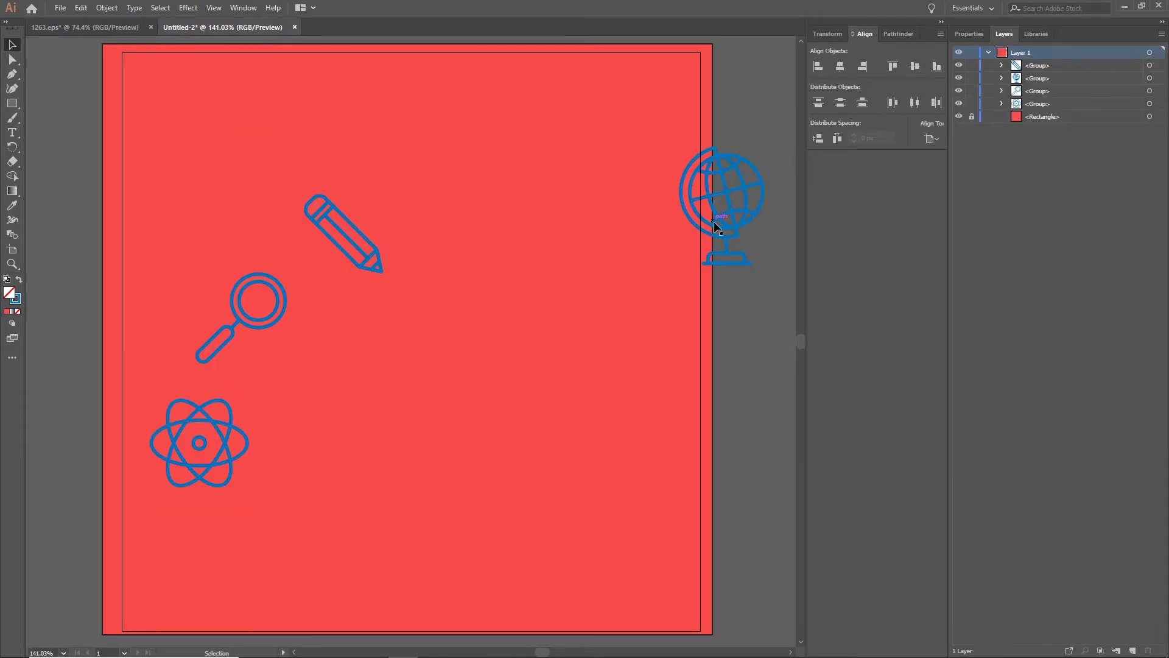
# - Move the globe icon fully onto the red background, beside the pencil and magnifying glass icons
pyautogui.click(737, 231)
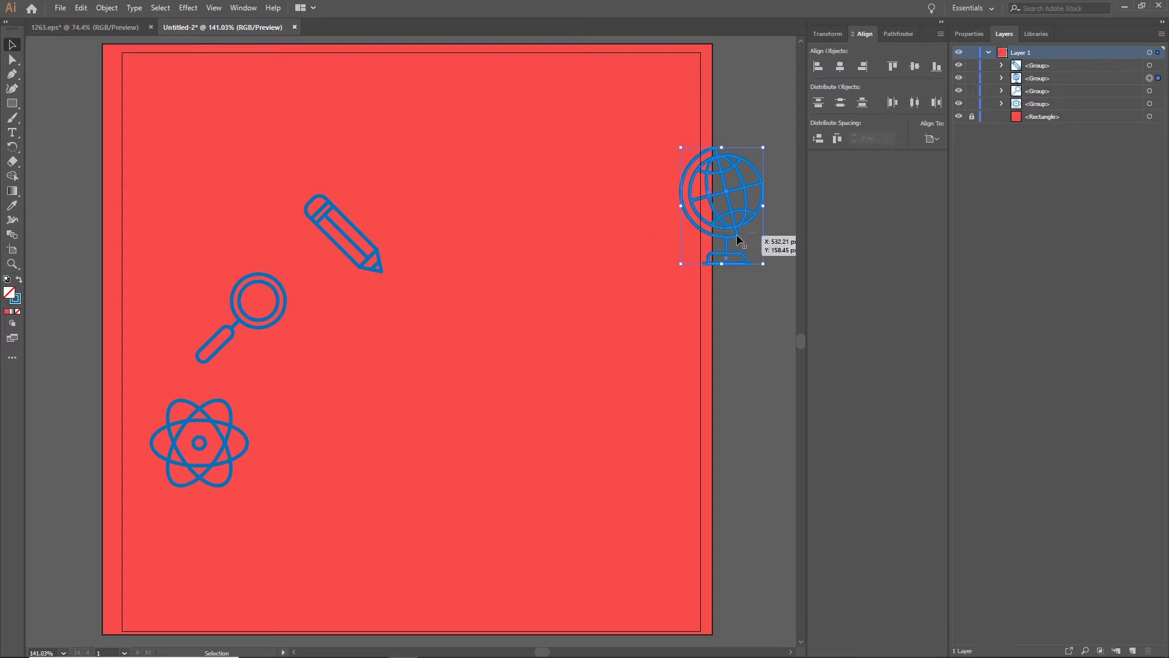
pyautogui.moveTo(733, 239); pyautogui.dragTo(483, 372)
pyautogui.click(571, 292)
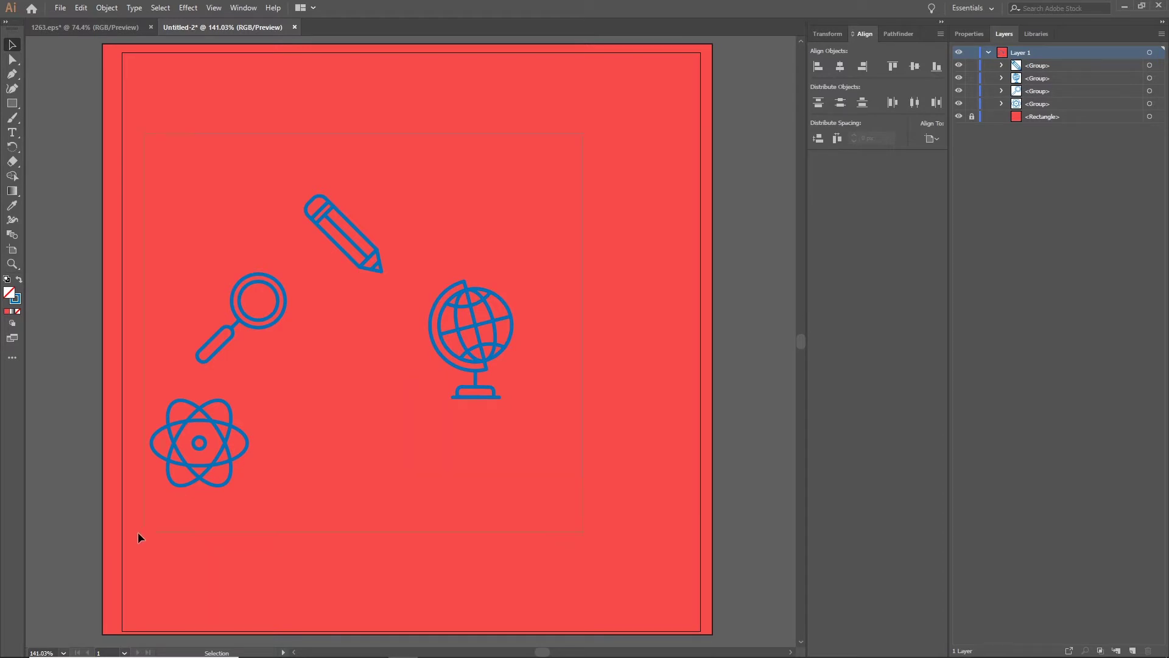
# - Change the stroke colour of all four icons to white #ffffff, close the floating colour controls and deselect the icons
pyautogui.moveTo(137, 531); pyautogui.dragTo(126, 548)
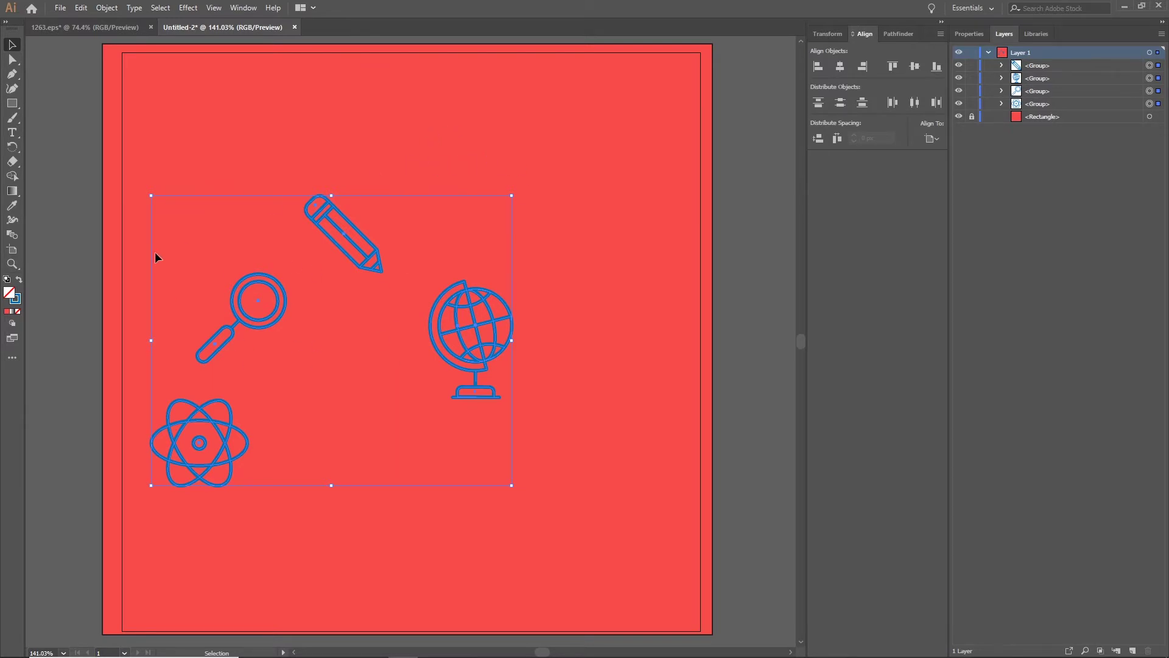
pyautogui.click(17, 300)
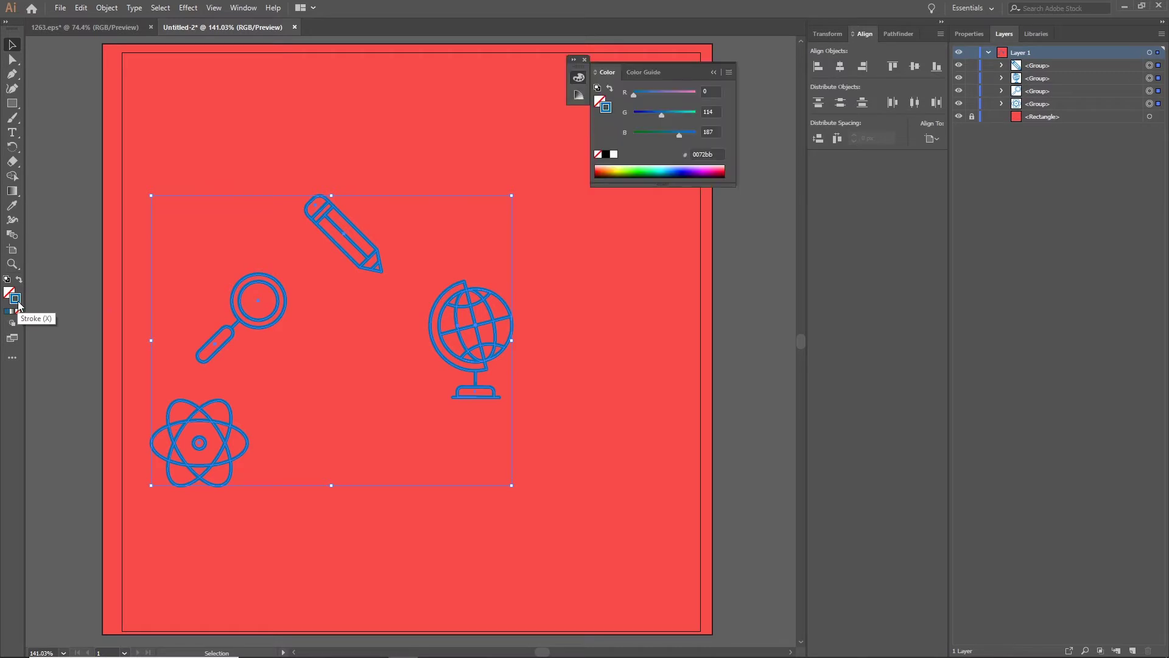
pyautogui.doubleClick(17, 301)
pyautogui.click(516, 268)
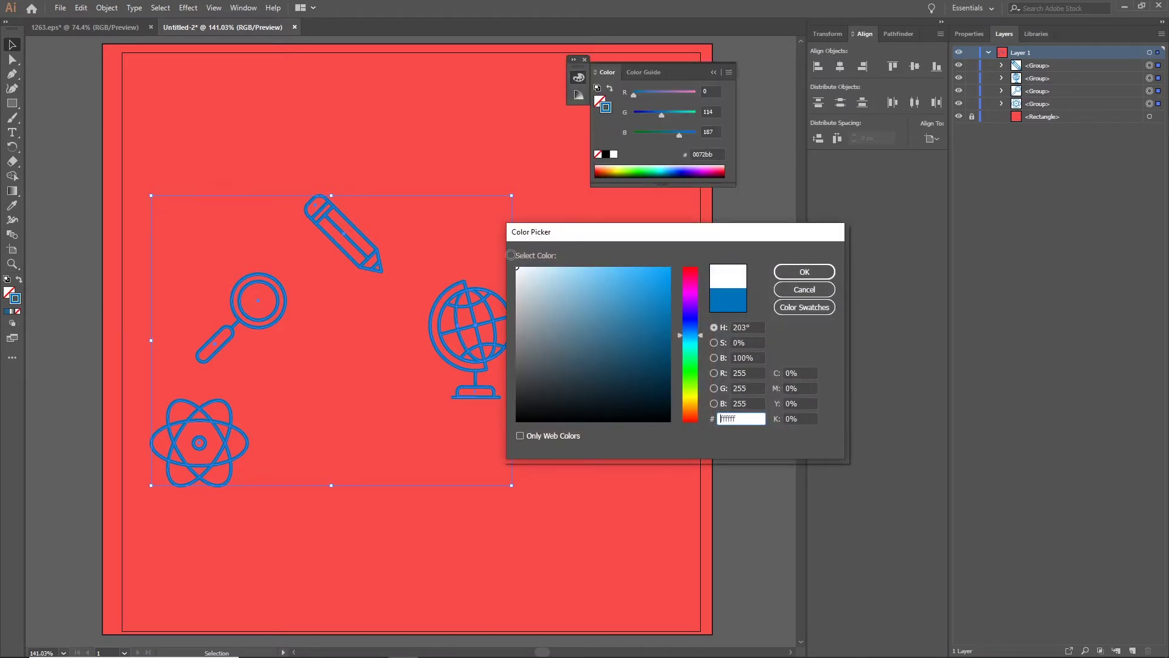
pyautogui.click(815, 272)
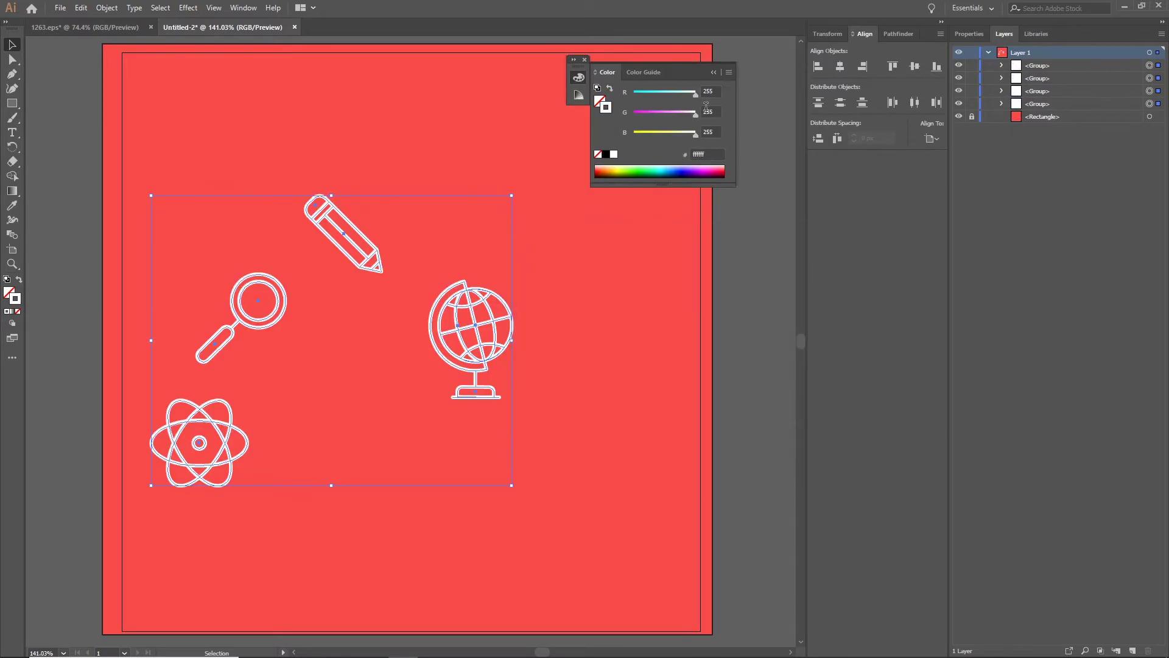
pyautogui.click(713, 73)
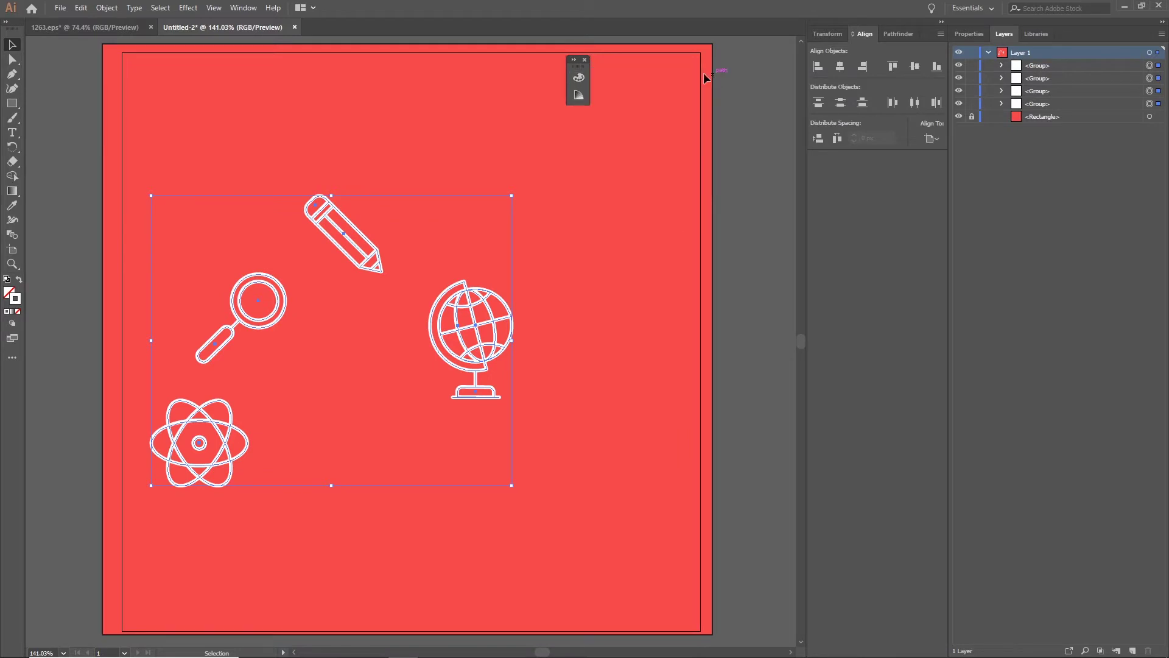
pyautogui.click(585, 60)
pyautogui.click(339, 318)
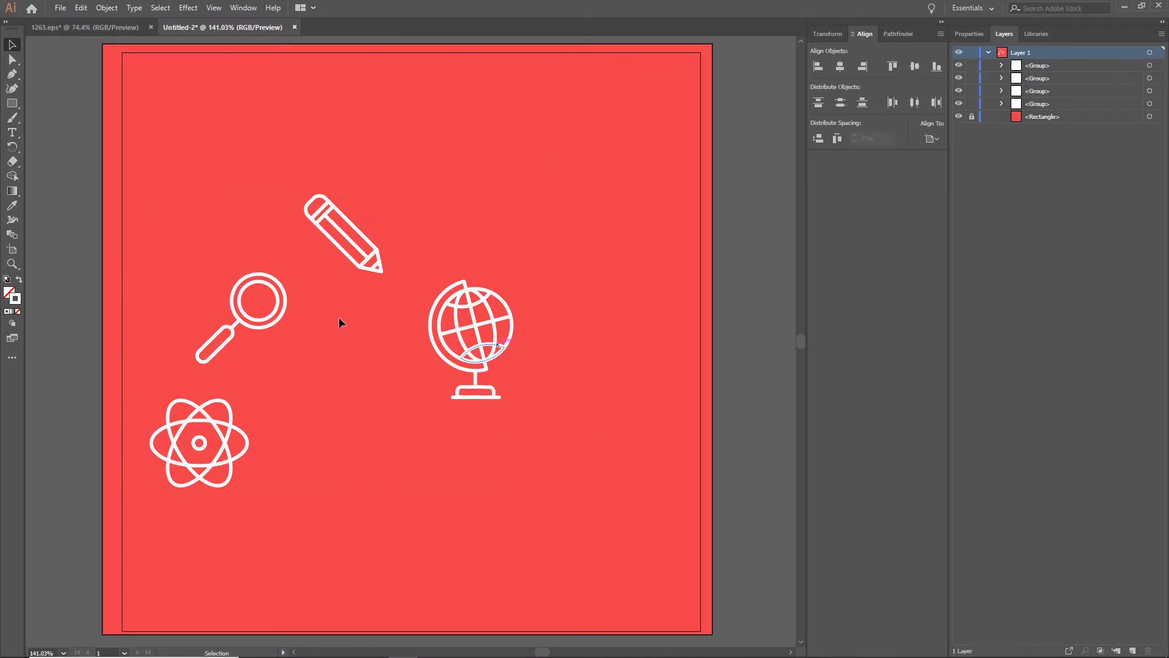
# - Move the globe and atom icons closer to the pencil and magnifying glass
pyautogui.moveTo(462, 356); pyautogui.dragTo(407, 372)
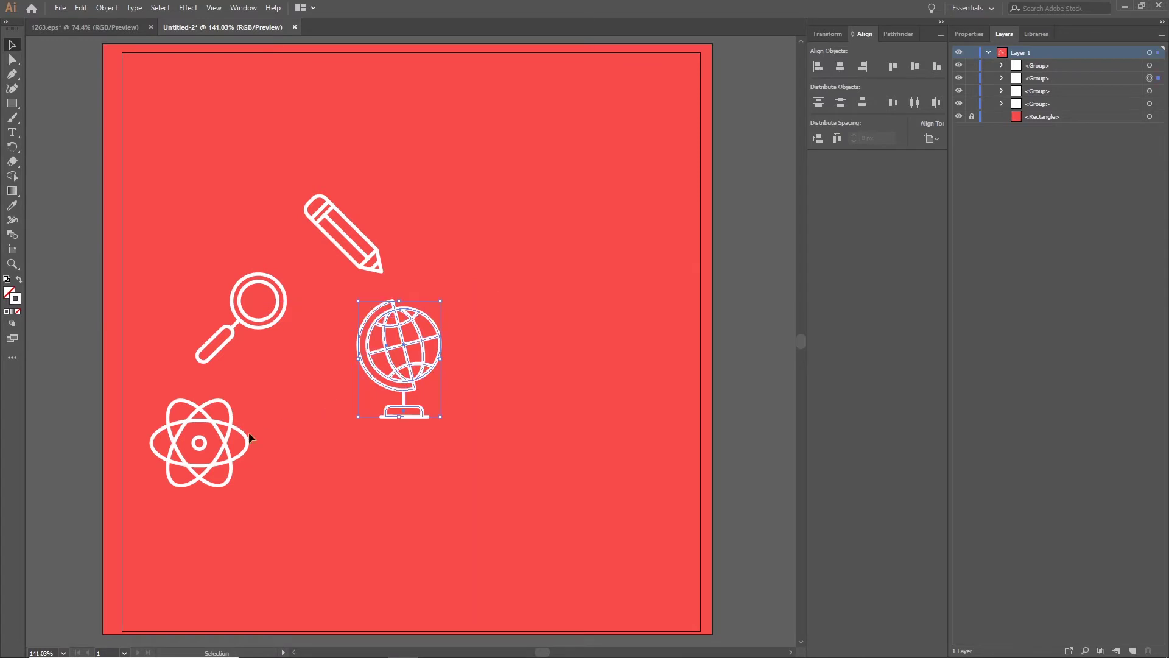
pyautogui.moveTo(240, 431); pyautogui.dragTo(299, 388)
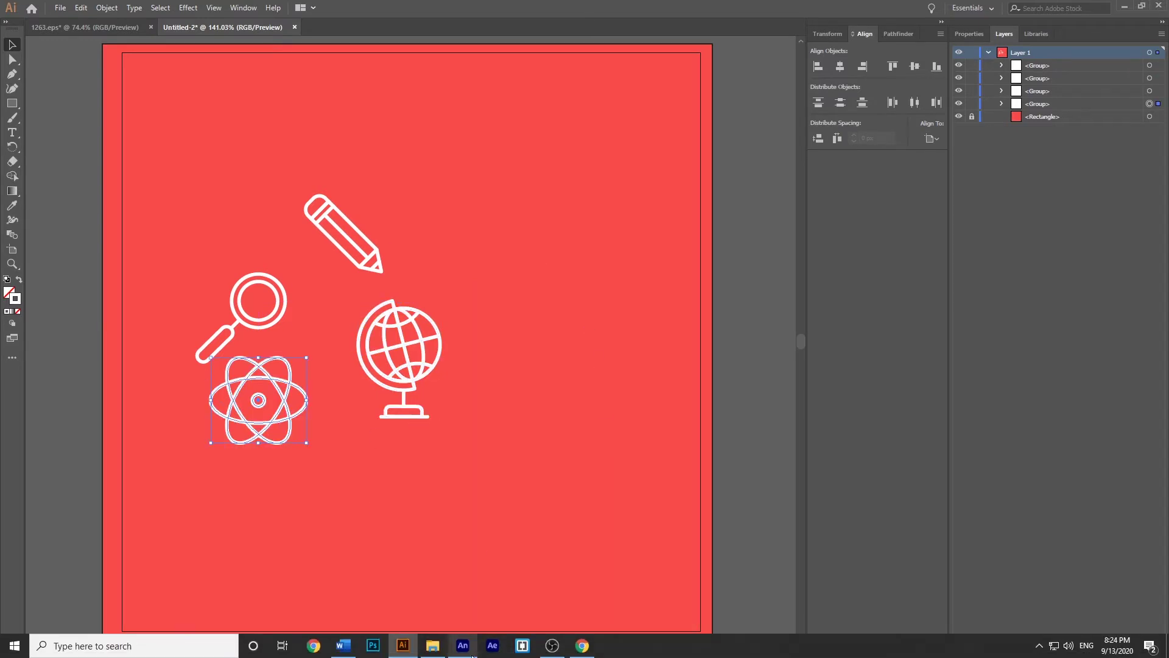
# - Switch to Adobe Animate, create a 336 x 280 HTML5 Canvas document from the Large Rectangle ad preset at 30 fps and enlarge the timeline area
pyautogui.moveTo(418, 654)
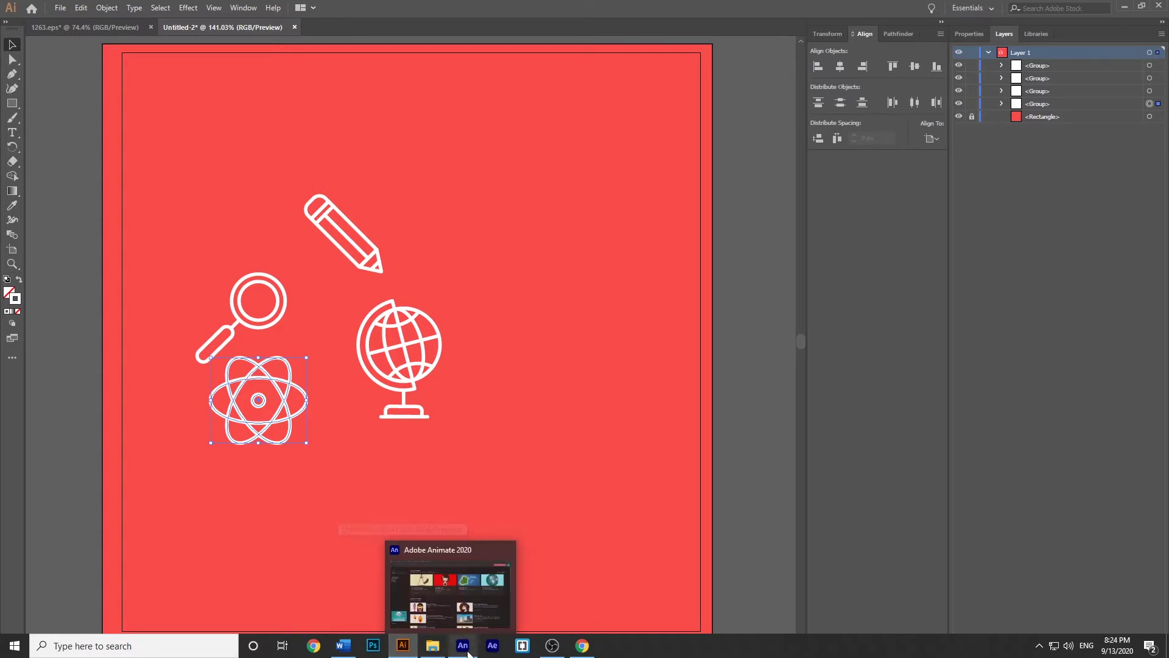
pyautogui.click(458, 617)
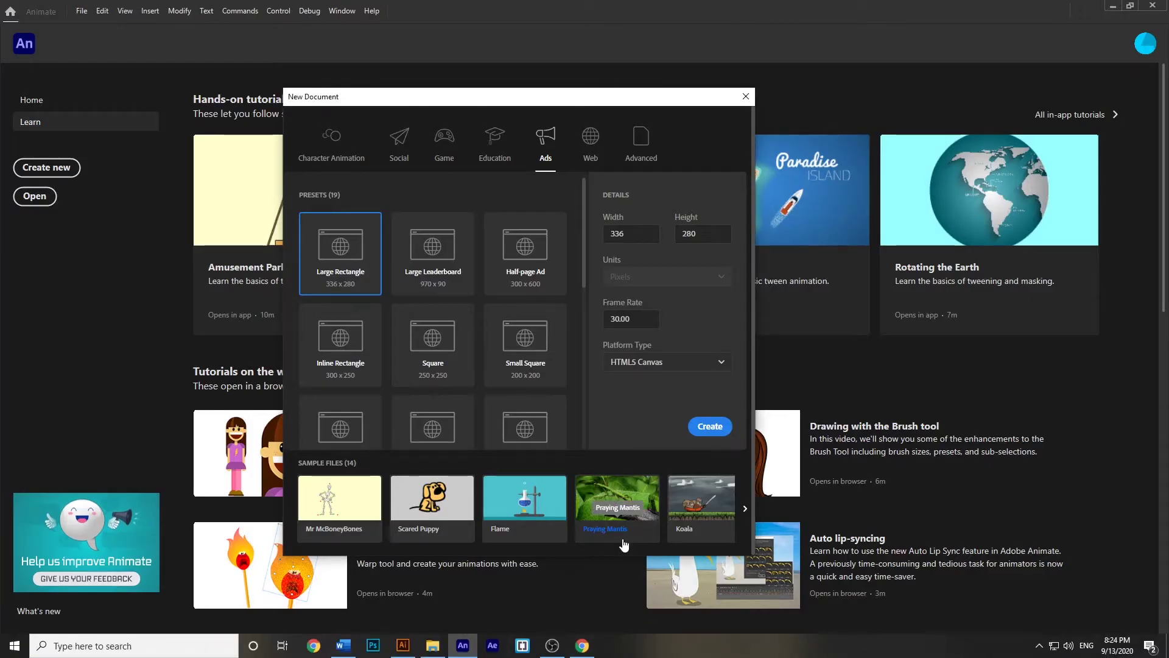
pyautogui.click(746, 96)
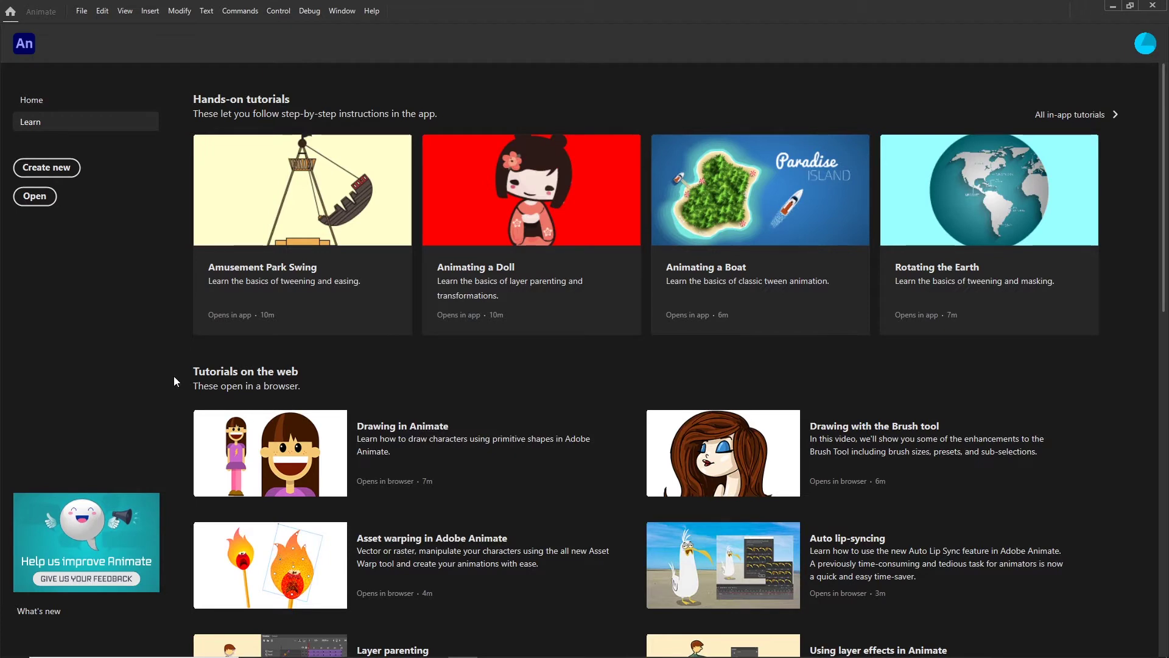
pyautogui.click(60, 171)
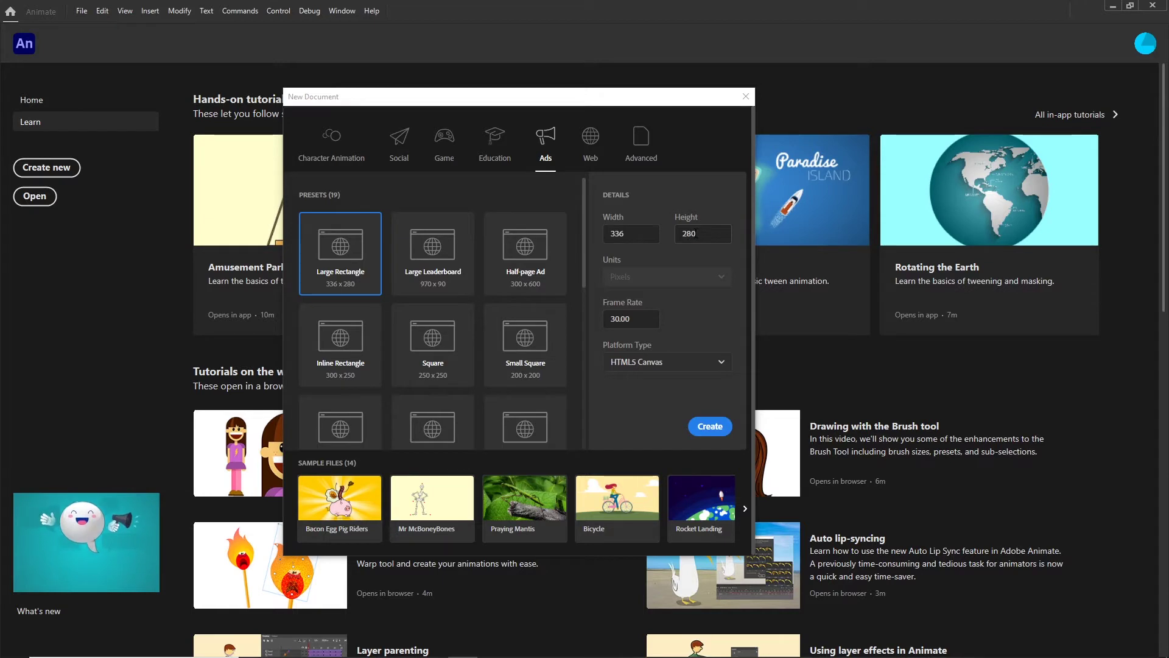
pyautogui.click(494, 146)
pyautogui.click(545, 145)
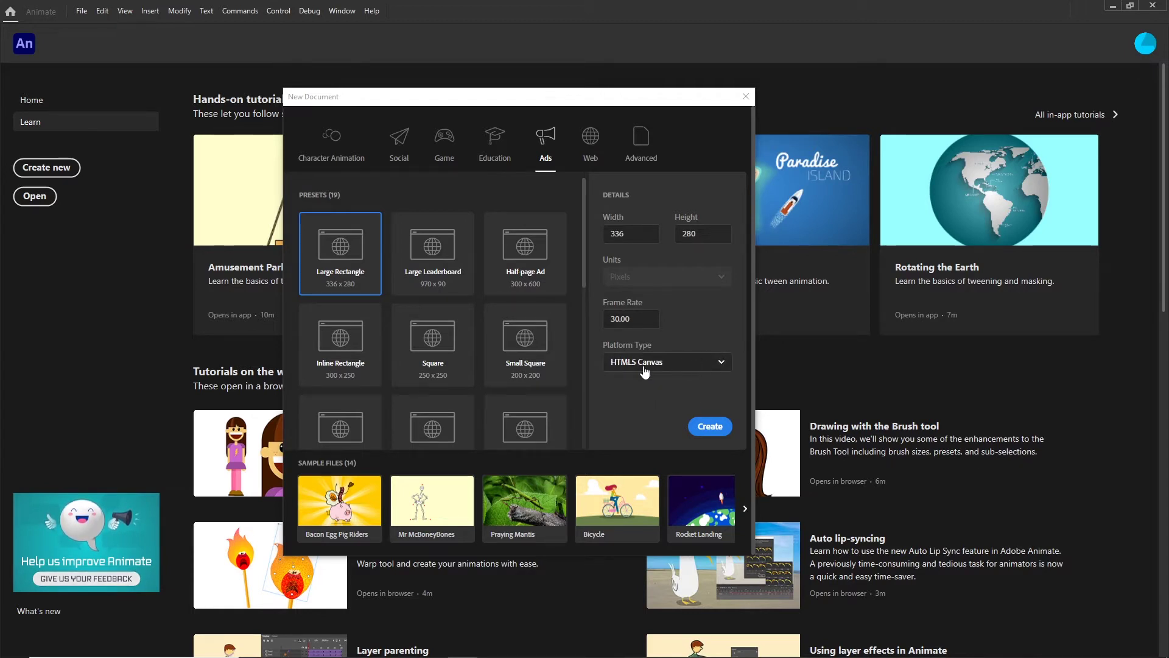
pyautogui.click(720, 365)
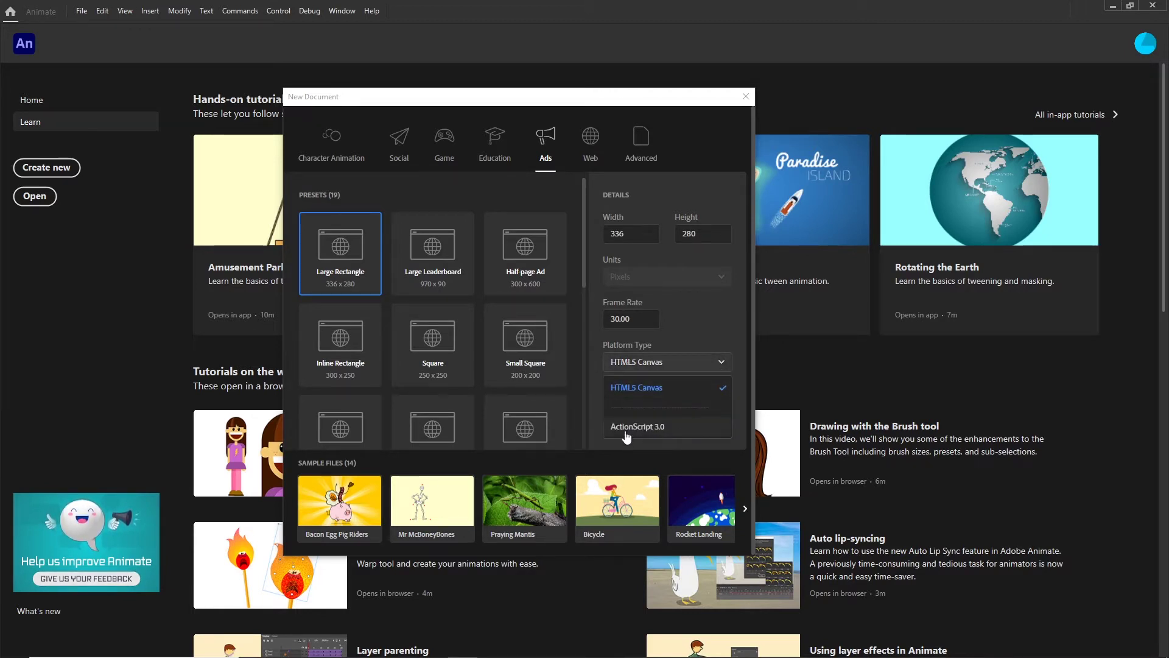
pyautogui.click(639, 388)
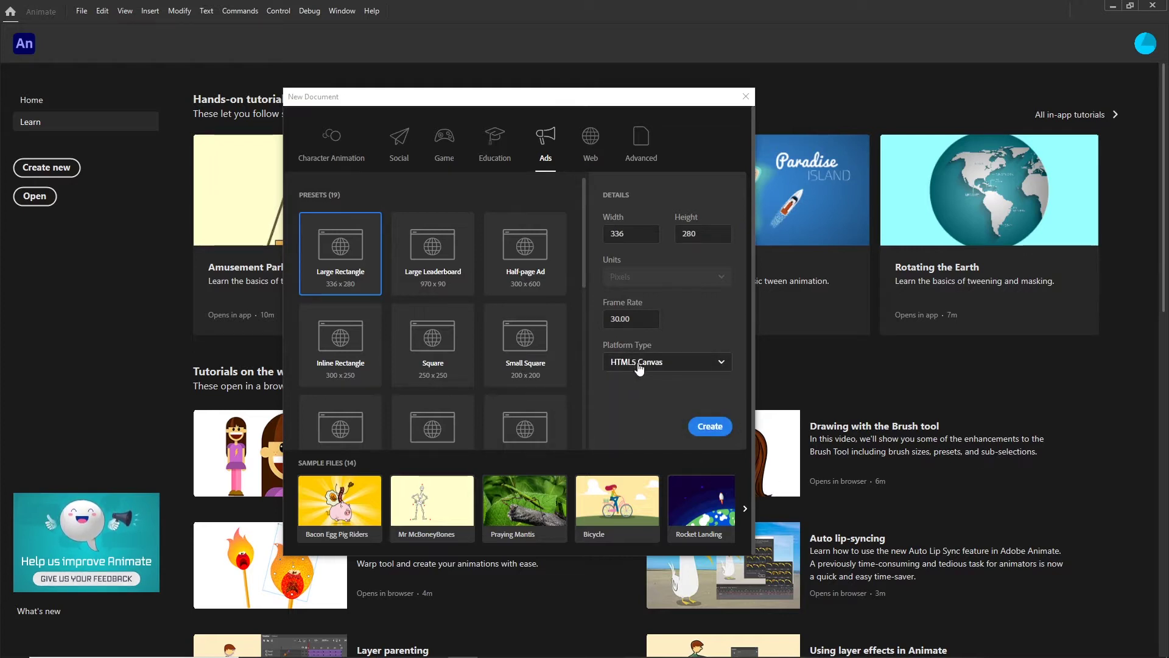
pyautogui.click(707, 429)
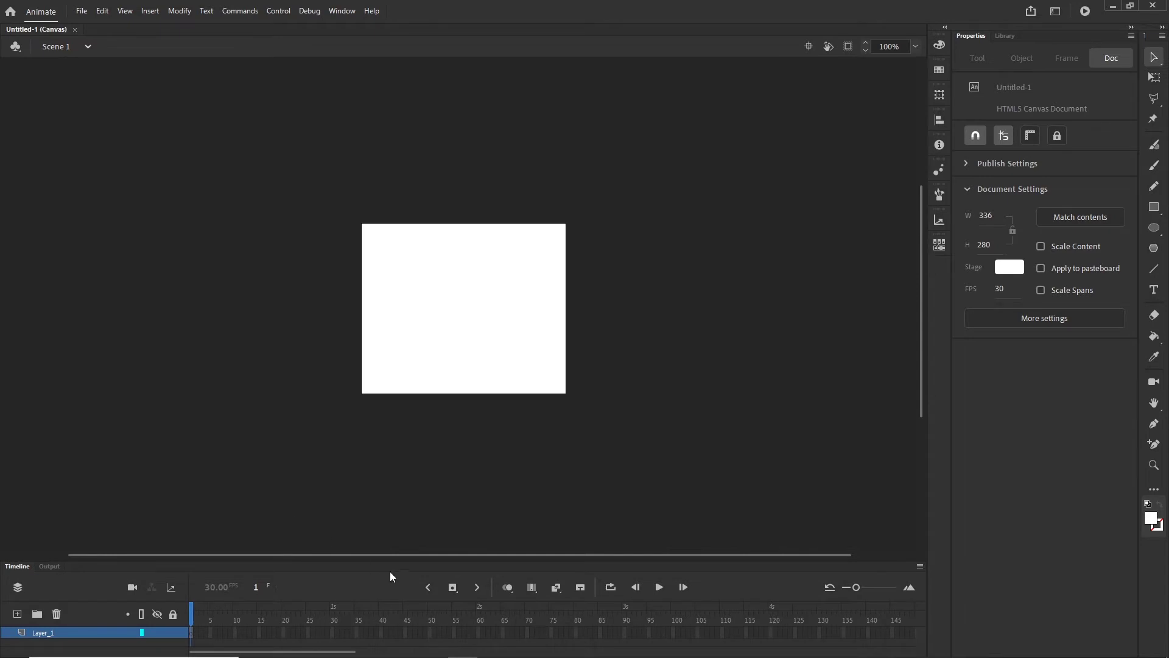
pyautogui.moveTo(391, 560); pyautogui.dragTo(390, 493)
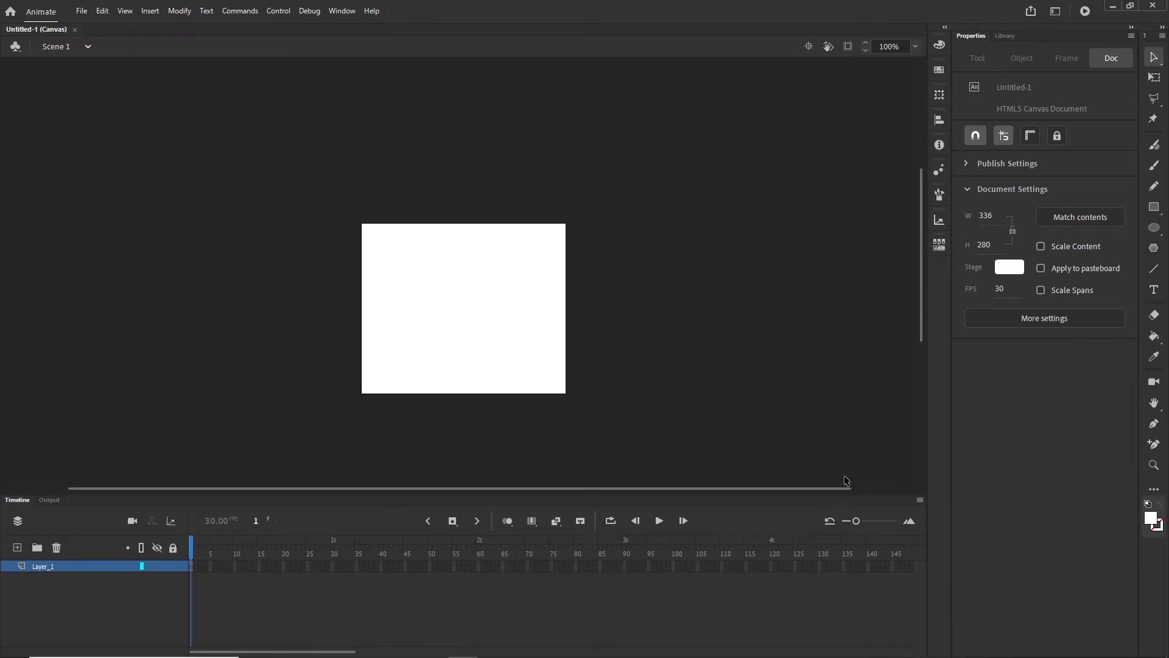
# - Switch to Illustrator, select all four white icons, copy them and start pasting them into the Animate canvas document
pyautogui.moveTo(443, 657)
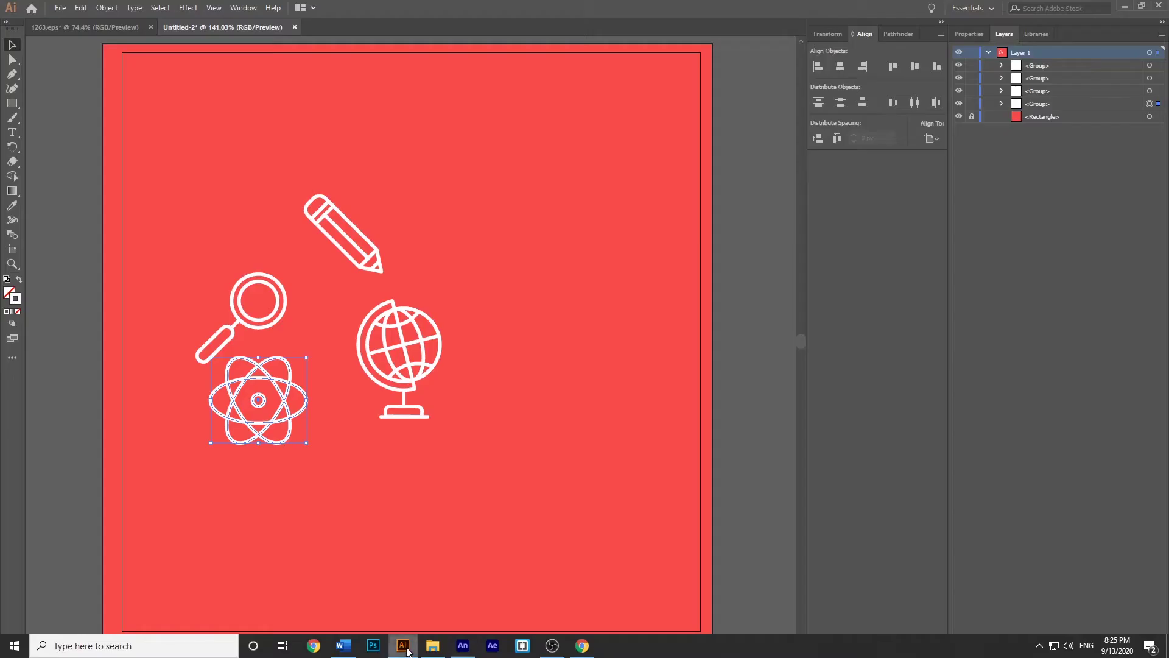
pyautogui.click(402, 646)
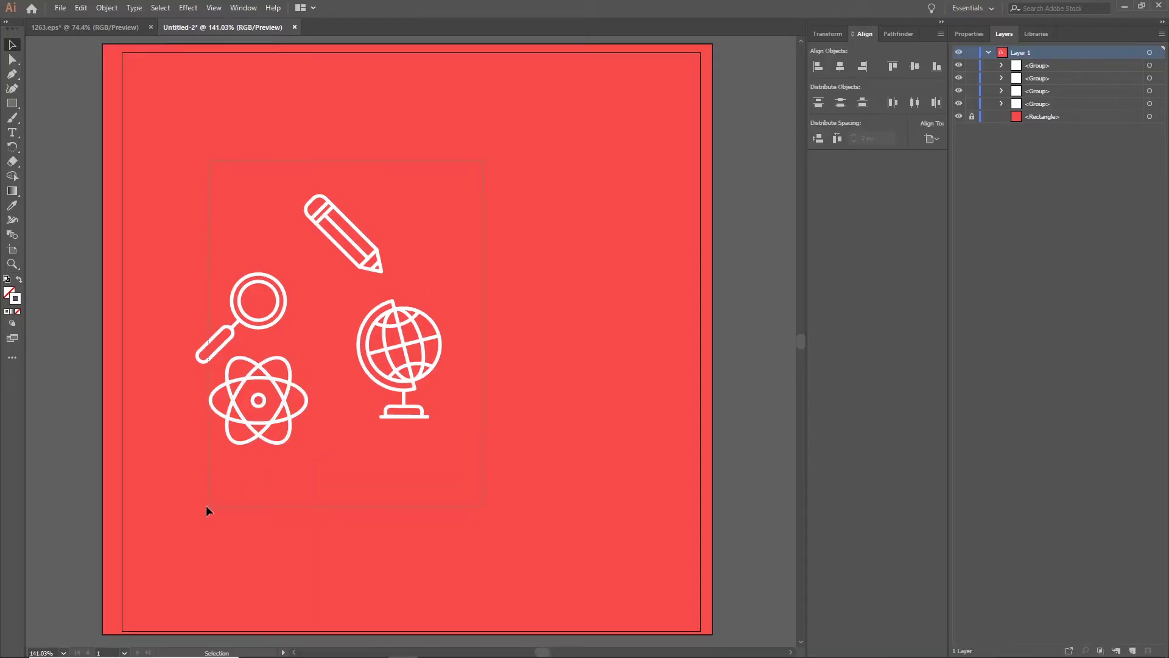
pyautogui.moveTo(206, 506); pyautogui.dragTo(203, 506)
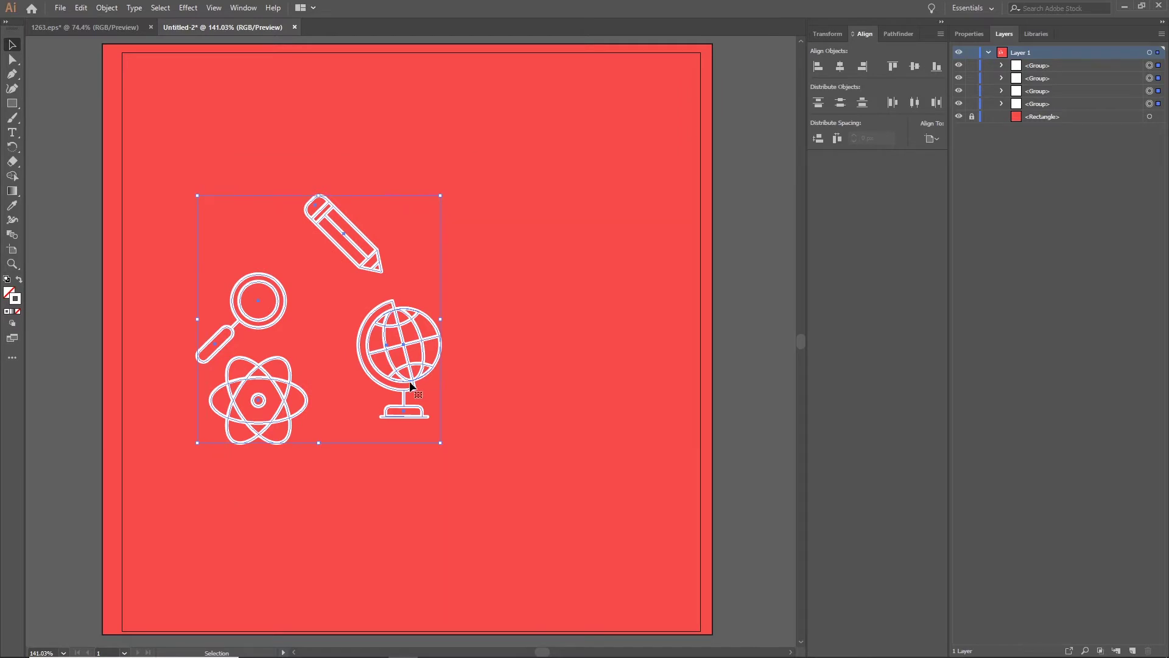
pyautogui.click(426, 466)
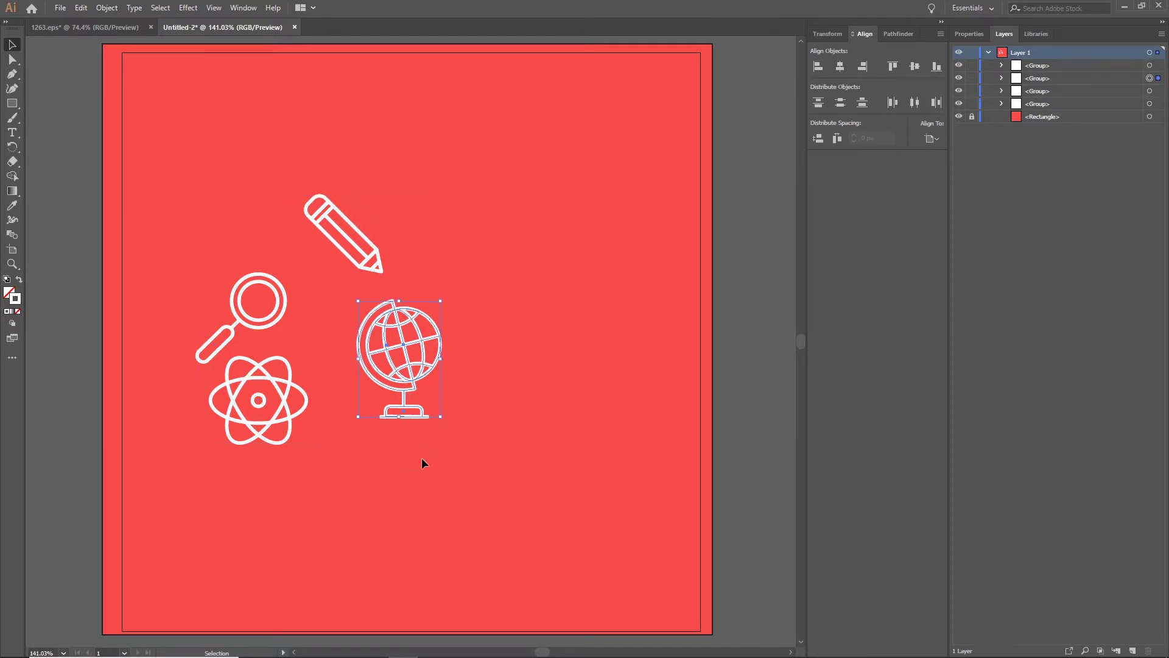
pyautogui.moveTo(247, 494); pyautogui.dragTo(228, 455)
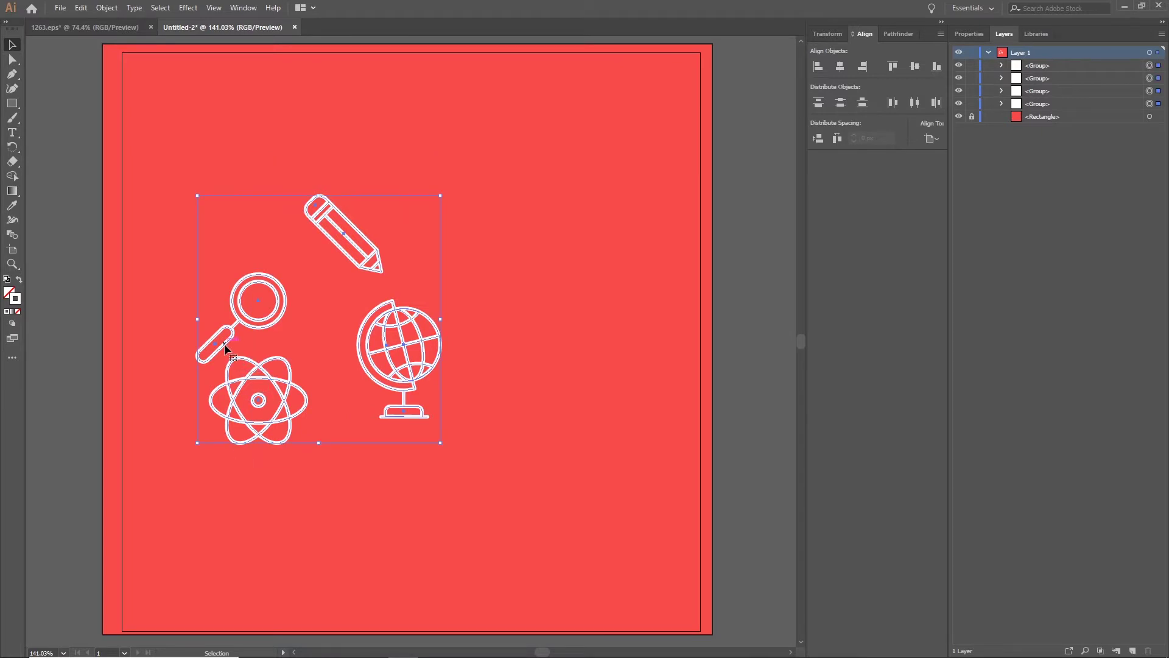
pyautogui.moveTo(224, 344); pyautogui.dragTo(457, 295)
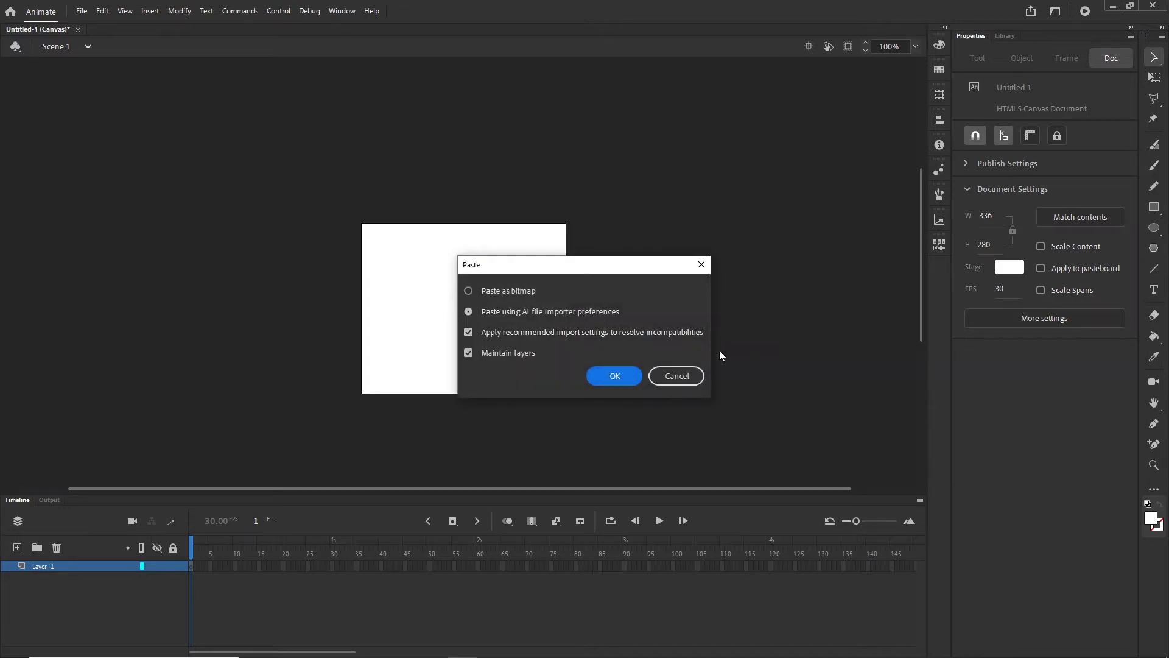
# - Paste the icons onto the stage using AI file importer preferences, with recommended import settings applied and layers maintained
pyautogui.click(469, 292)
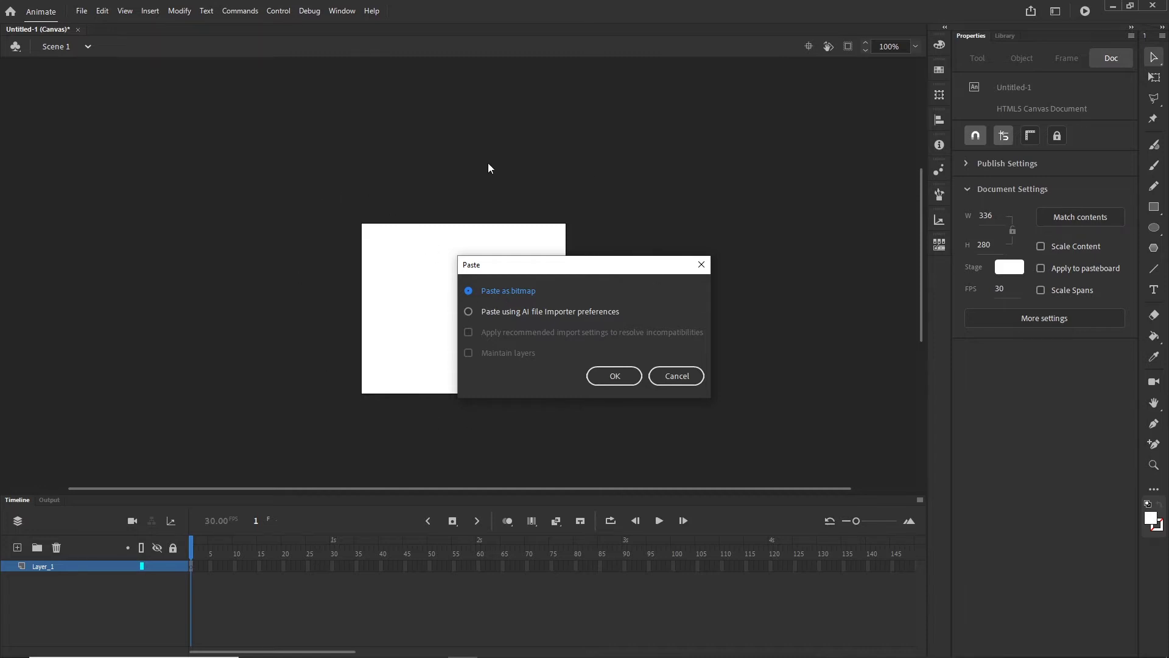
pyautogui.click(468, 312)
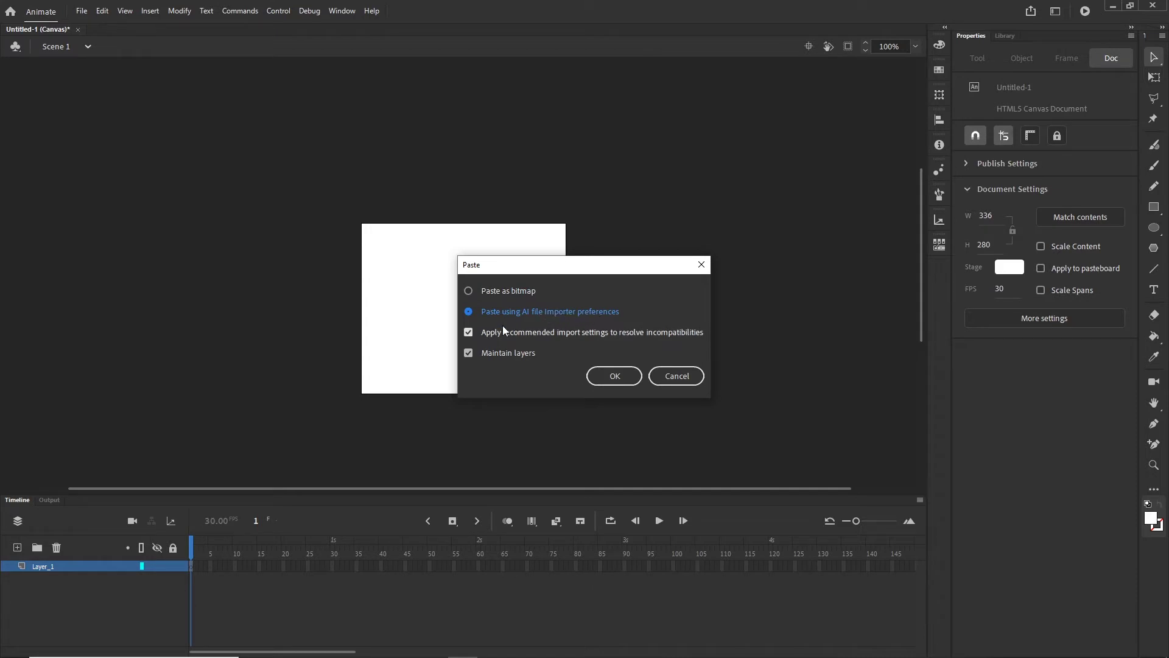
pyautogui.click(468, 292)
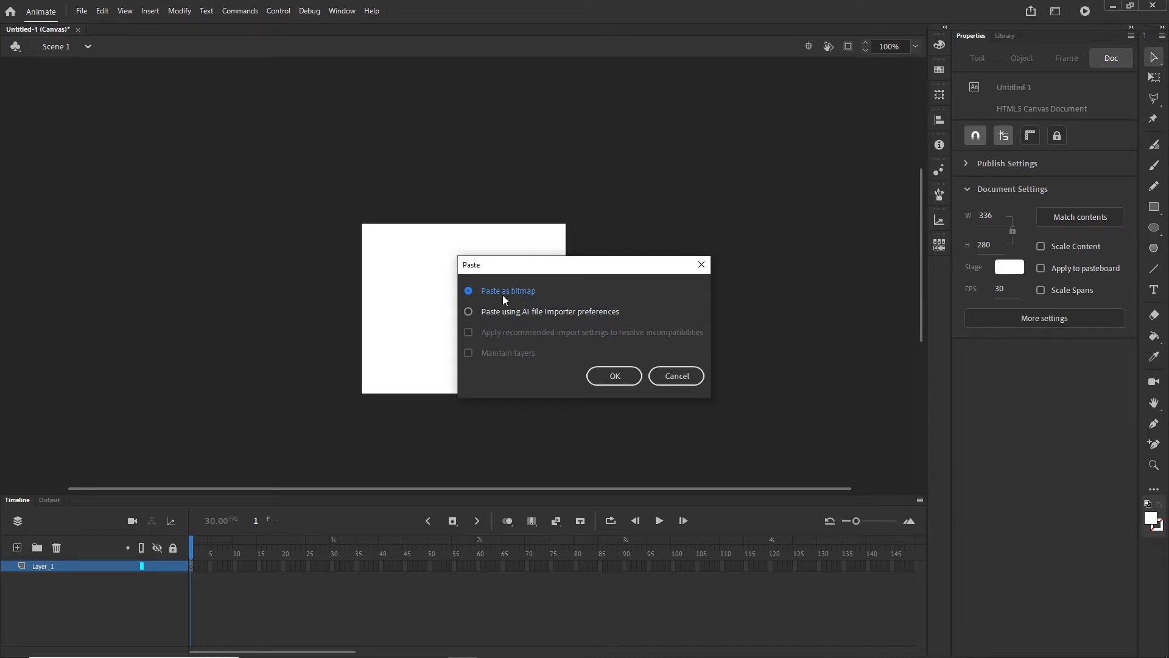
pyautogui.click(470, 315)
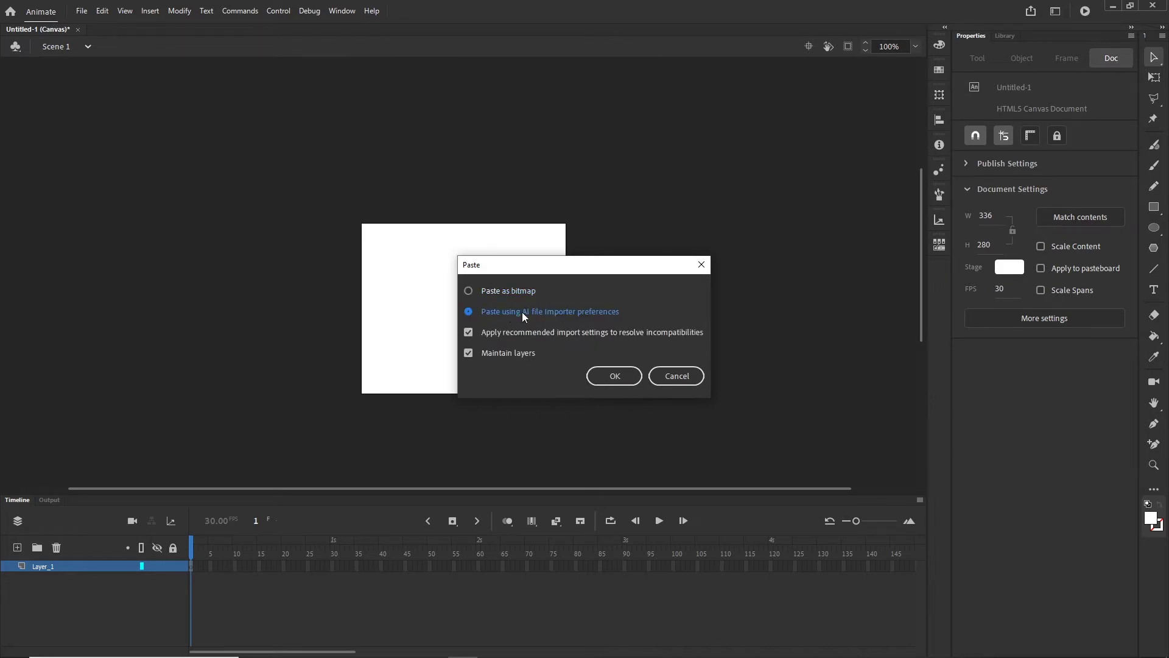
pyautogui.click(615, 377)
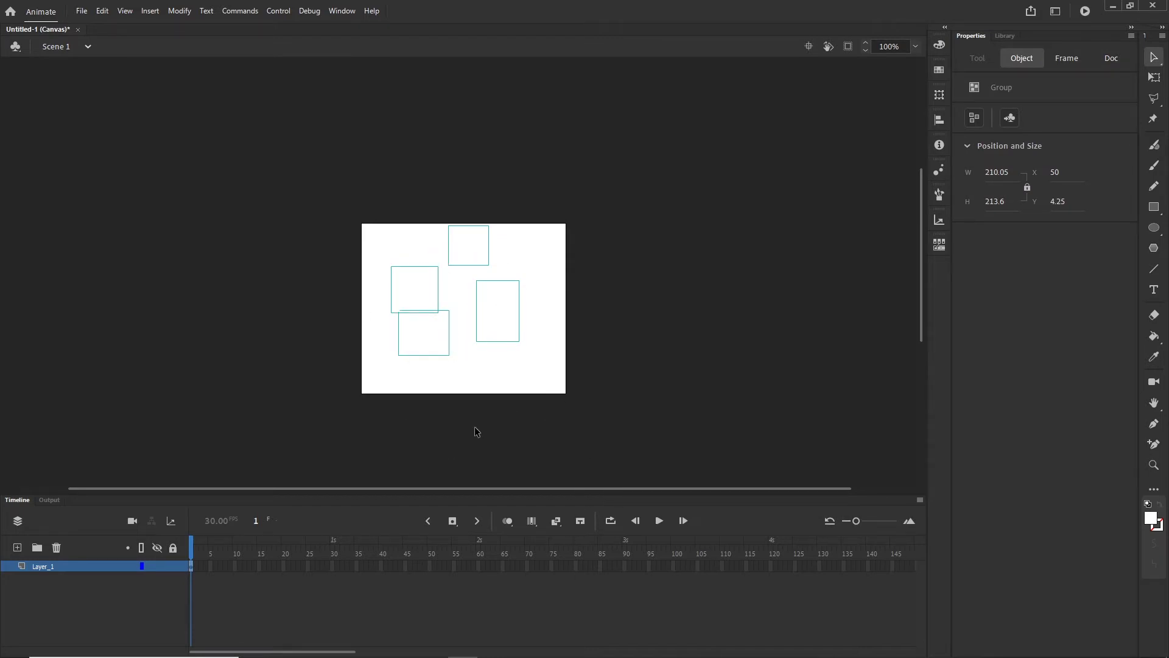
pyautogui.click(735, 277)
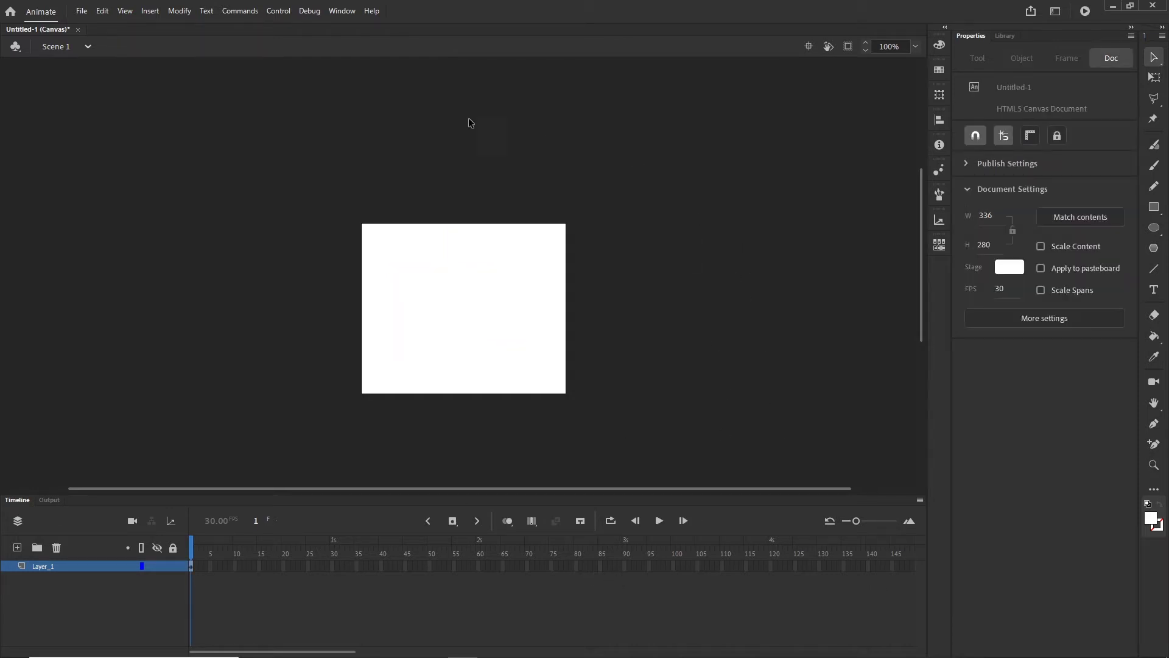
# - Set the stage colour to the blue swatch #6699FF
pyautogui.click(1015, 275)
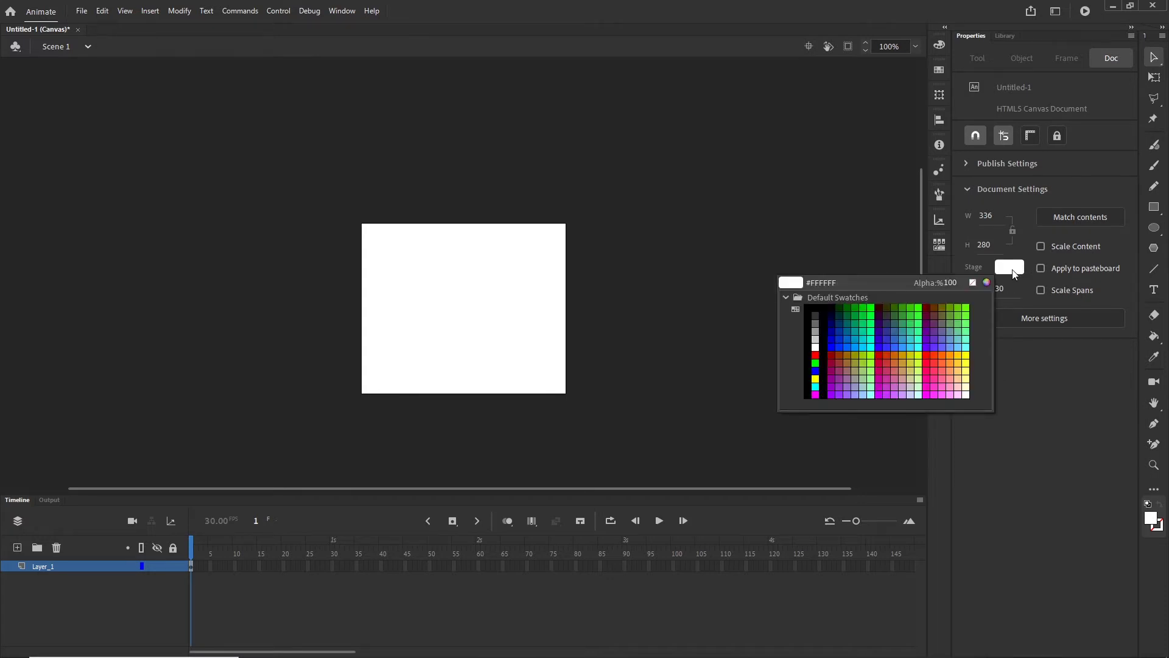
pyautogui.click(958, 339)
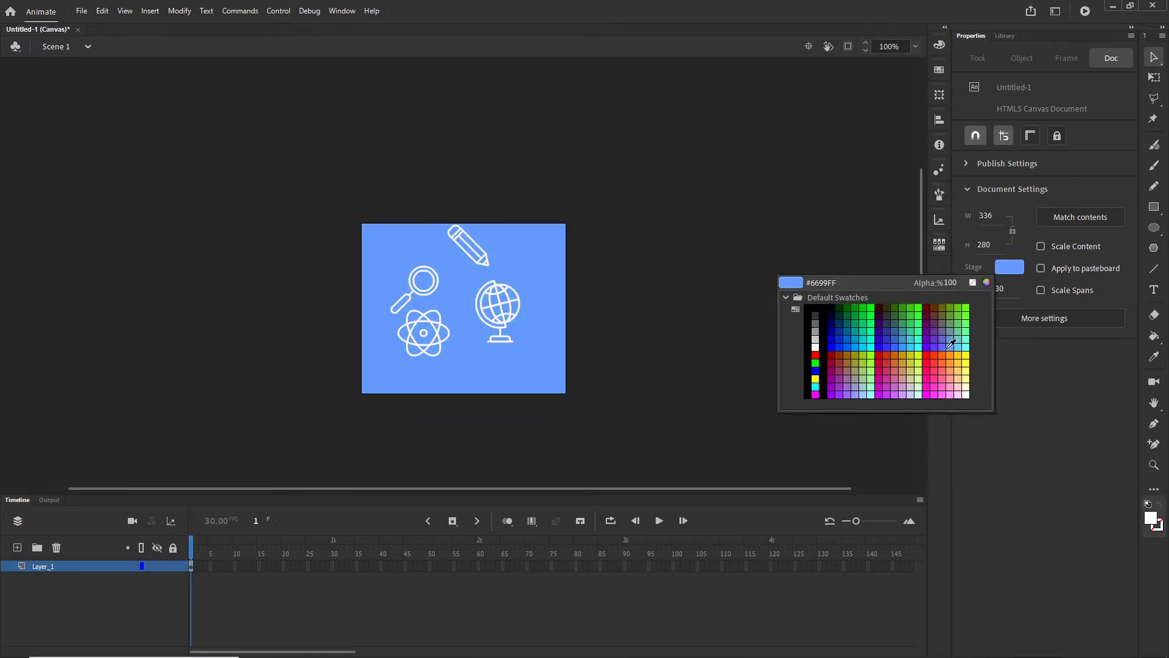
pyautogui.click(952, 346)
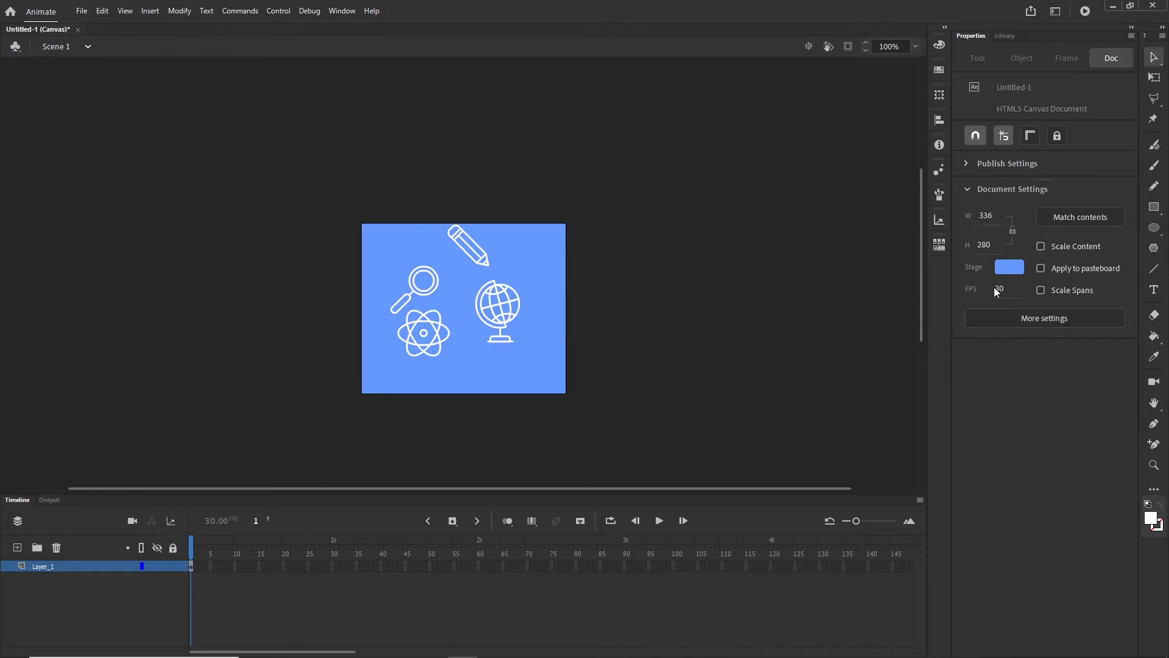
# - Set the stage colour to the custom blue #4B82EF
pyautogui.click(1005, 266)
pyautogui.click(987, 283)
pyautogui.click(997, 229)
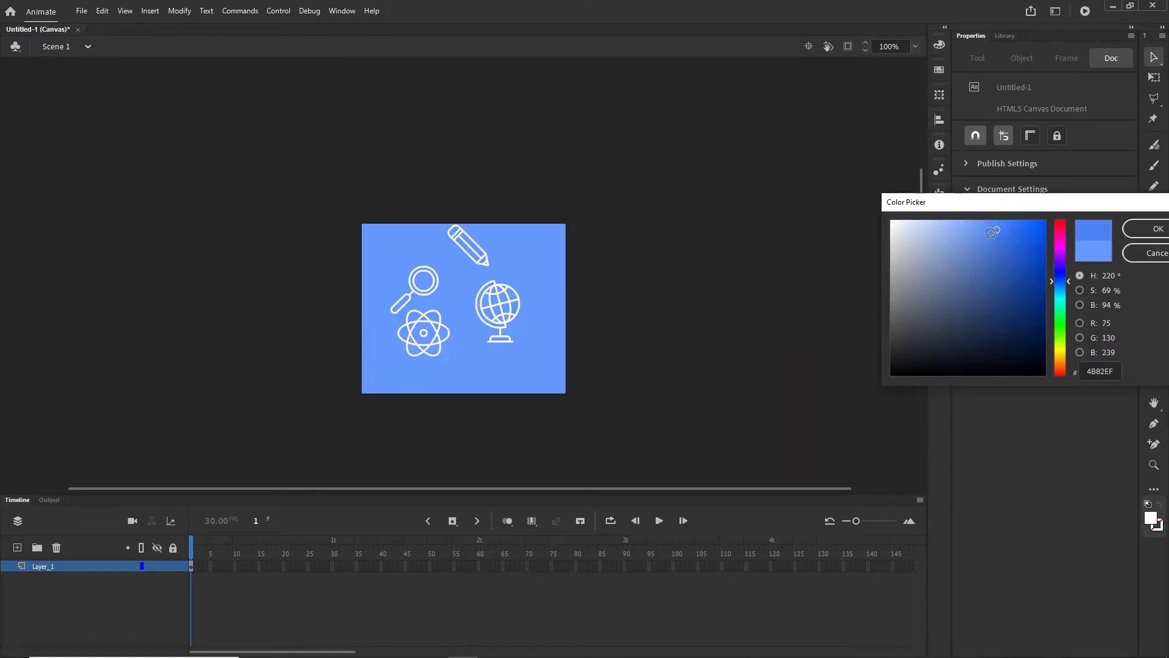
pyautogui.click(1129, 230)
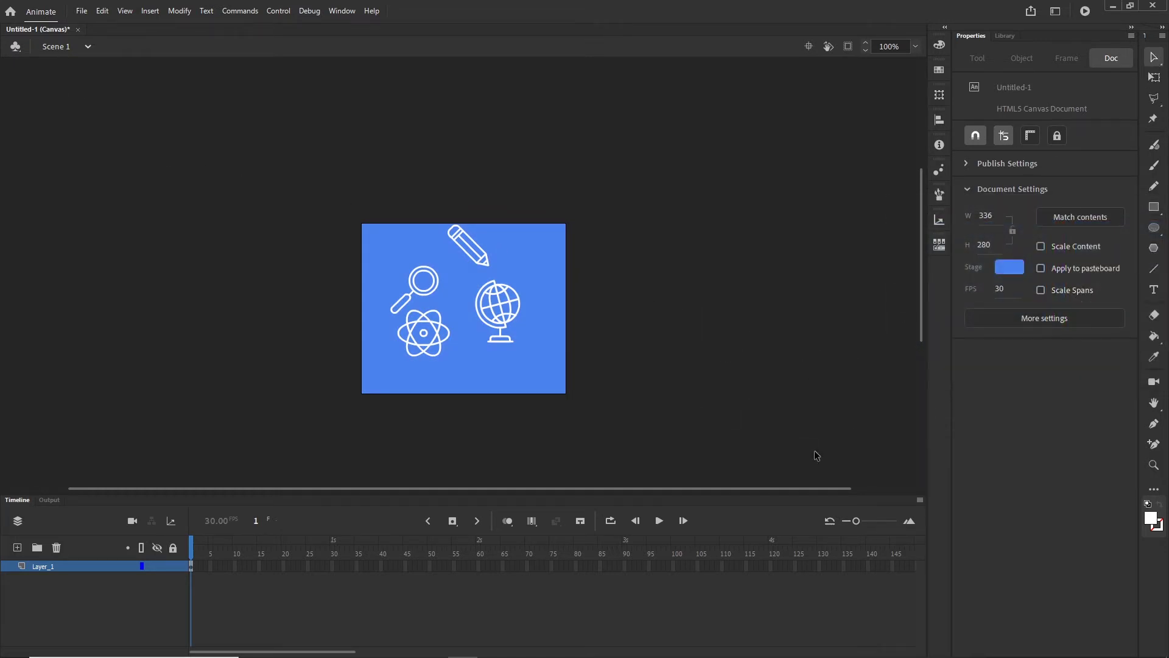
# - Centre all four icons on the stage horizontally and vertically, stacking them on top of each other
pyautogui.moveTo(646, 137); pyautogui.dragTo(287, 431)
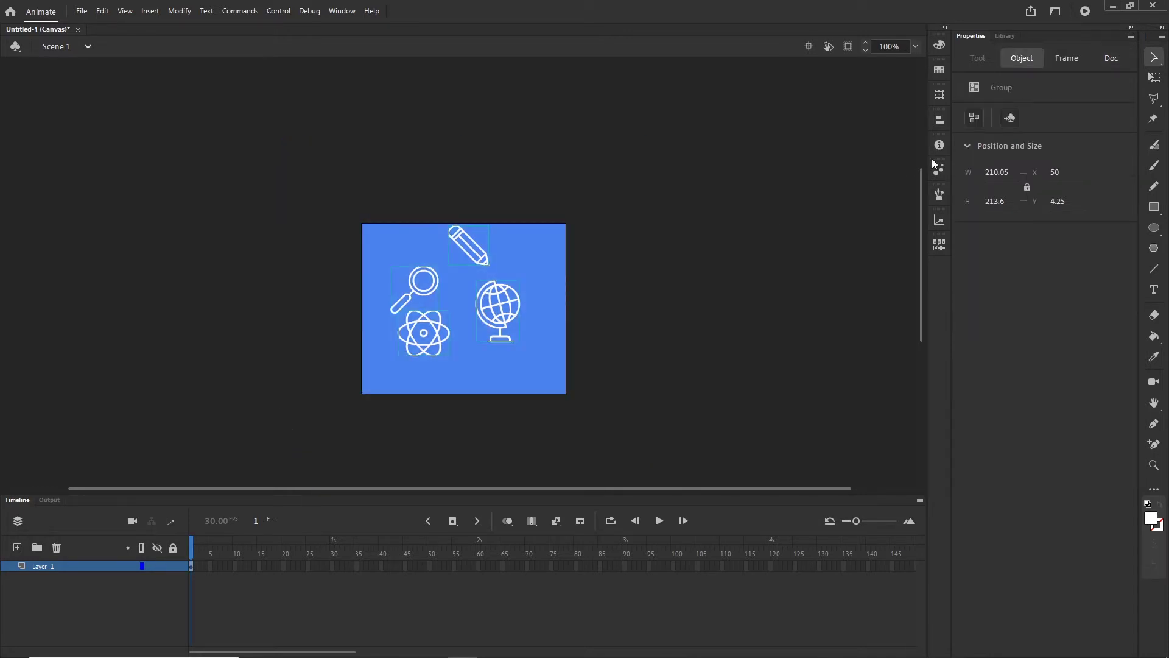
pyautogui.click(940, 119)
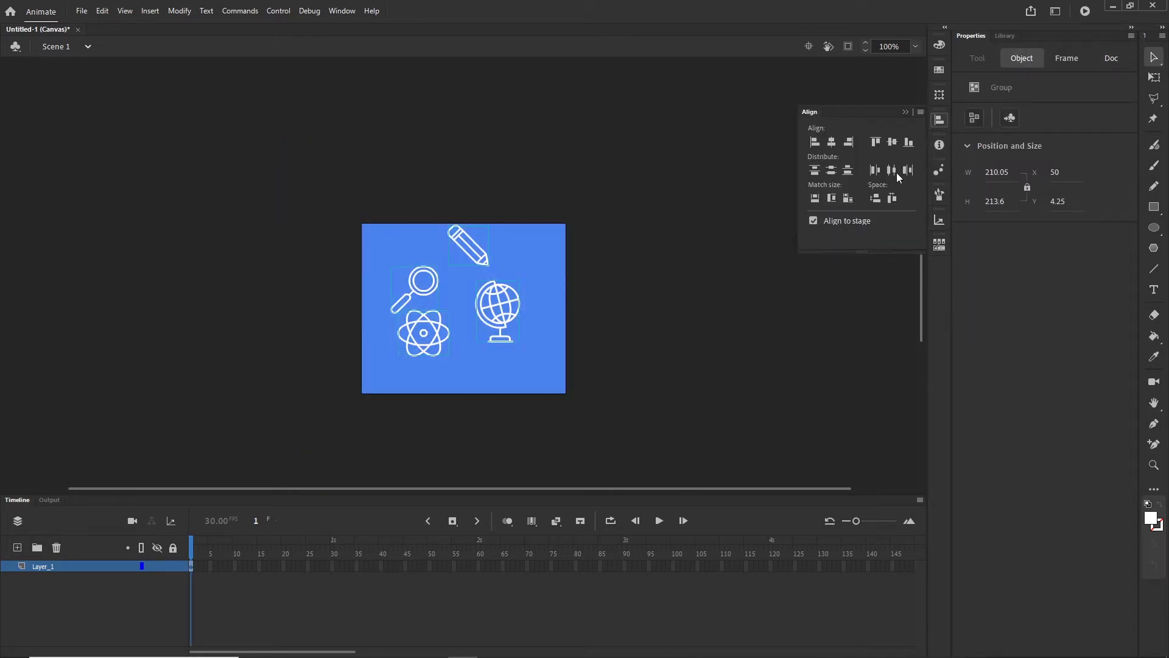
pyautogui.click(832, 143)
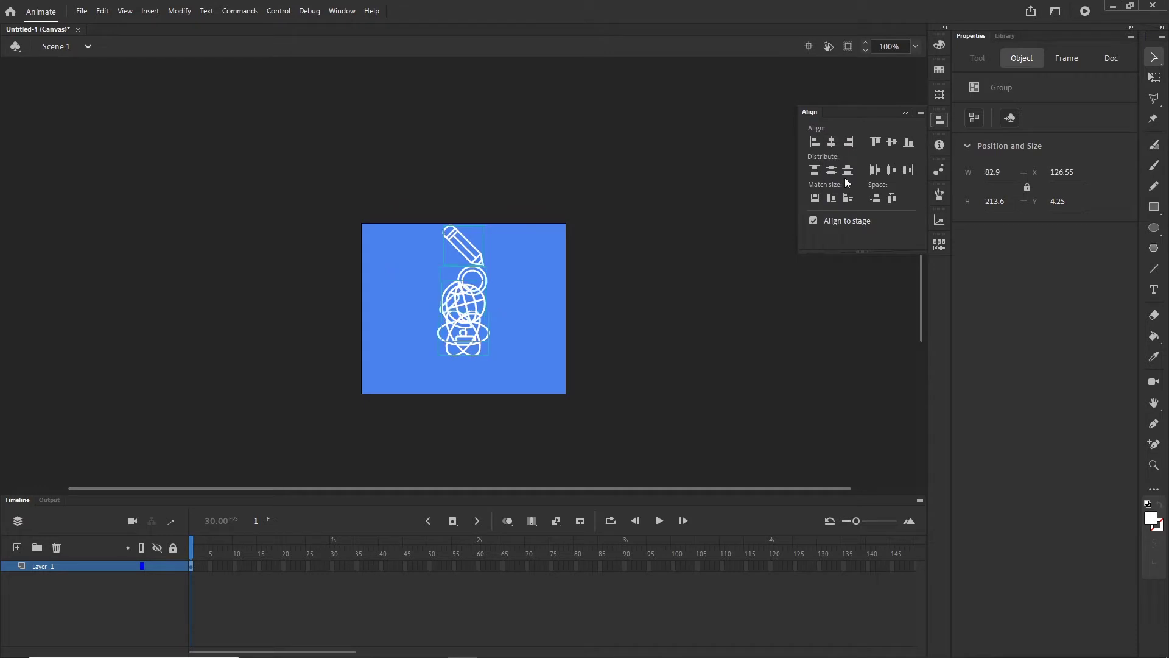
pyautogui.click(892, 143)
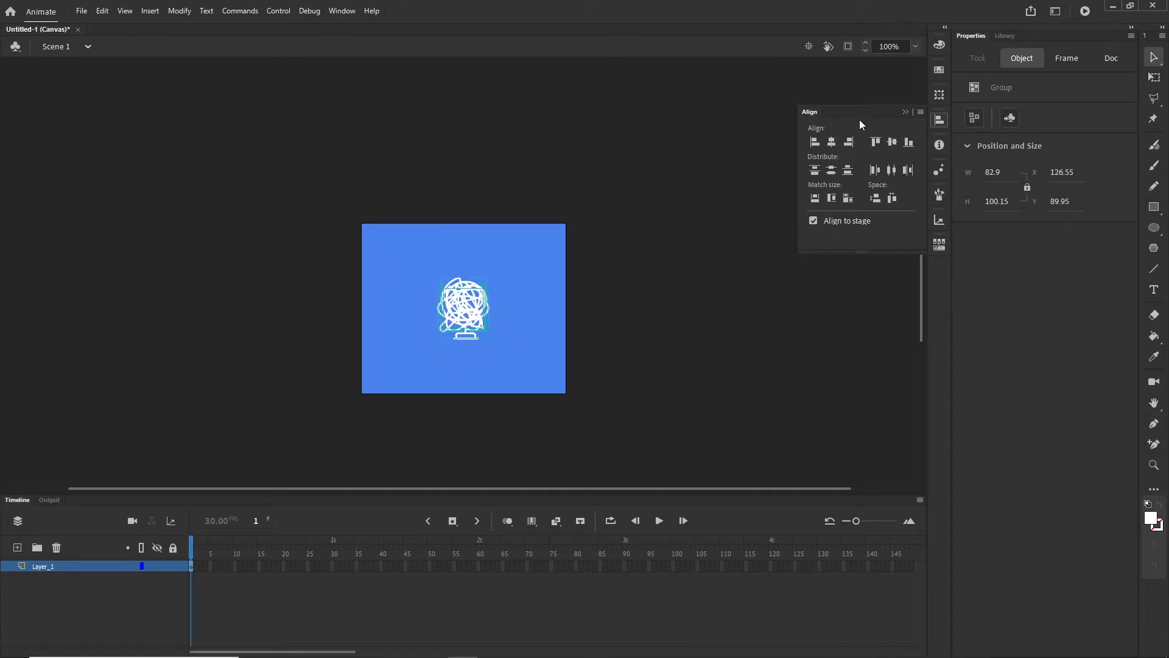
pyautogui.click(906, 112)
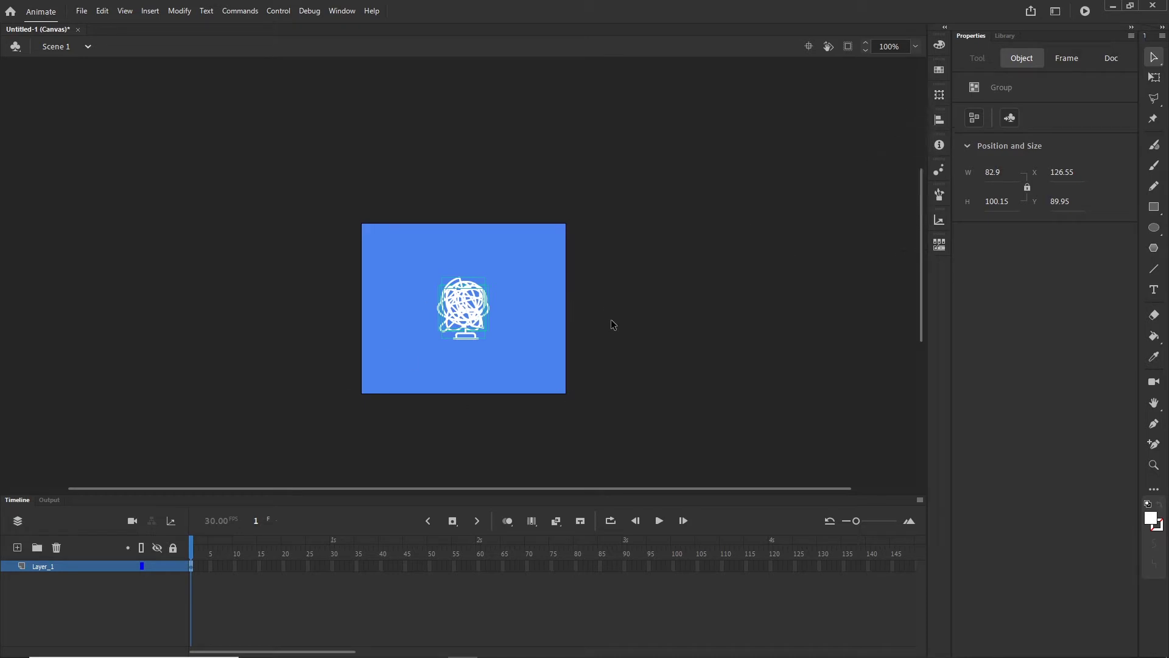
# - Move the stacked icons 80 px left to X 46.55 and deselect them
pyautogui.moveTo(531, 268); pyautogui.dragTo(426, 349)
pyautogui.hotkey('shift', 'Left')
pyautogui.hotkey('shift', 'Left')
pyautogui.hotkey('shift', 'Left')
pyautogui.hotkey('shift', 'Left')
pyautogui.hotkey('shift', 'Left')
pyautogui.hotkey('shift', 'Left')
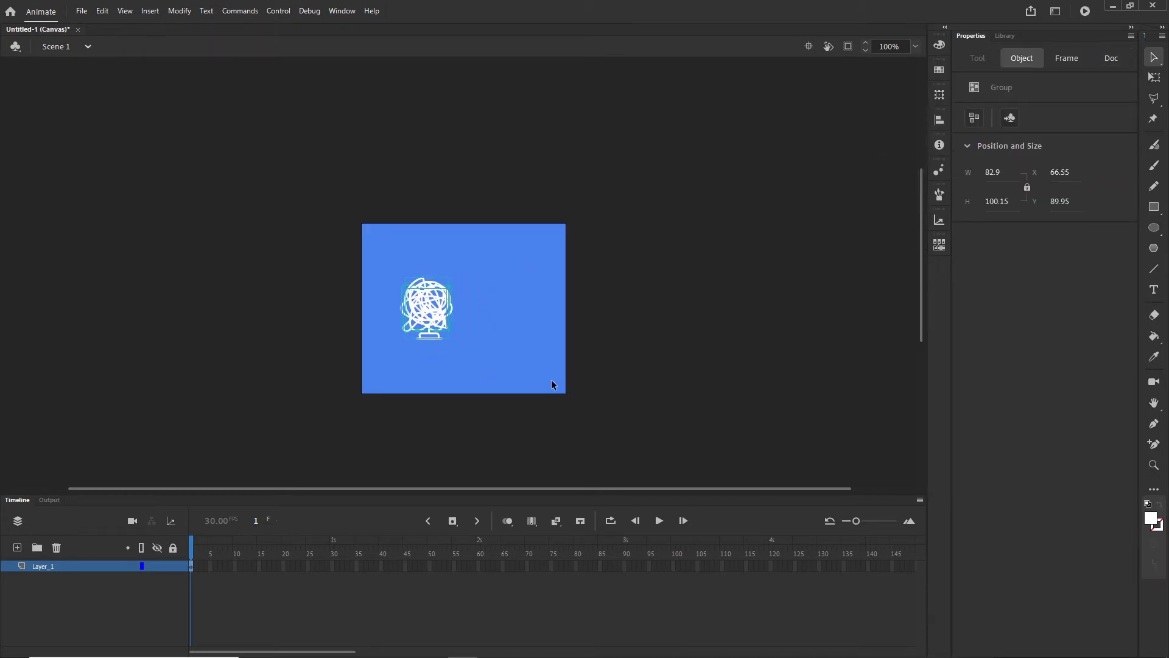
pyautogui.hotkey('shift', 'Left')
pyautogui.hotkey('shift', 'Left')
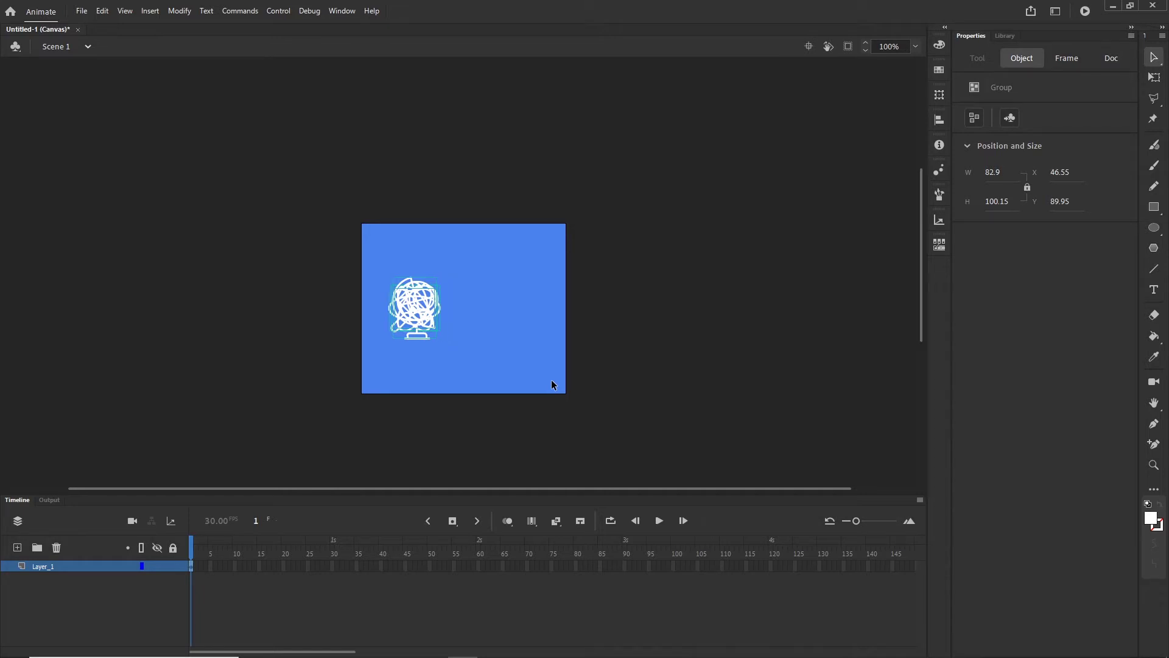
pyautogui.click(632, 368)
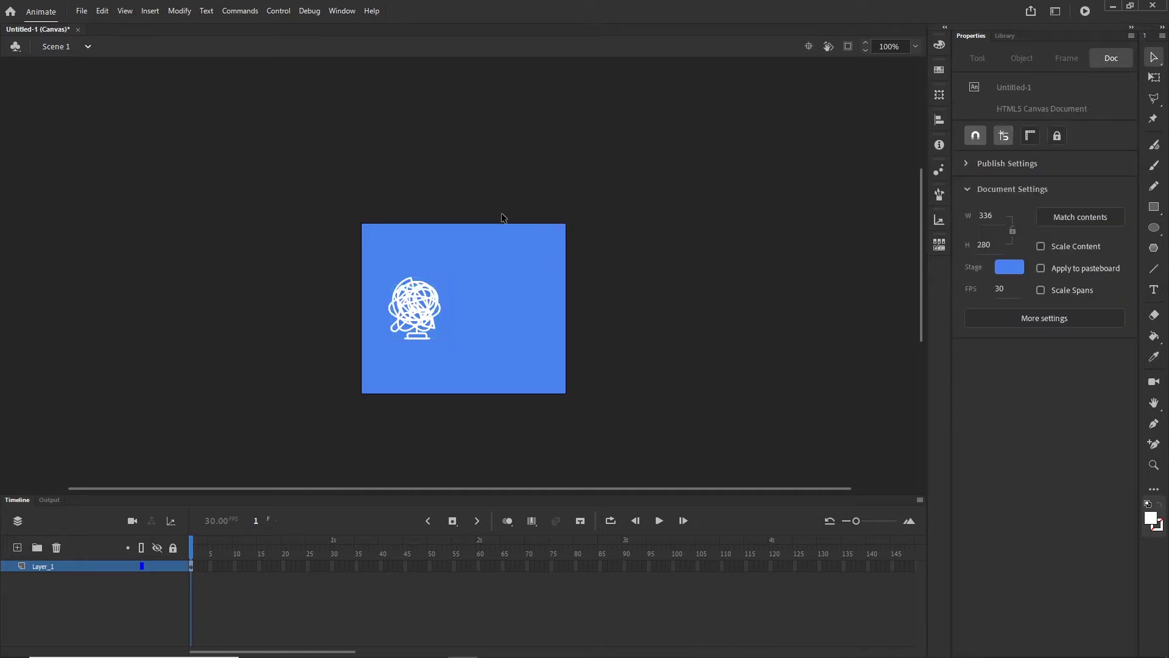
# - Convert the four stacked icons into a Movie Clip symbol named icons and select its instance
pyautogui.moveTo(496, 228); pyautogui.dragTo(399, 298)
pyautogui.moveTo(326, 383); pyautogui.dragTo(325, 382)
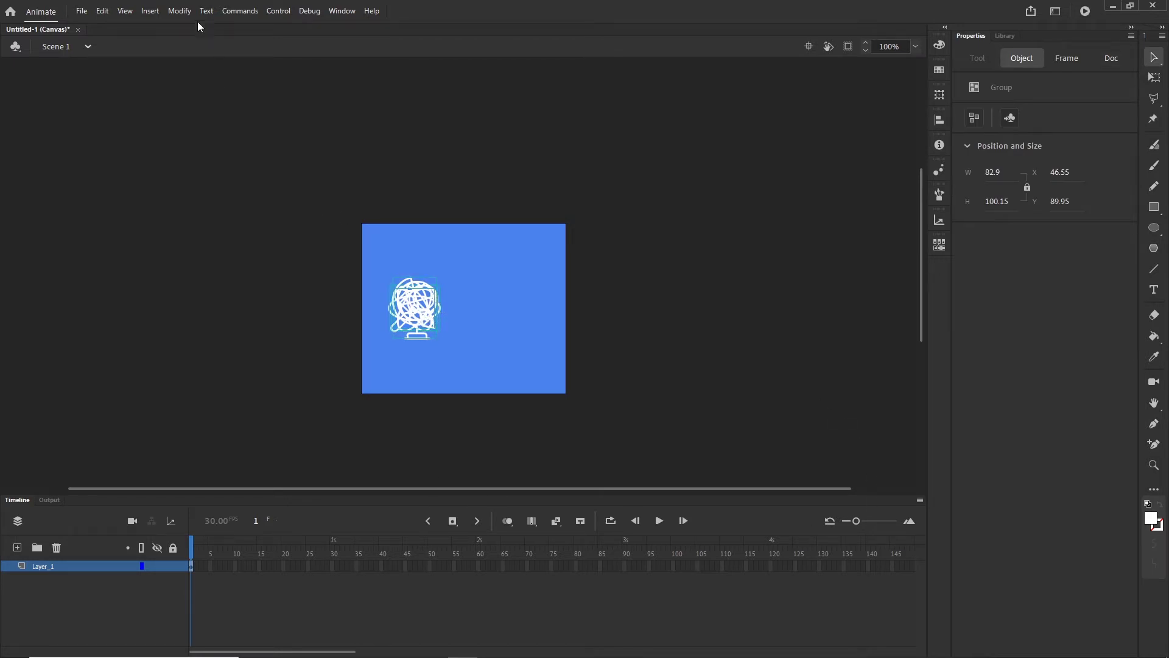
pyautogui.click(179, 10)
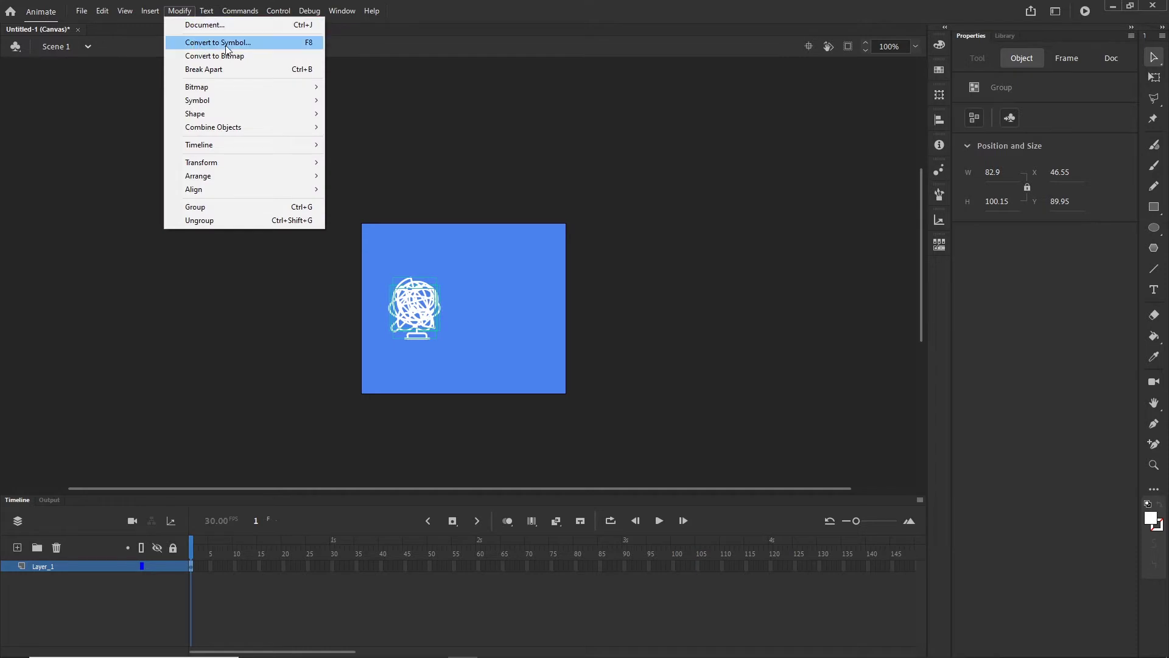
pyautogui.click(262, 42)
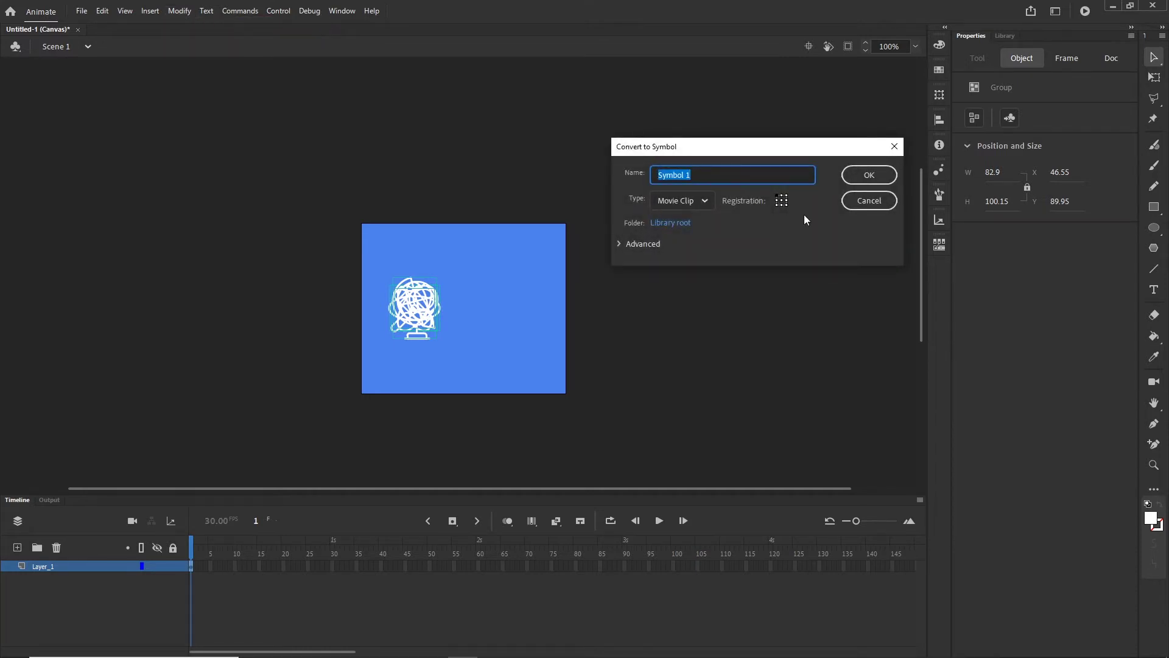
pyautogui.write('icons')
pyautogui.click(878, 175)
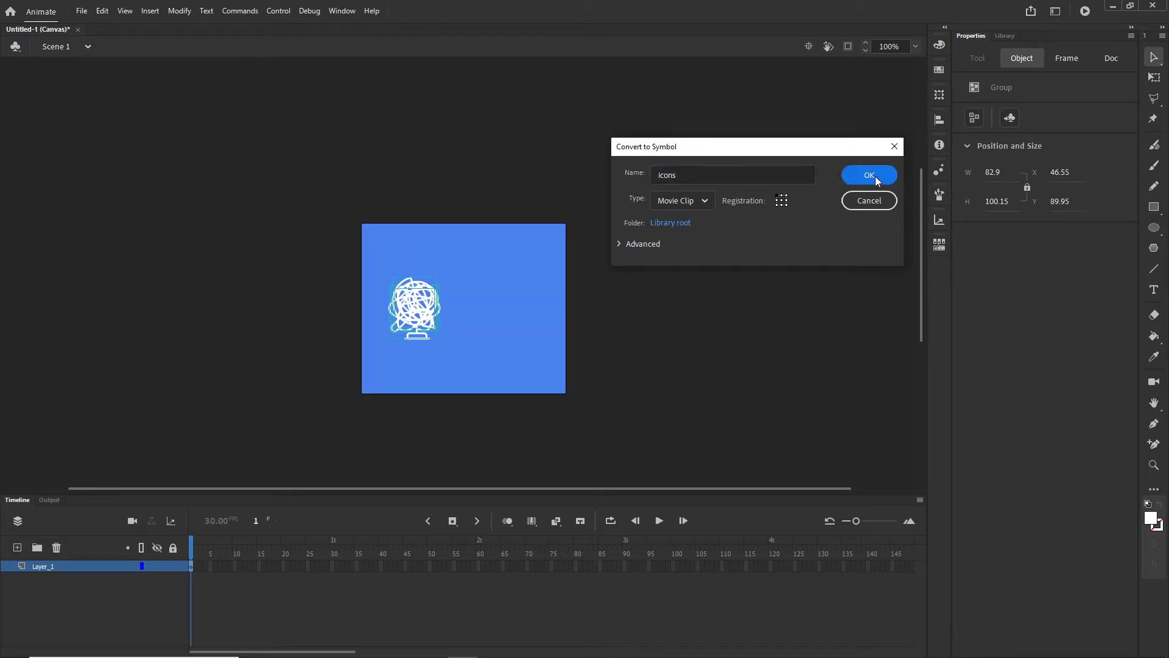
pyautogui.click(755, 328)
pyautogui.click(427, 320)
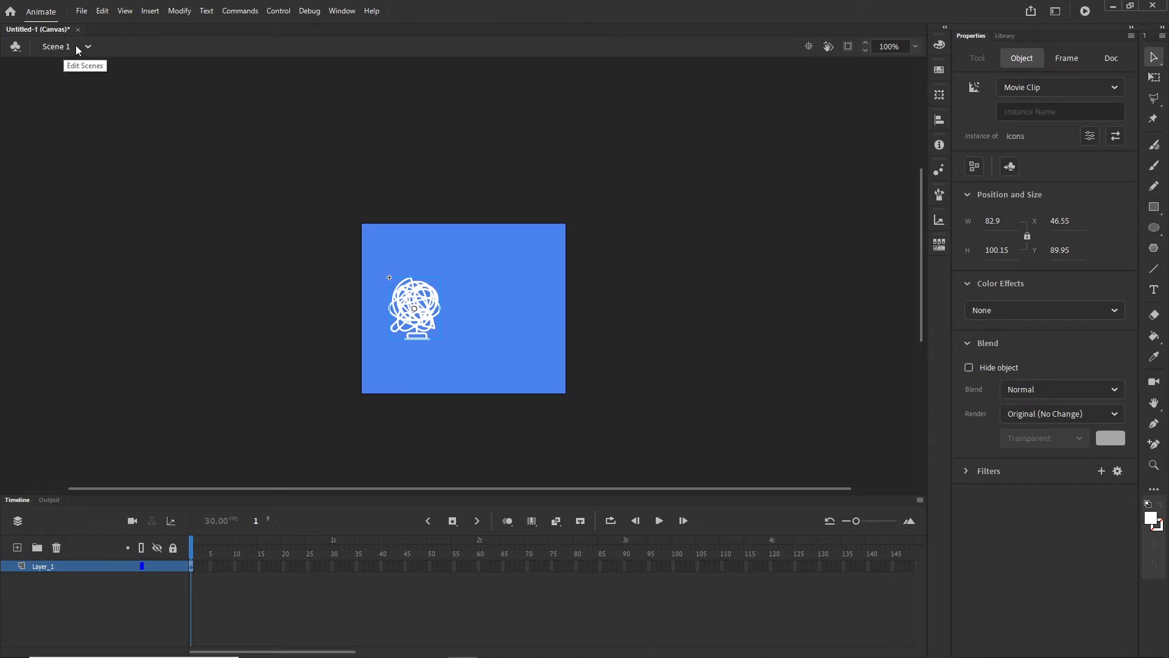
# - Open the icons movie clip for editing and distribute its four icons to separate layers
pyautogui.doubleClick(424, 313)
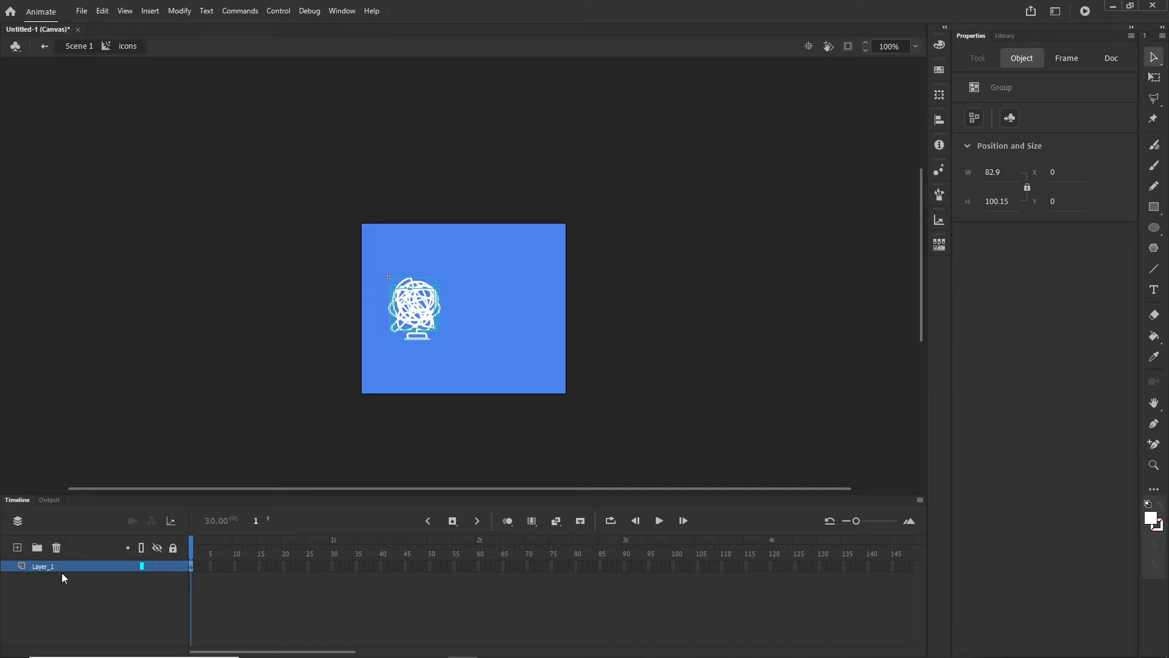
pyautogui.click(473, 330)
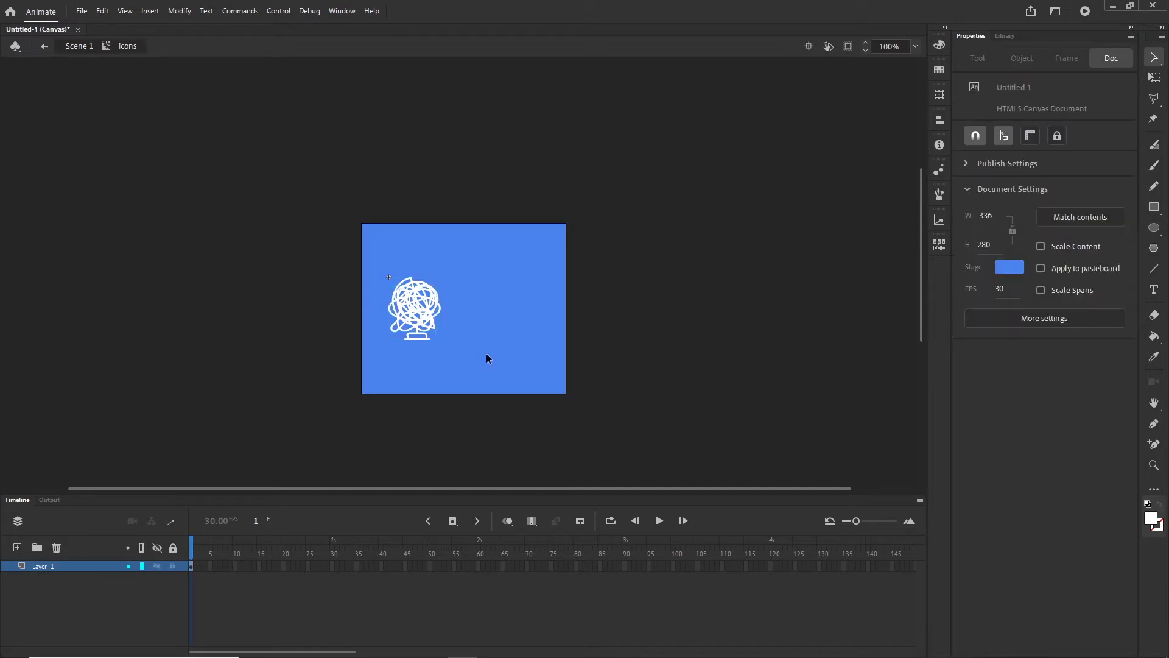
pyautogui.moveTo(478, 241); pyautogui.dragTo(359, 382)
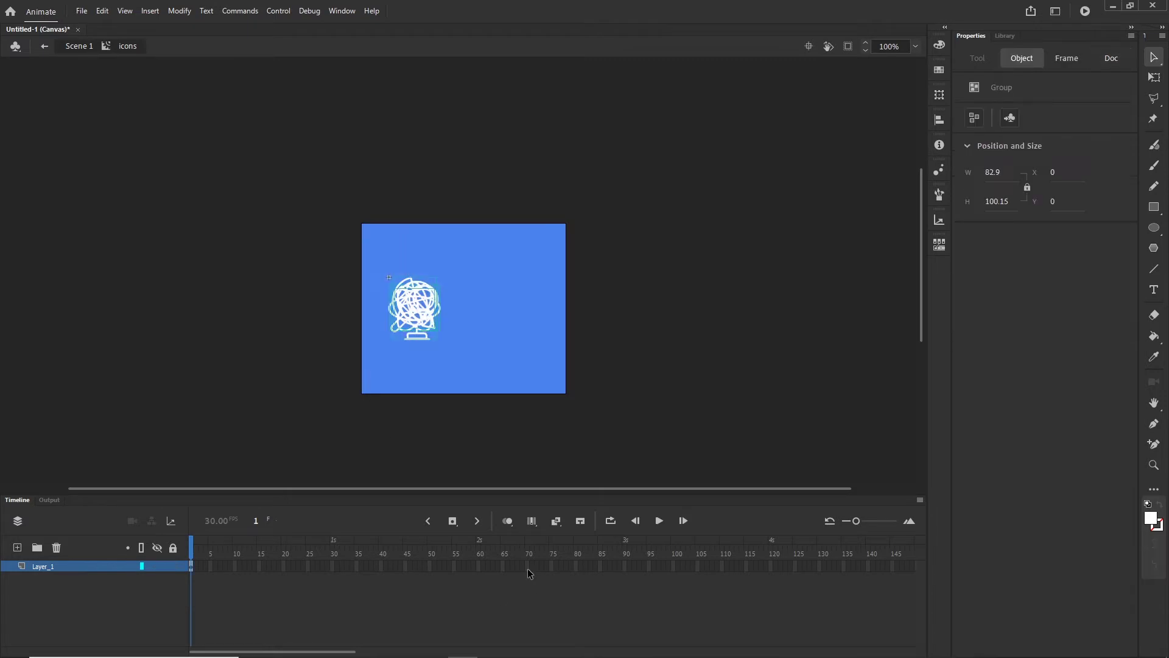
pyautogui.rightClick(429, 313)
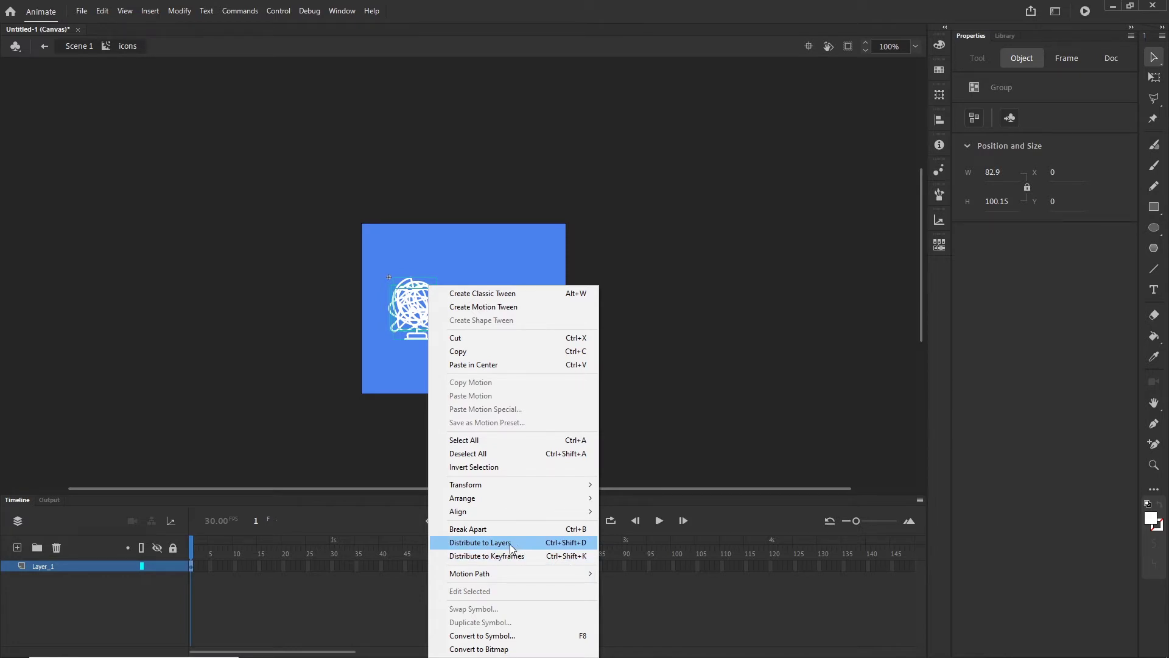
pyautogui.click(568, 543)
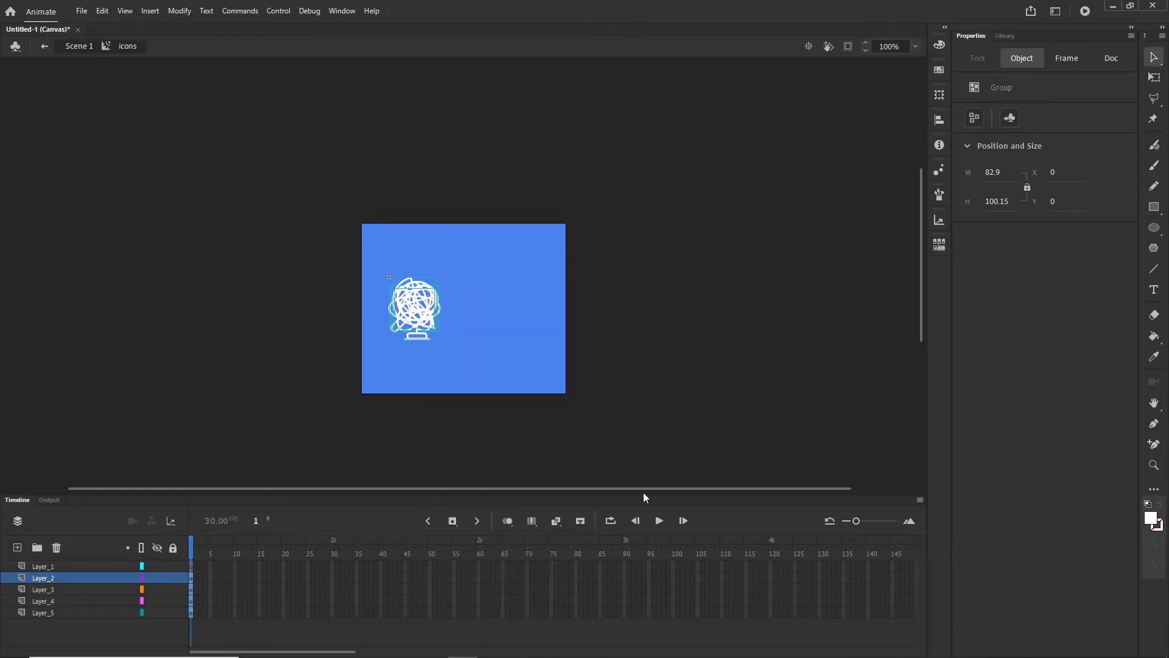
# - Delete the empty Layer_1 inside the icons movie clip
pyautogui.click(653, 410)
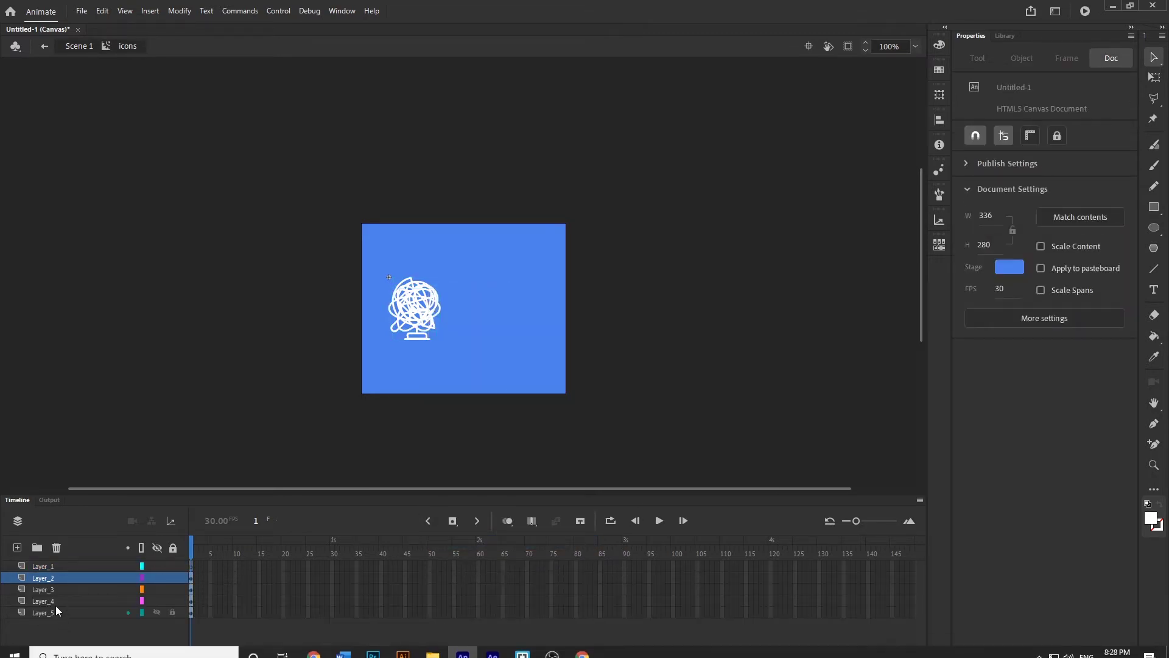
pyautogui.click(40, 567)
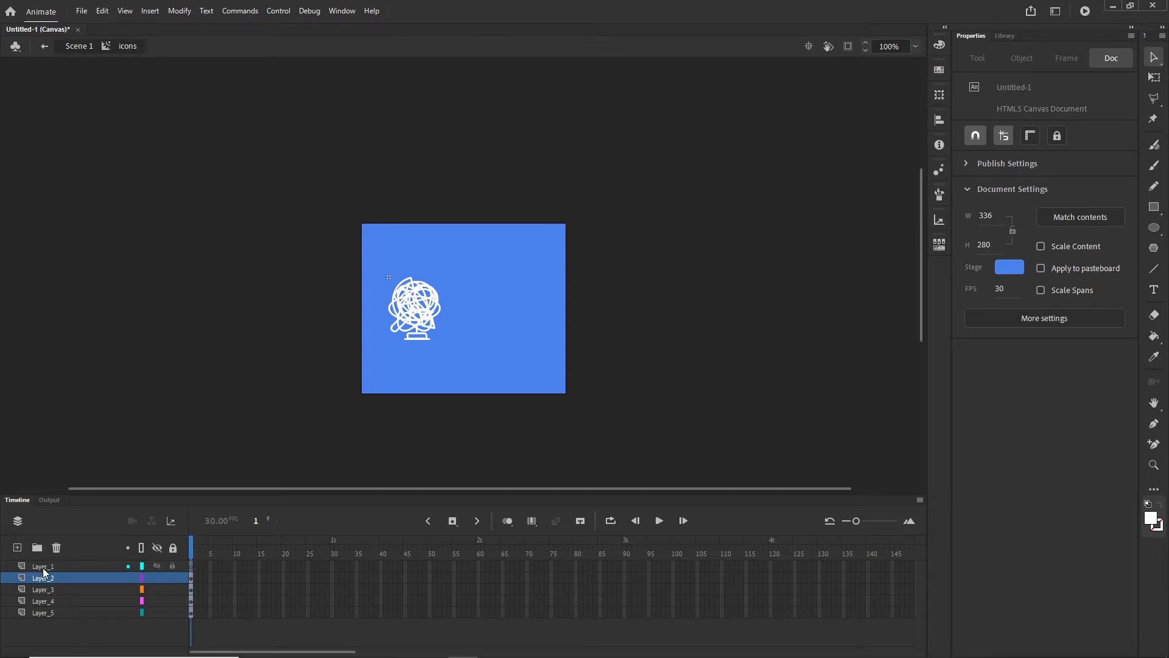
pyautogui.click(56, 547)
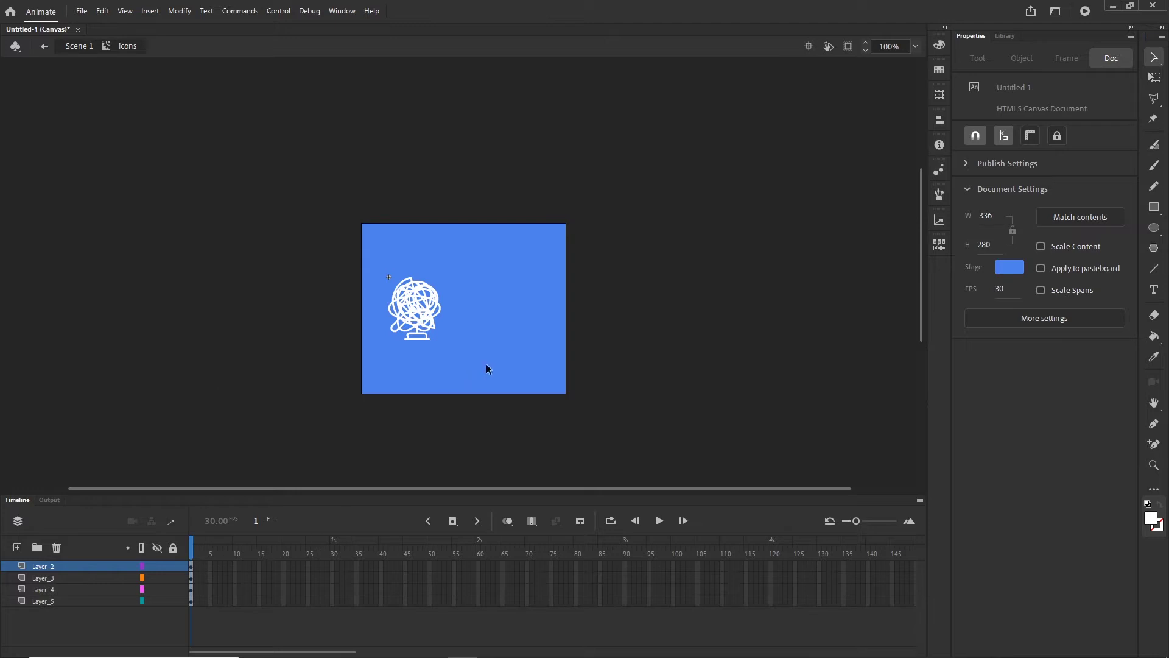
# - Toggle the visibility of Layer_2 to Layer_5 to check which icon each layer holds, leaving all layers visible
pyautogui.click(157, 565)
pyautogui.click(157, 577)
pyautogui.click(157, 588)
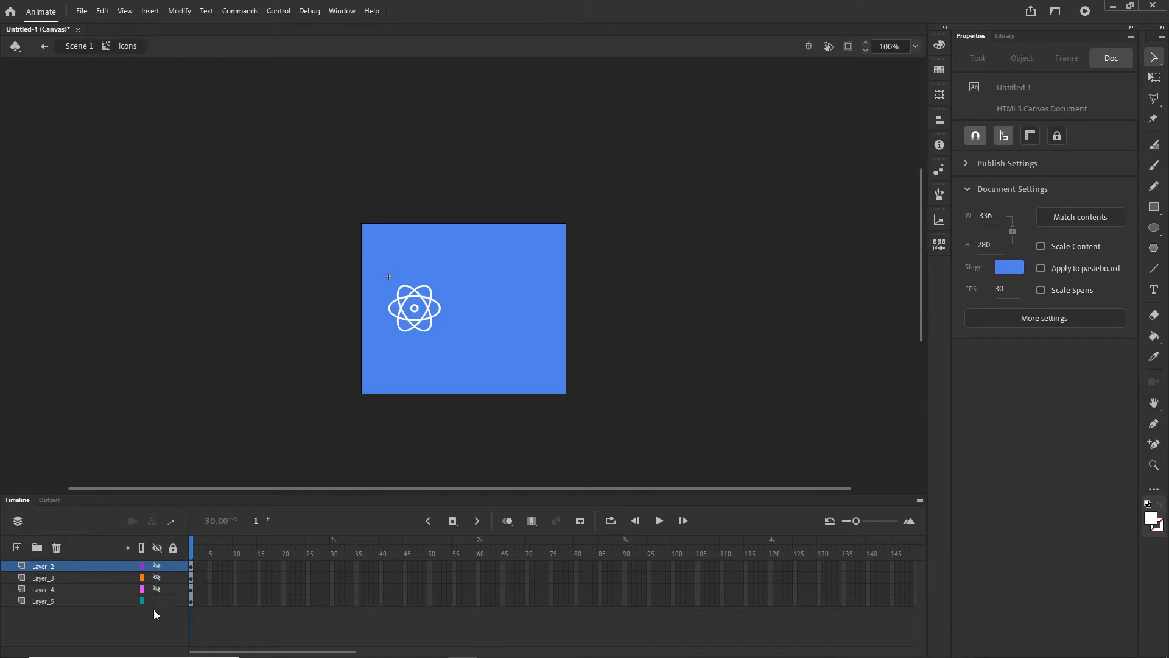
pyautogui.click(156, 601)
pyautogui.click(156, 578)
pyautogui.click(157, 589)
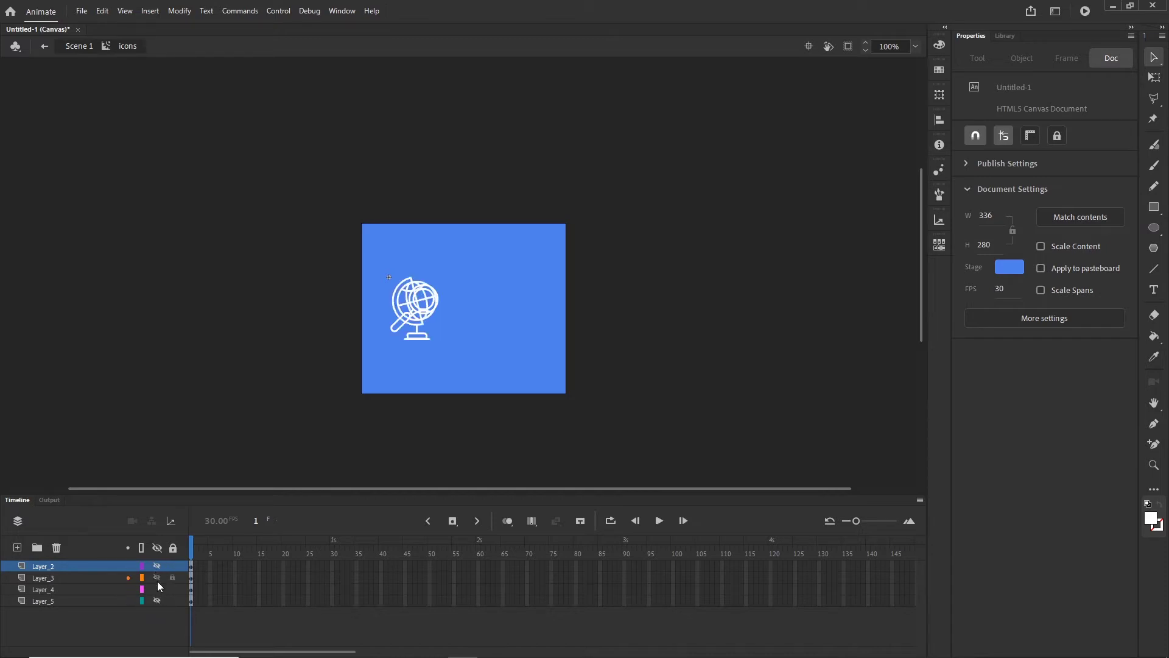
pyautogui.click(157, 589)
pyautogui.click(156, 565)
pyautogui.click(157, 589)
pyautogui.click(157, 600)
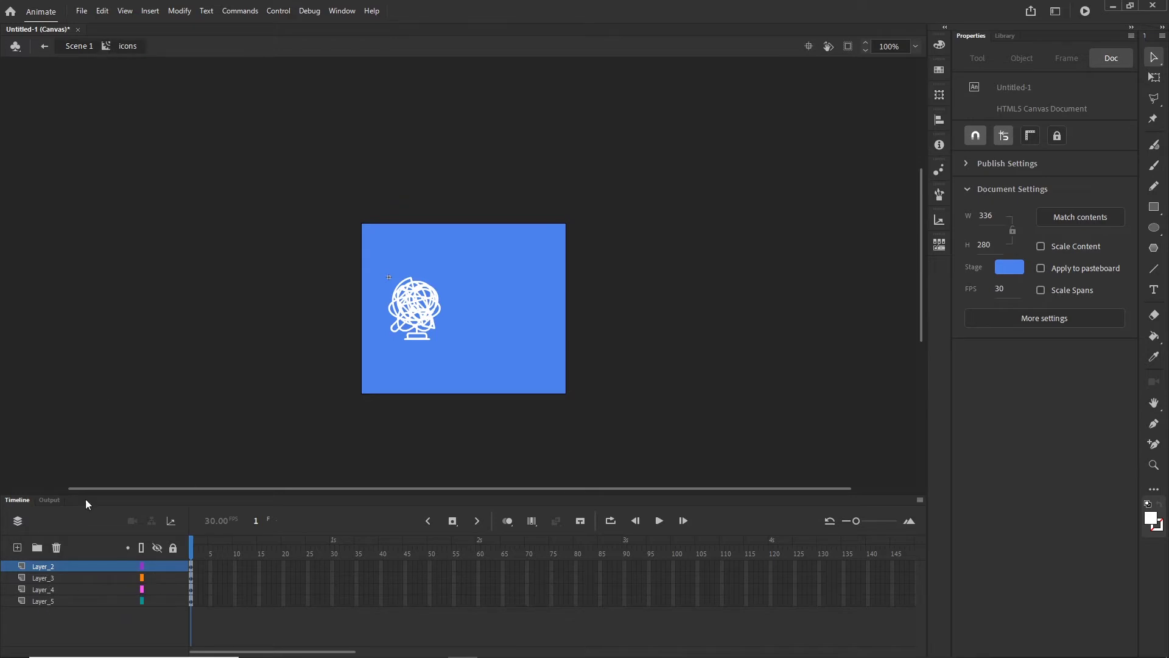
# - Return to Scene 1 to view the main timeline and reopen the icons movie clip for editing
pyautogui.click(81, 46)
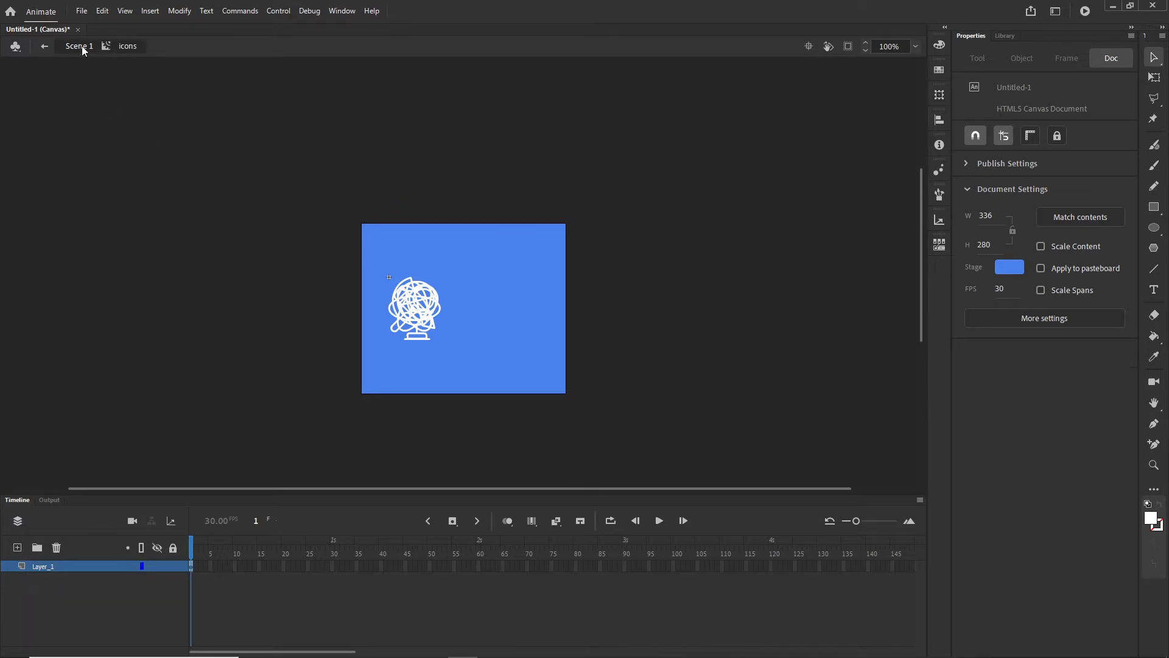
pyautogui.click(85, 583)
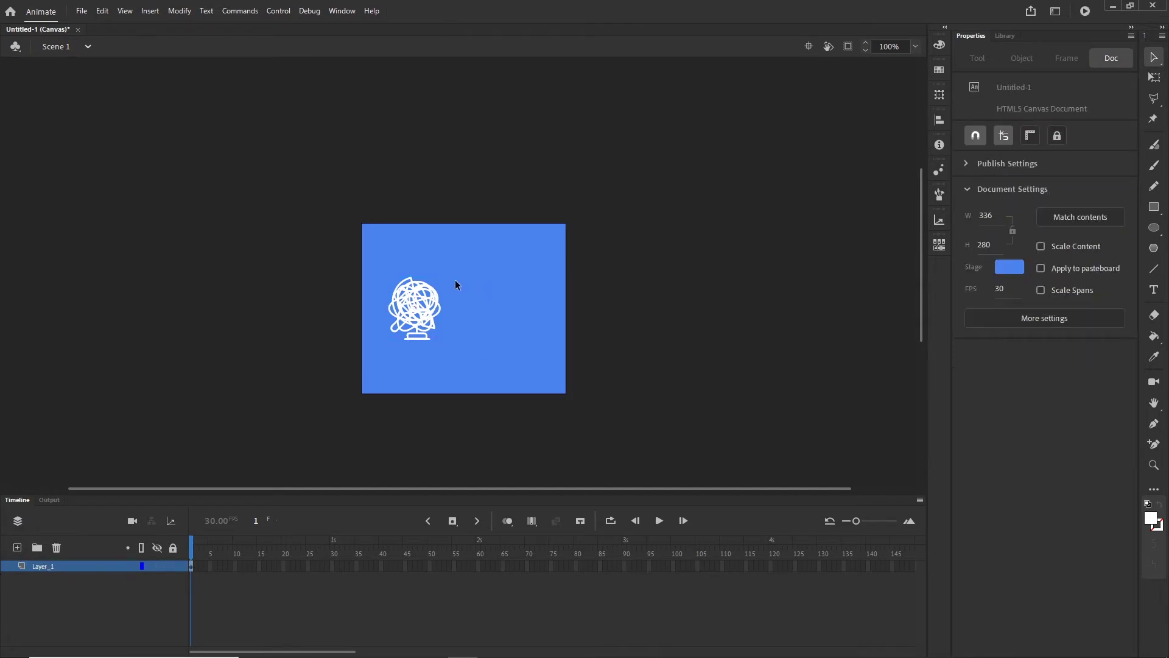
pyautogui.doubleClick(414, 306)
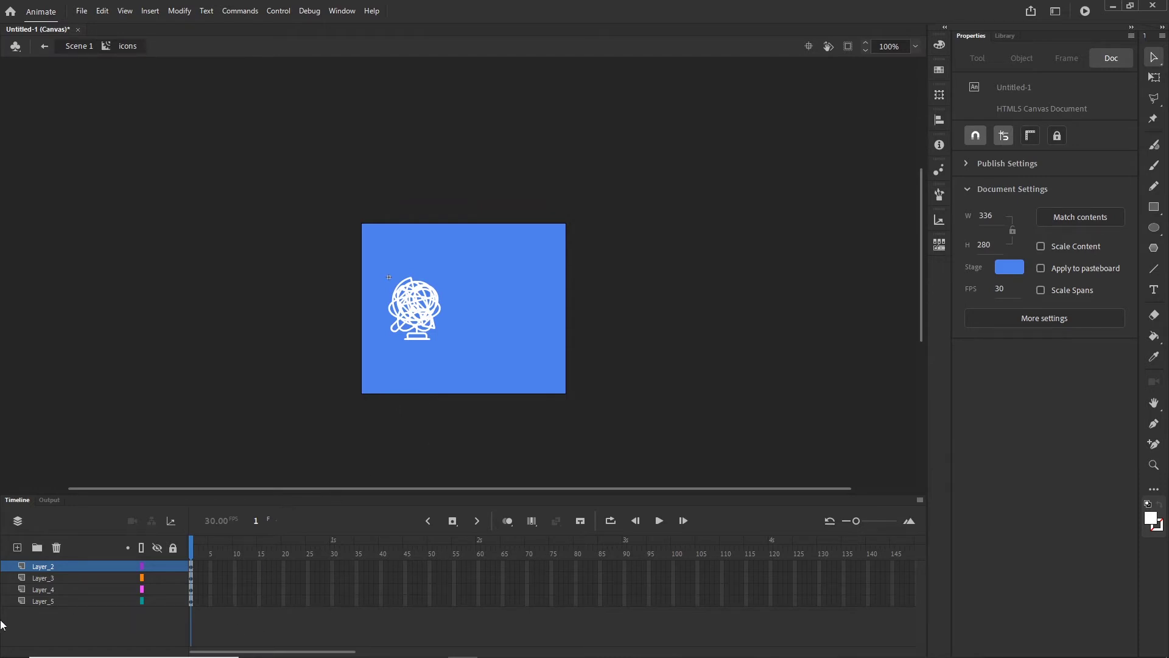
# - Extend the atom icon on Layer_5 by inserting a frame at frame 20
pyautogui.click(54, 601)
pyautogui.click(46, 589)
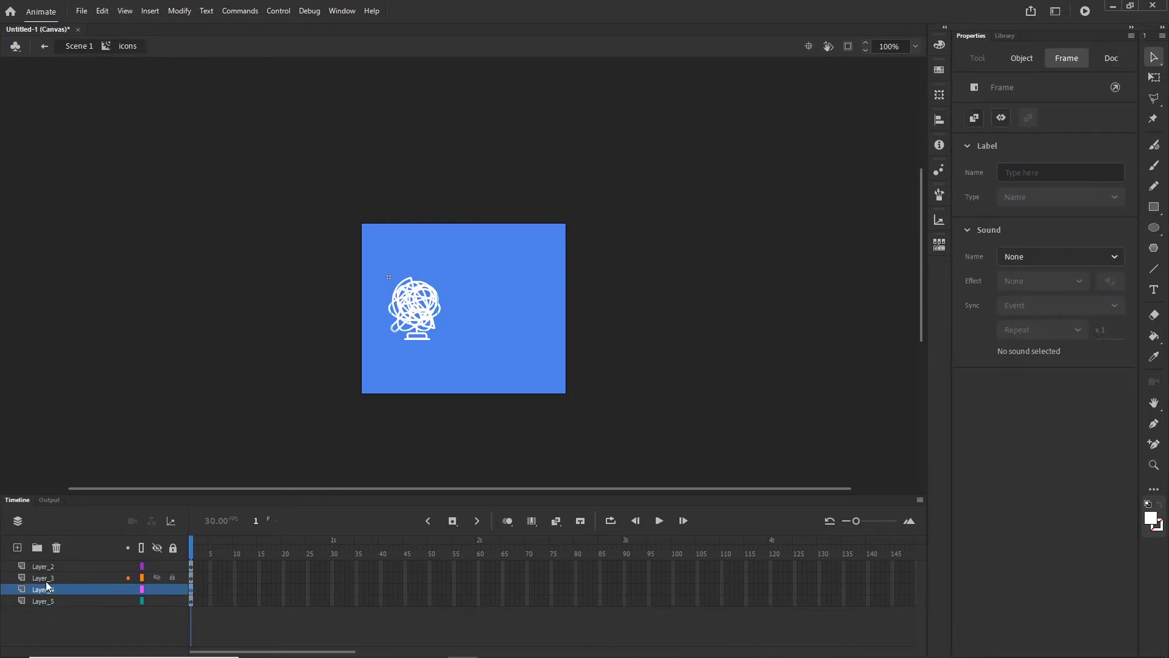
pyautogui.click(283, 602)
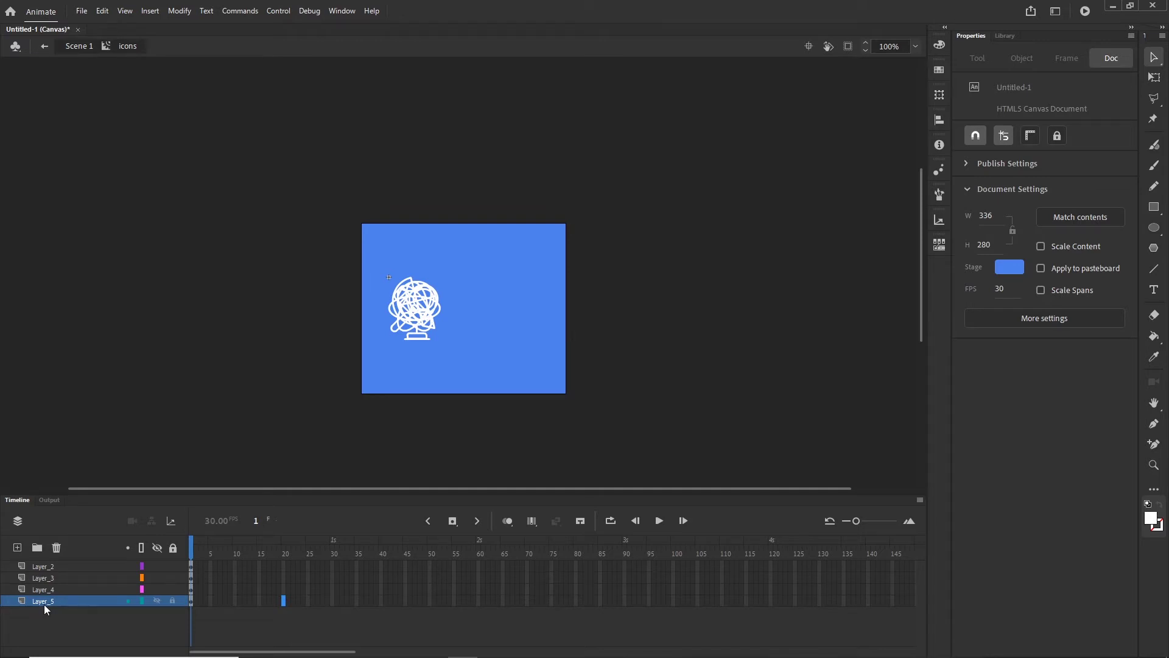
pyautogui.rightClick(283, 601)
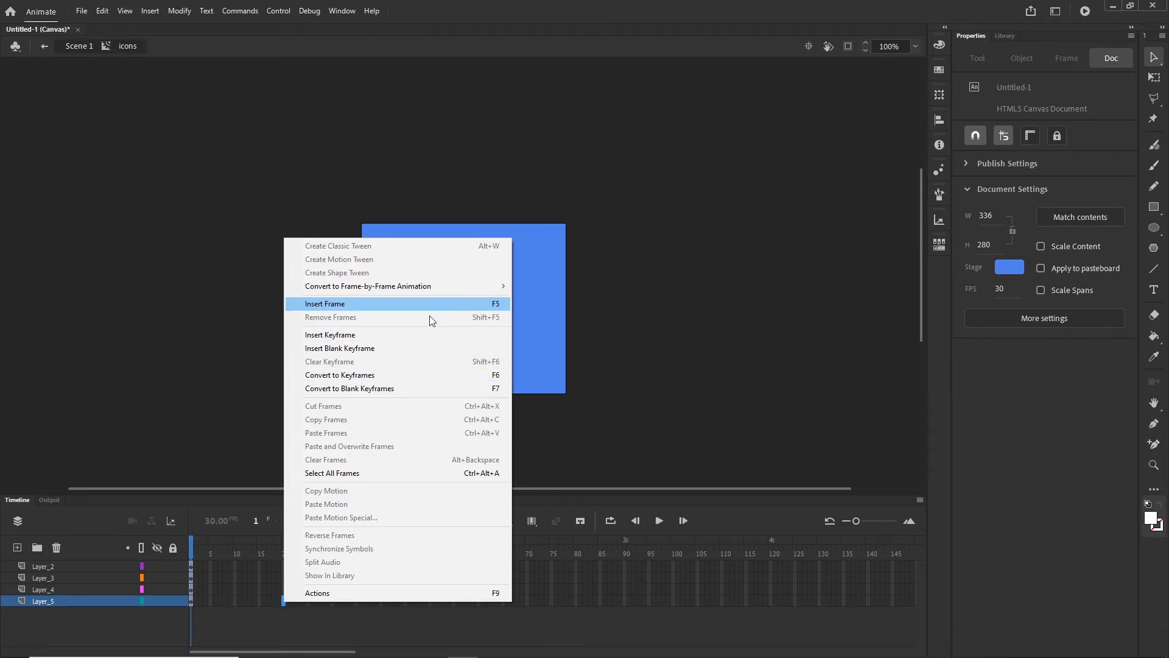
pyautogui.click(334, 308)
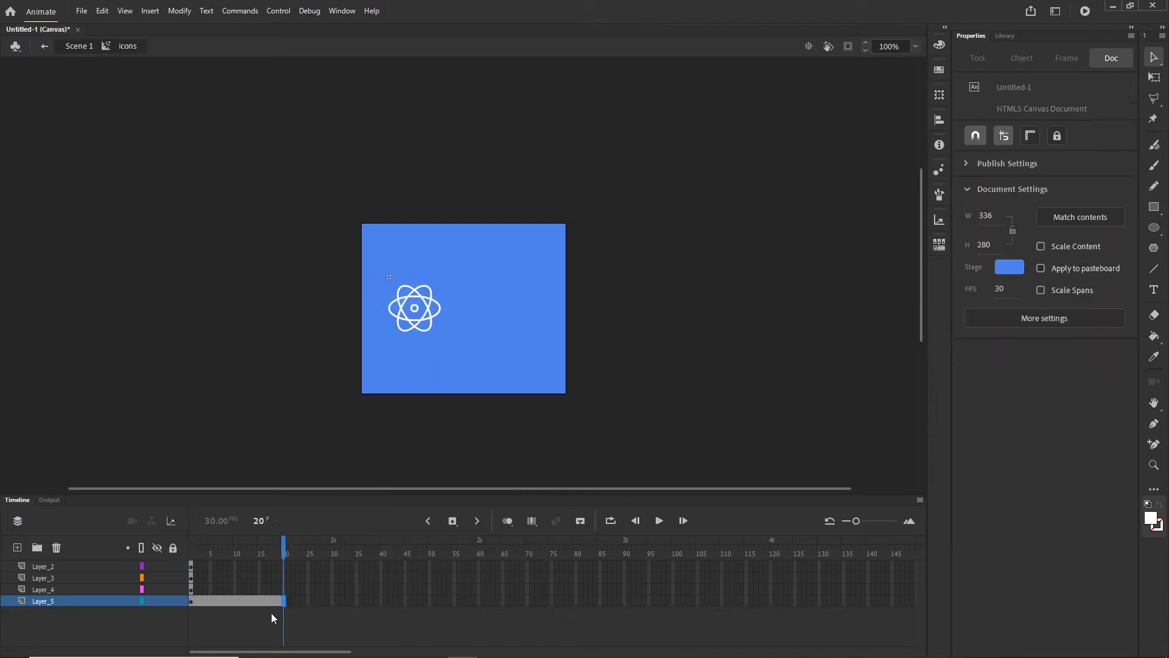
# - Move the magnifying glass keyframe on Layer_4 to frame 20 and extend its span to frame 40
pyautogui.click(284, 601)
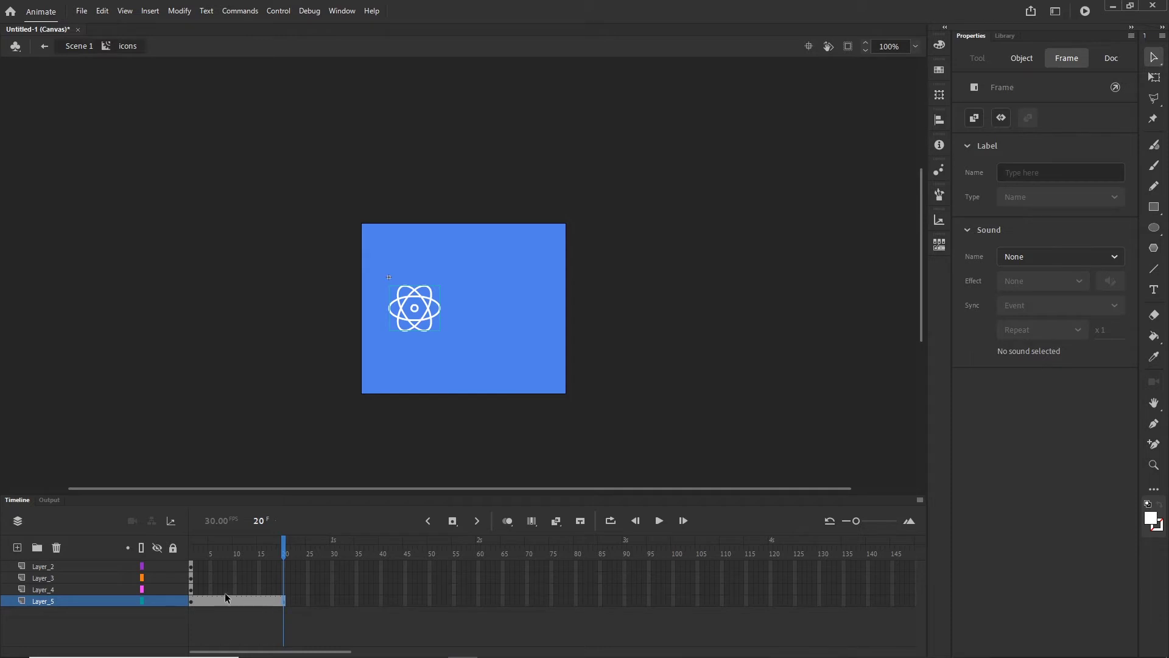
pyautogui.click(284, 590)
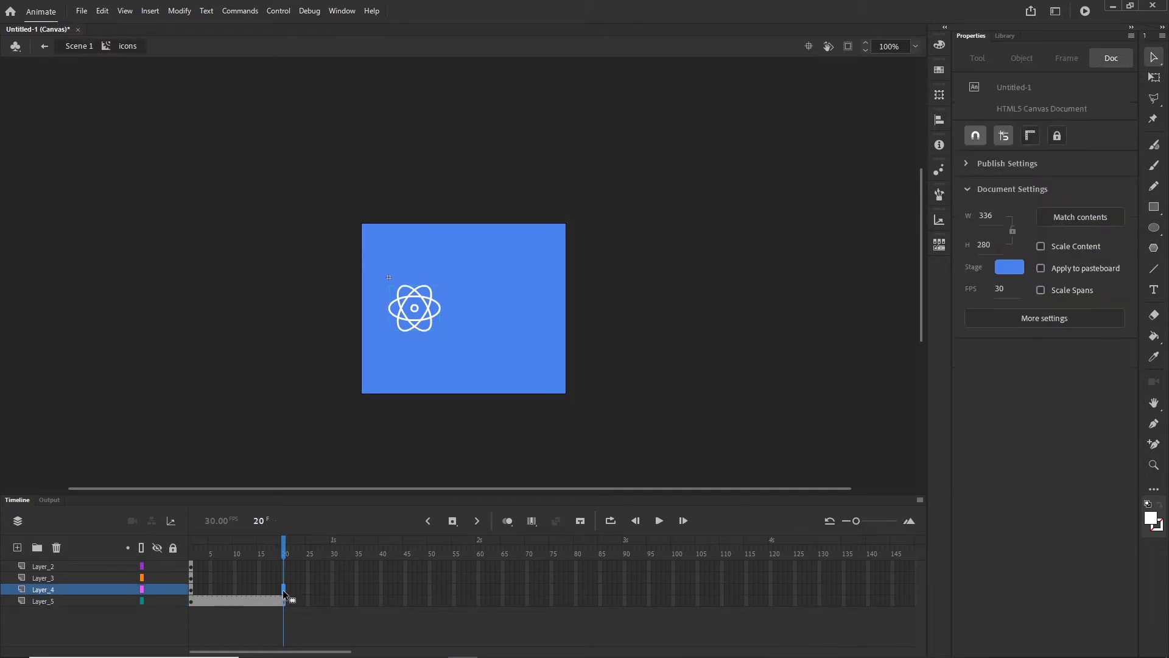
pyautogui.click(286, 599)
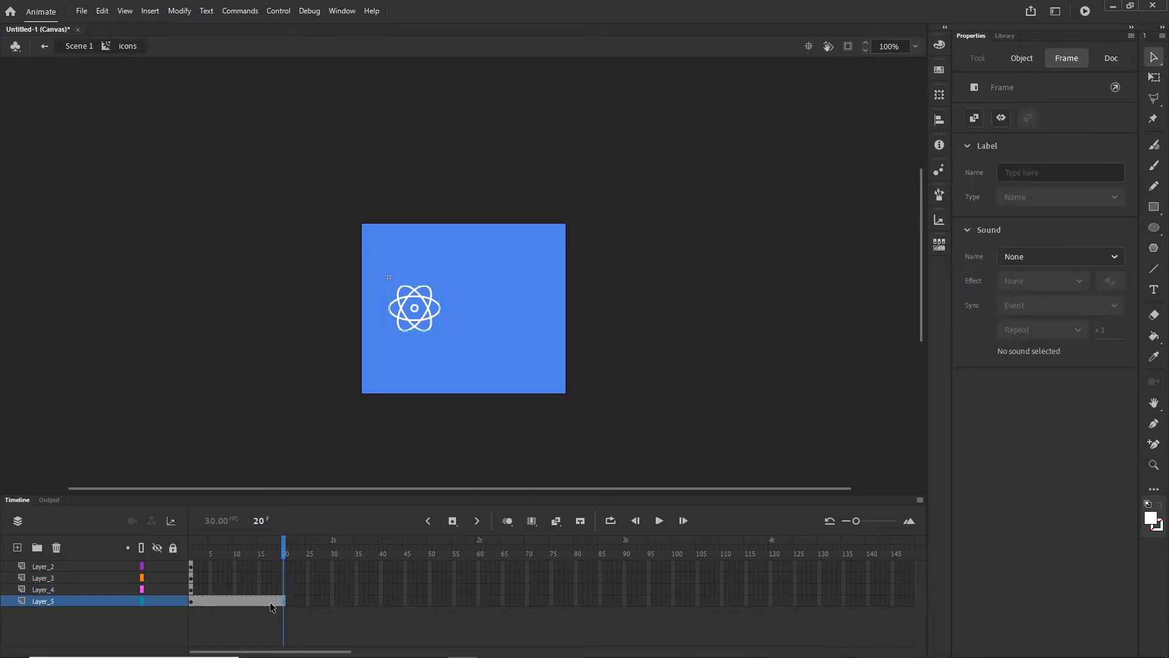
pyautogui.click(195, 592)
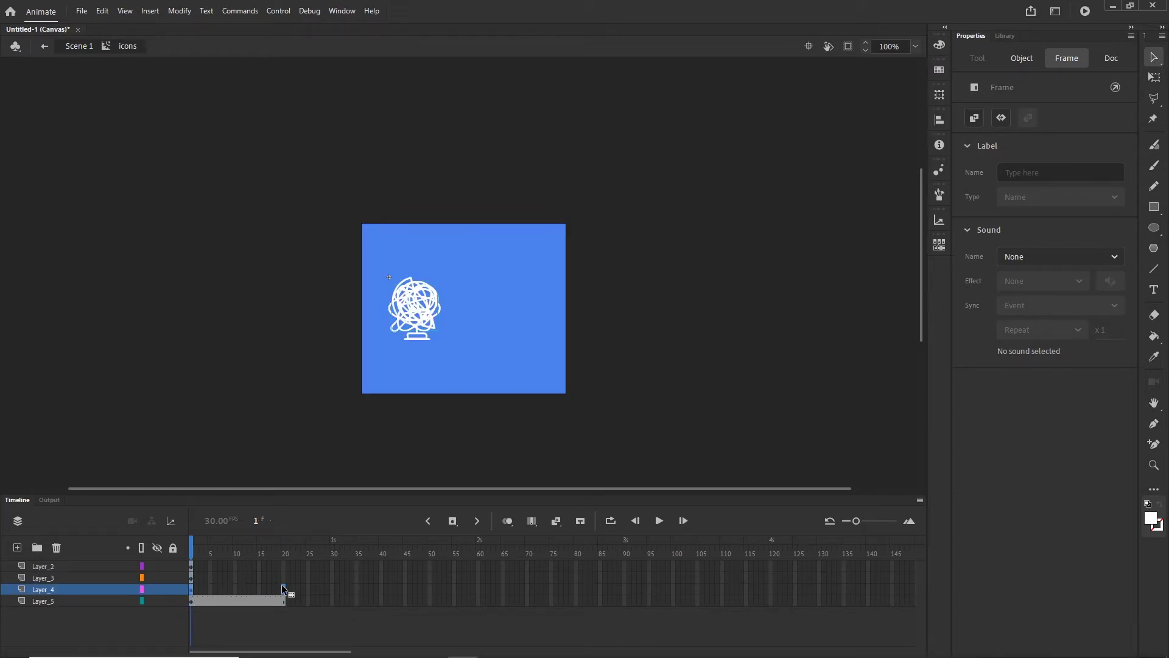
pyautogui.moveTo(282, 586); pyautogui.dragTo(282, 586)
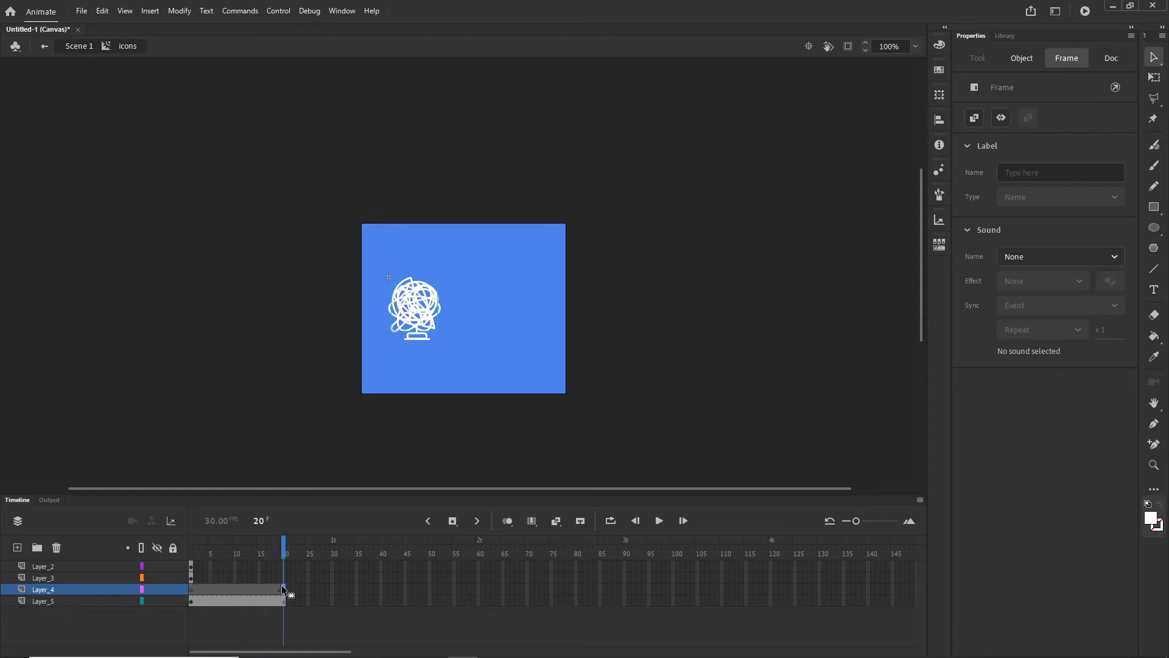
pyautogui.click(383, 591)
pyautogui.click(404, 649)
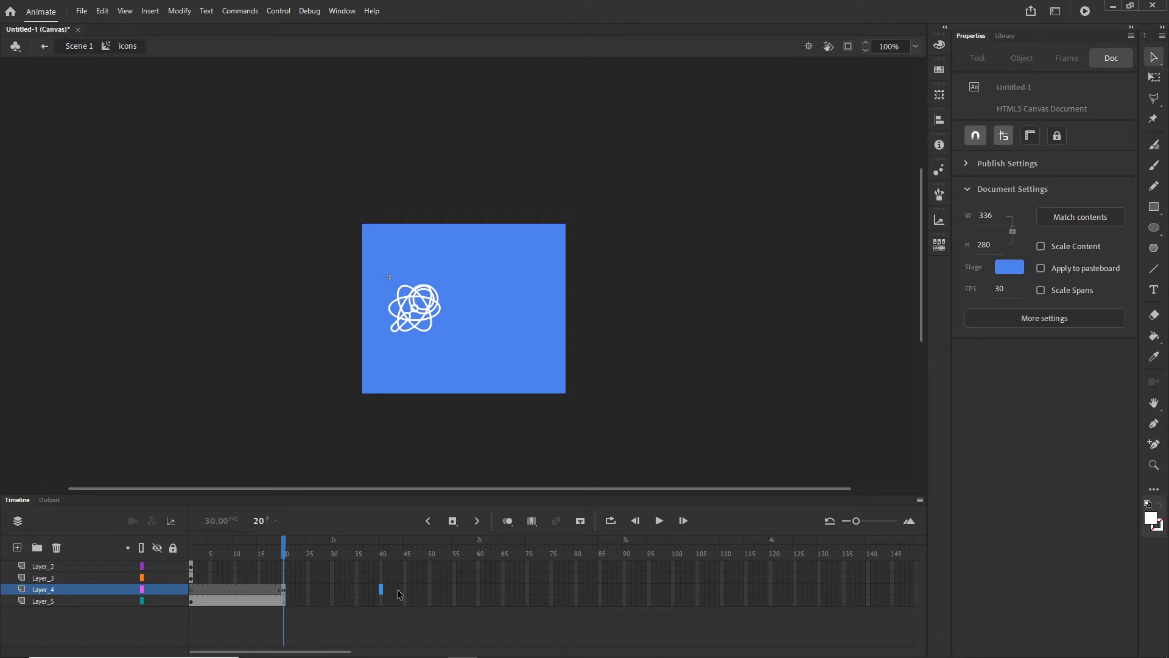
pyautogui.press('F5')
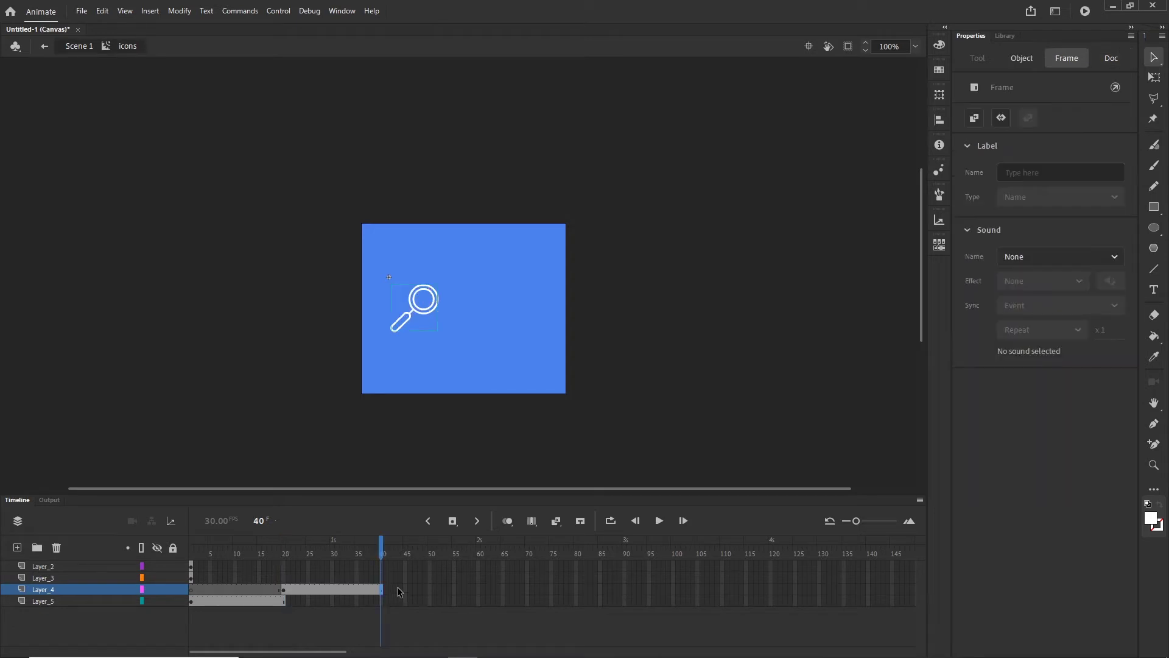
# - Move the globe keyframe on Layer_3 to frame 40 and extend its span to frame 60
pyautogui.click(191, 578)
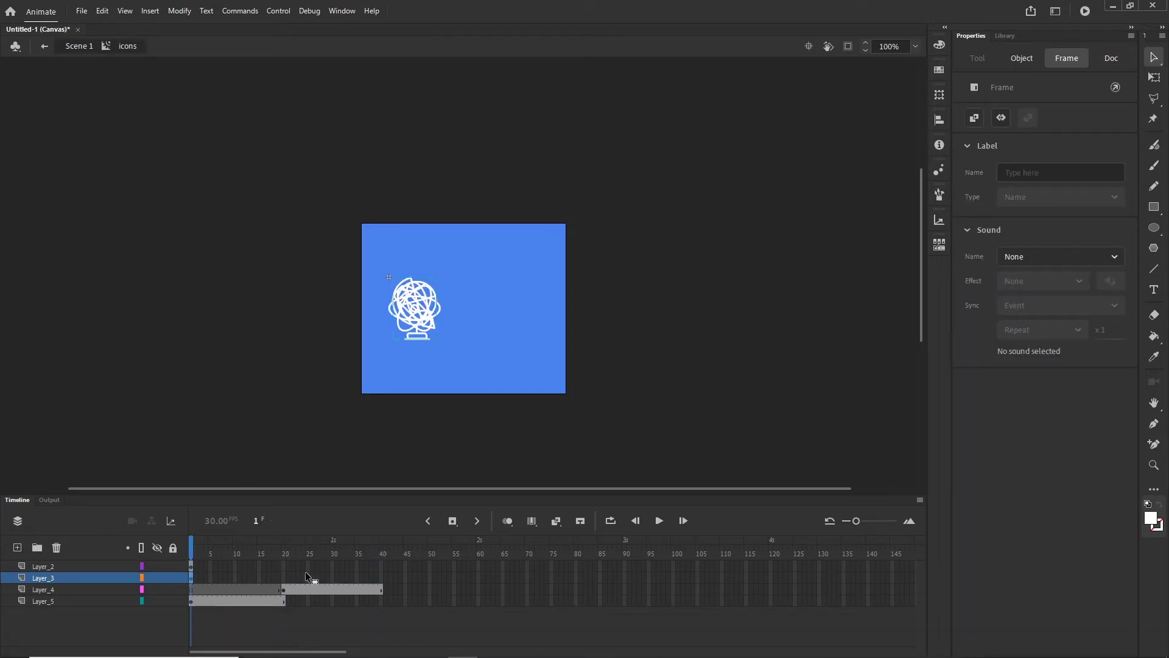
pyautogui.click(381, 578)
pyautogui.press('F5')
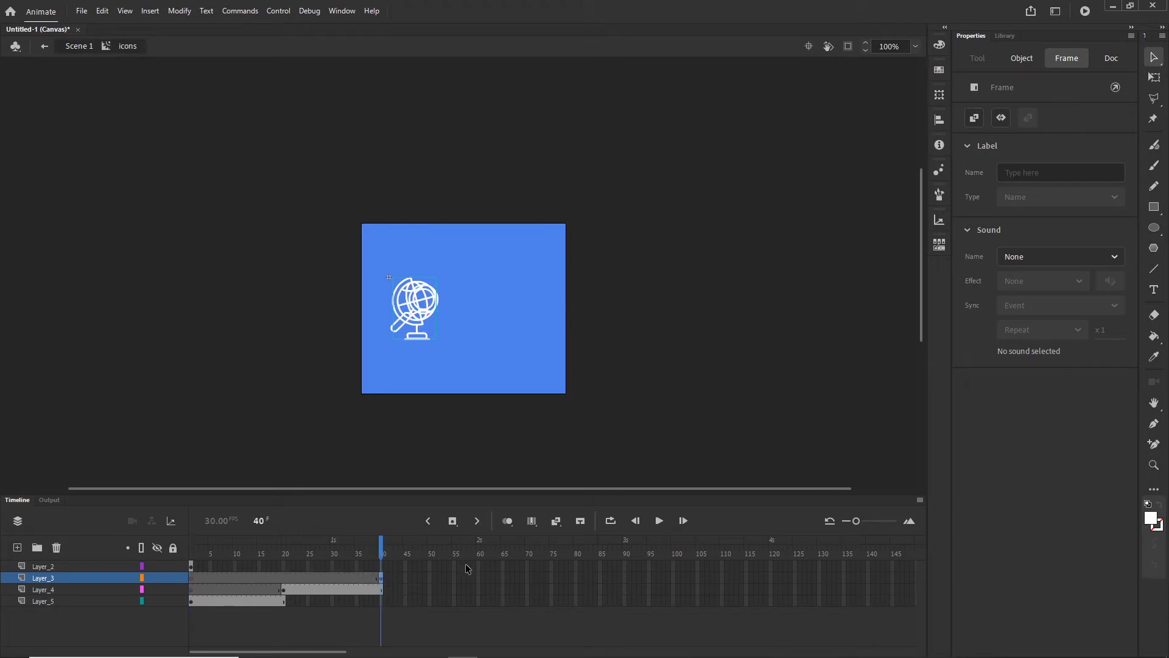
pyautogui.click(478, 578)
pyautogui.press('F5')
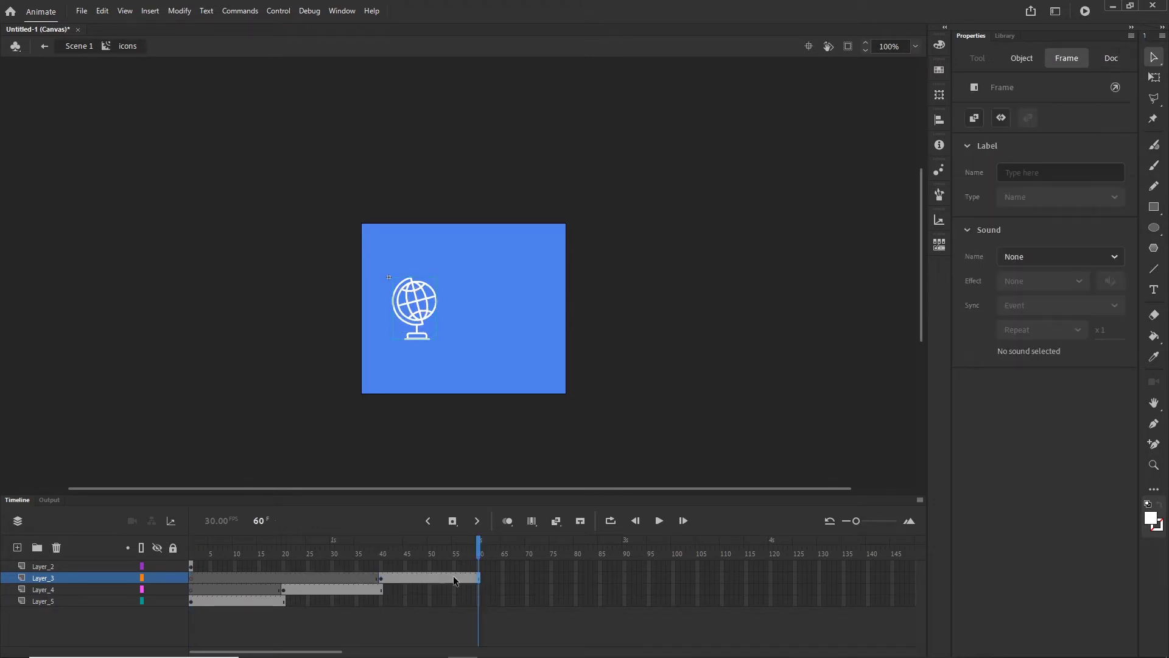
# - Move the pencil keyframe on Layer_2 to frame 60 and extend its span to frame 80
pyautogui.click(192, 567)
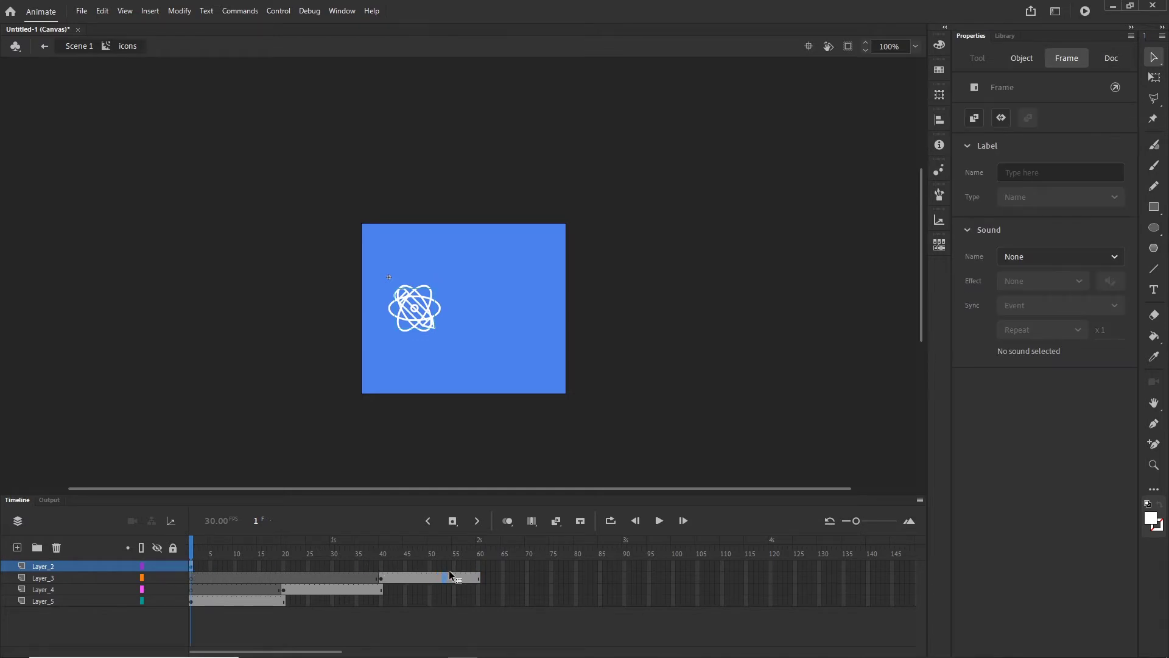
pyautogui.click(477, 566)
pyautogui.press('F5')
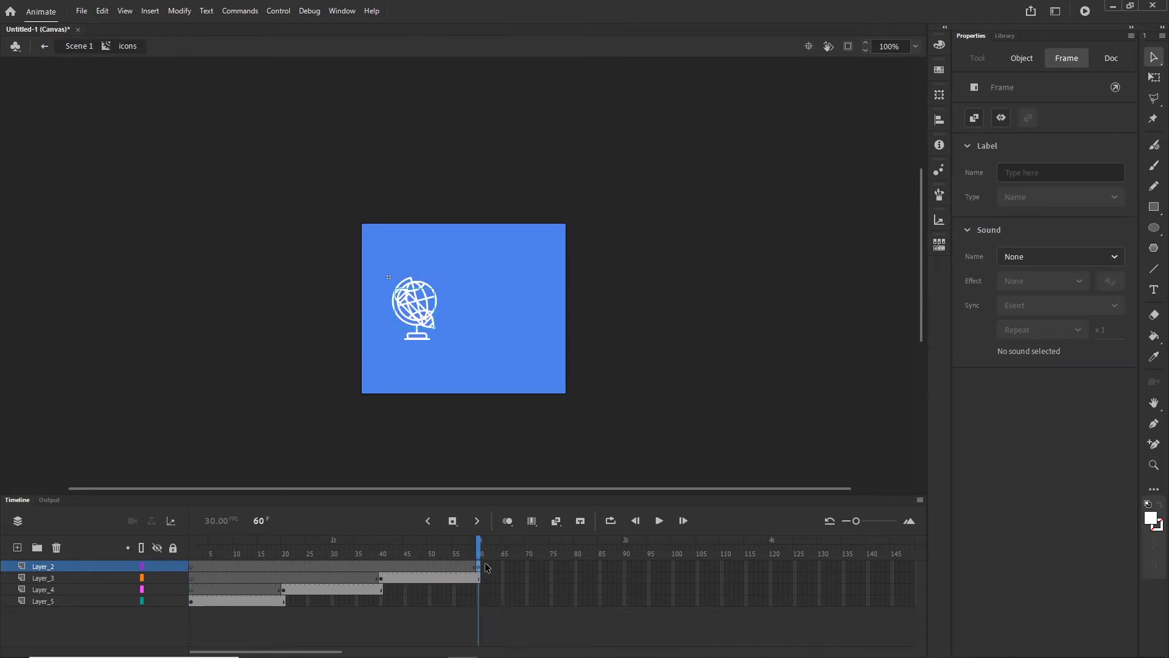
pyautogui.click(576, 564)
pyautogui.rightClick(575, 564)
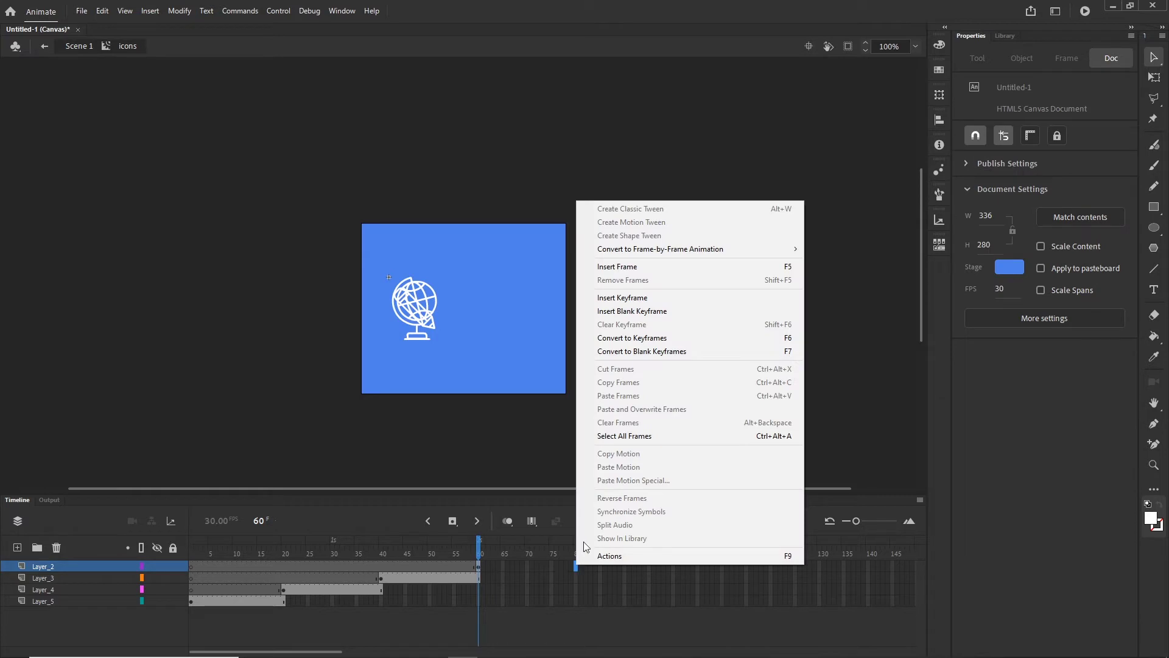
pyautogui.click(630, 268)
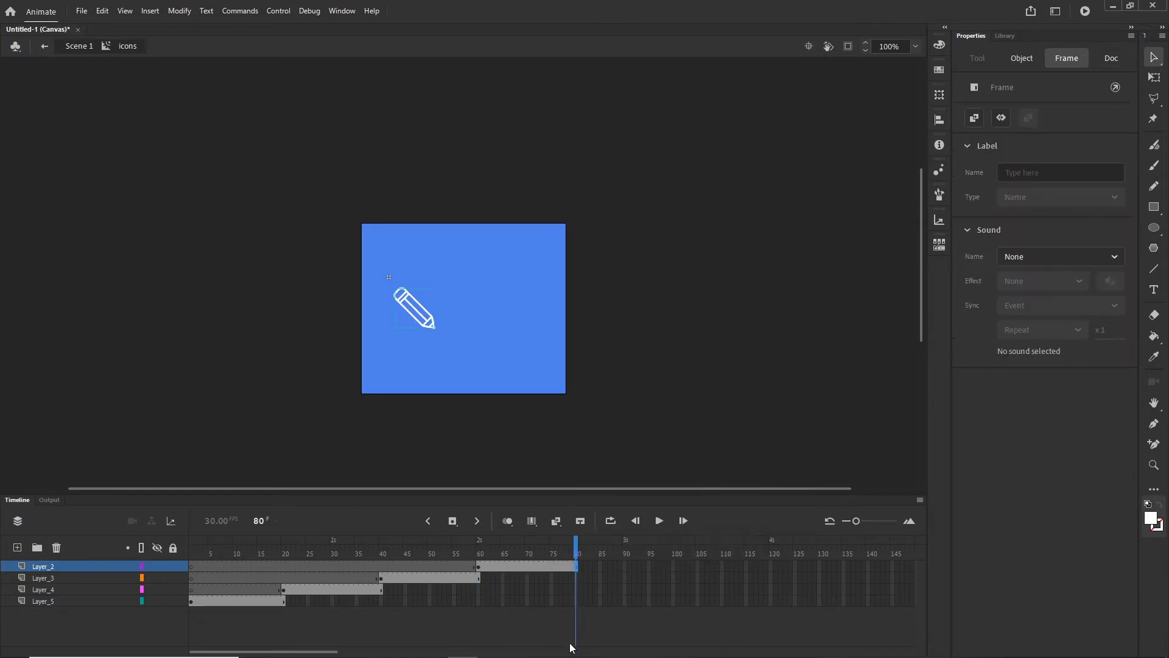
# - Shift the starting keyframes one frame later so the icons do not overlap: Layer_4 to frame 21, Layer_3 to 41 and Layer_2 to 61
pyautogui.click(526, 619)
pyautogui.moveTo(582, 549)
pyautogui.mouseDown()
pyautogui.moveTo(339, 551)
pyautogui.moveTo(258, 574)
pyautogui.moveTo(228, 569)
pyautogui.moveTo(283, 578)
pyautogui.mouseUp()
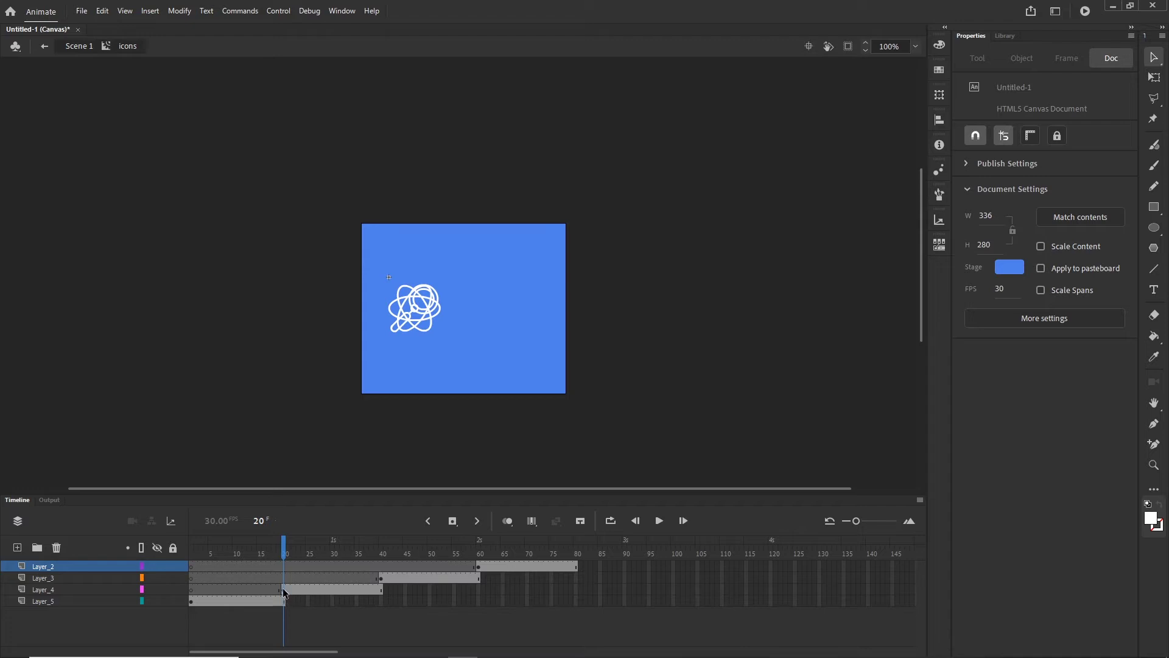
pyautogui.click(284, 590)
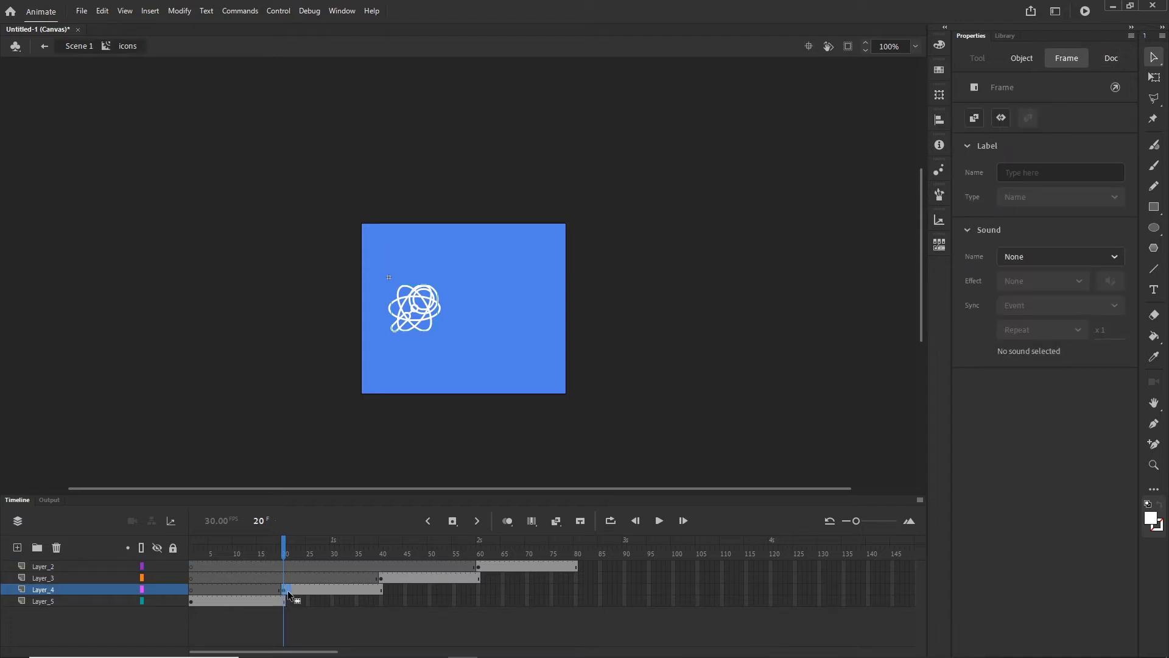
pyautogui.moveTo(288, 590); pyautogui.dragTo(291, 612)
pyautogui.moveTo(291, 552); pyautogui.dragTo(480, 549)
pyautogui.click(381, 579)
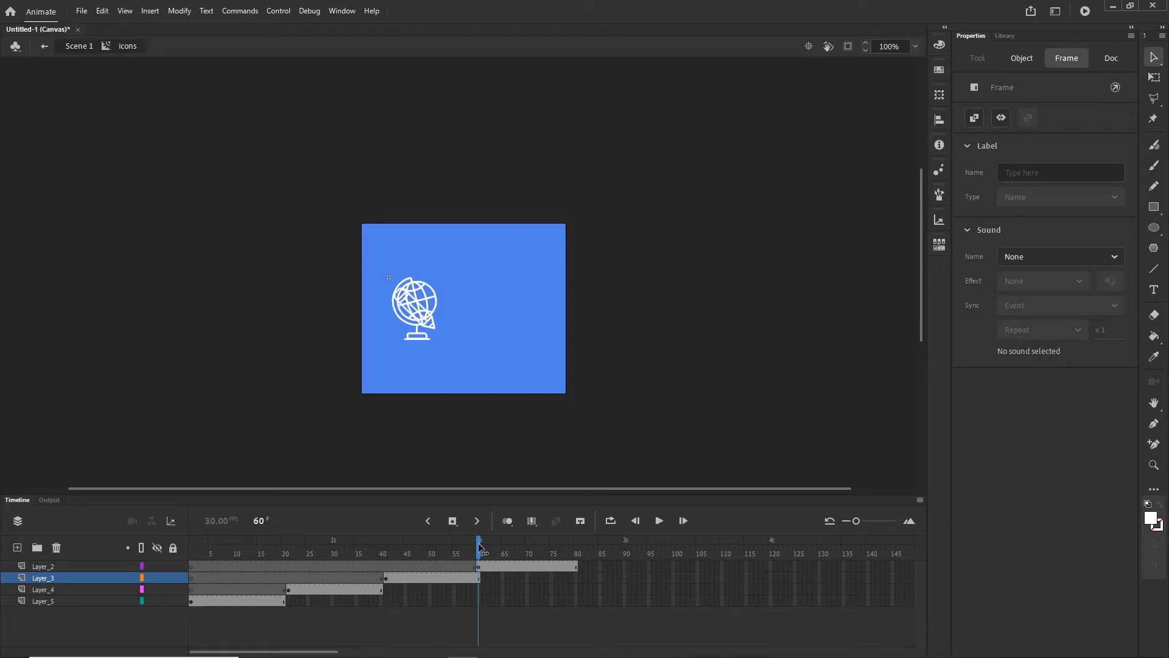
pyautogui.click(479, 550)
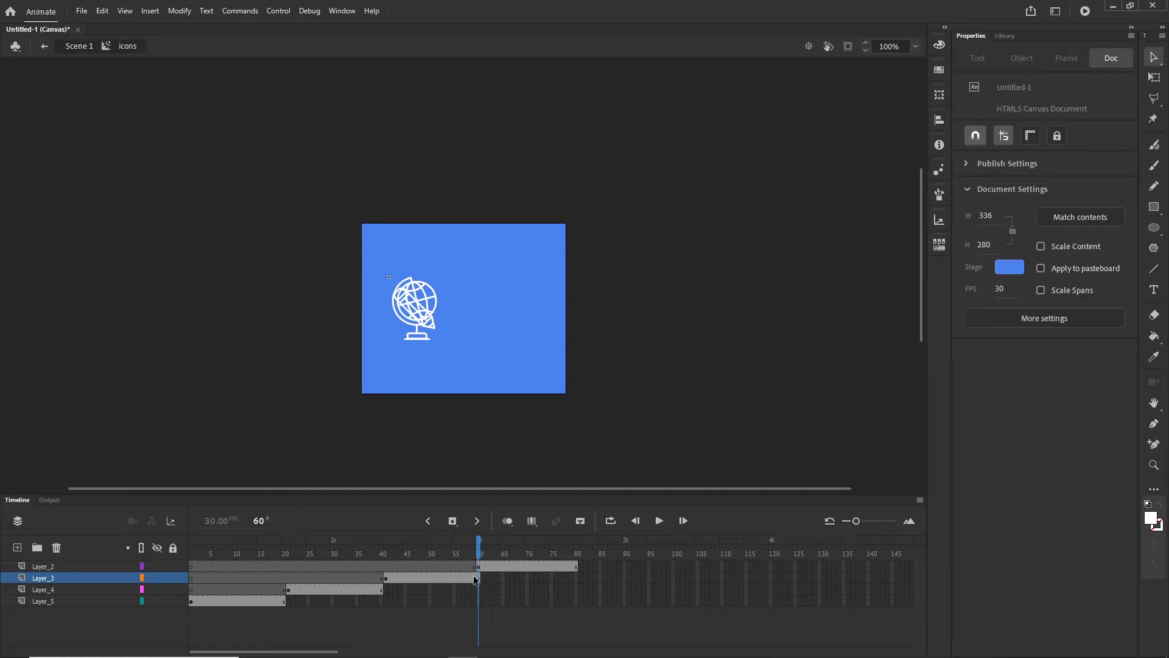
pyautogui.click(478, 566)
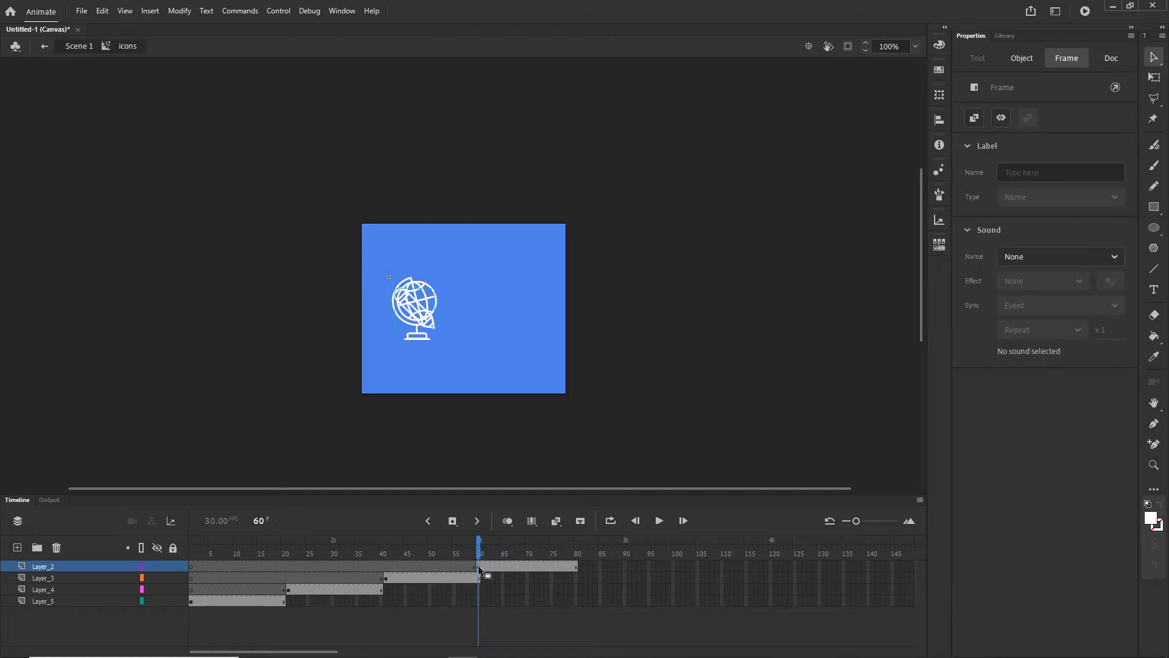
pyautogui.click(482, 566)
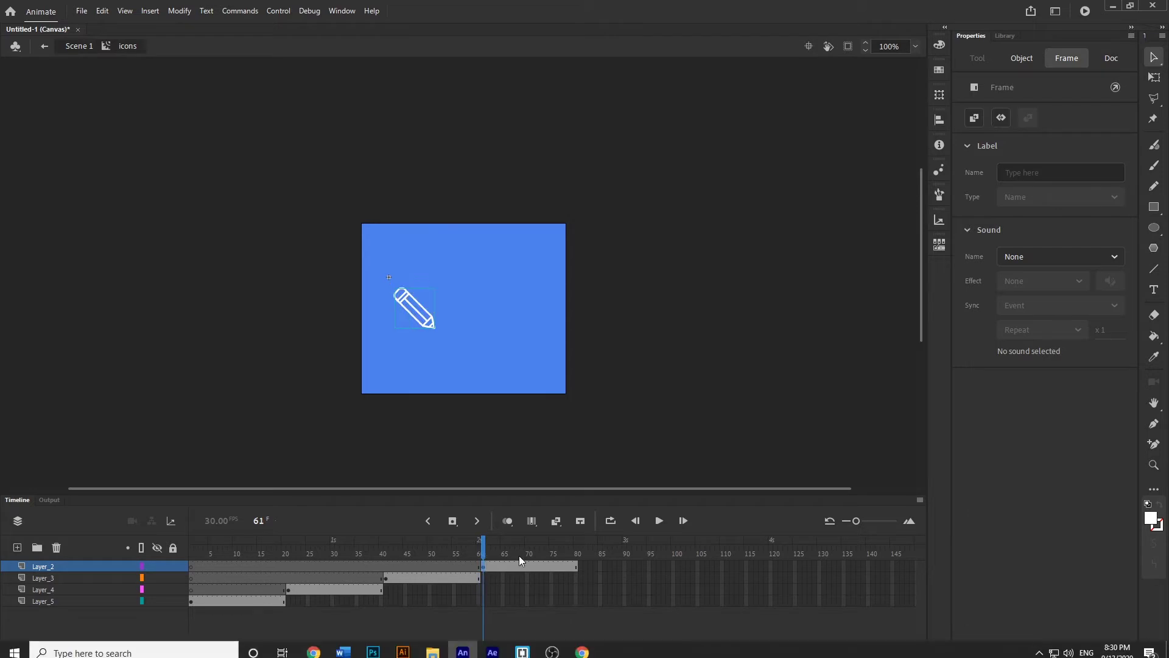
pyautogui.moveTo(488, 547); pyautogui.dragTo(161, 561)
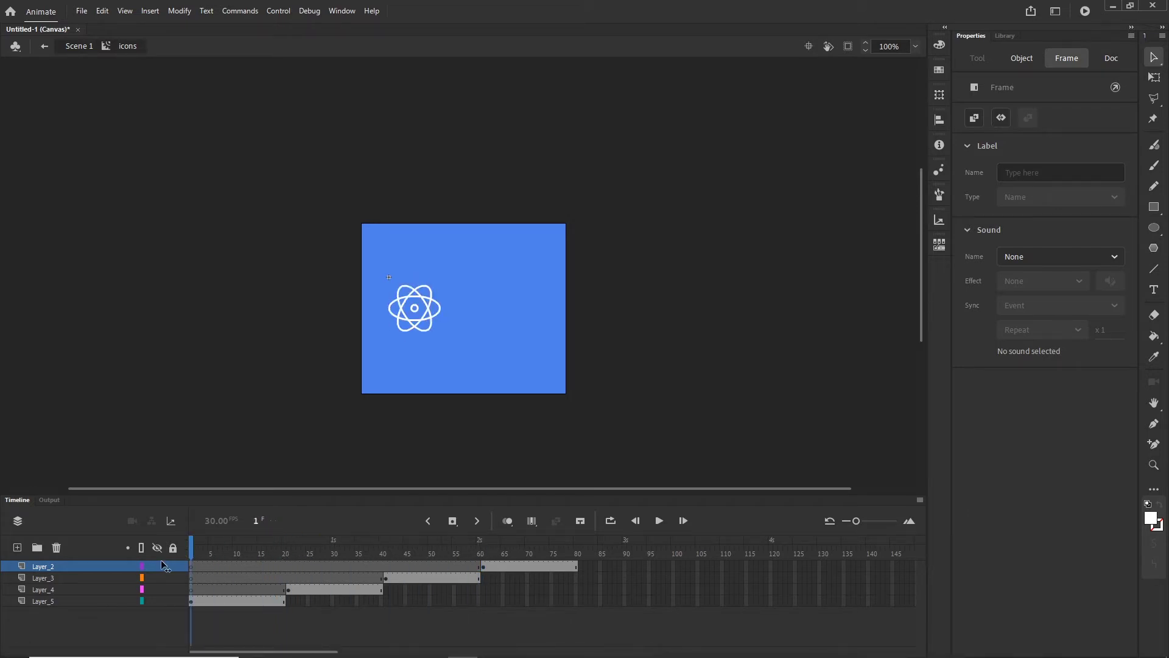
pyautogui.click(342, 628)
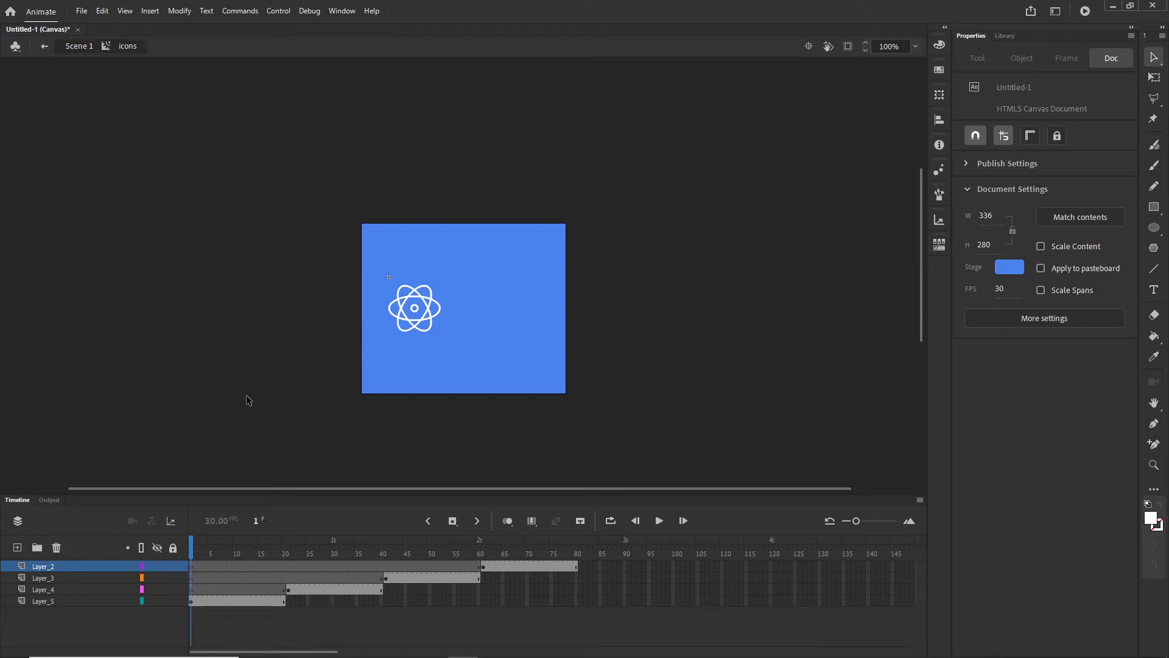
# - Save the document as "study" in the banner folder inside September 2020 > study banner
pyautogui.click(81, 11)
pyautogui.click(96, 119)
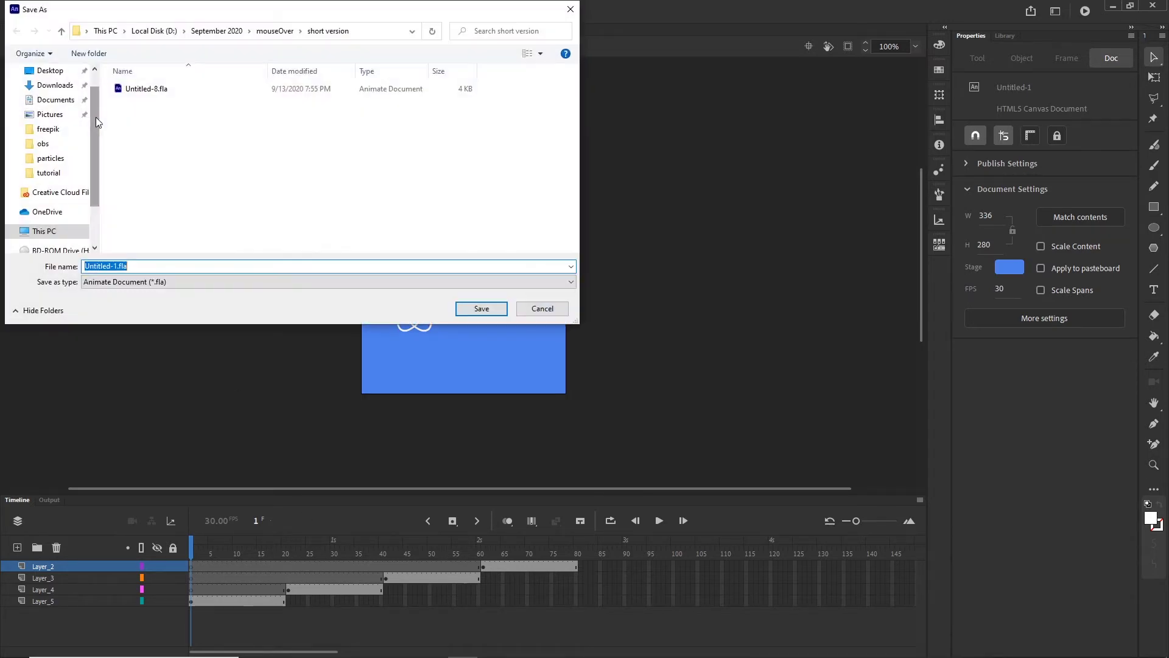
pyautogui.click(214, 31)
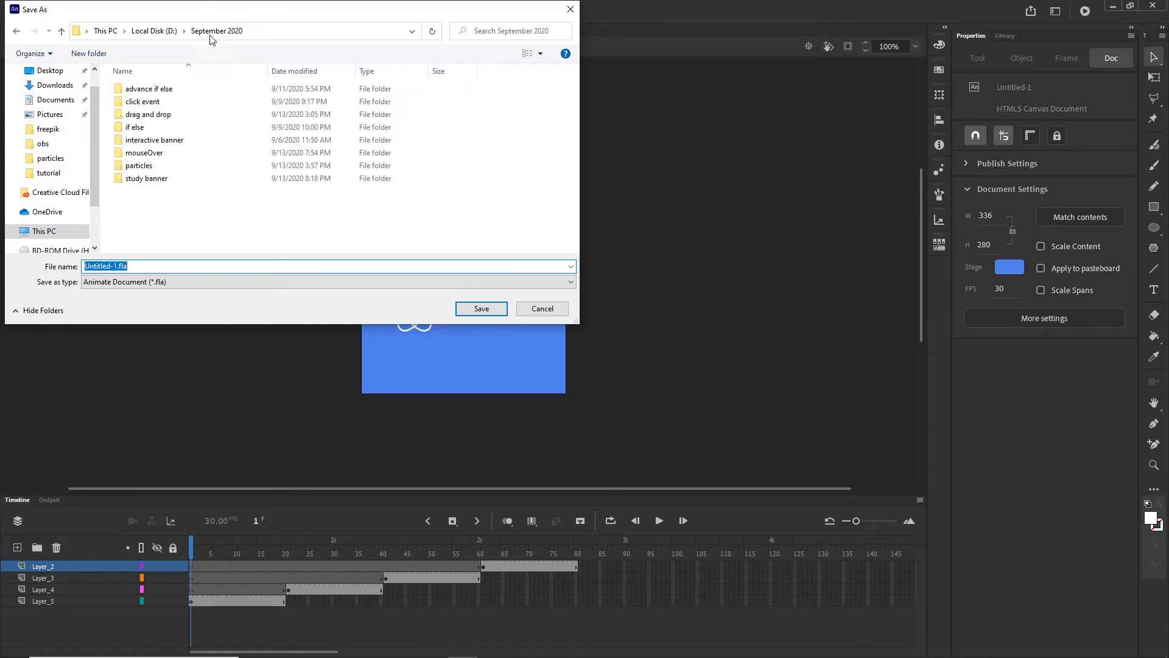
pyautogui.doubleClick(135, 179)
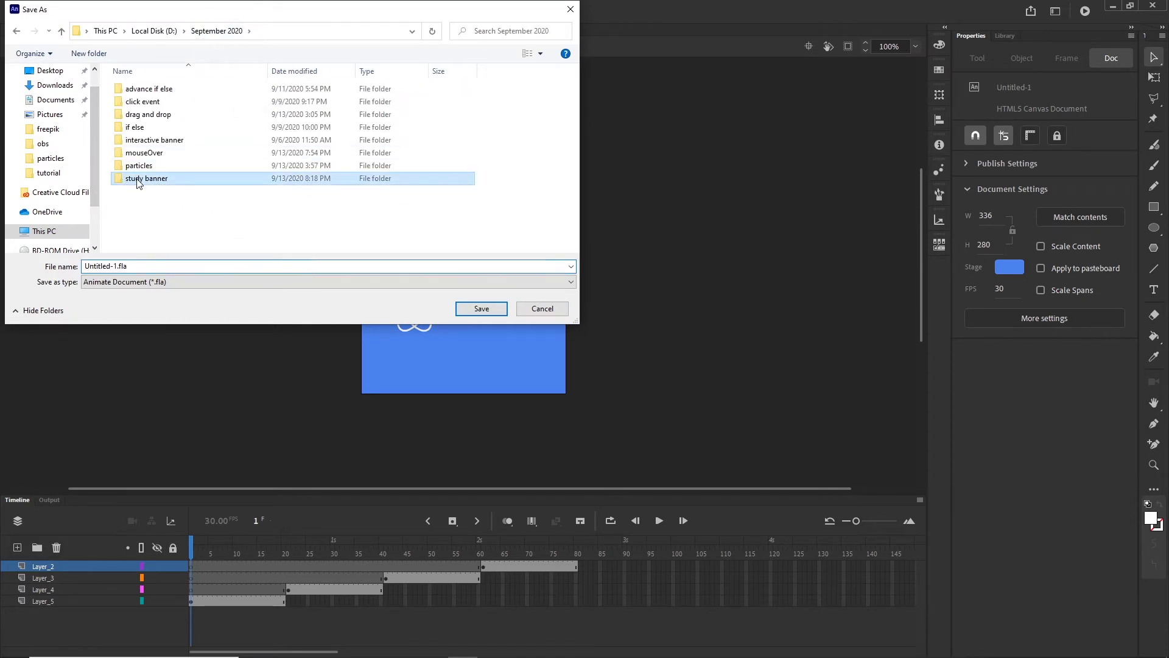
pyautogui.doubleClick(137, 89)
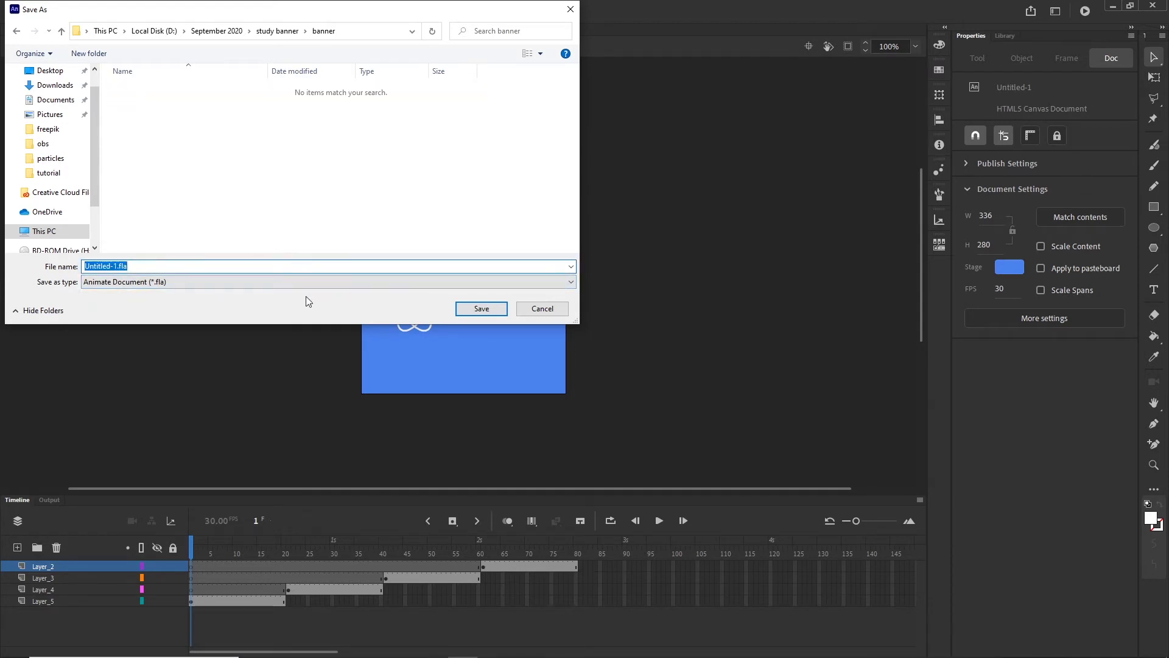
pyautogui.write('study')
pyautogui.click(483, 308)
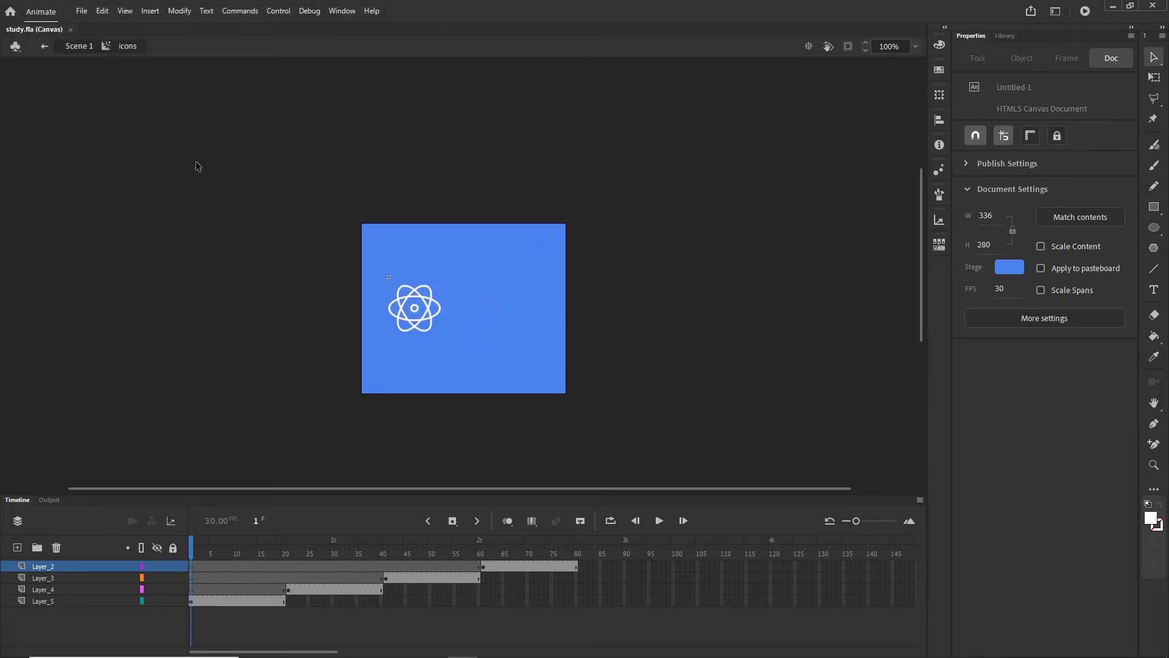
# - Return to Scene 1, test the movie in the browser, and go back to the main timeline in Animate
pyautogui.click(78, 45)
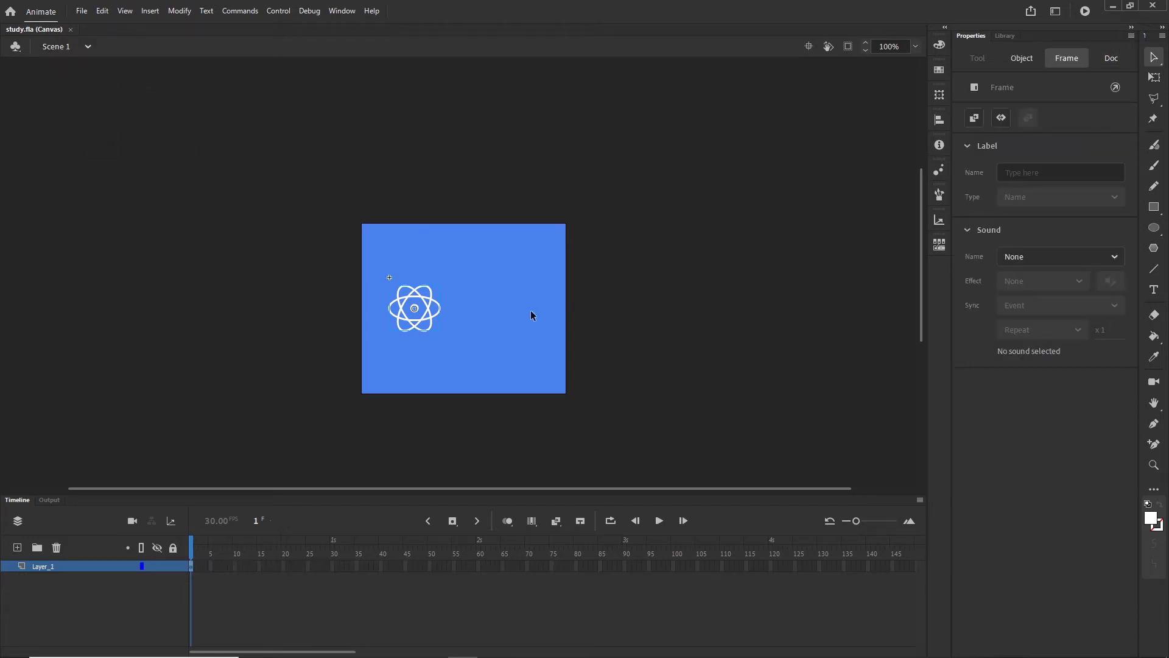
pyautogui.hotkey('ctrl', 'Return')
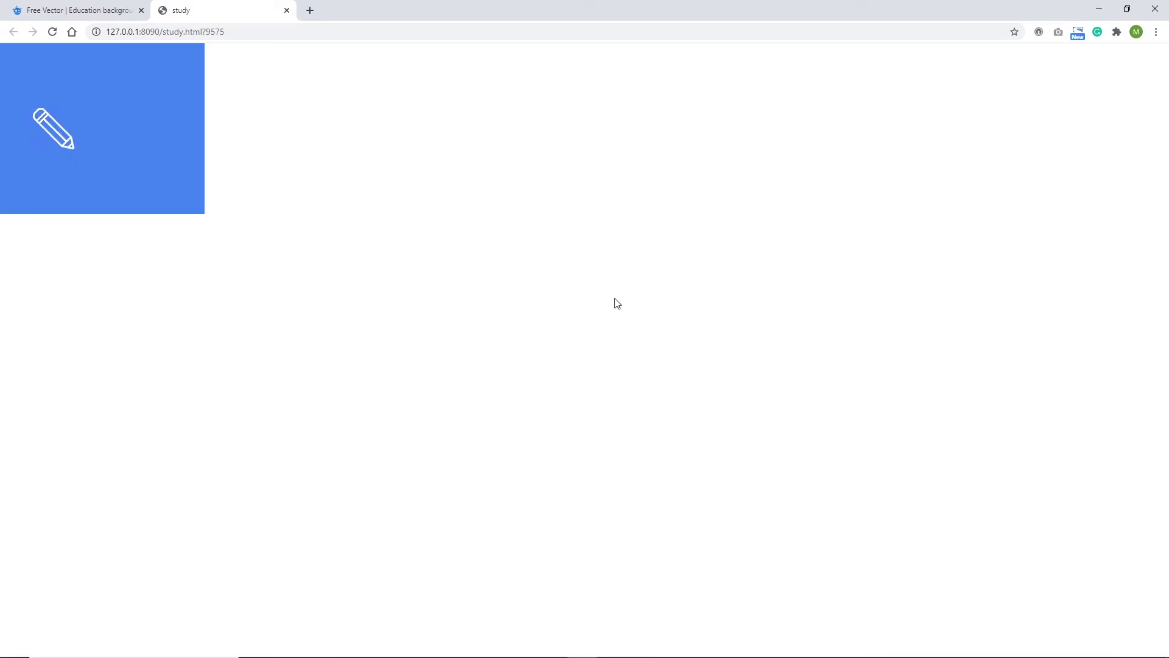
pyautogui.click(1099, 12)
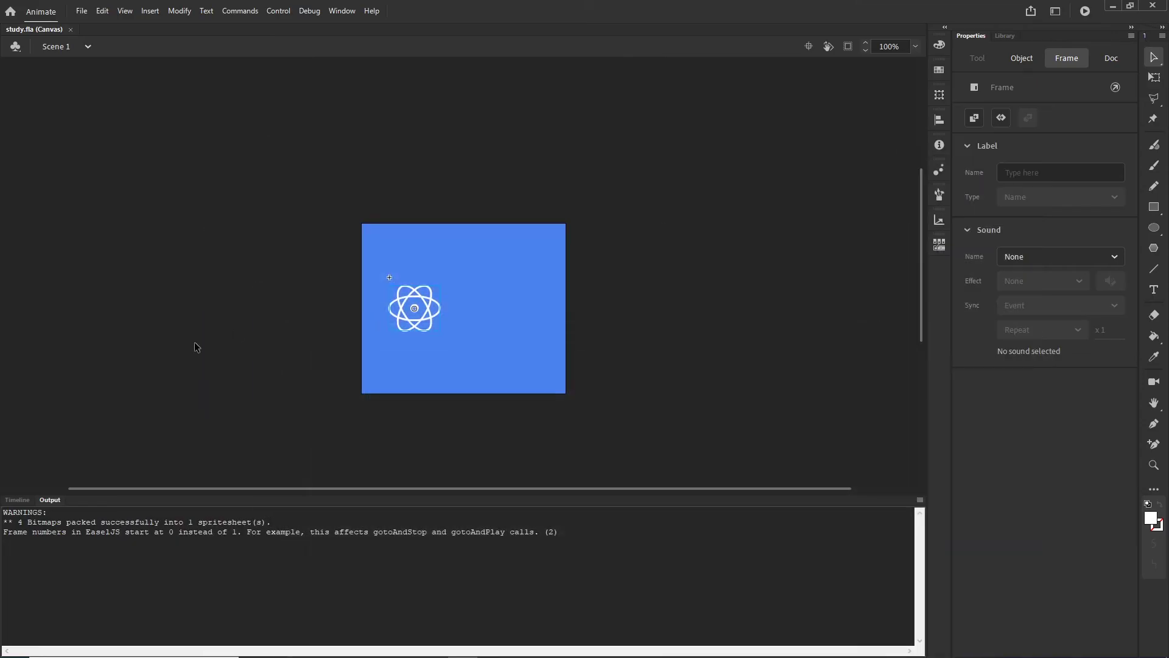
pyautogui.click(16, 500)
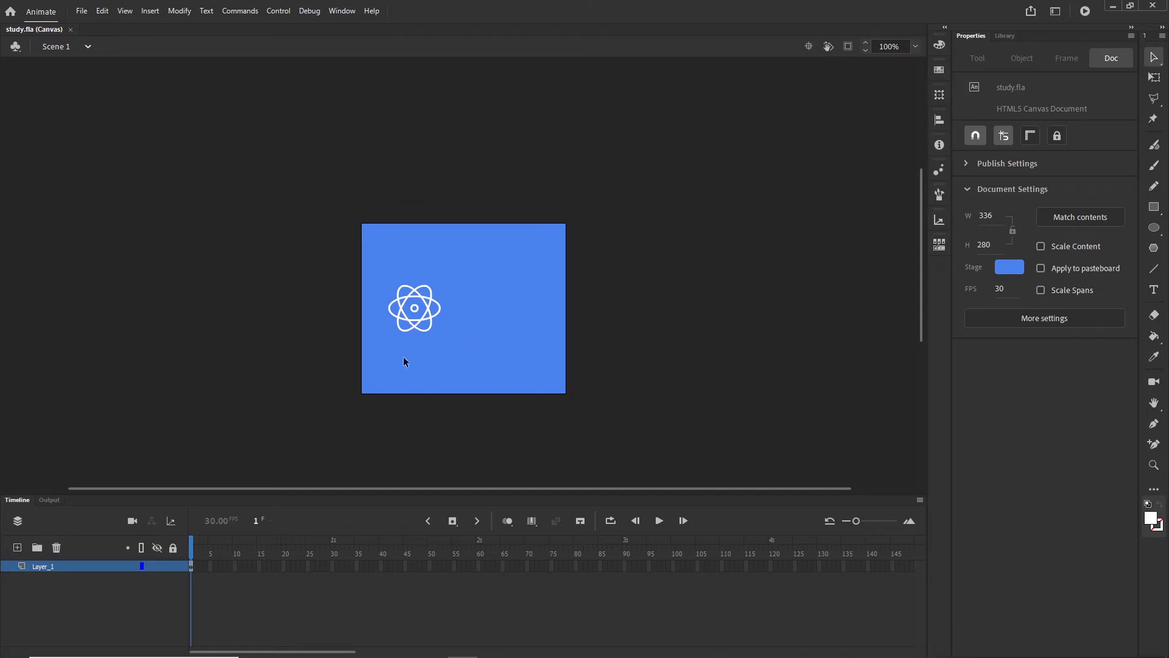
# - Scrub through the icons movie clip to review its sequence up to frame 80, and select its instance back in Scene 1
pyautogui.doubleClick(418, 324)
pyautogui.moveTo(189, 549); pyautogui.dragTo(537, 553)
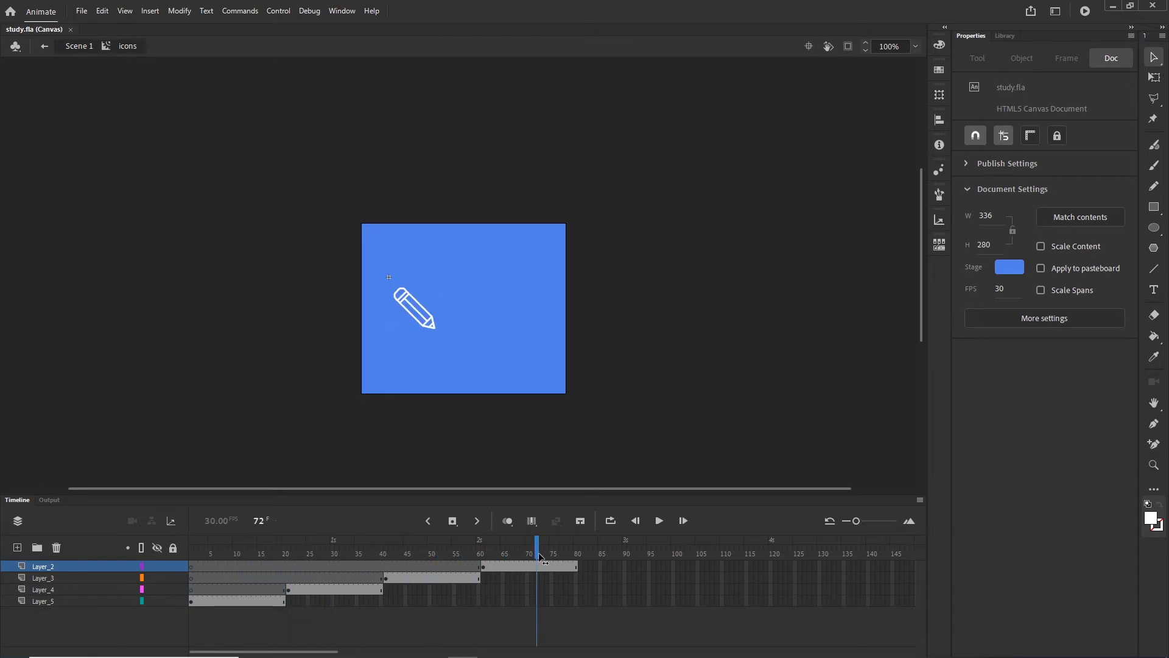
pyautogui.click(577, 566)
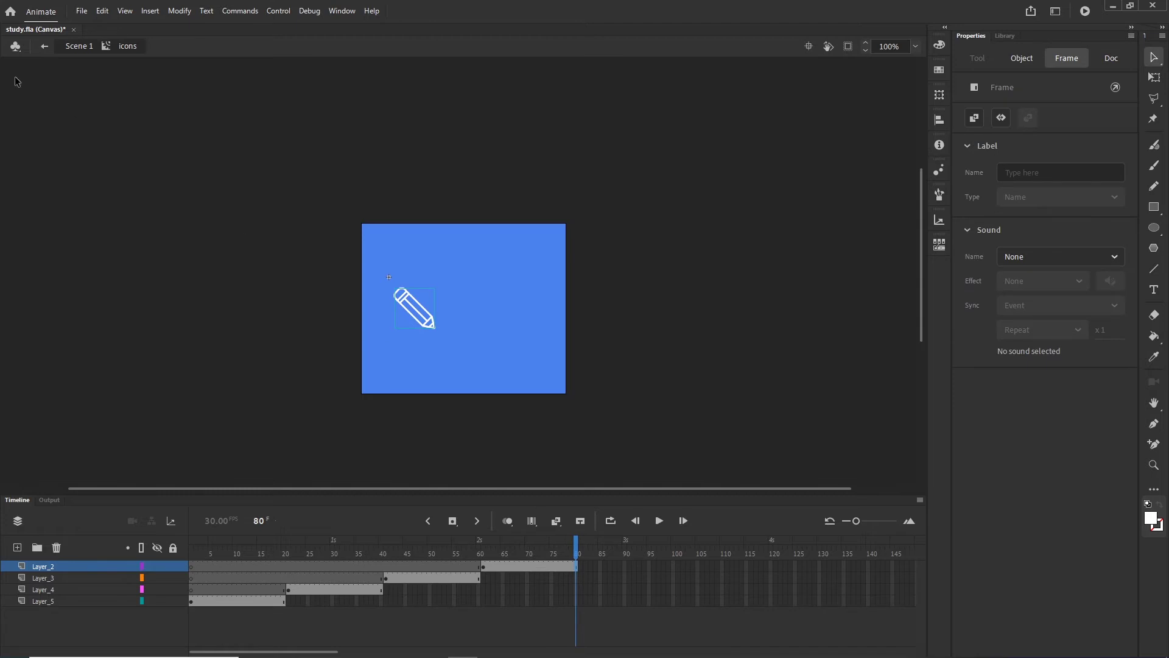
pyautogui.click(69, 47)
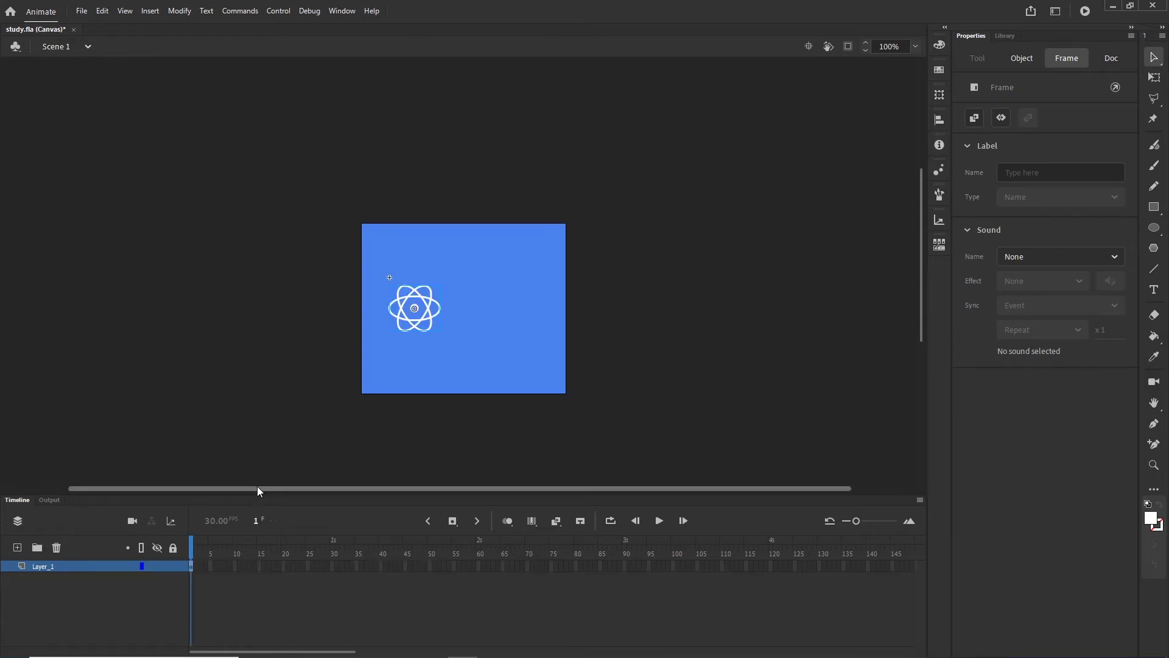
pyautogui.click(418, 327)
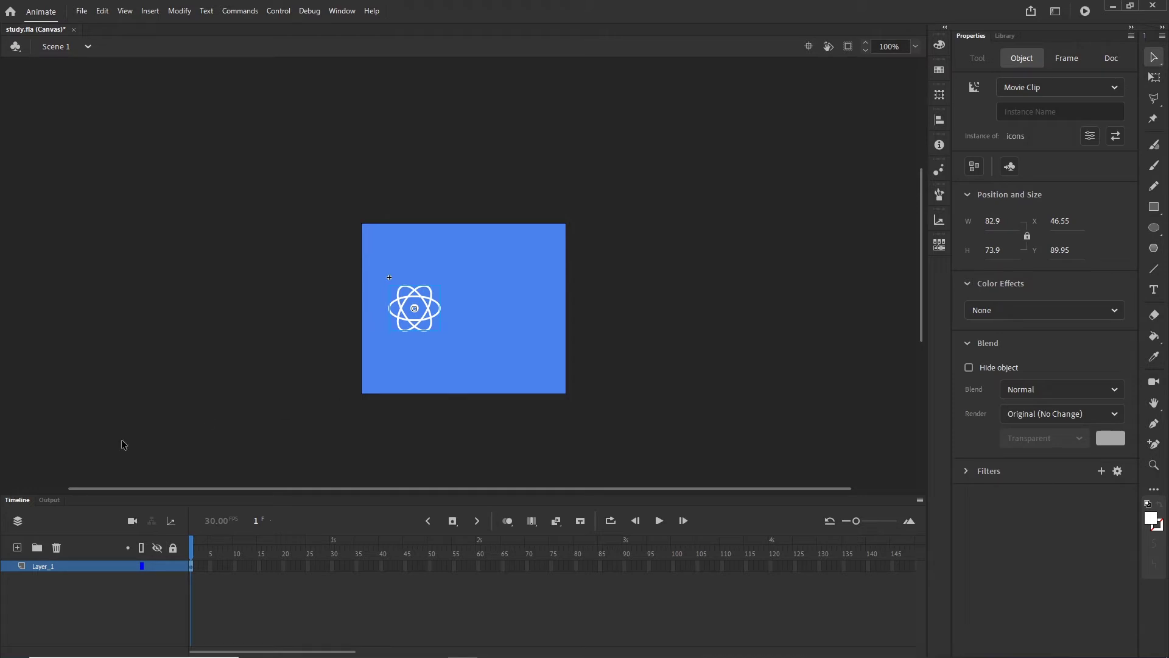
# - Rename the main timeline's Layer_1 as mainIcons
pyautogui.doubleClick(40, 568)
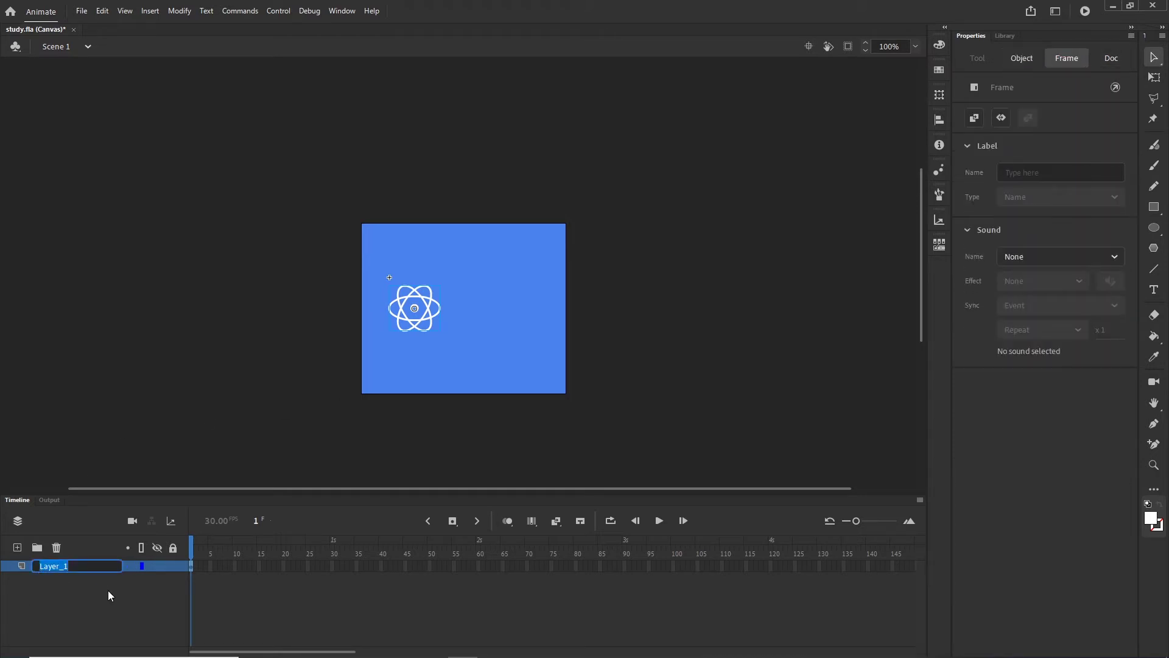
pyautogui.write('mainIcons')
pyautogui.click(112, 598)
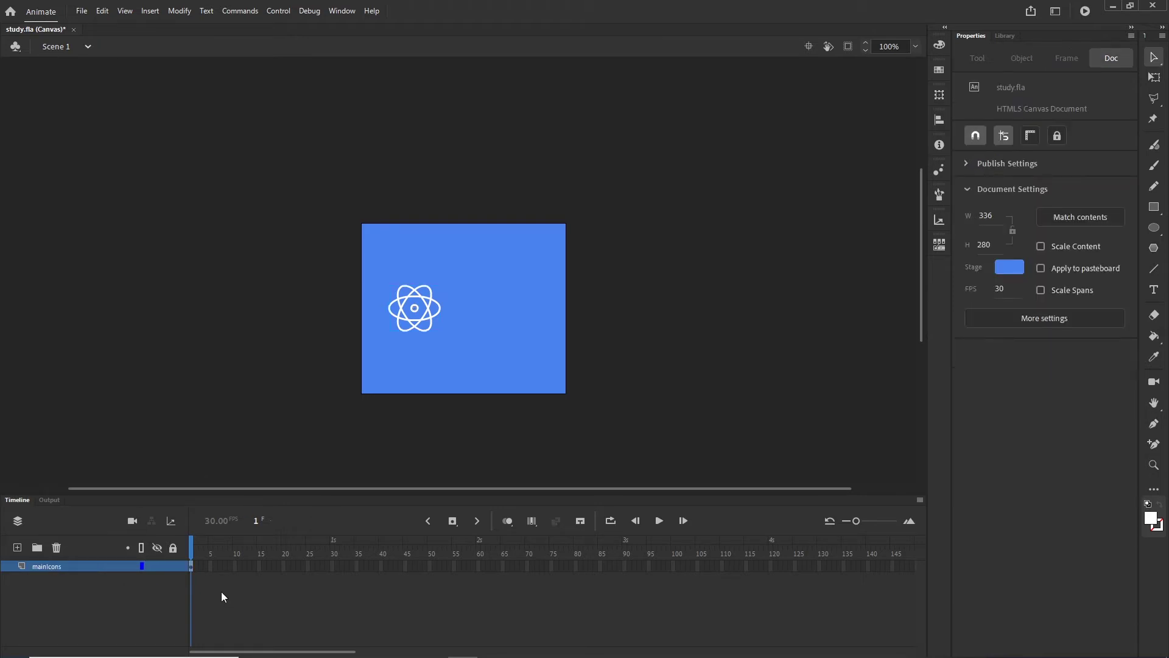
# - Move the icons movie clip instance straight down on frame 1 to Y 119.95
pyautogui.click(190, 567)
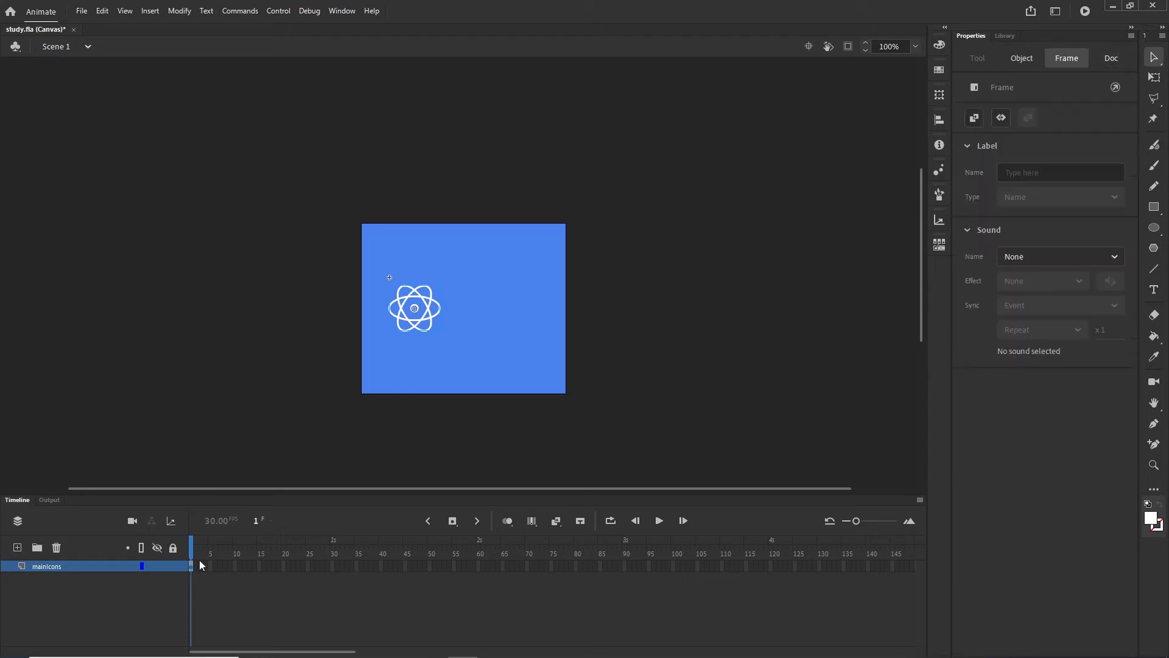
pyautogui.click(419, 324)
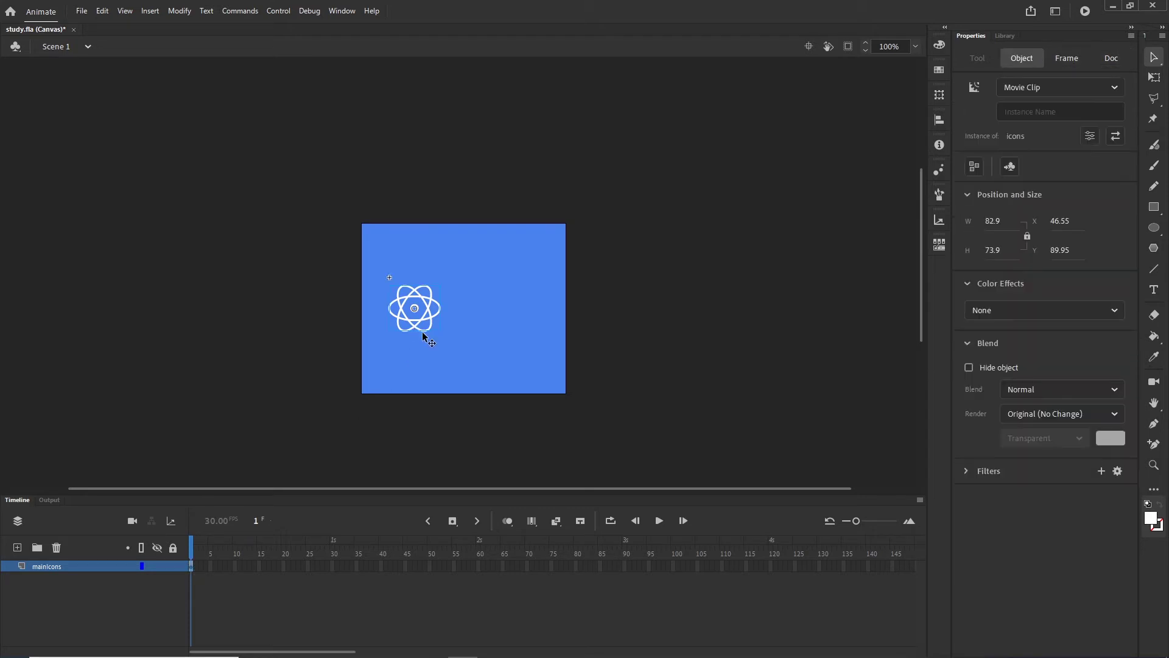
pyautogui.moveTo(425, 331); pyautogui.dragTo(424, 337)
pyautogui.hotkey('shift', 'Down')
pyautogui.hotkey('shift', 'Down')
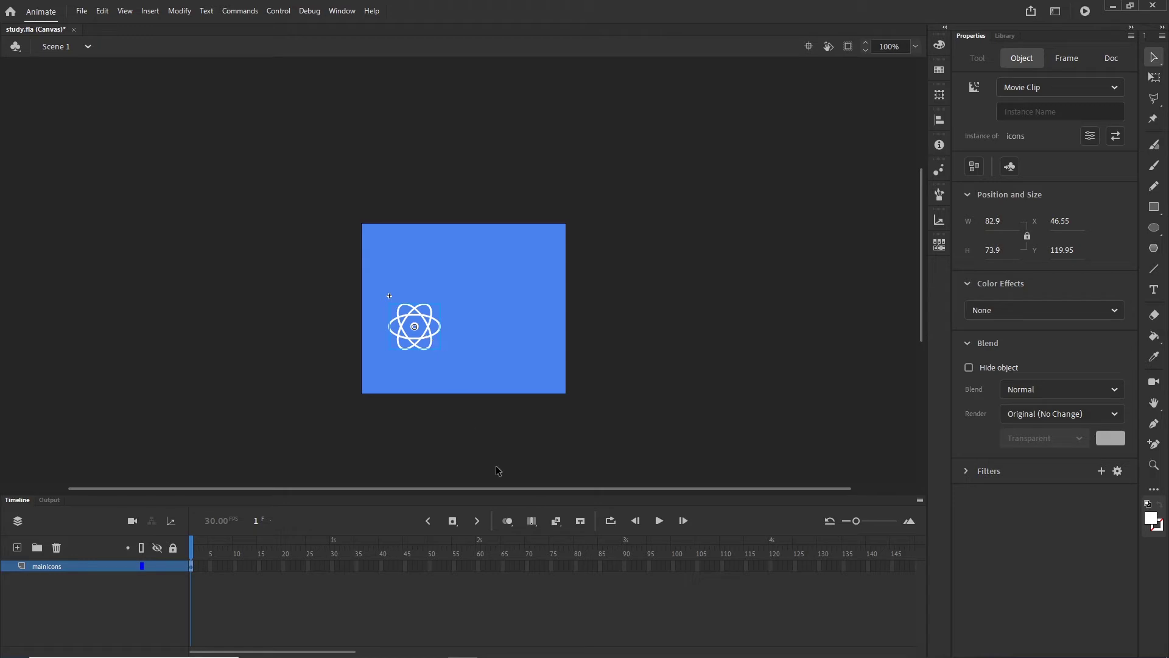
# - Insert keyframes at frames 80 and 40 on the mainIcons layer
pyautogui.click(576, 566)
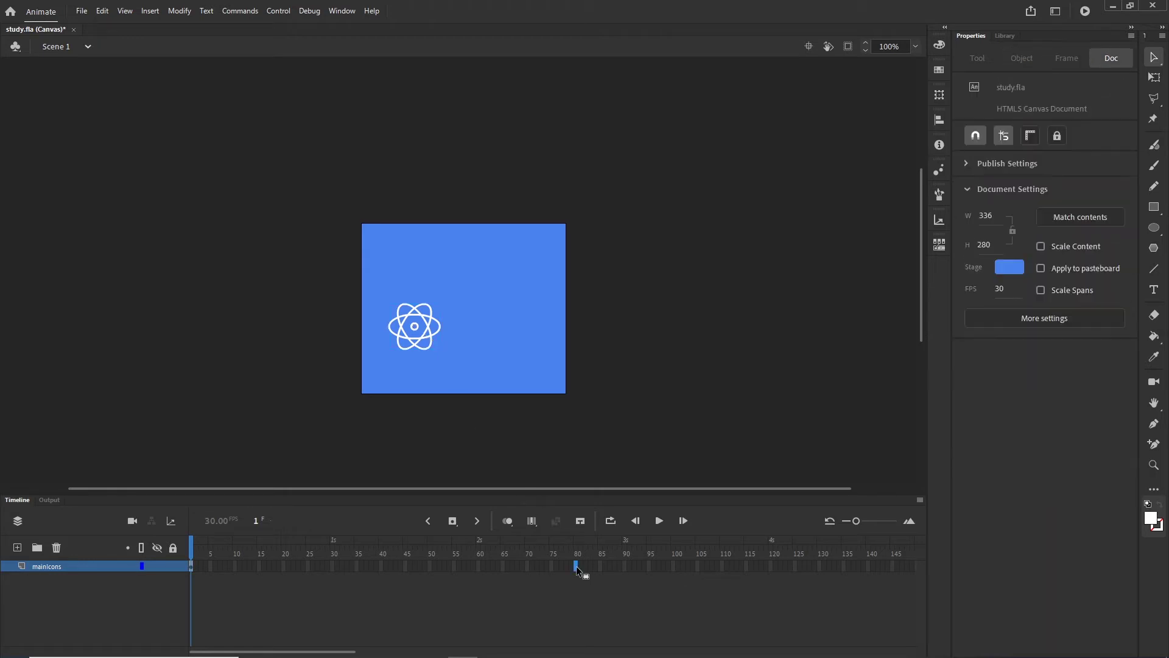
pyautogui.rightClick(576, 567)
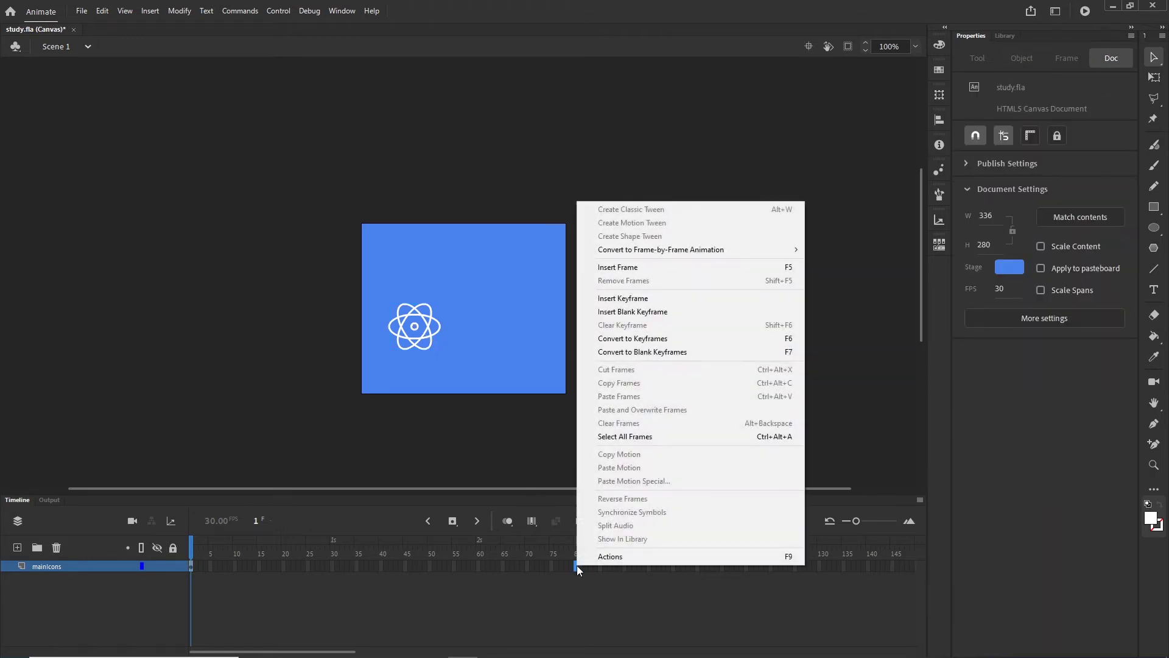
pyautogui.click(634, 298)
pyautogui.moveTo(578, 544); pyautogui.dragTo(458, 551)
pyautogui.click(576, 567)
pyautogui.click(383, 567)
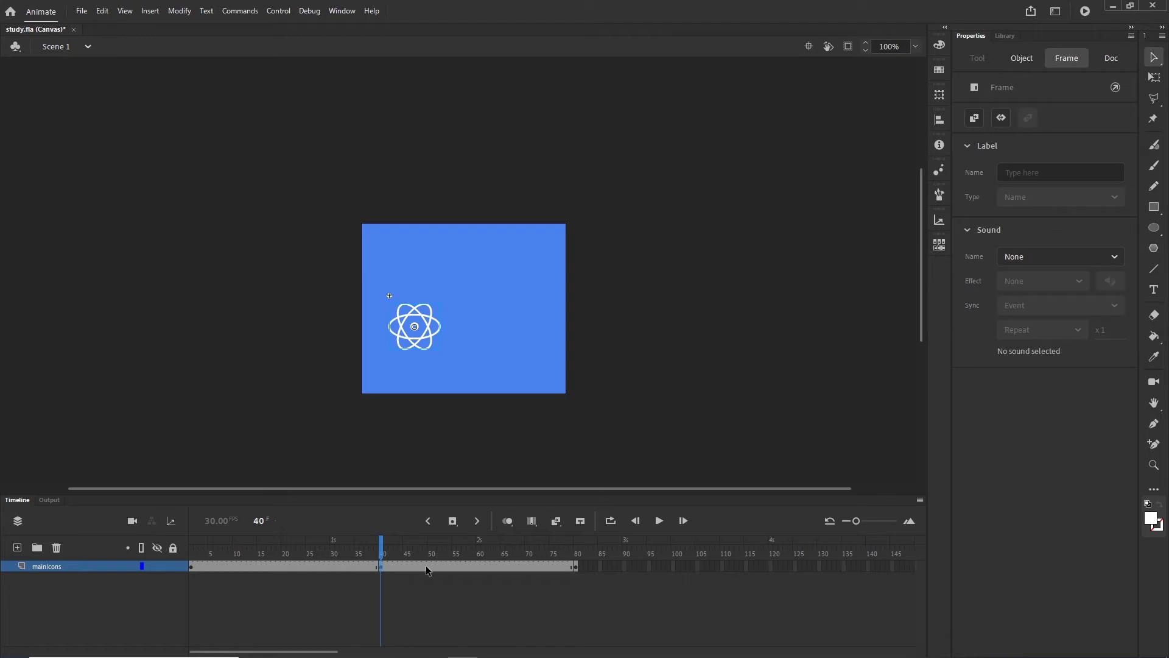
# - Move the icons instance straight up by 60 px at the frame 40 keyframe
pyautogui.hotkey('shift', 'Up')
pyautogui.hotkey('shift', 'Up')
pyautogui.hotkey('shift', 'Up')
pyautogui.hotkey('shift', 'Up')
pyautogui.hotkey('shift', 'Up')
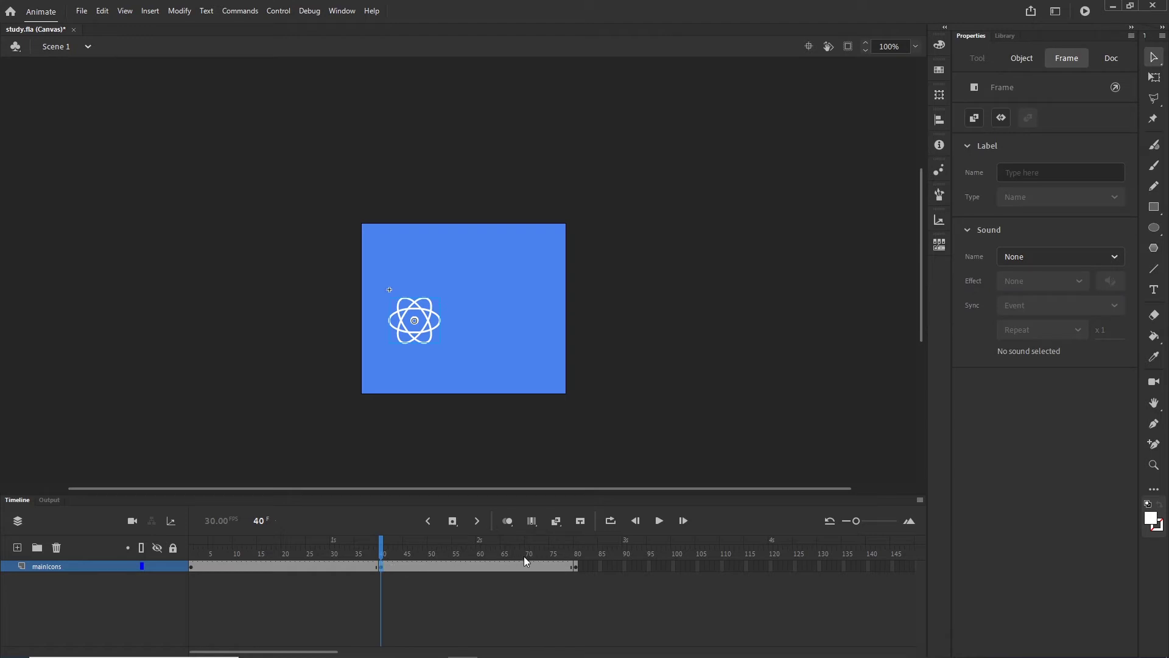
pyautogui.hotkey('shift', 'Up')
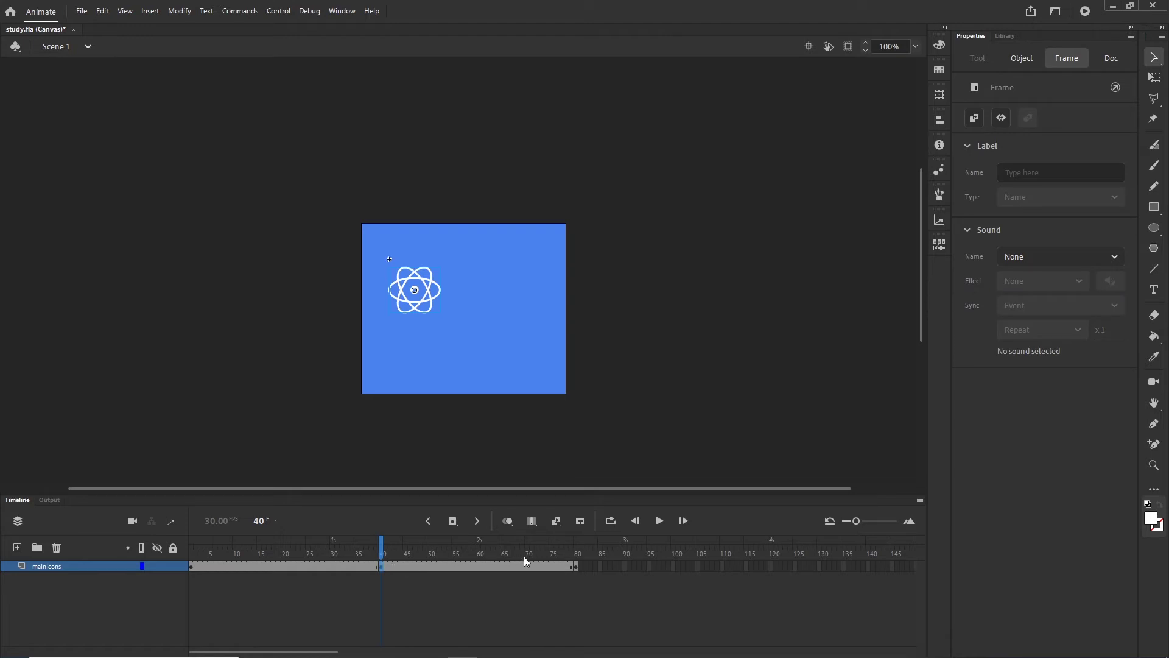
# - Create classic tweens on both mainIcons spans, from frame 1 to 40 and from 40 to 80
pyautogui.moveTo(387, 550); pyautogui.dragTo(326, 577)
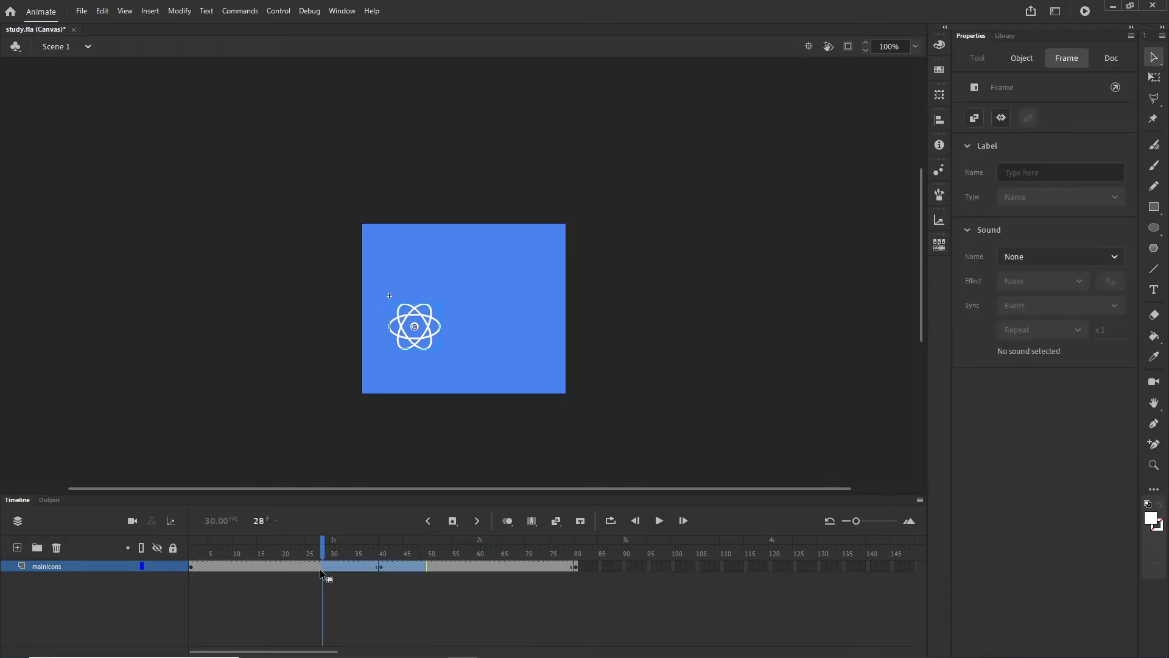
pyautogui.click(458, 567)
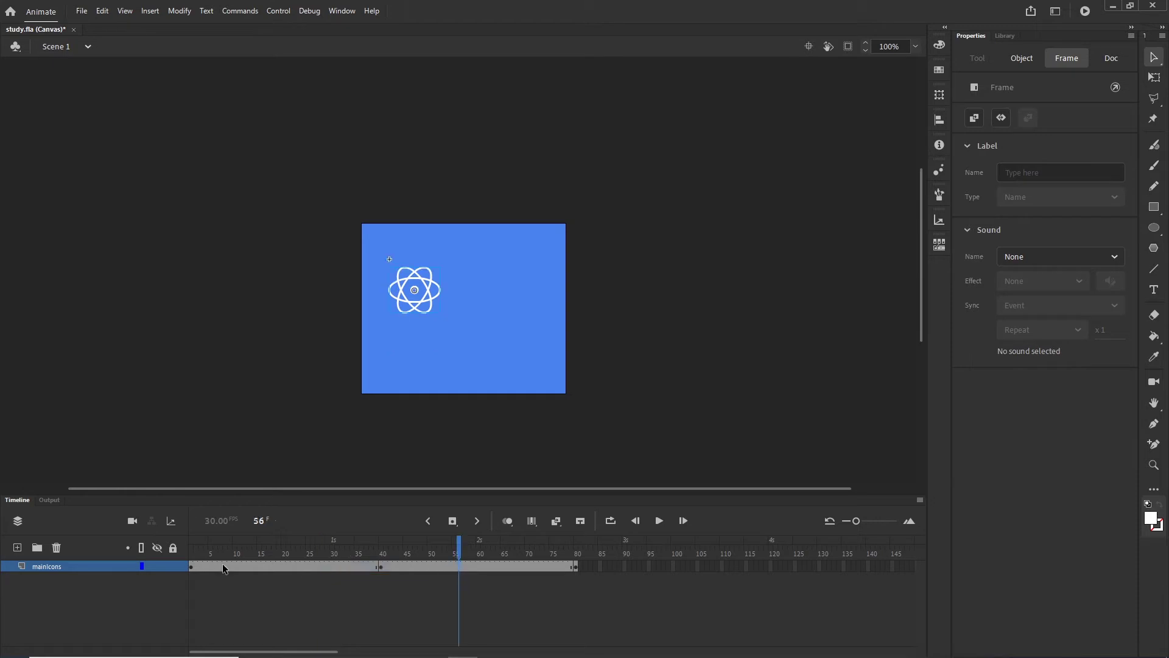
pyautogui.click(269, 569)
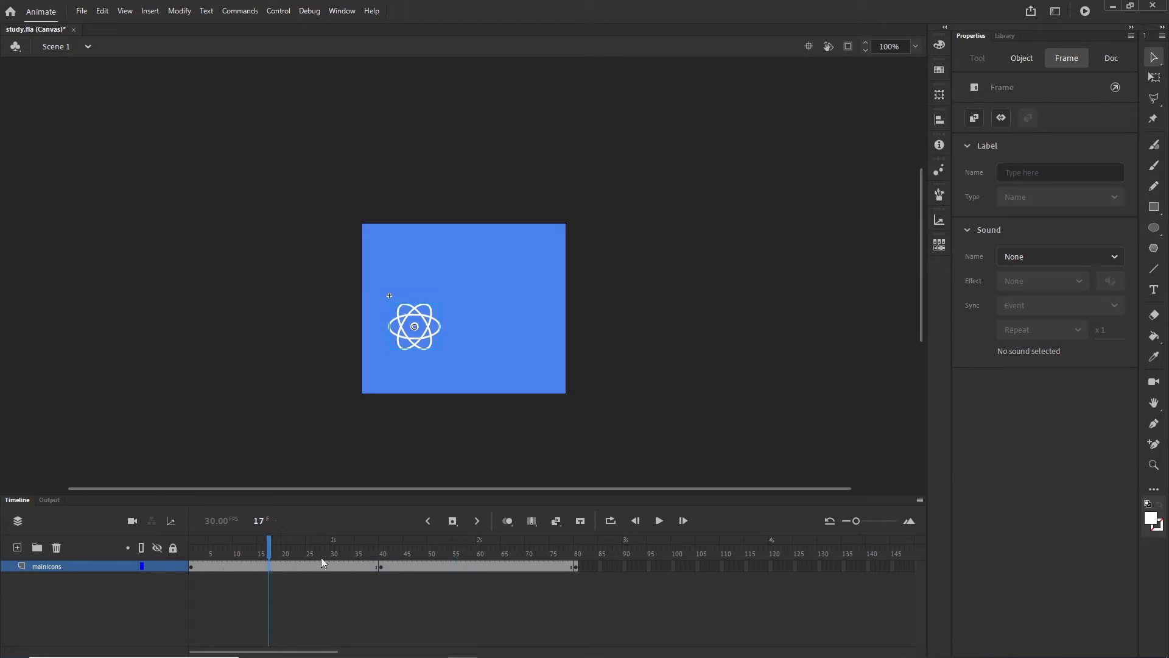
pyautogui.keyDown('shift'); pyautogui.click(469, 568); pyautogui.keyUp('shift')
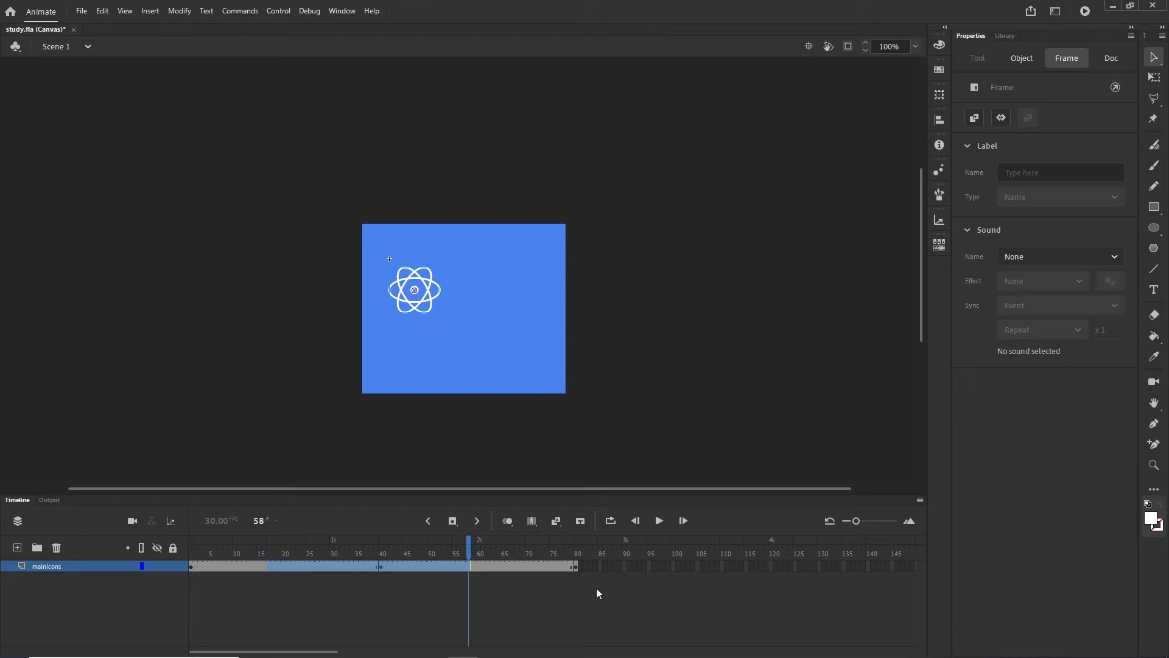
pyautogui.rightClick(430, 564)
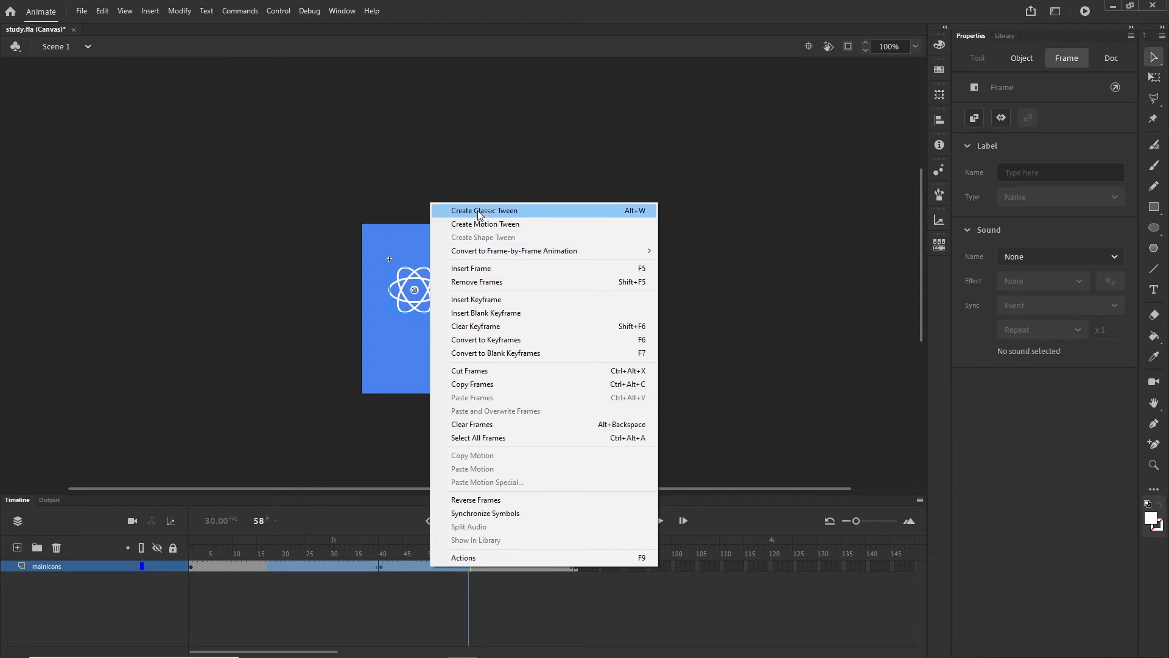
pyautogui.click(480, 211)
# - Test the tweened icons movie in the browser and return to the timeline in Animate
pyautogui.moveTo(470, 548)
pyautogui.mouseDown()
pyautogui.moveTo(190, 551)
pyautogui.moveTo(487, 554)
pyautogui.mouseUp()
pyautogui.hotkey('ctrl', 'Return')
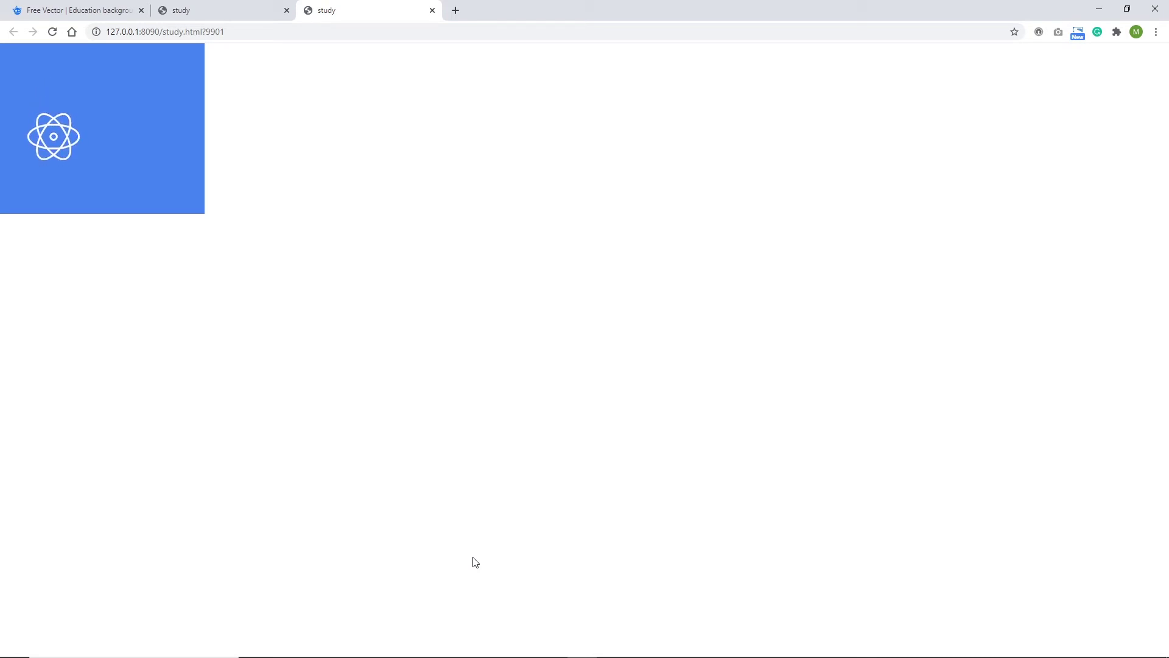
pyautogui.click(1099, 8)
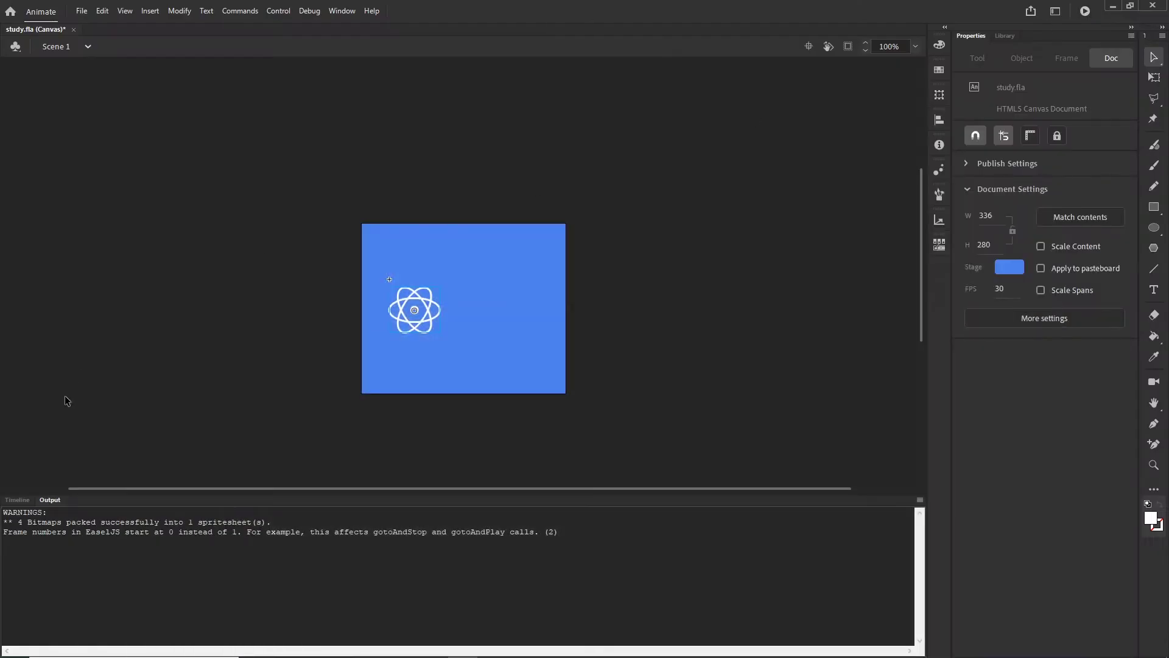
pyautogui.click(17, 500)
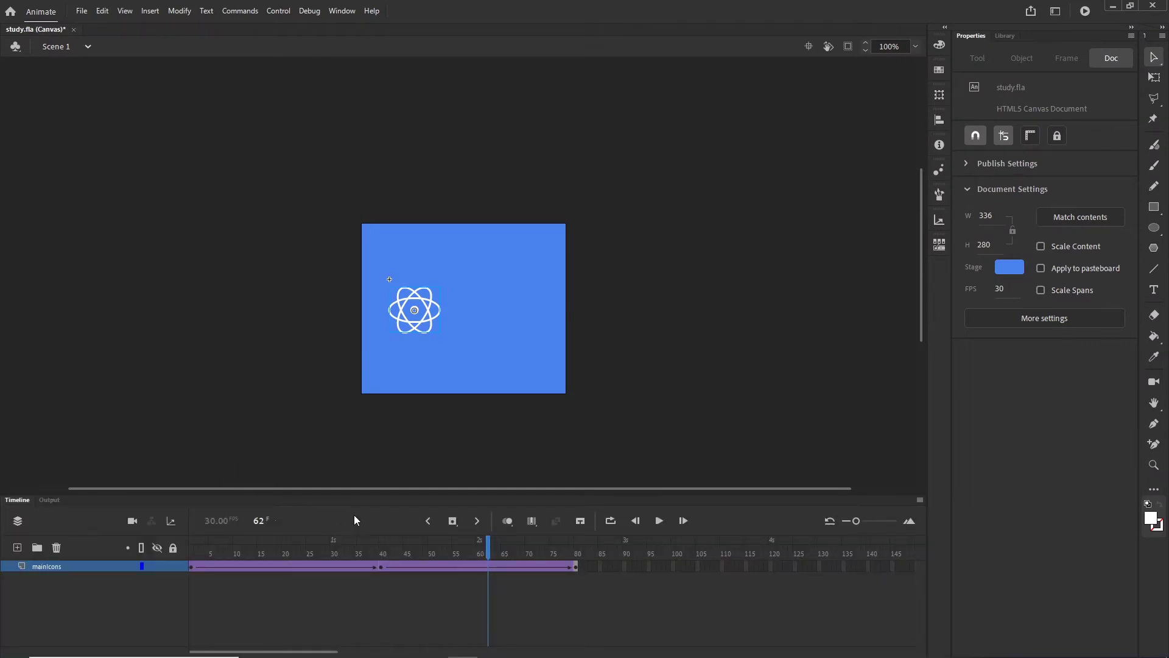
# - Check the 1263.eps artwork in Illustrator and select 1263.jpg in the study banner's freepik folder
pyautogui.moveTo(374, 654)
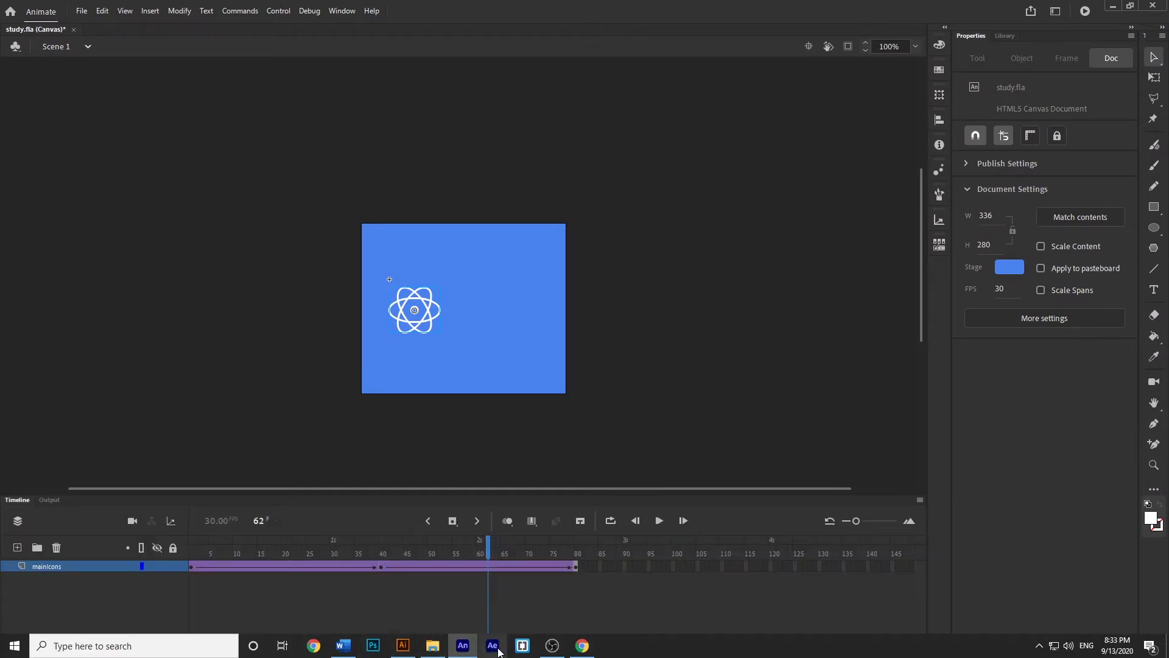
pyautogui.click(402, 651)
pyautogui.click(85, 27)
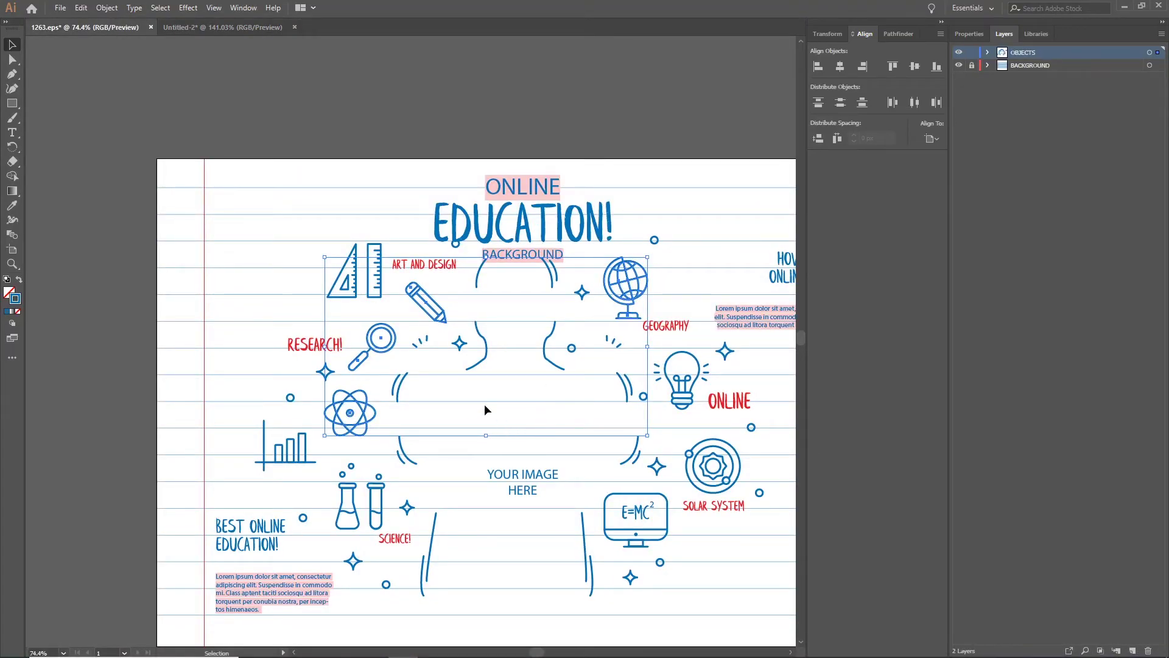
pyautogui.click(432, 646)
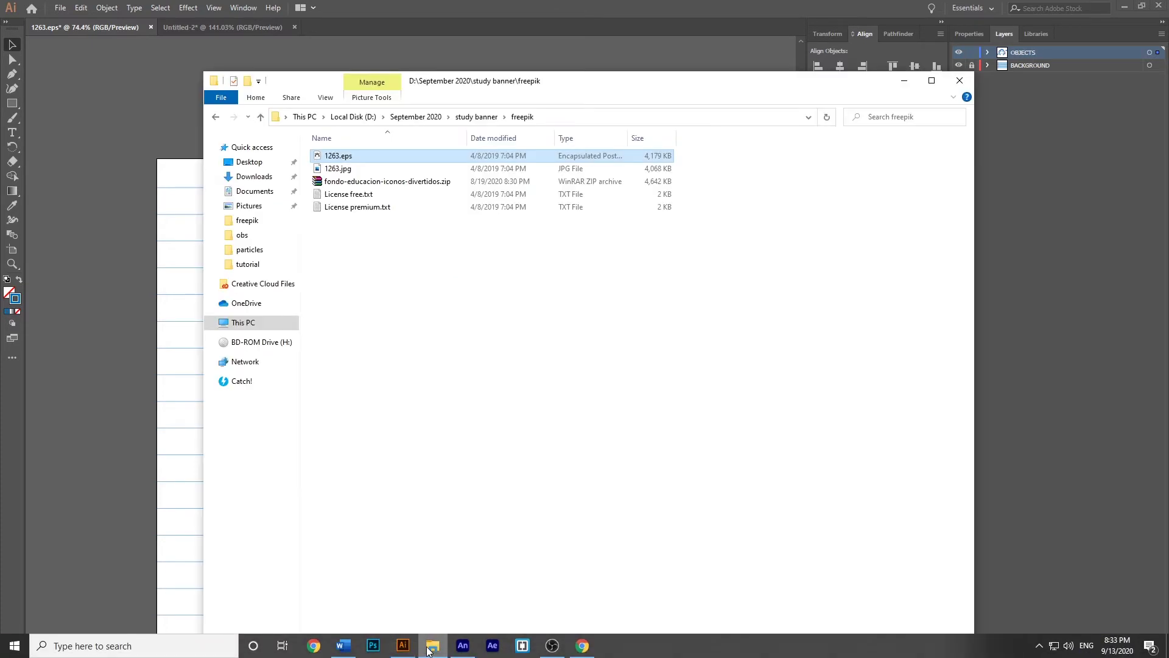
pyautogui.click(469, 559)
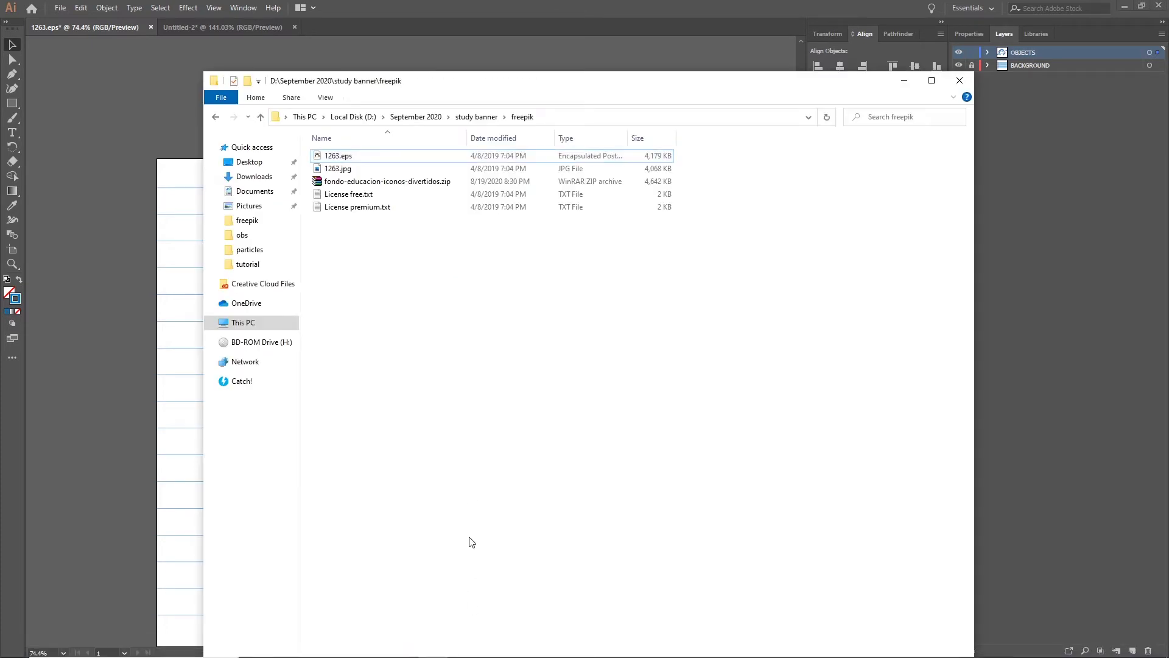
pyautogui.click(343, 171)
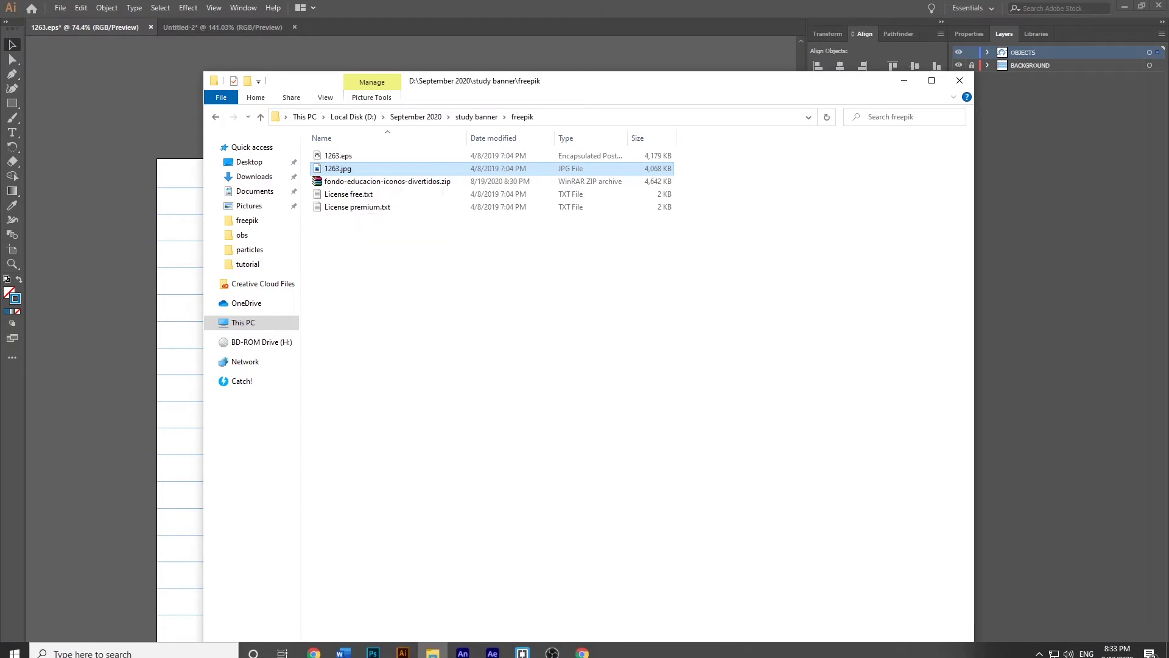
# - Switch to Photoshop, open 1263.jpg from the freepik folder and put the folder window away
pyautogui.click(376, 648)
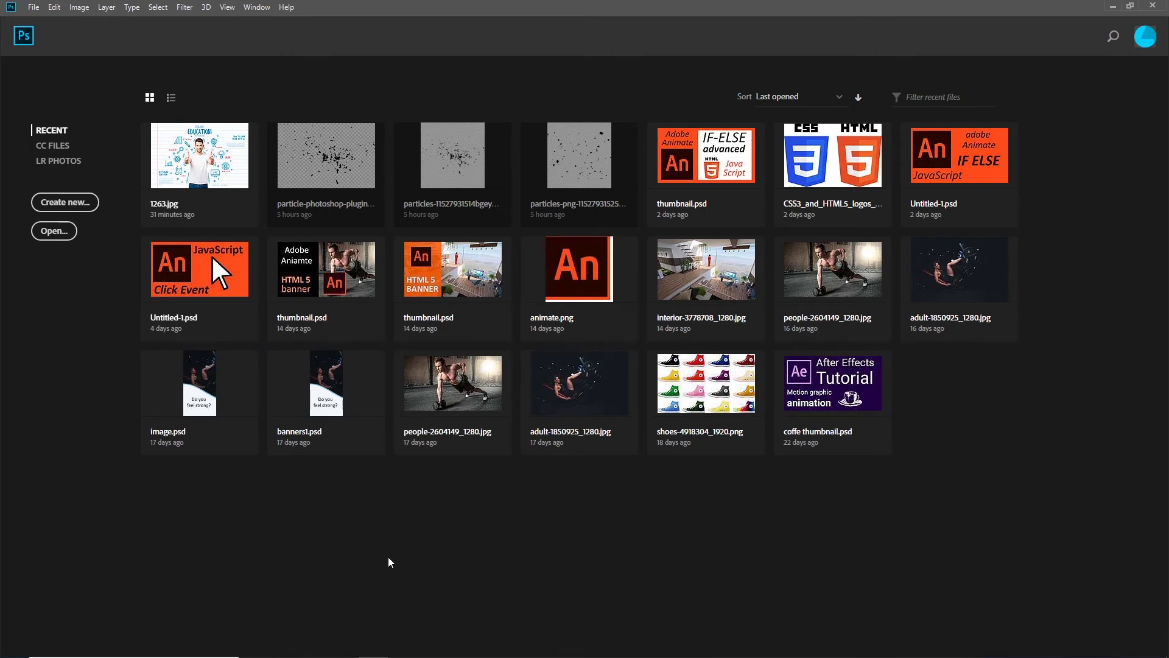
pyautogui.moveTo(366, 656)
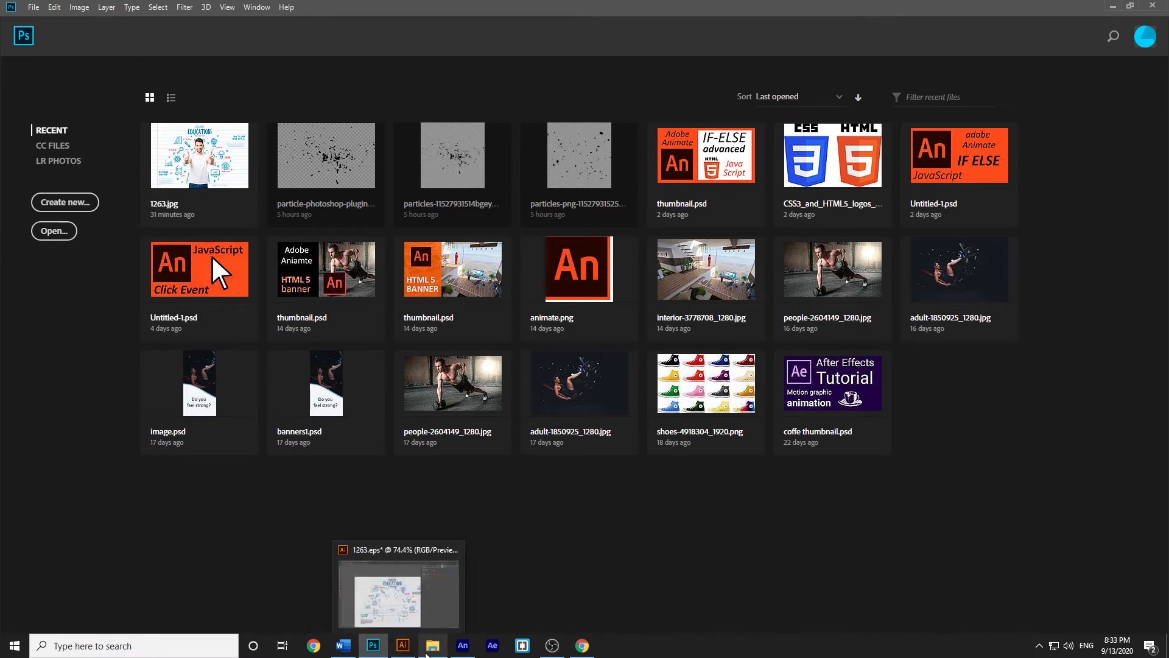
pyautogui.click(433, 646)
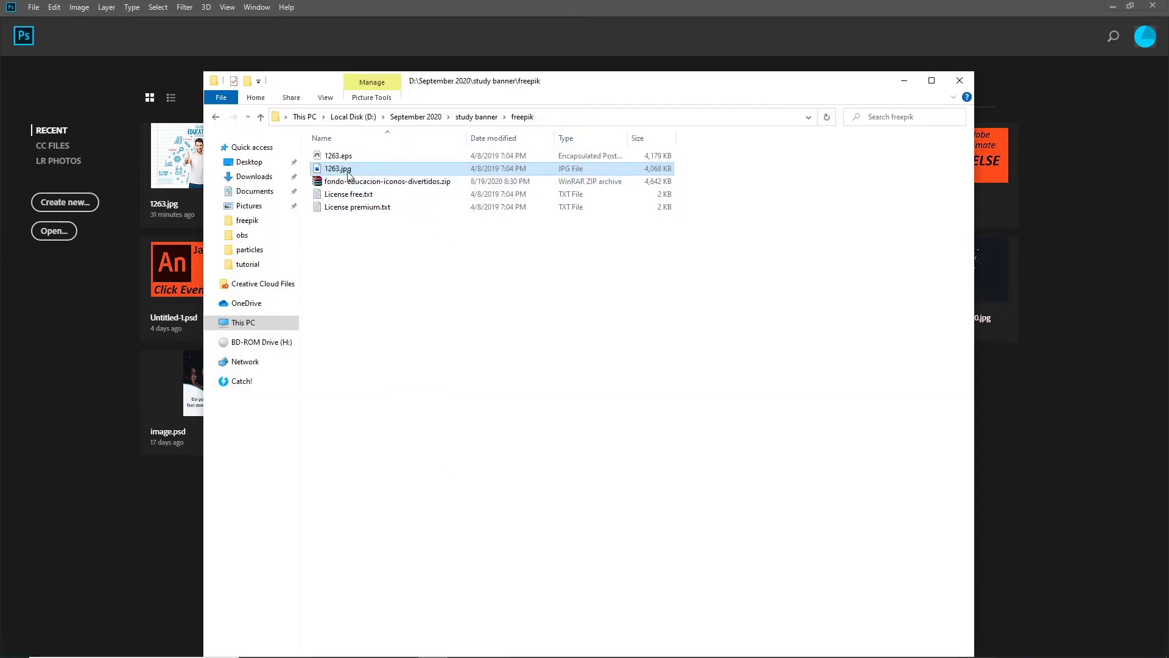
pyautogui.moveTo(350, 170); pyautogui.dragTo(67, 408)
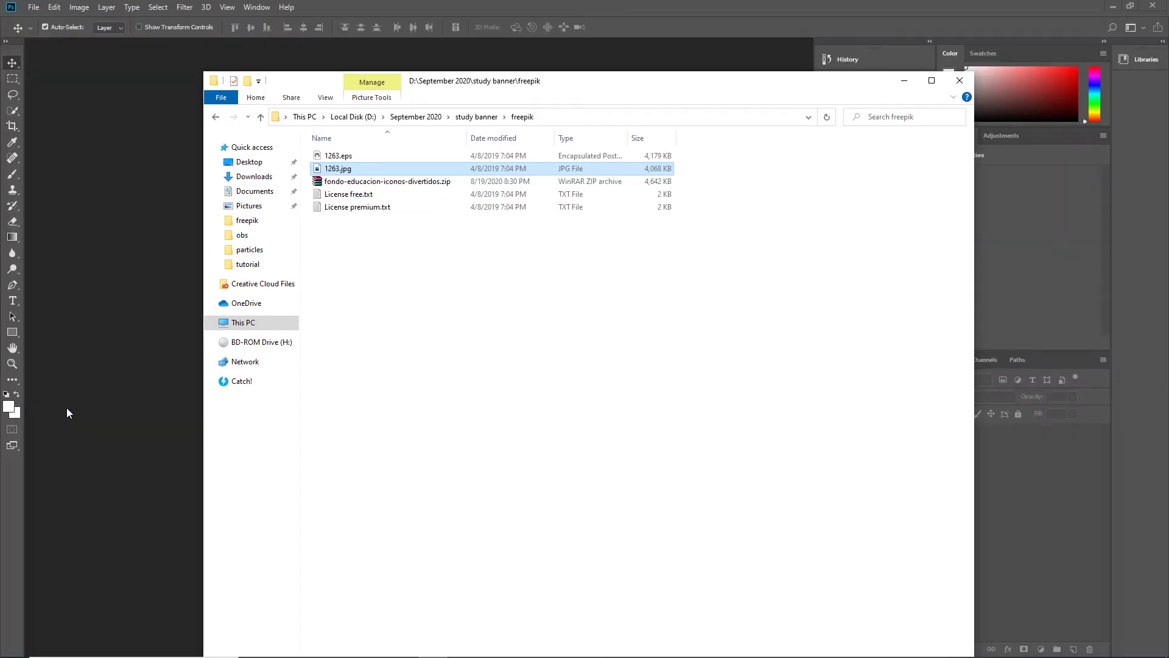
pyautogui.click(904, 81)
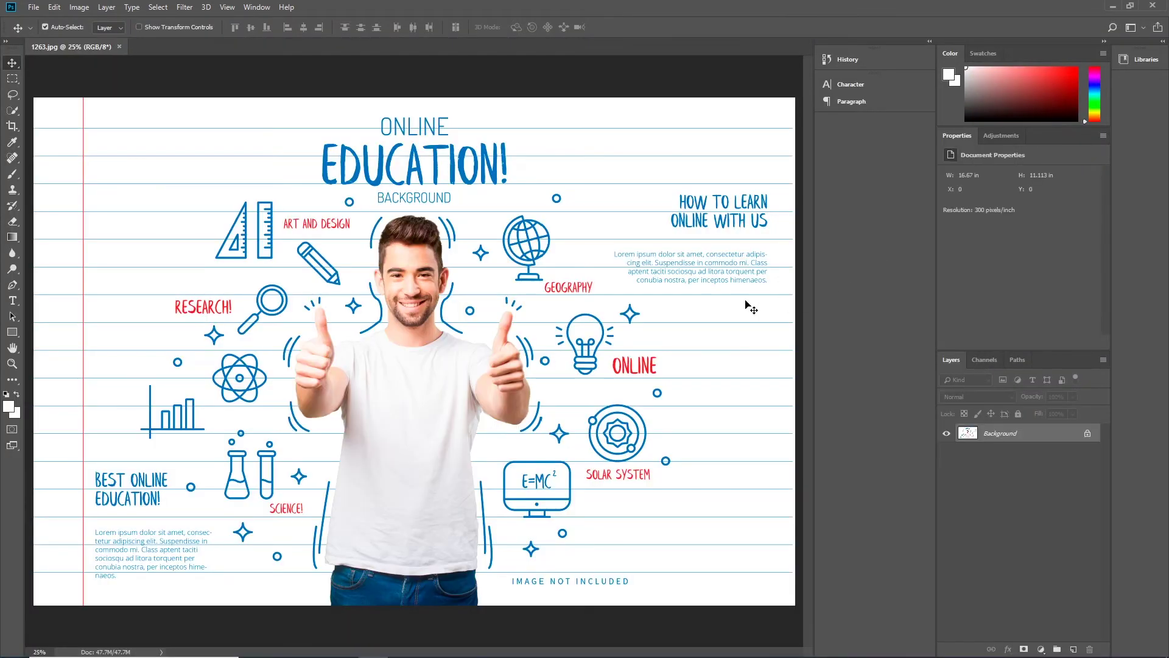
# - Select the man's body and arms with the Quick Selection tool, using a brush enlarged to cover his torso
pyautogui.press('w')
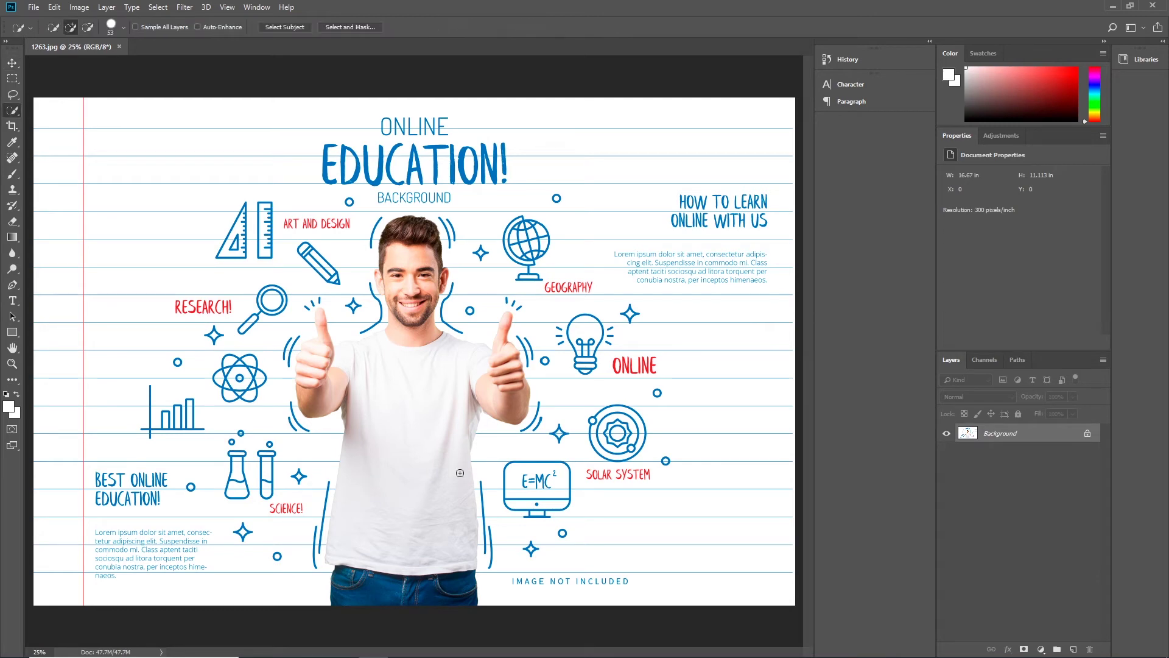
pyautogui.moveTo(407, 503); pyautogui.dragTo(457, 471)
pyautogui.scroll(2, 419, 514)
pyautogui.scroll(1, 419, 514)
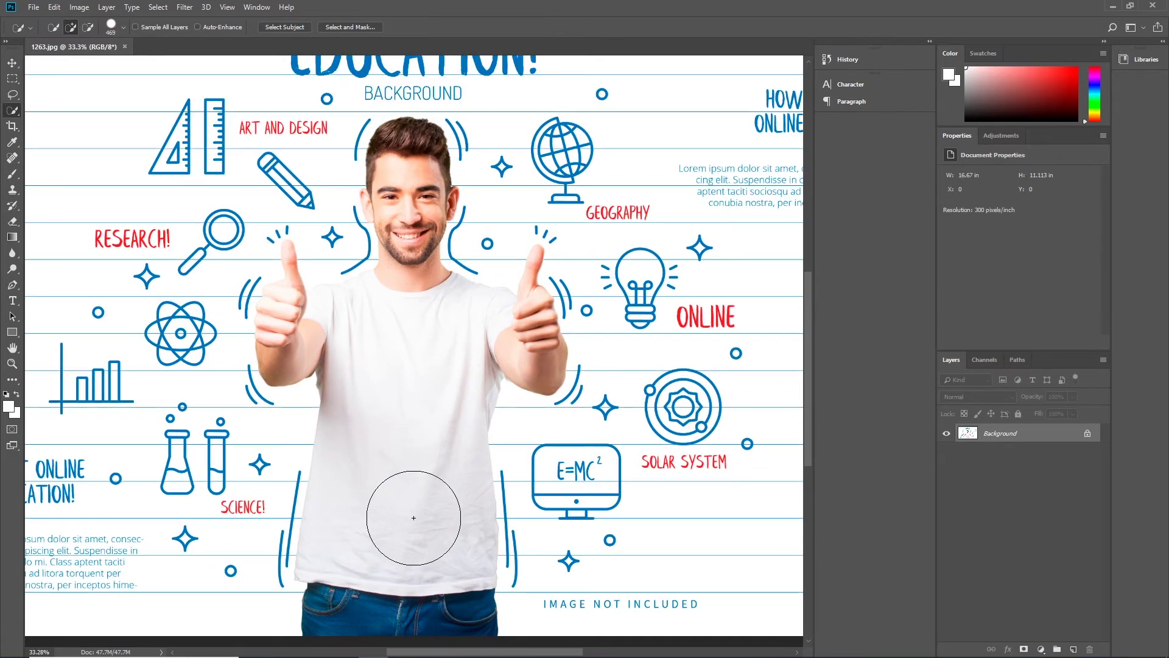
pyautogui.moveTo(450, 494); pyautogui.dragTo(470, 423)
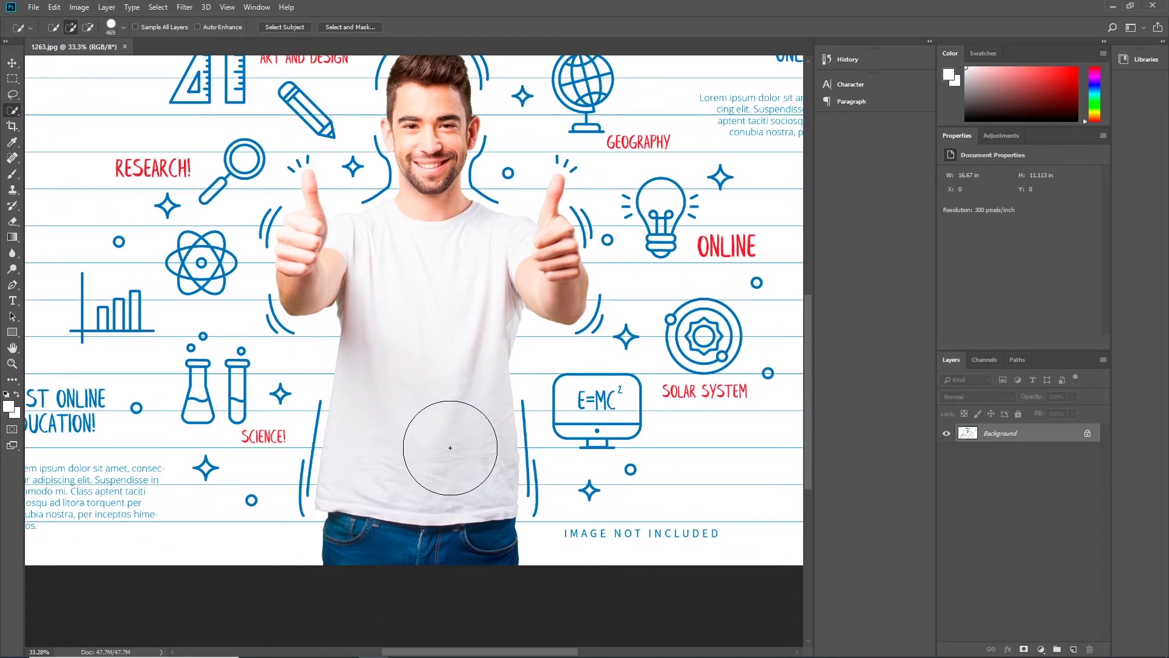
pyautogui.moveTo(433, 478)
pyautogui.mouseDown()
pyautogui.moveTo(421, 520)
pyautogui.moveTo(444, 287)
pyautogui.mouseUp()
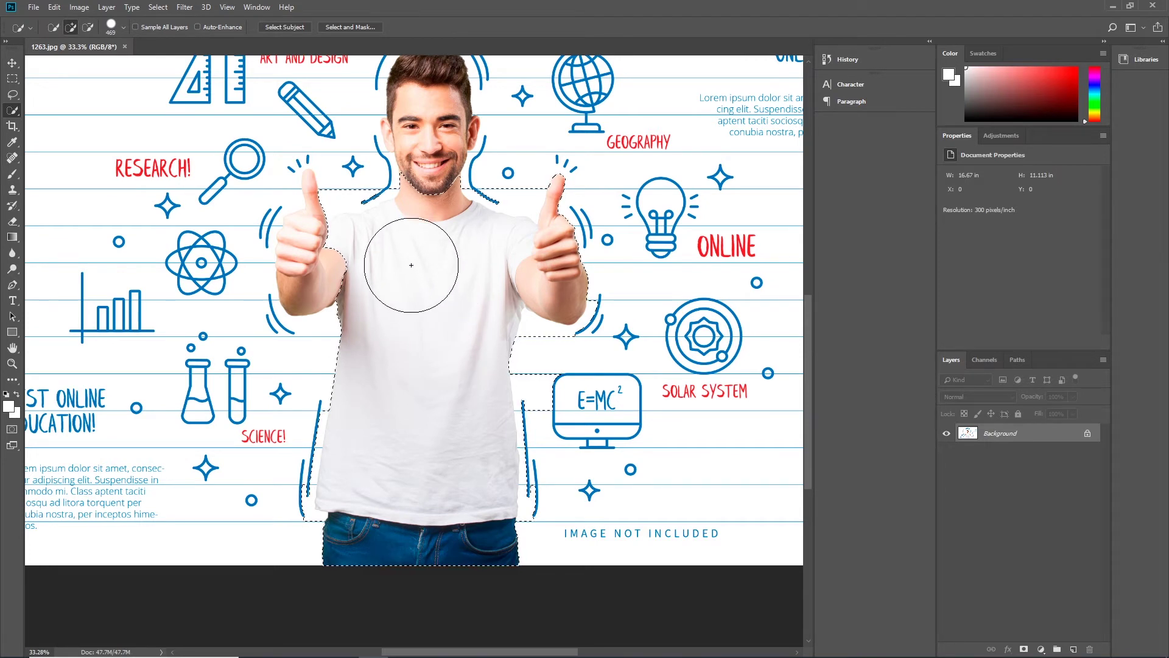
# - Shrink the Quick Selection brush and extend the selection over the man's face and head, trimming the background above his right shoulder
pyautogui.rightClick(18, 113)
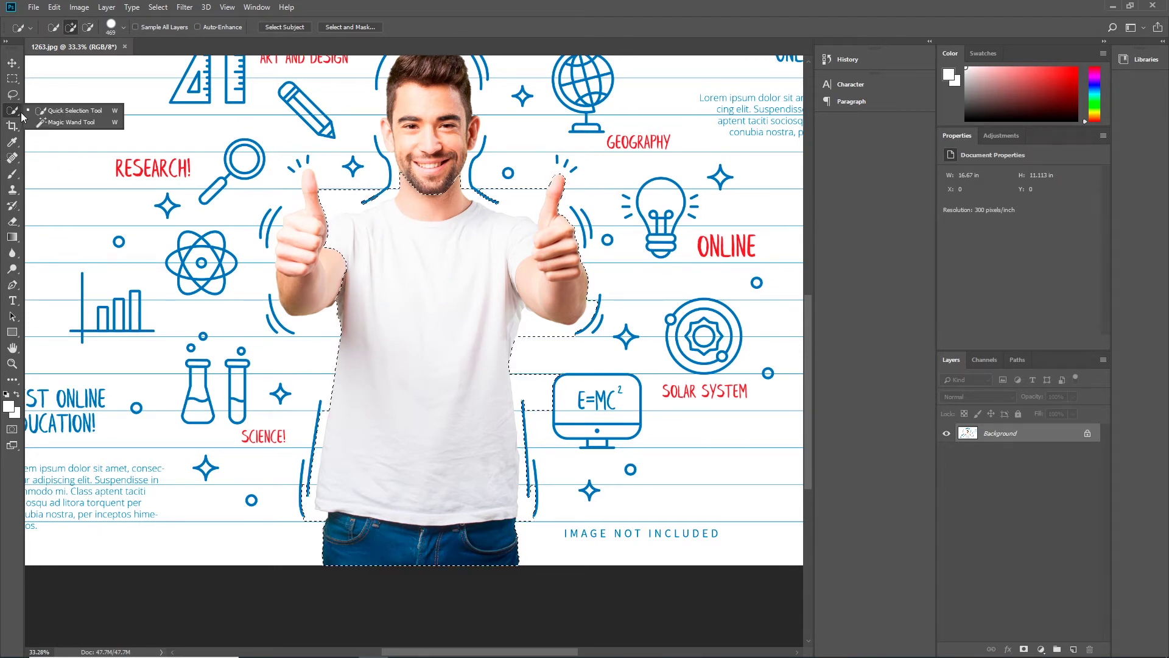
pyautogui.click(65, 111)
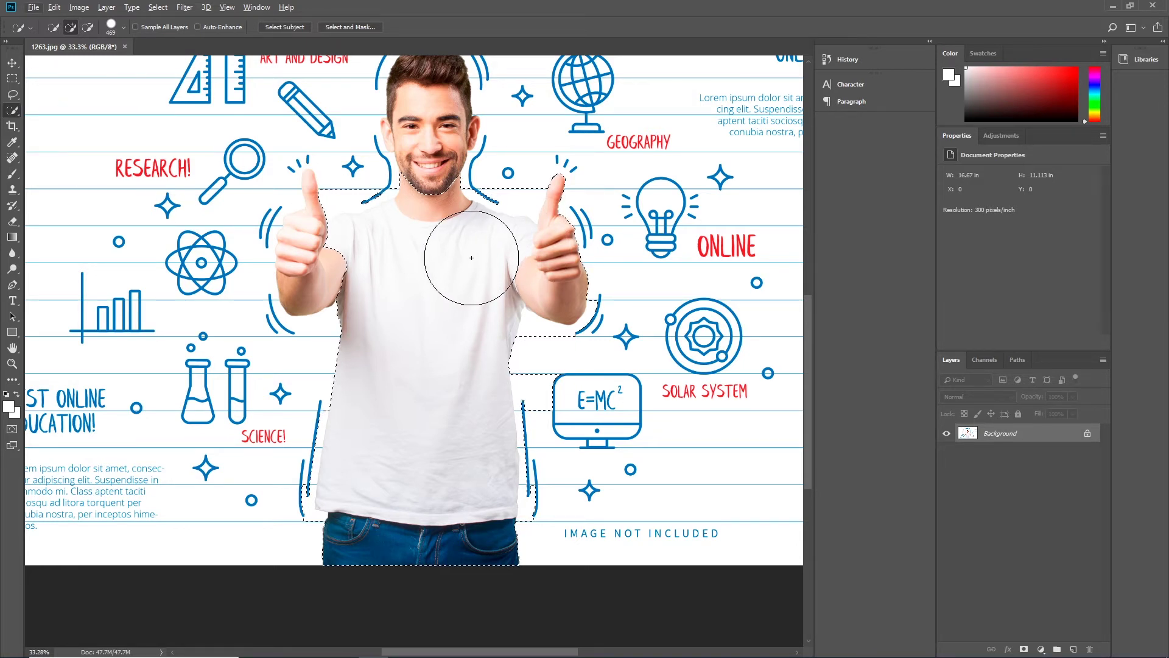
pyautogui.press('alt')
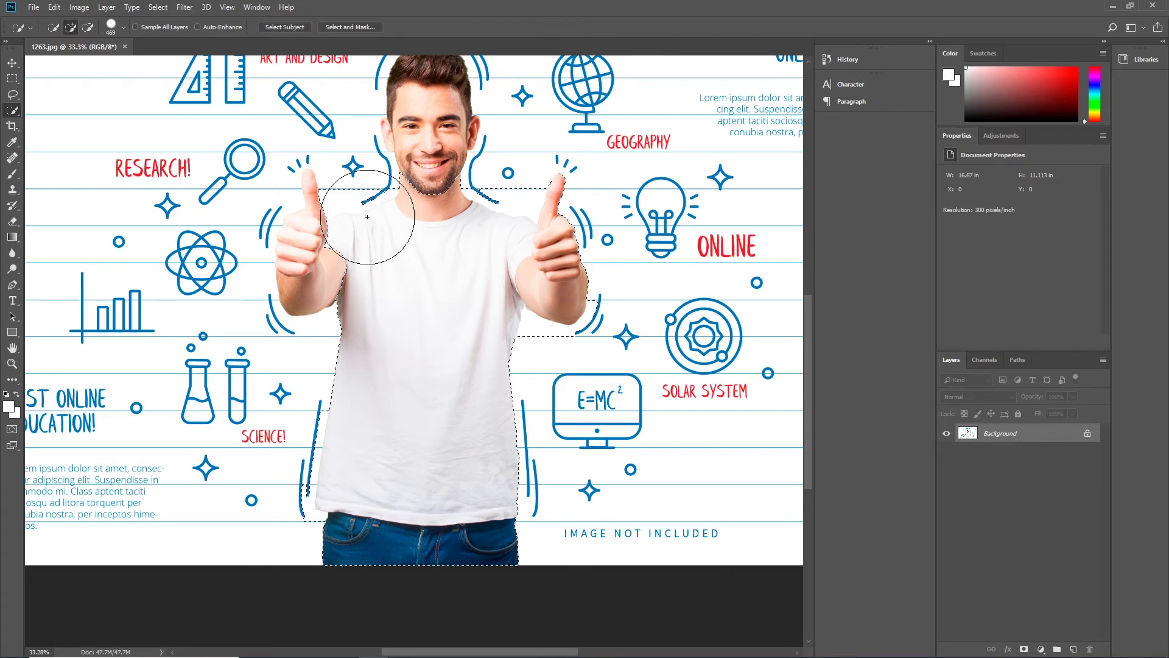
pyautogui.keyDown('alt'); pyautogui.rightClick(419, 233); pyautogui.keyUp('alt')
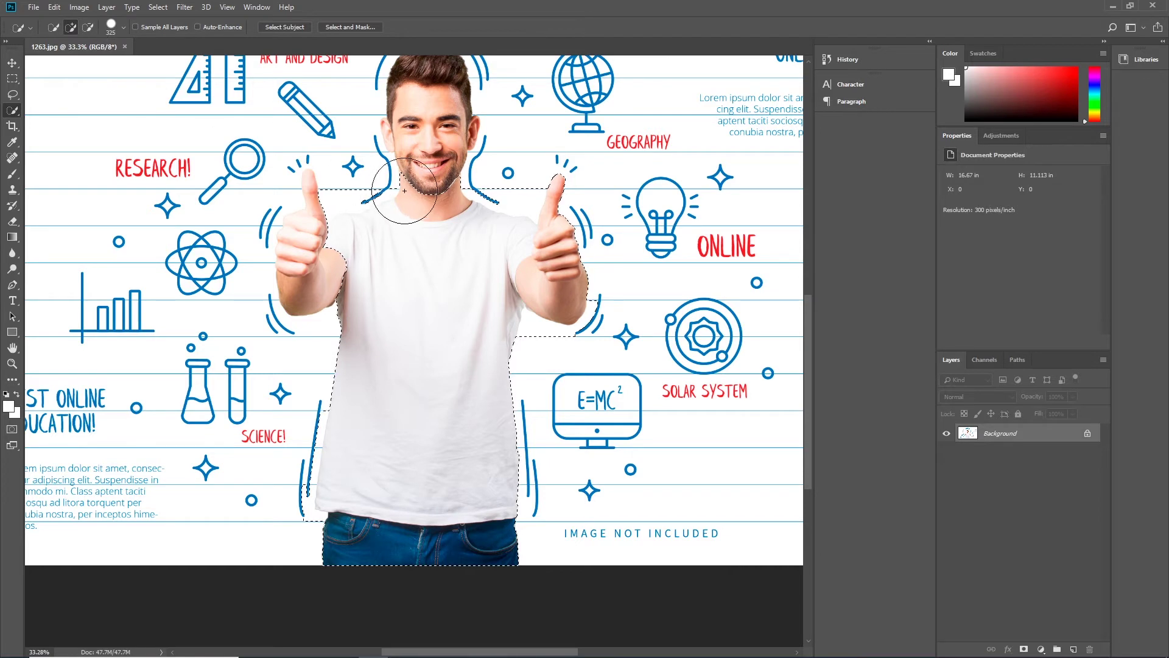
pyautogui.keyDown('alt'); pyautogui.rightClick(431, 178); pyautogui.keyUp('alt')
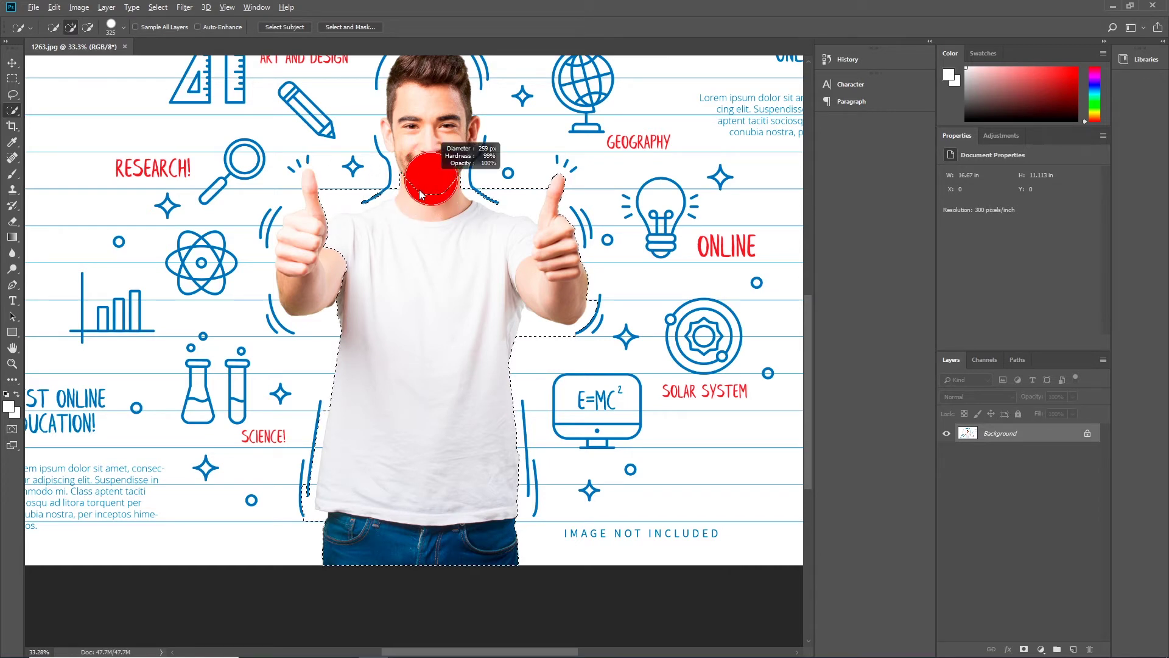
pyautogui.moveTo(426, 174)
pyautogui.mouseDown()
pyautogui.moveTo(434, 99)
pyautogui.moveTo(445, 215)
pyautogui.moveTo(463, 219)
pyautogui.moveTo(308, 287)
pyautogui.moveTo(304, 319)
pyautogui.moveTo(363, 346)
pyautogui.moveTo(256, 313)
pyautogui.mouseUp()
# - Subtract the stray background beside the man's T-shirt, on the side of his right arm, from the selection
pyautogui.scroll(5, 441, 122)
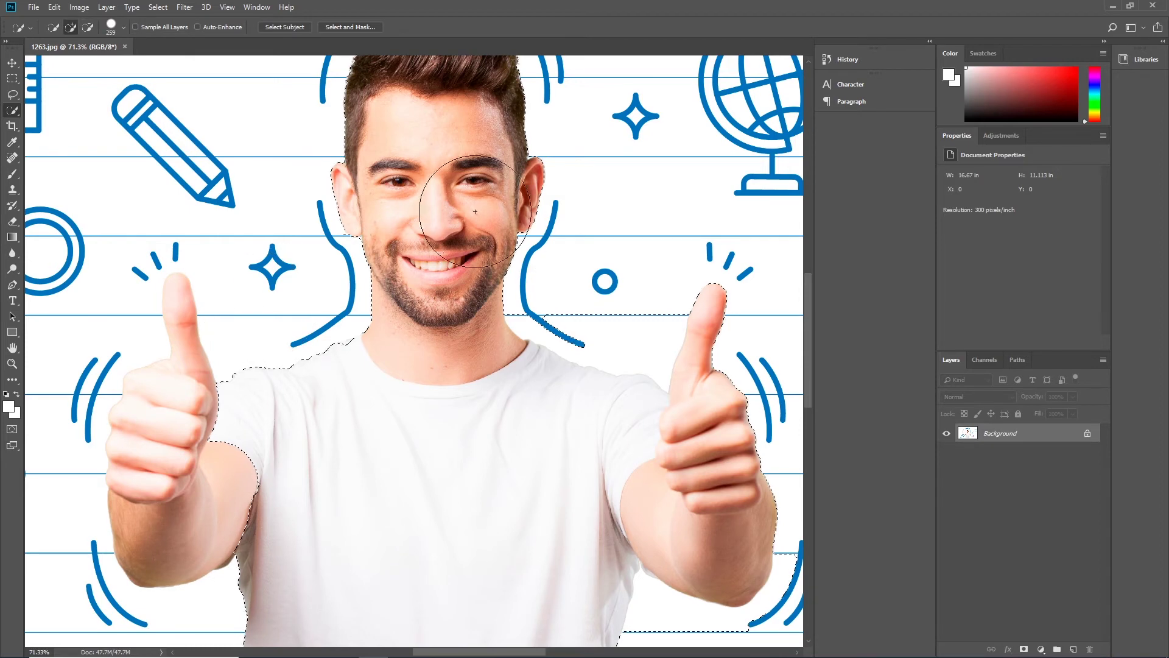
pyautogui.moveTo(475, 211); pyautogui.dragTo(479, 281)
pyautogui.moveTo(536, 338); pyautogui.dragTo(477, 226)
pyautogui.moveTo(523, 363); pyautogui.dragTo(533, 283)
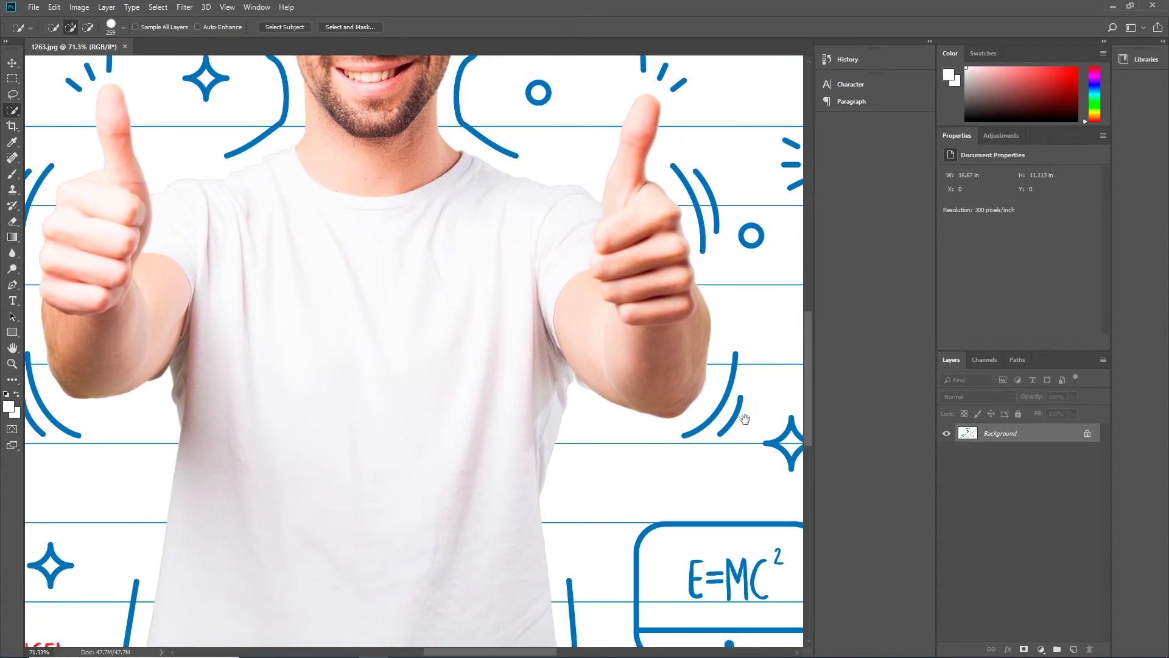
pyautogui.moveTo(745, 419); pyautogui.dragTo(744, 414)
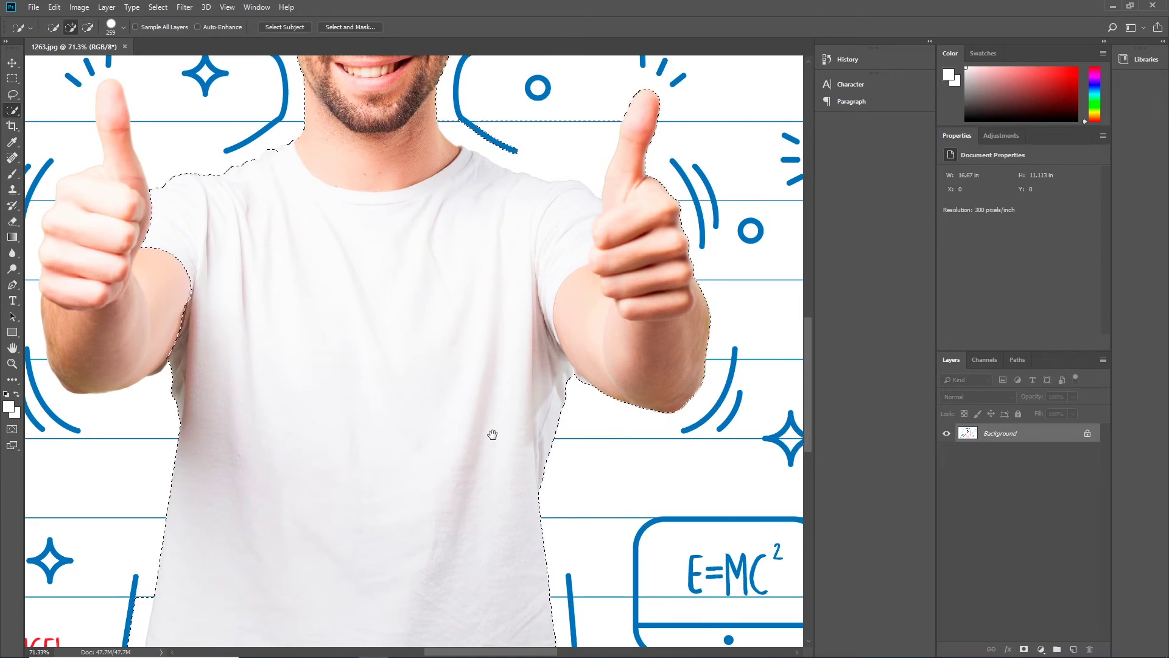
pyautogui.moveTo(492, 434)
pyautogui.mouseDown()
pyautogui.moveTo(462, 397)
pyautogui.moveTo(456, 412)
pyautogui.moveTo(431, 399)
pyautogui.moveTo(452, 425)
pyautogui.mouseUp()
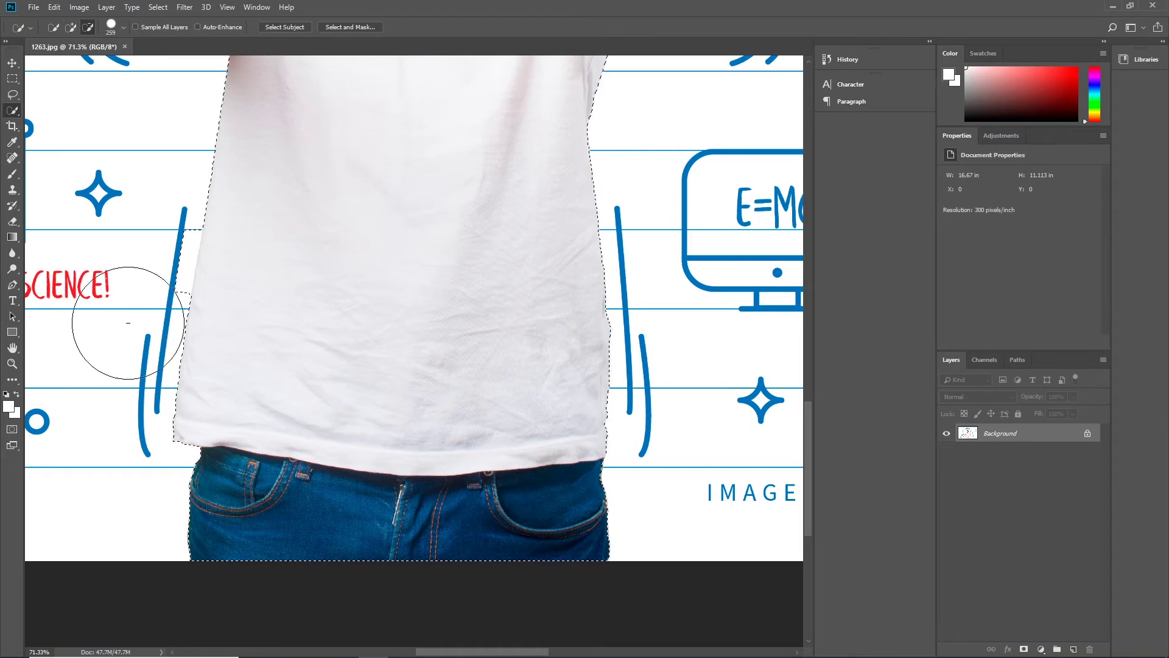
pyautogui.moveTo(128, 323); pyautogui.dragTo(127, 279)
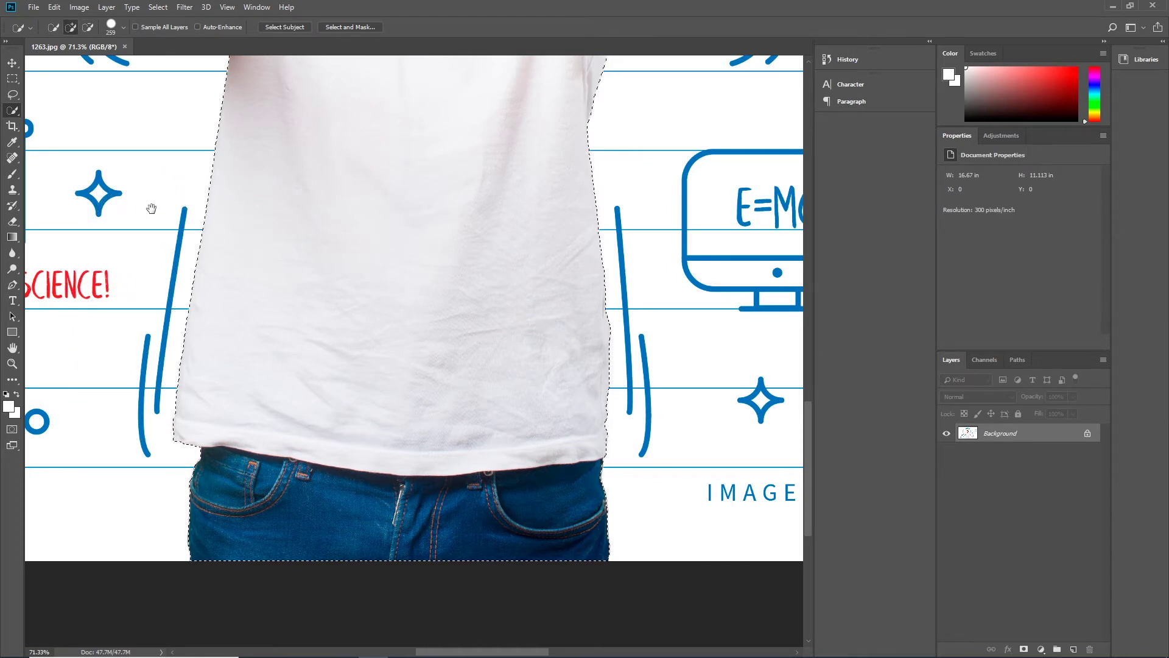
# - Add the man's right forearm, fist and raised thumb to the selection
pyautogui.scroll(10, 303, 386)
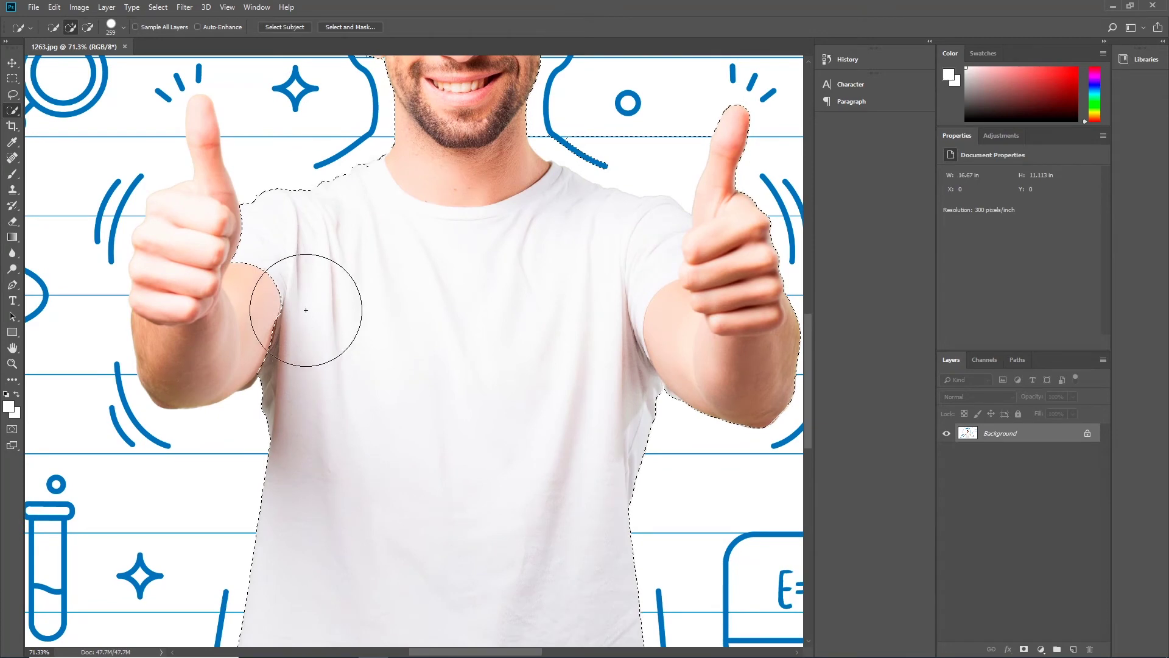
pyautogui.moveTo(294, 303)
pyautogui.mouseDown()
pyautogui.moveTo(208, 287)
pyautogui.moveTo(229, 305)
pyautogui.moveTo(118, 268)
pyautogui.moveTo(78, 227)
pyautogui.moveTo(91, 222)
pyautogui.mouseUp()
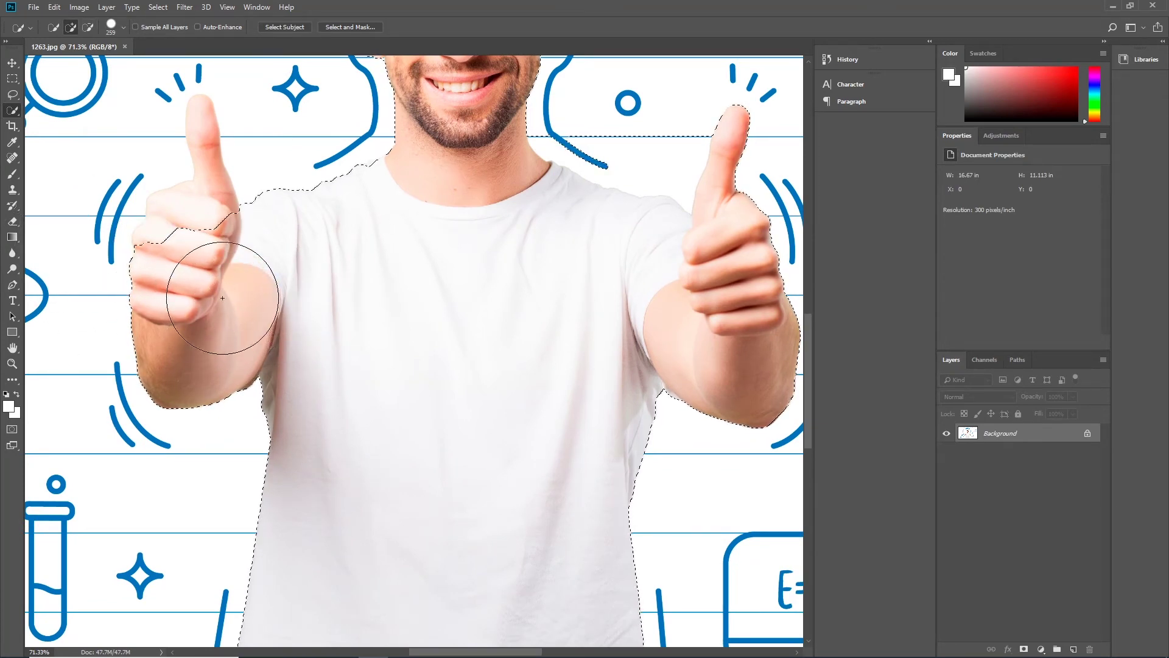
pyautogui.moveTo(223, 298)
pyautogui.mouseDown()
pyautogui.moveTo(220, 347)
pyautogui.moveTo(194, 318)
pyautogui.moveTo(193, 277)
pyautogui.moveTo(211, 263)
pyautogui.moveTo(196, 273)
pyautogui.mouseUp()
pyautogui.moveTo(205, 208); pyautogui.dragTo(206, 193)
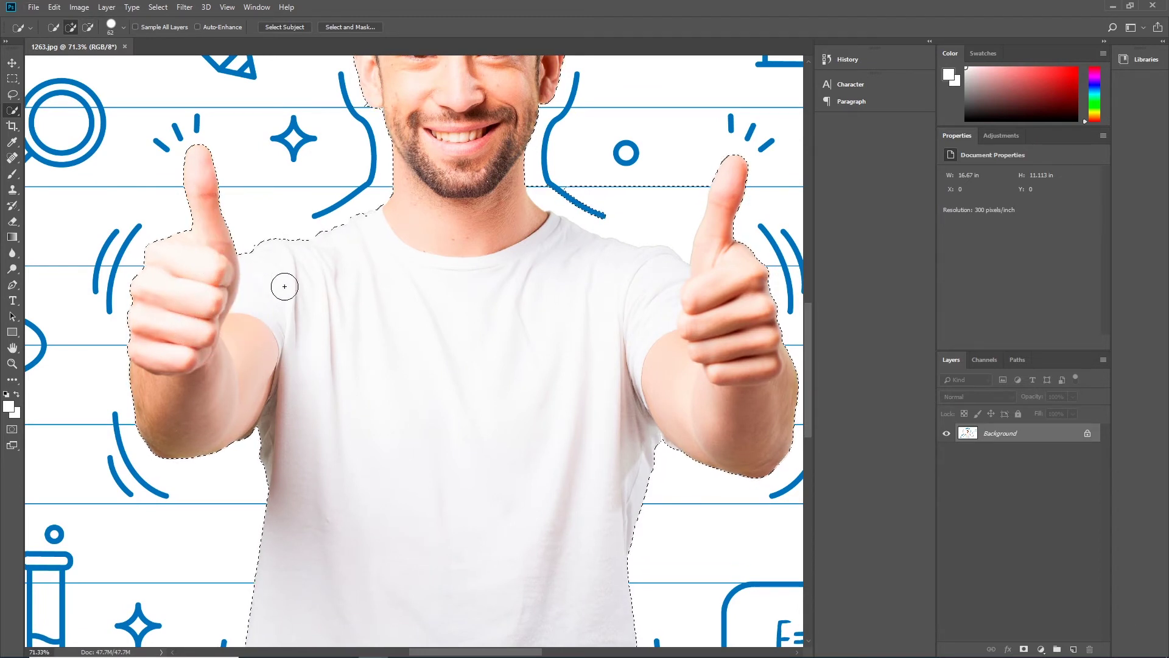
pyautogui.keyDown('alt'); pyautogui.scroll(-5, 352, 343); pyautogui.keyUp('alt')
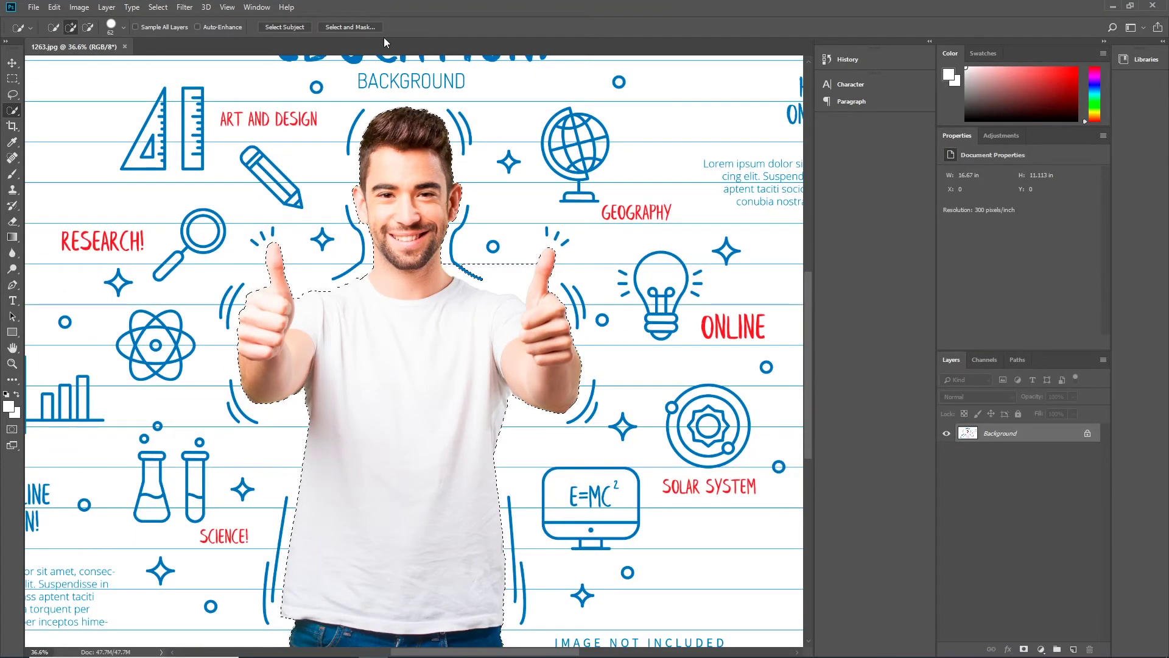
# - Preview the selection in Select and Mask, leave it, and subtract the background patch between the man's neck and his left thumb
pyautogui.click(349, 27)
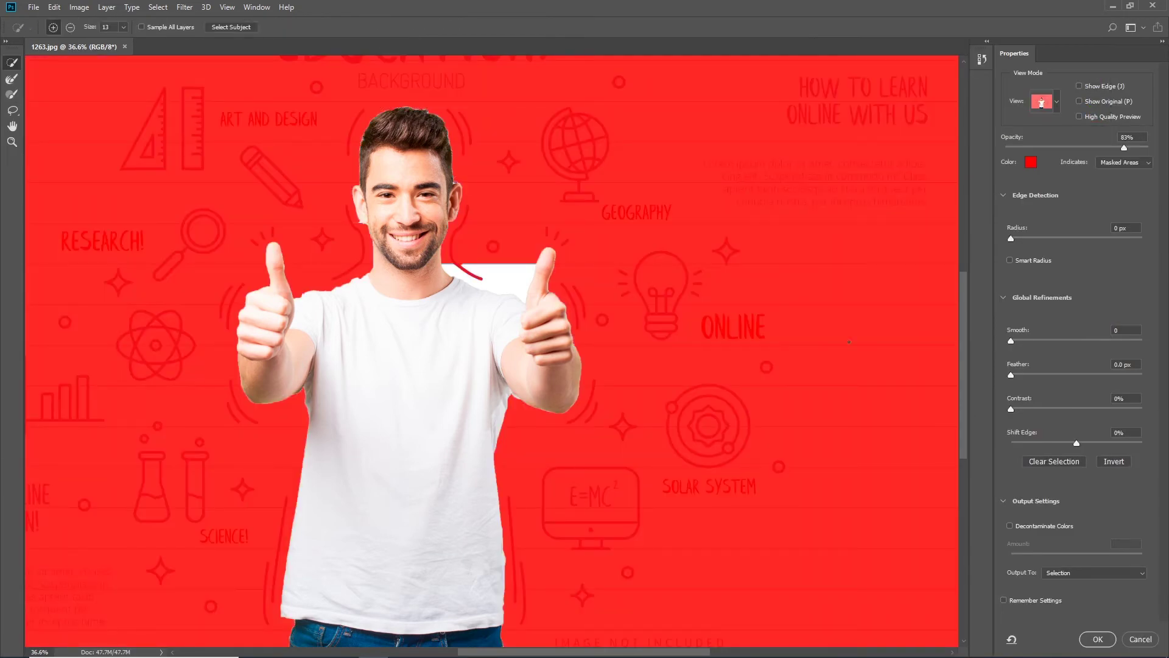
pyautogui.click(1140, 639)
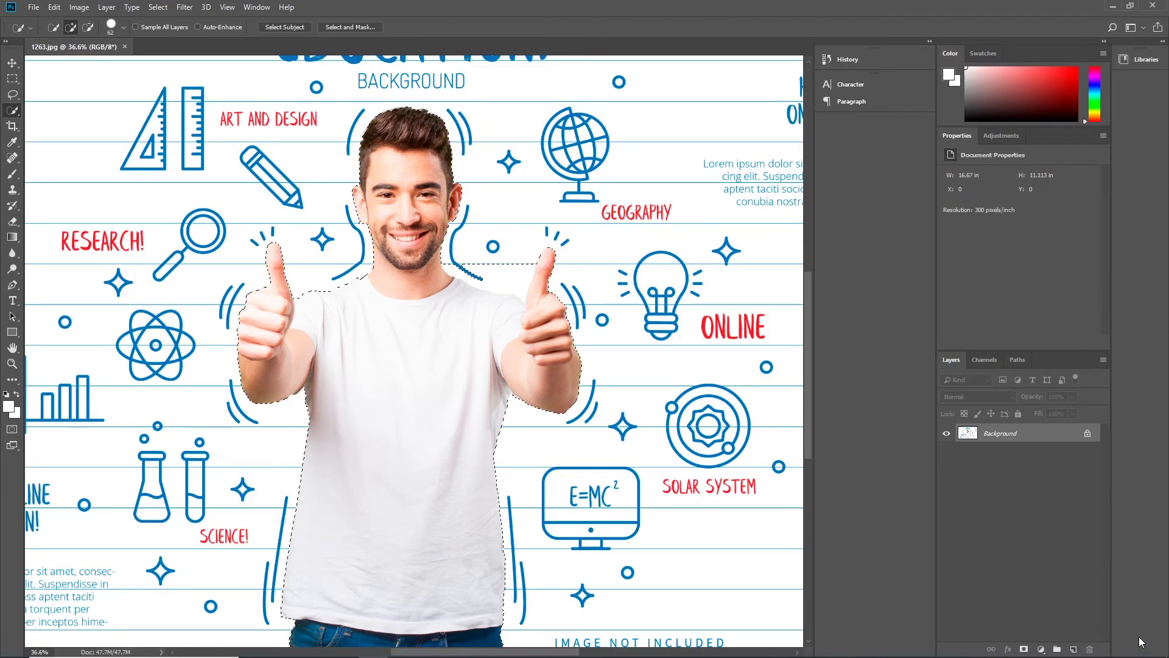
pyautogui.press('alt')
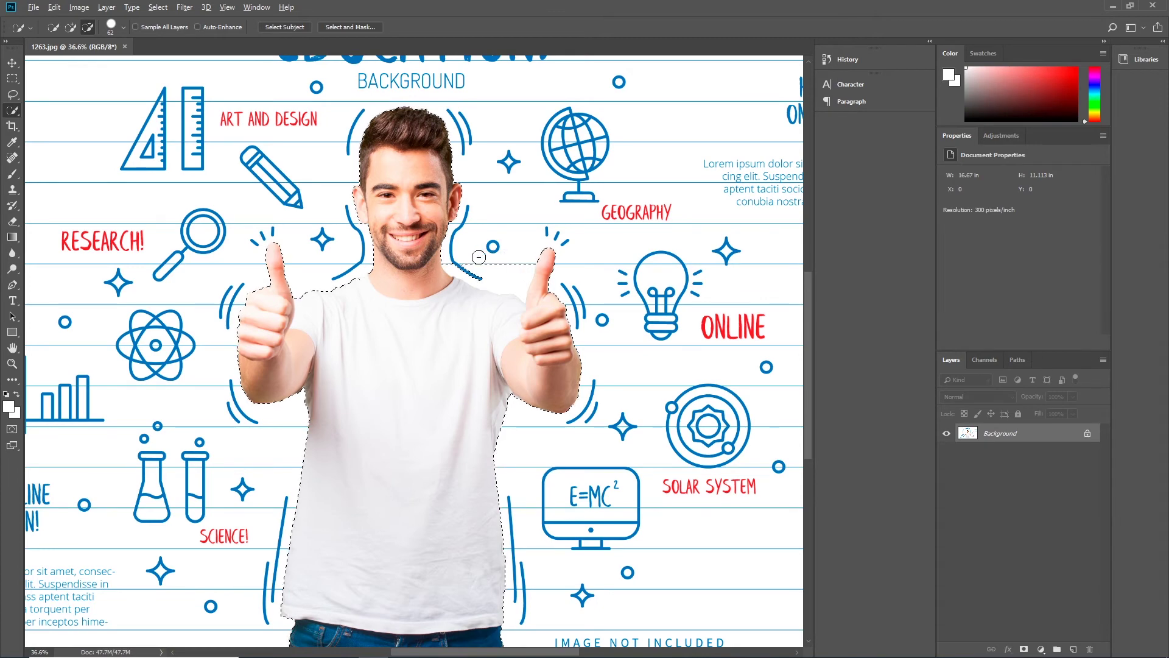
pyautogui.moveTo(478, 256); pyautogui.dragTo(463, 265)
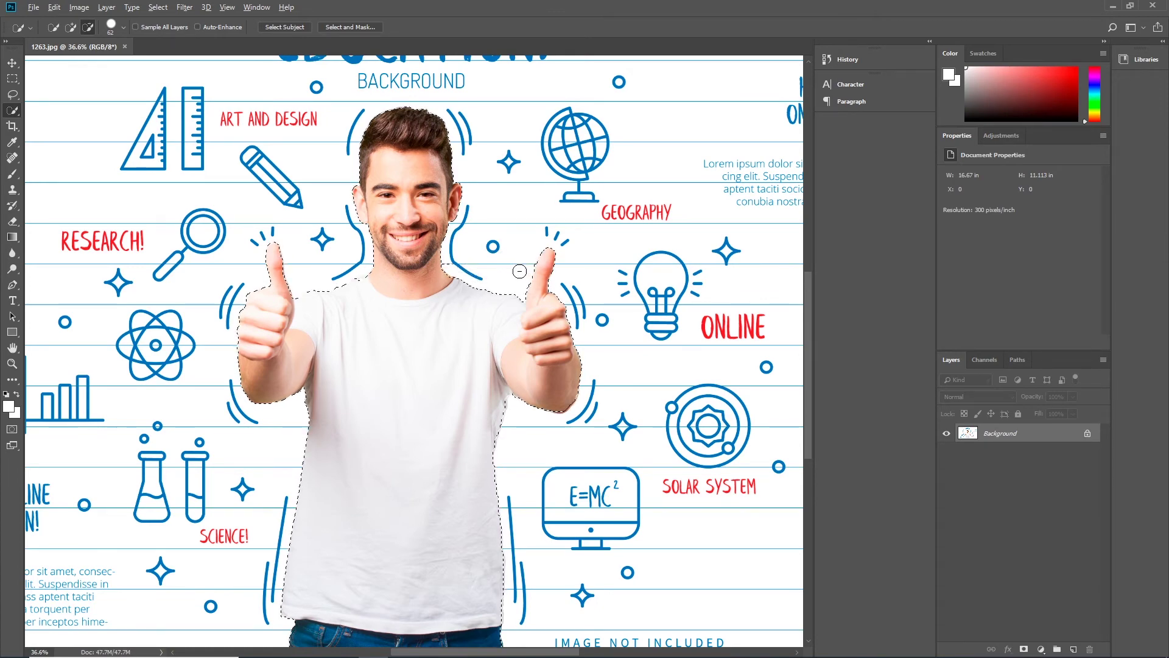
# - Refine the selection in Select and Mask with Decontaminate Colors and a 5 px Smart Radius, output to New Layer with Layer Mask
pyautogui.click(364, 27)
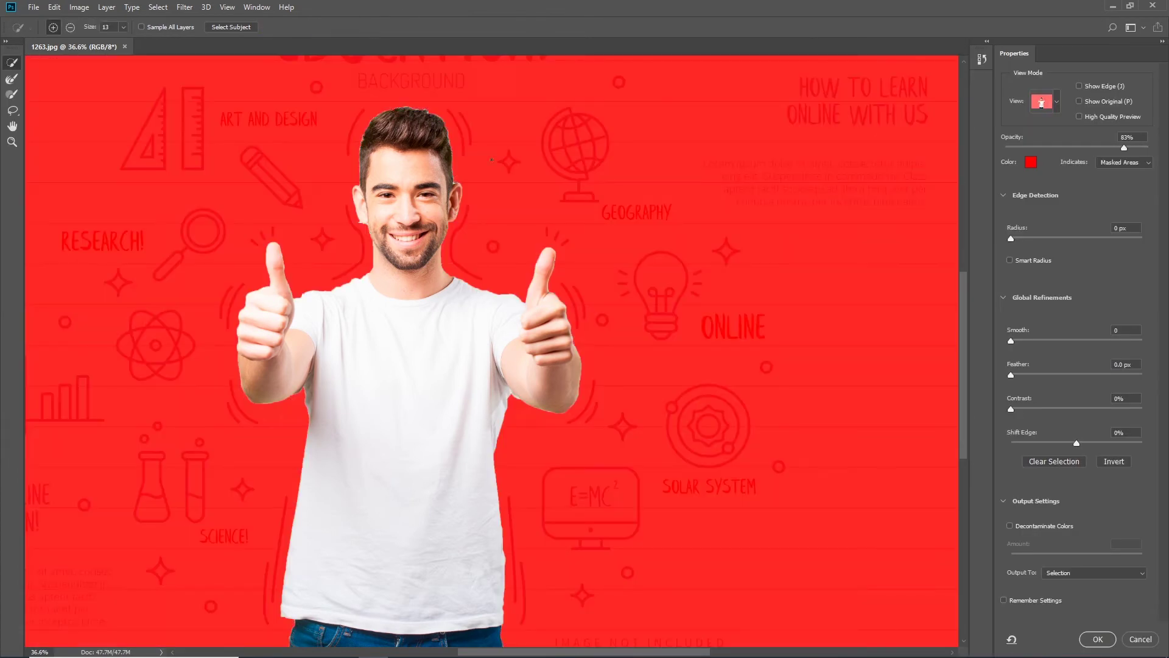
pyautogui.moveTo(463, 365); pyautogui.dragTo(460, 323)
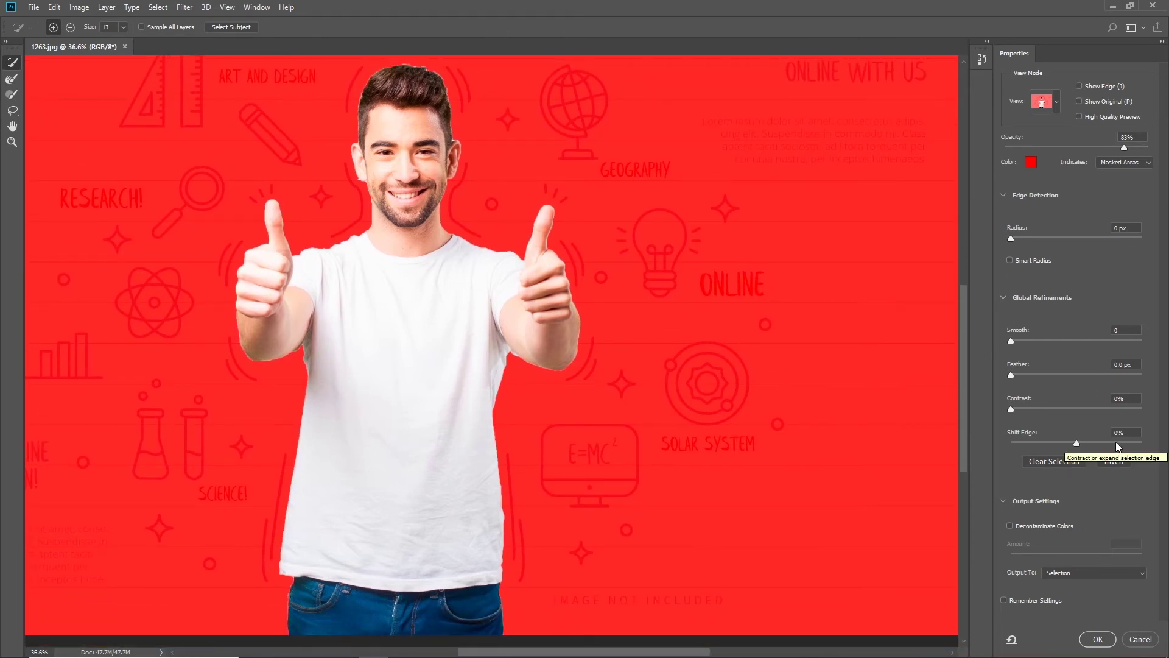
pyautogui.click(1009, 525)
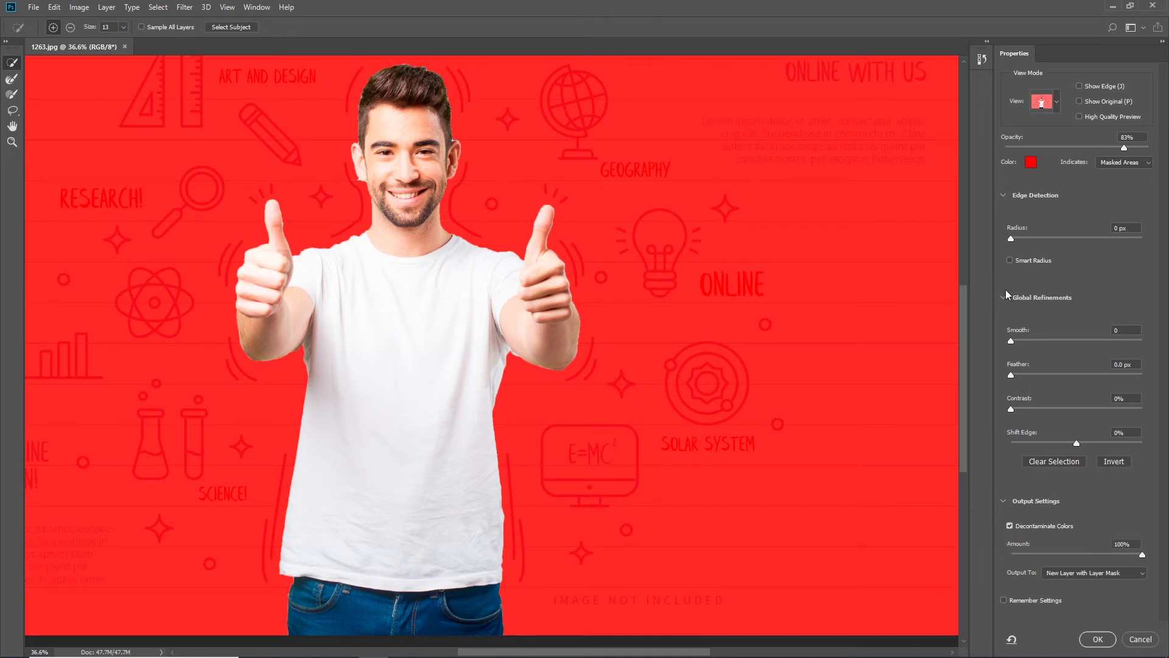
pyautogui.click(1010, 260)
pyautogui.moveTo(1011, 238); pyautogui.dragTo(1045, 239)
pyautogui.click(1150, 576)
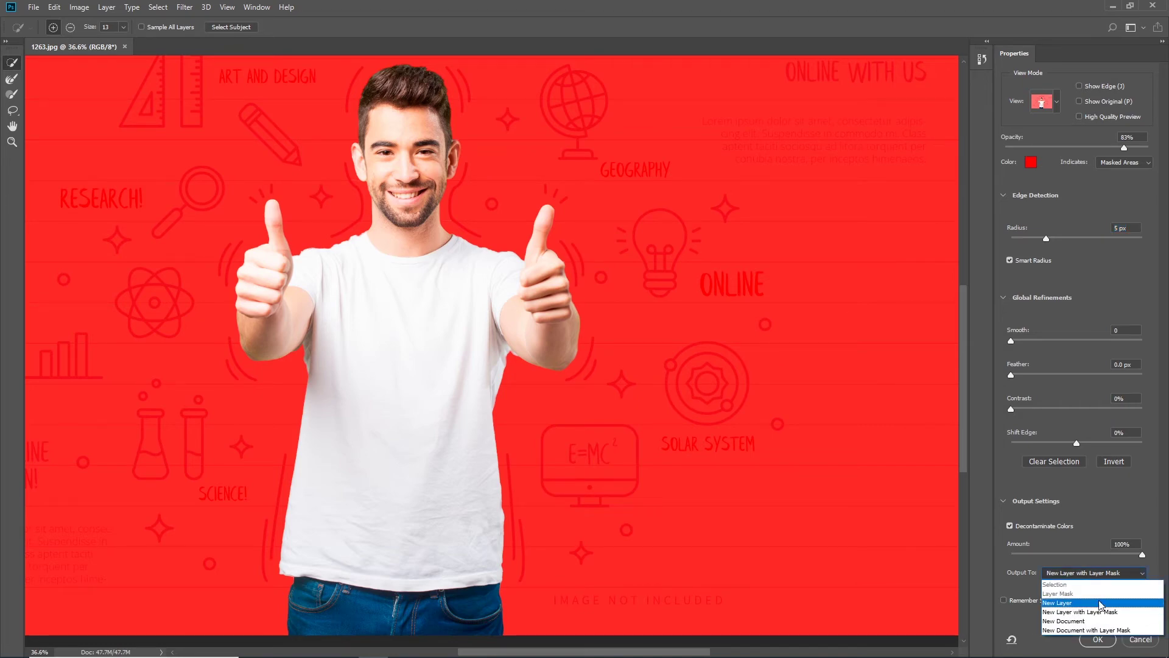
pyautogui.click(1091, 618)
pyautogui.click(1098, 639)
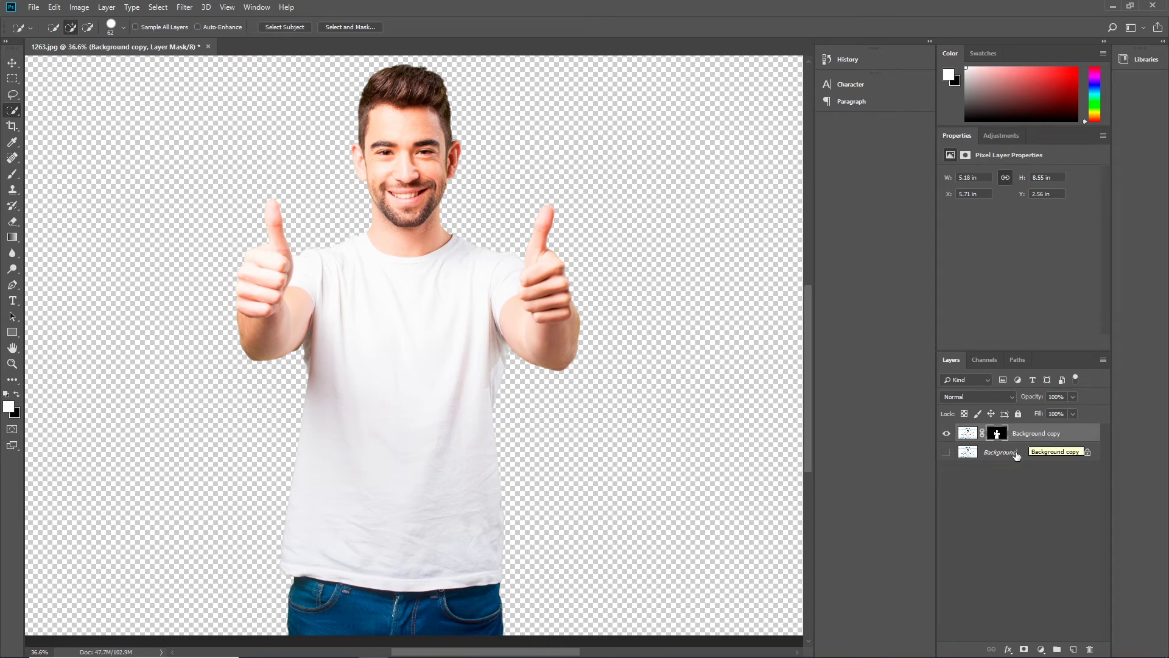
# - Duplicate the masked cutout layer, hide the layer it was copied from, and apply the duplicate's layer mask
pyautogui.click(1018, 457)
pyautogui.click(1018, 437)
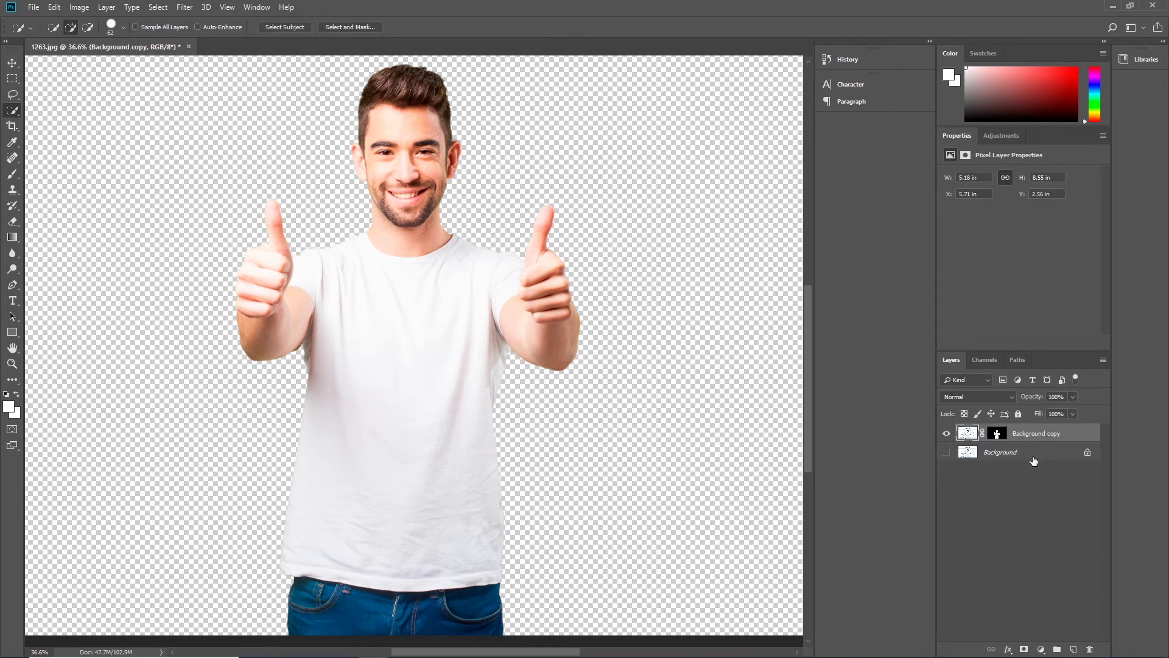
pyautogui.hotkey('ctrl', 'j')
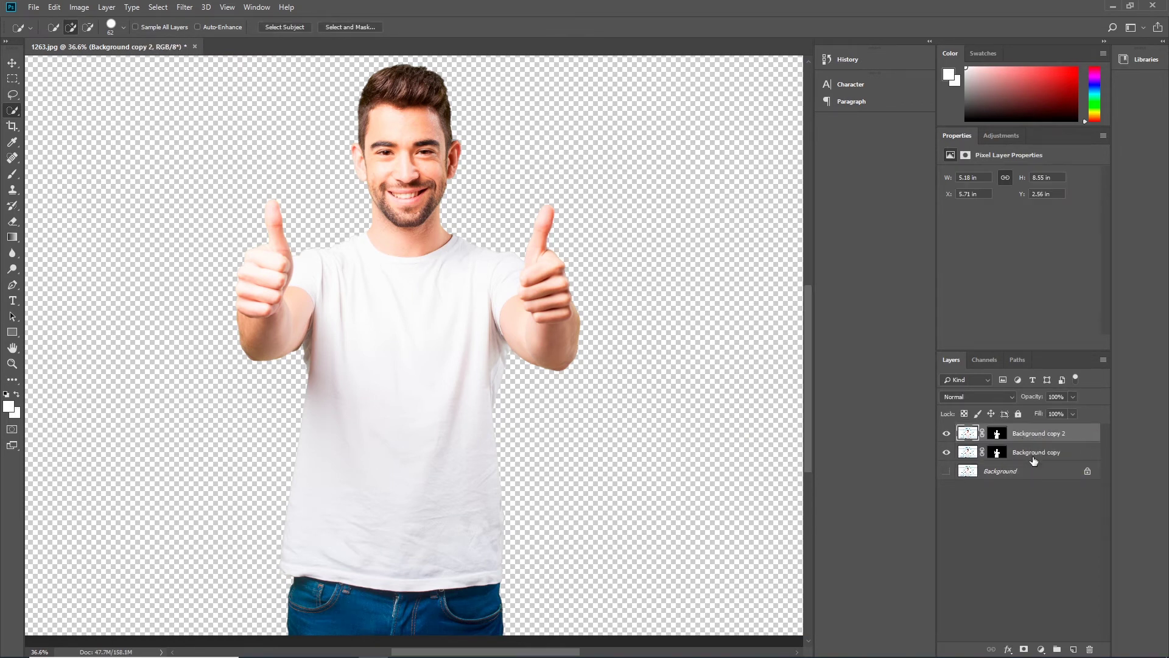
pyautogui.click(946, 454)
pyautogui.click(997, 435)
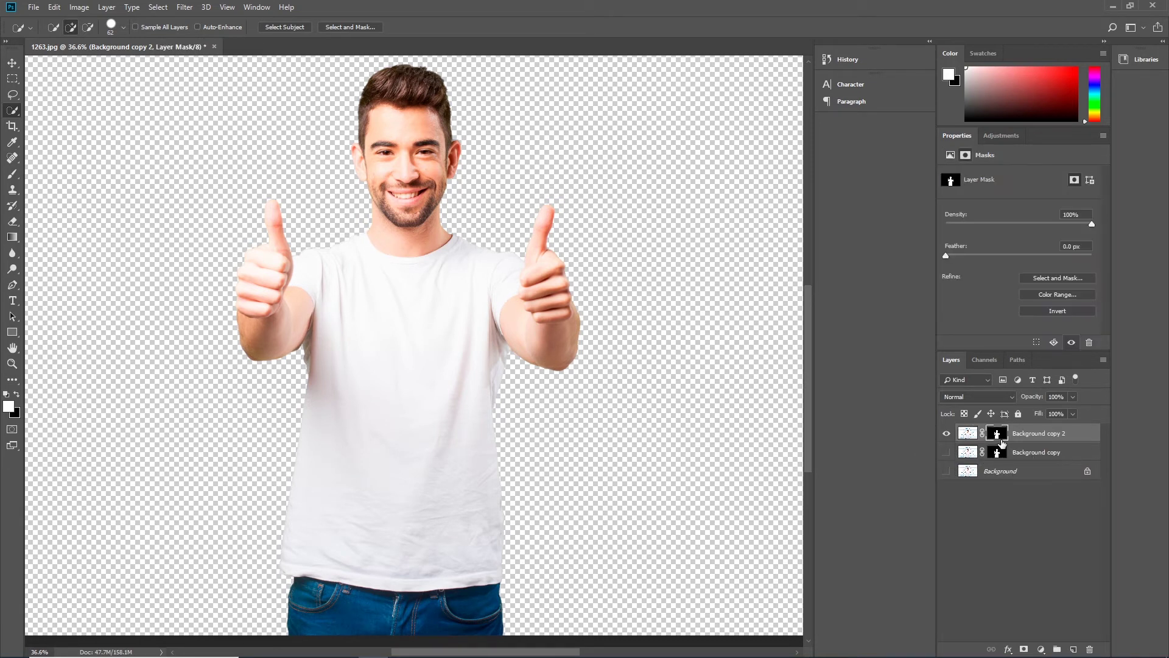
pyautogui.rightClick(997, 436)
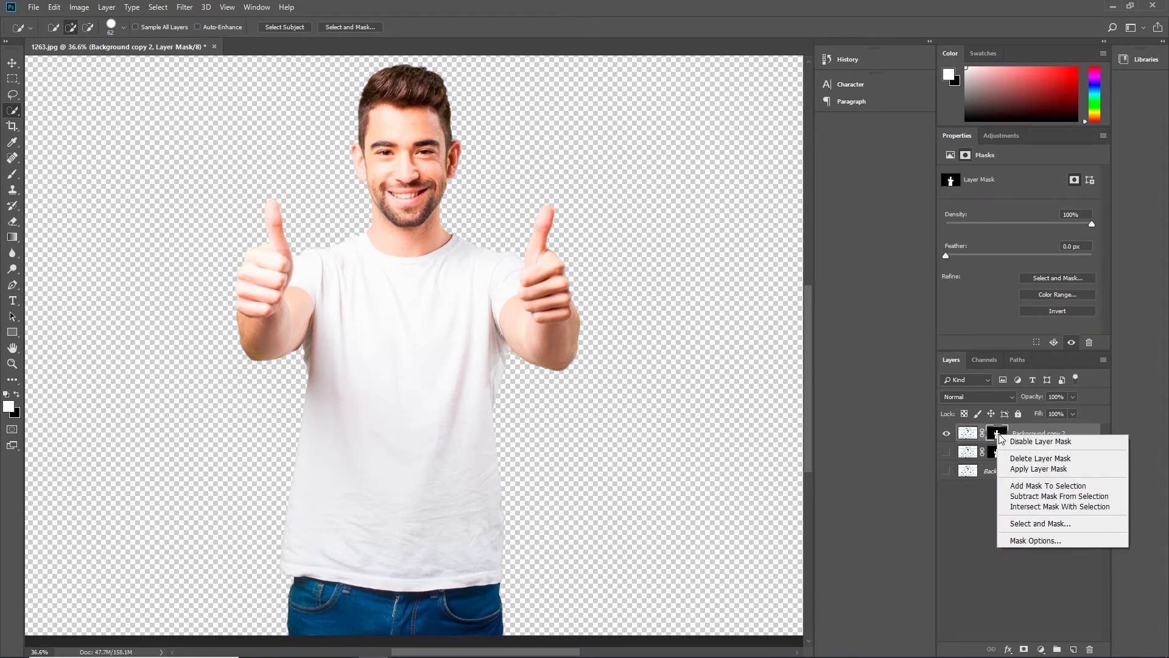
pyautogui.click(1030, 469)
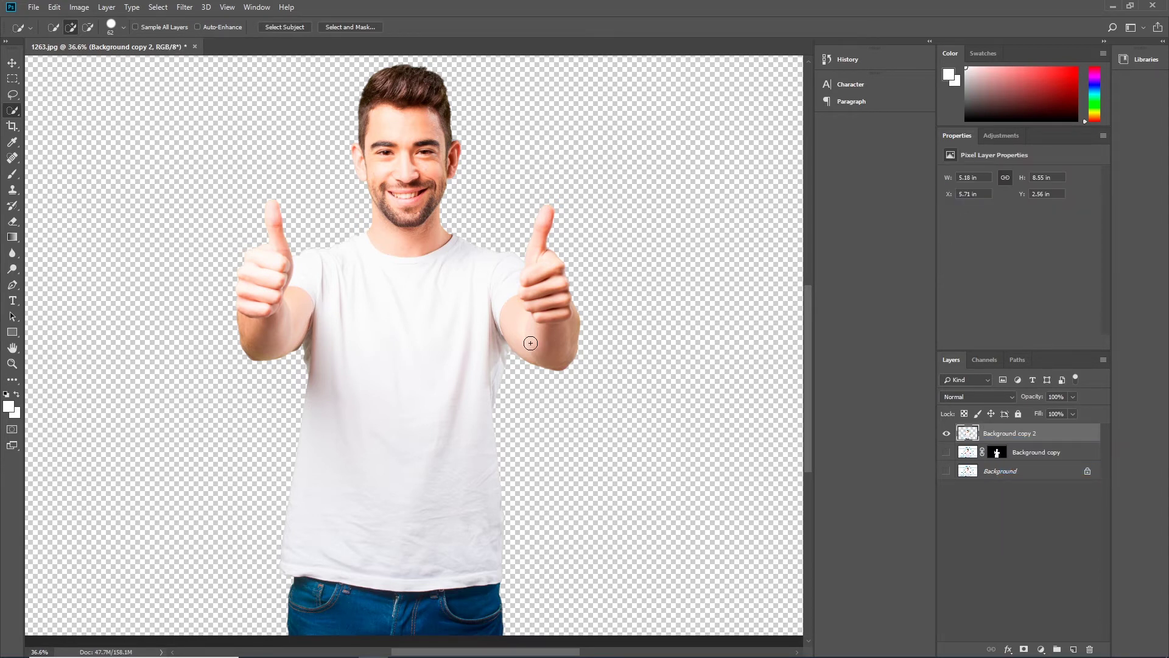
# - Create a 336 x 280 px document at 300 ppi with a white background and copy the man's cutout layer into it
pyautogui.click(11, 60)
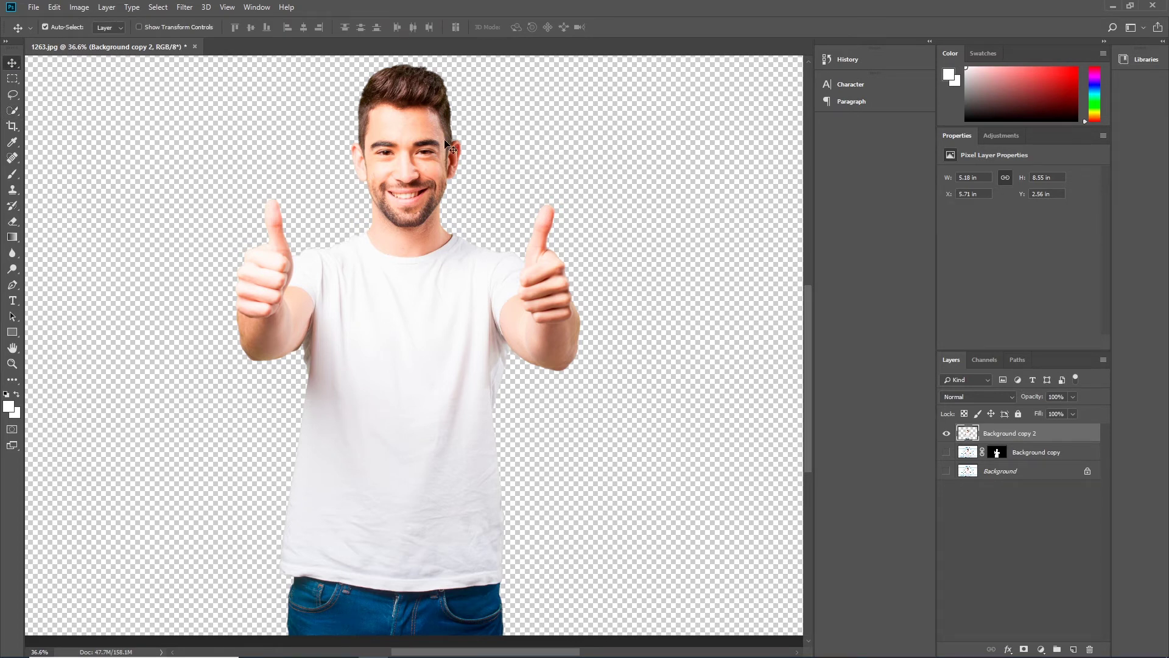
pyautogui.click(446, 356)
pyautogui.hotkey('ctrl', 'n')
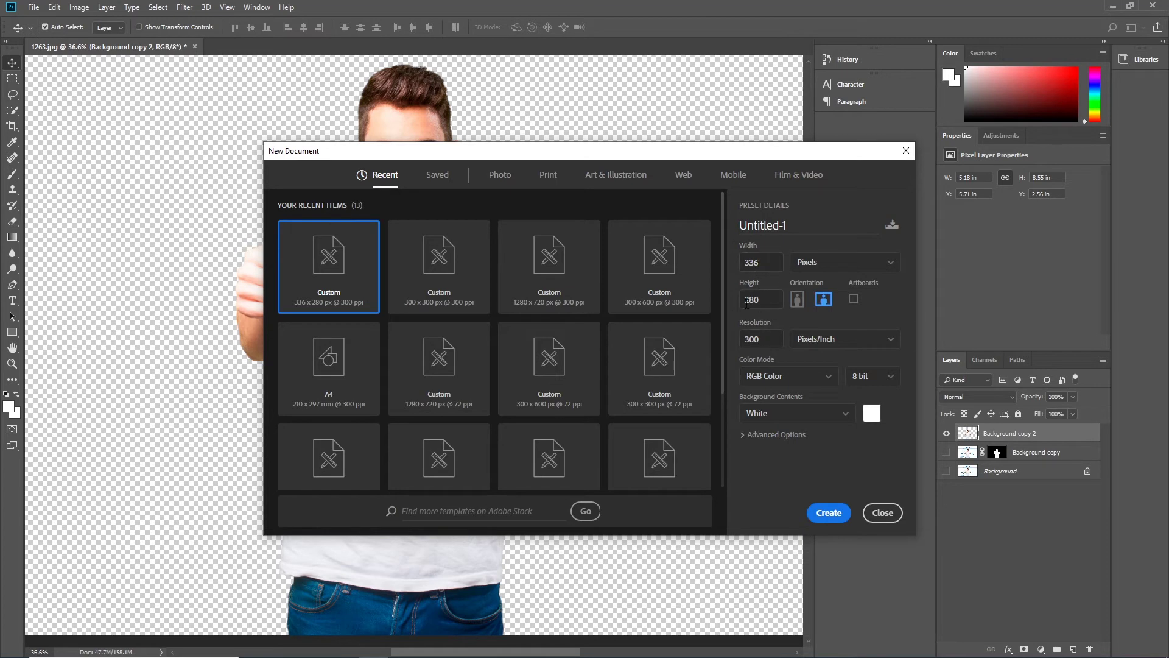
pyautogui.click(846, 513)
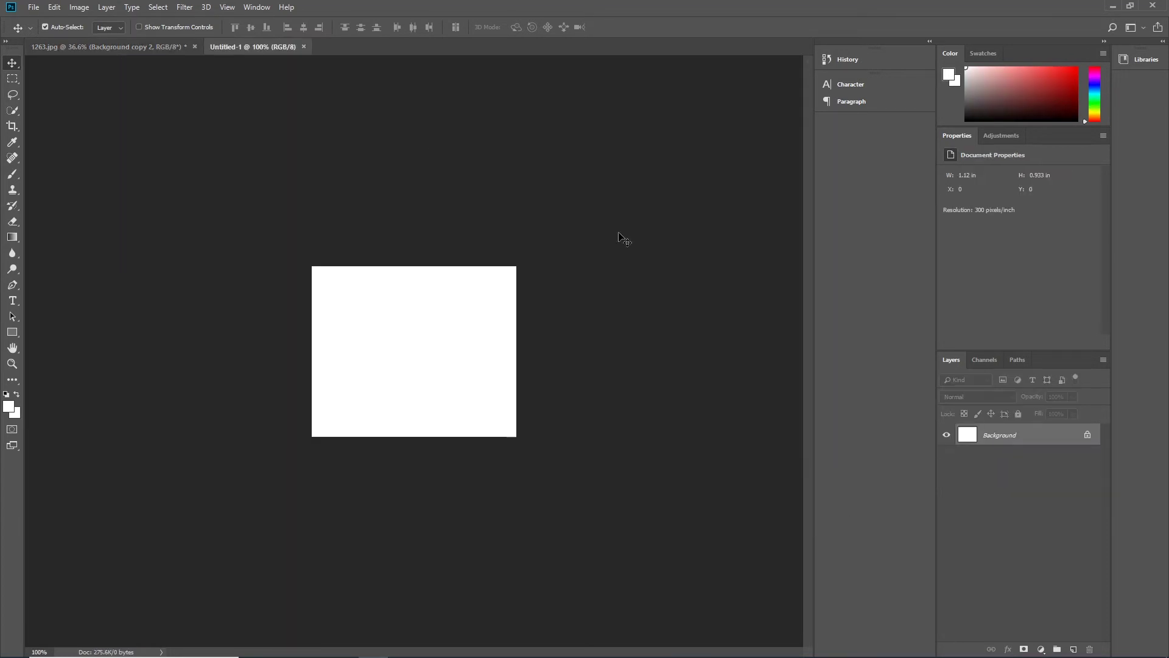
pyautogui.click(153, 46)
pyautogui.moveTo(409, 308); pyautogui.dragTo(610, 430)
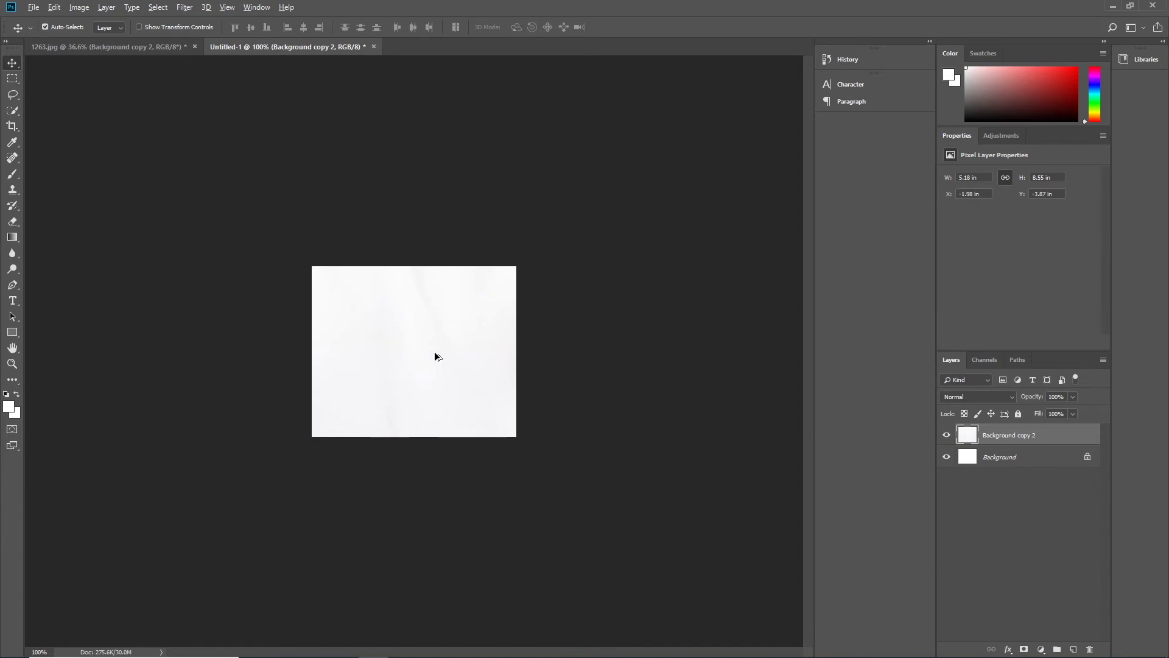
# - Scale the man's cutout down to about 13.2% and place it near the canvas centre with his head at the upper edge
pyautogui.scroll(-6, 434, 355)
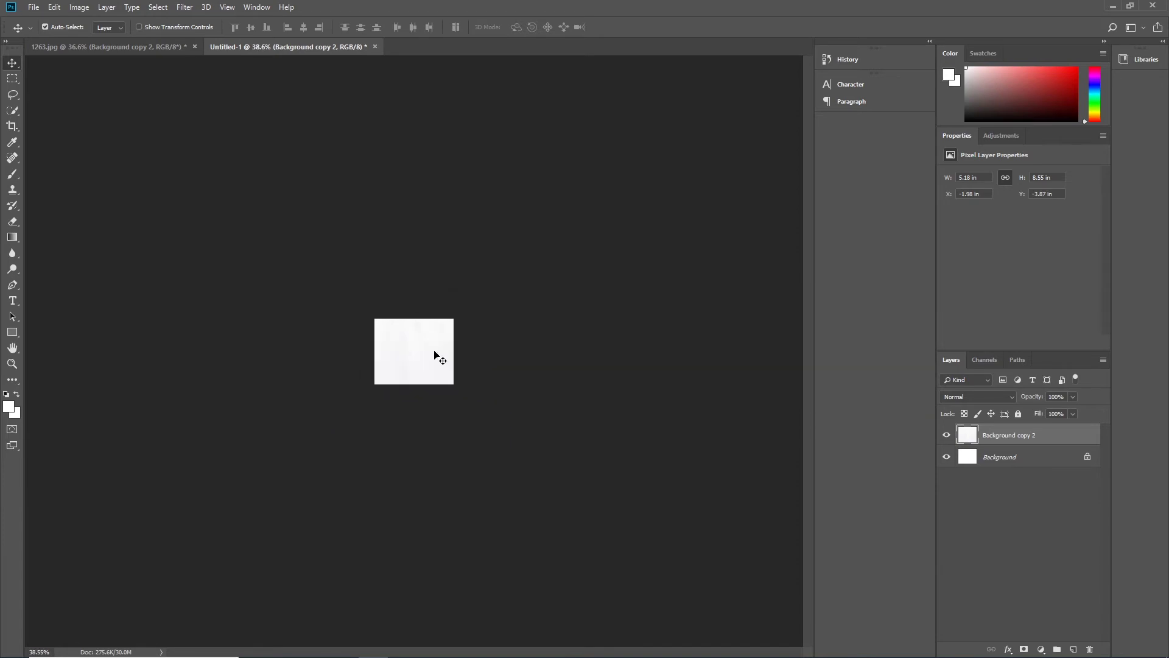
pyautogui.press('ctrl')
pyautogui.hotkey('ctrl', 't')
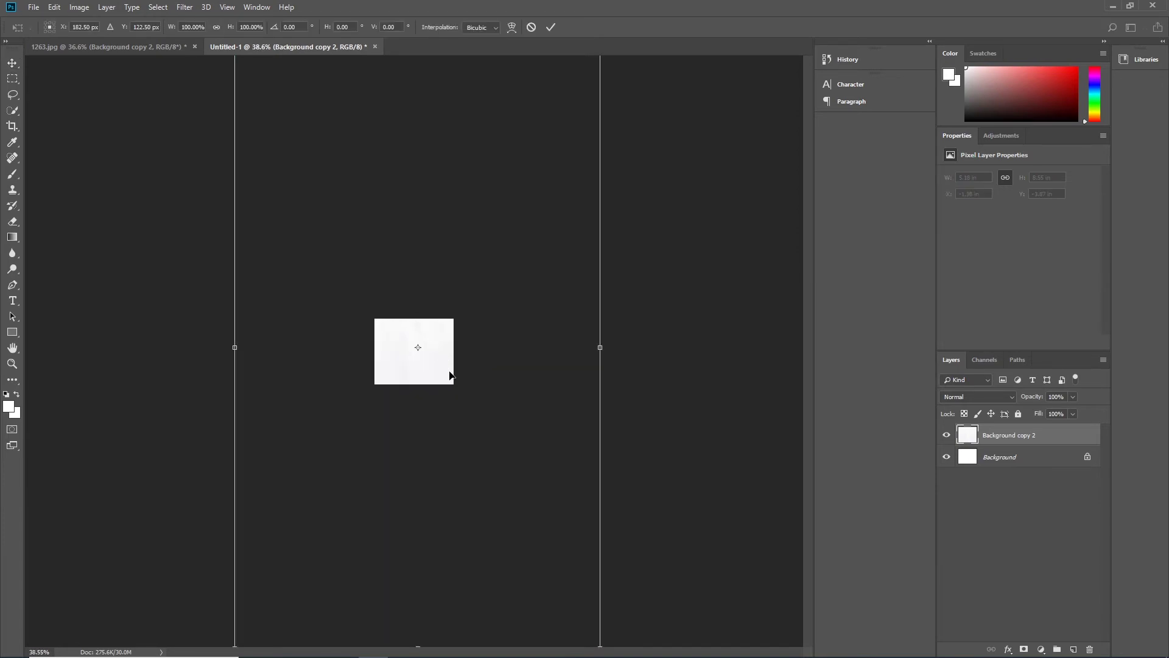
pyautogui.scroll(-2, 450, 372)
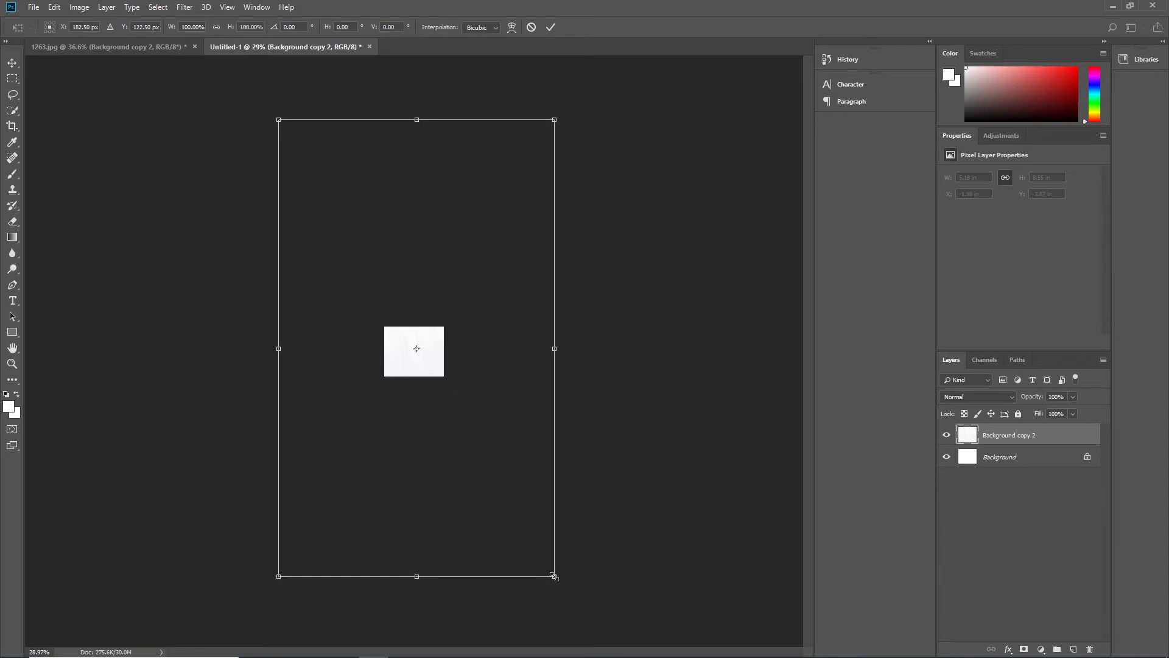
pyautogui.moveTo(555, 576); pyautogui.dragTo(436, 381)
pyautogui.scroll(7, 438, 366)
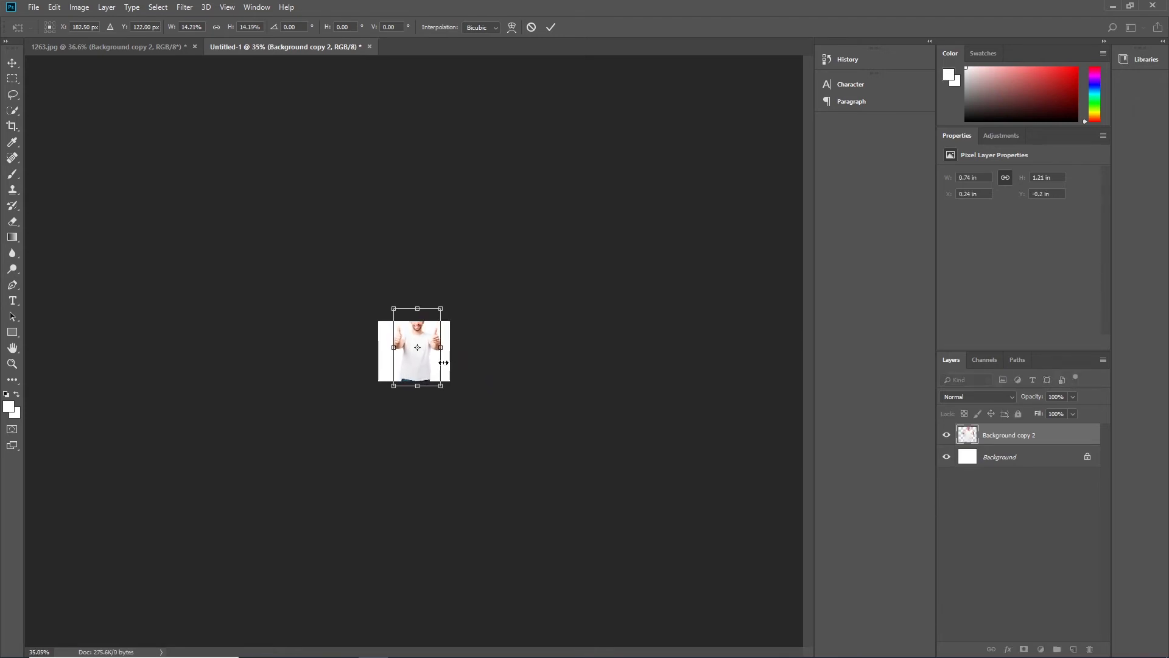
pyautogui.scroll(2, 438, 365)
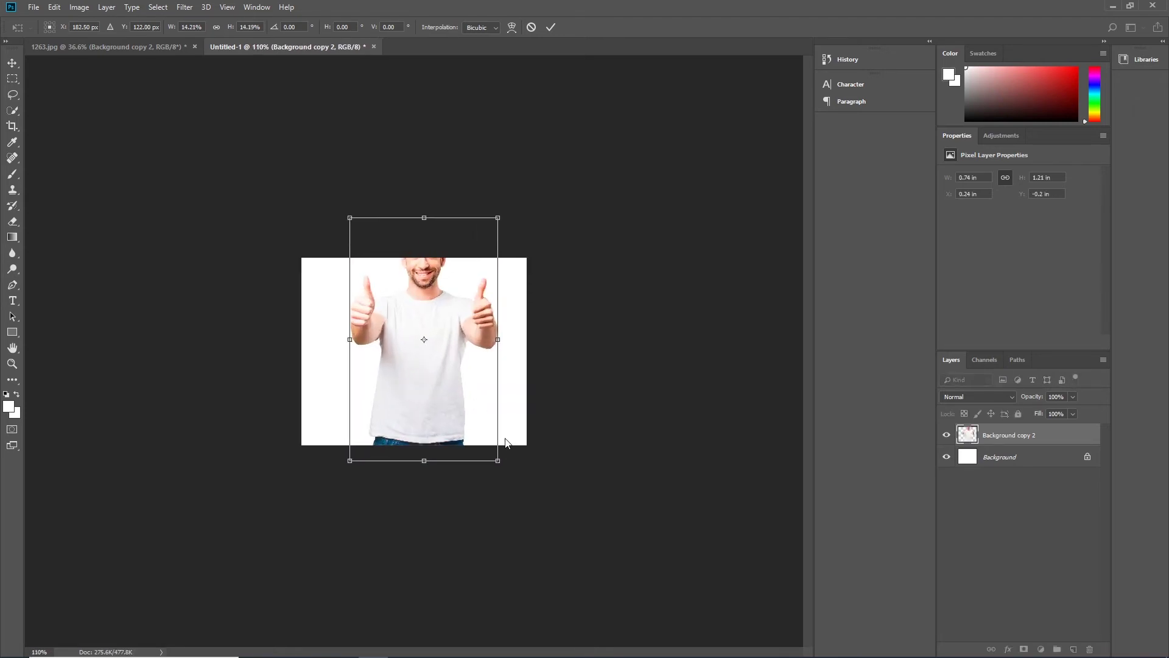
pyautogui.moveTo(497, 461); pyautogui.dragTo(524, 474)
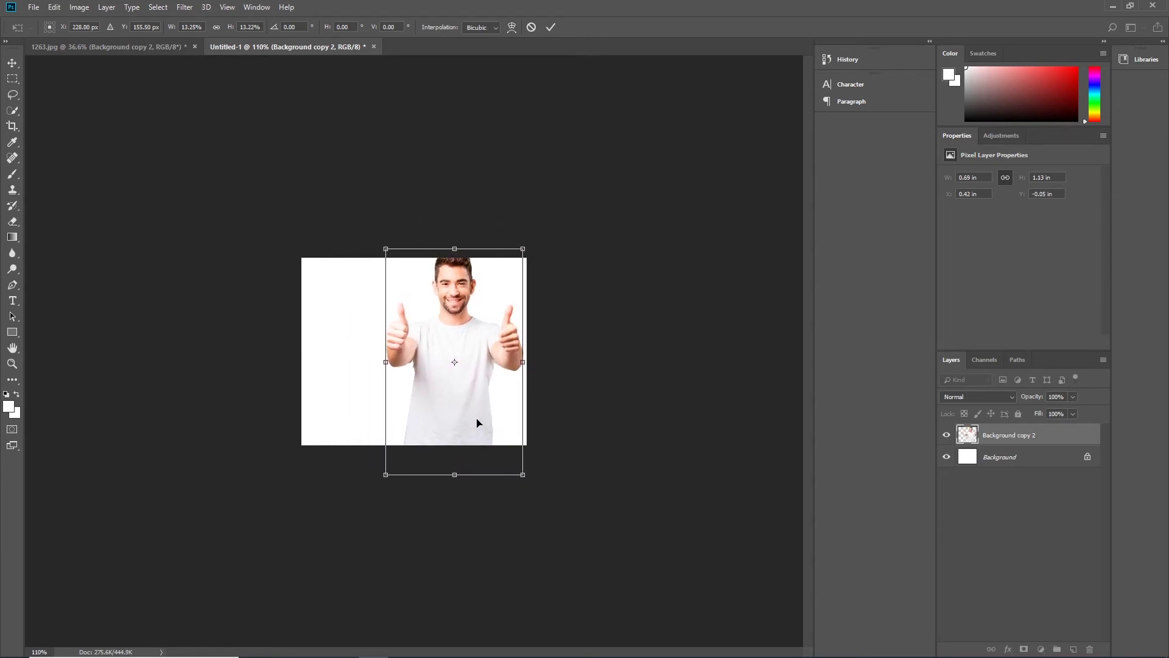
pyautogui.moveTo(476, 422); pyautogui.dragTo(444, 431)
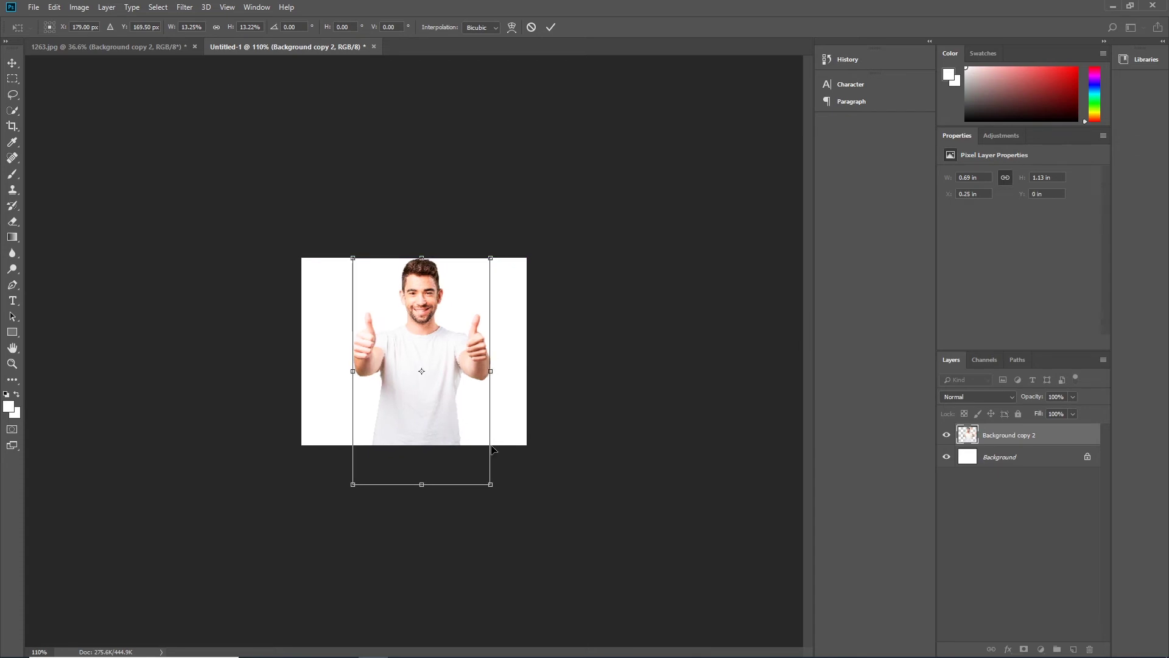
pyautogui.press('Return')
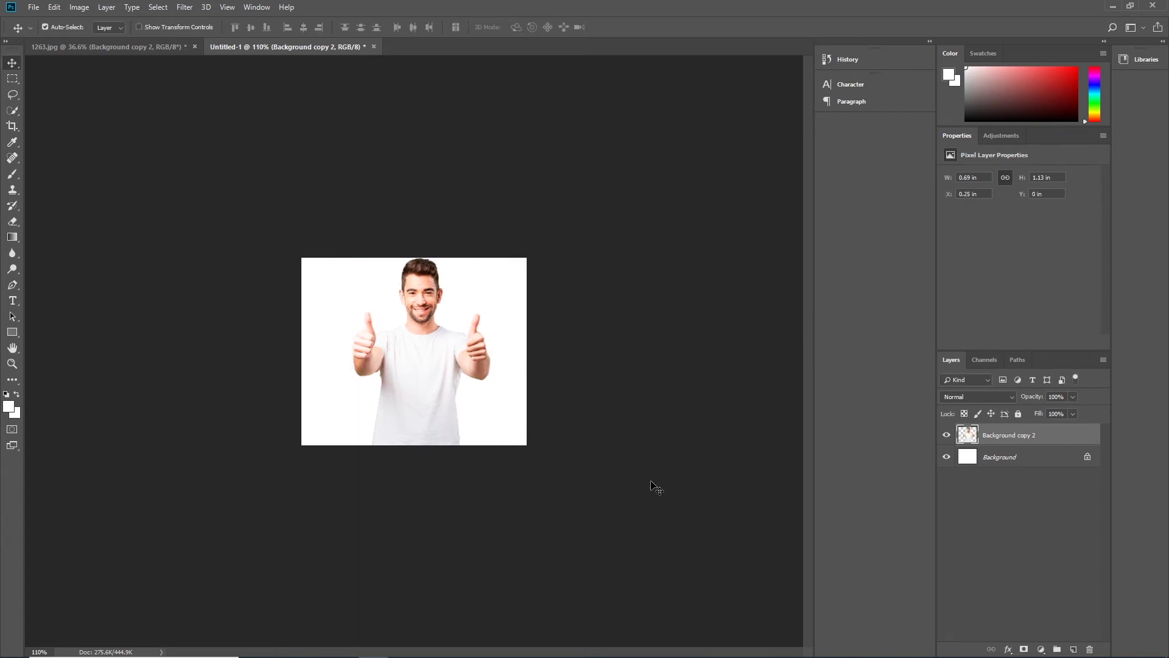
# - Hide the white Background layer and set up a Save for Web export in PNG-24 format
pyautogui.click(947, 457)
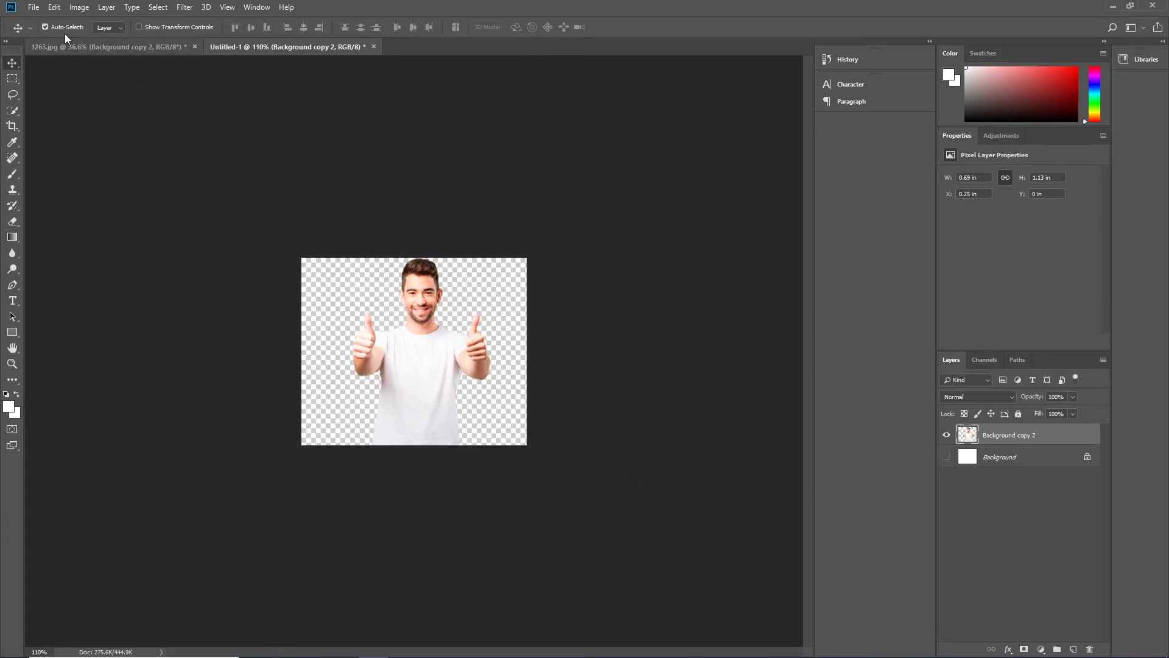
pyautogui.click(34, 8)
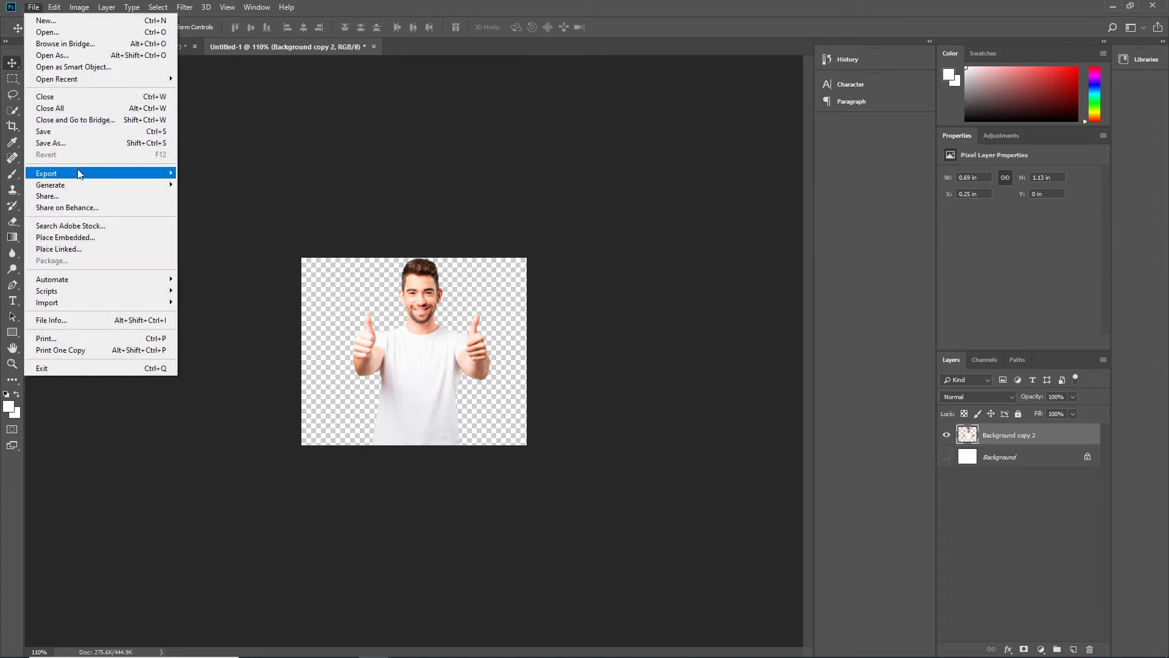
pyautogui.moveTo(143, 175)
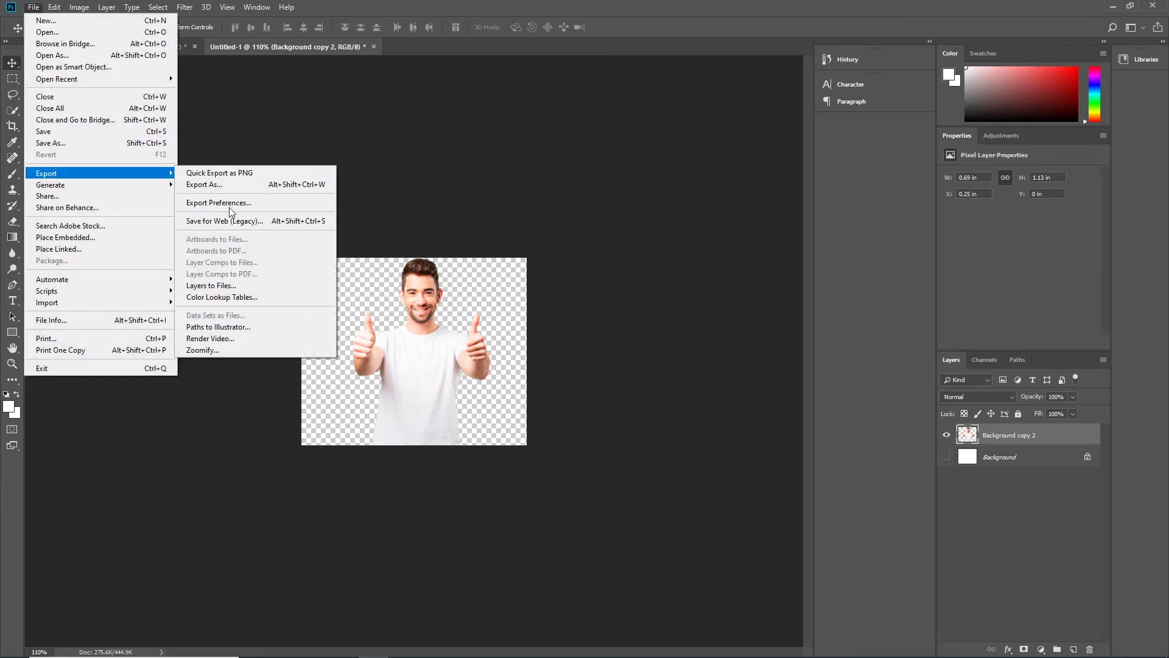
pyautogui.click(298, 220)
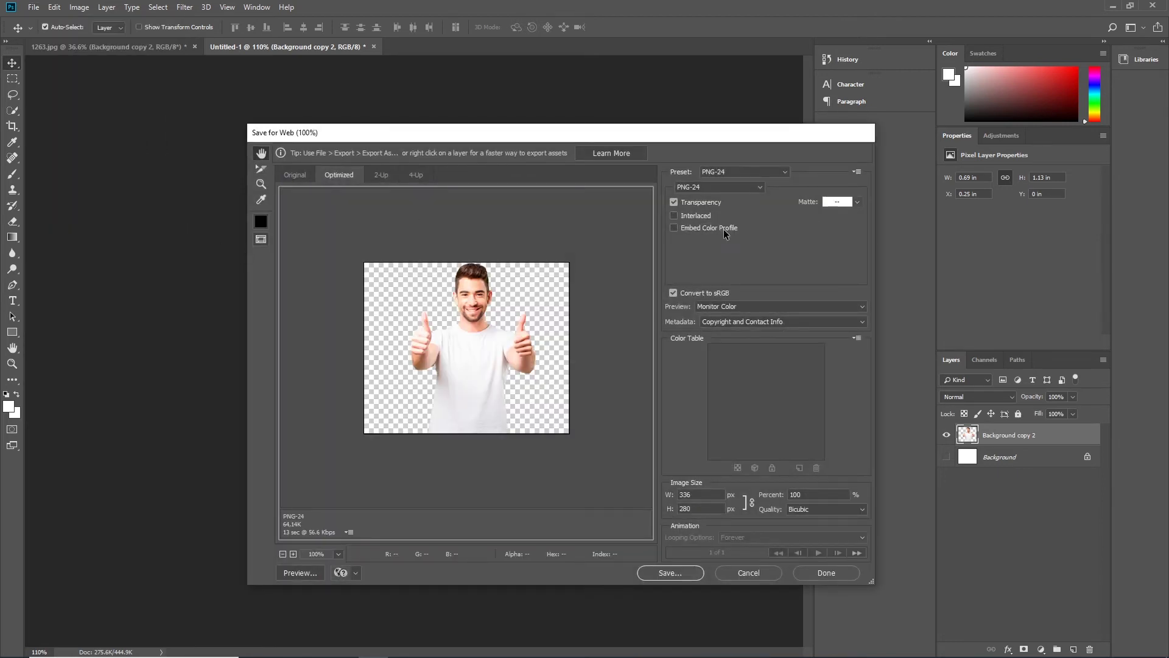
pyautogui.click(762, 189)
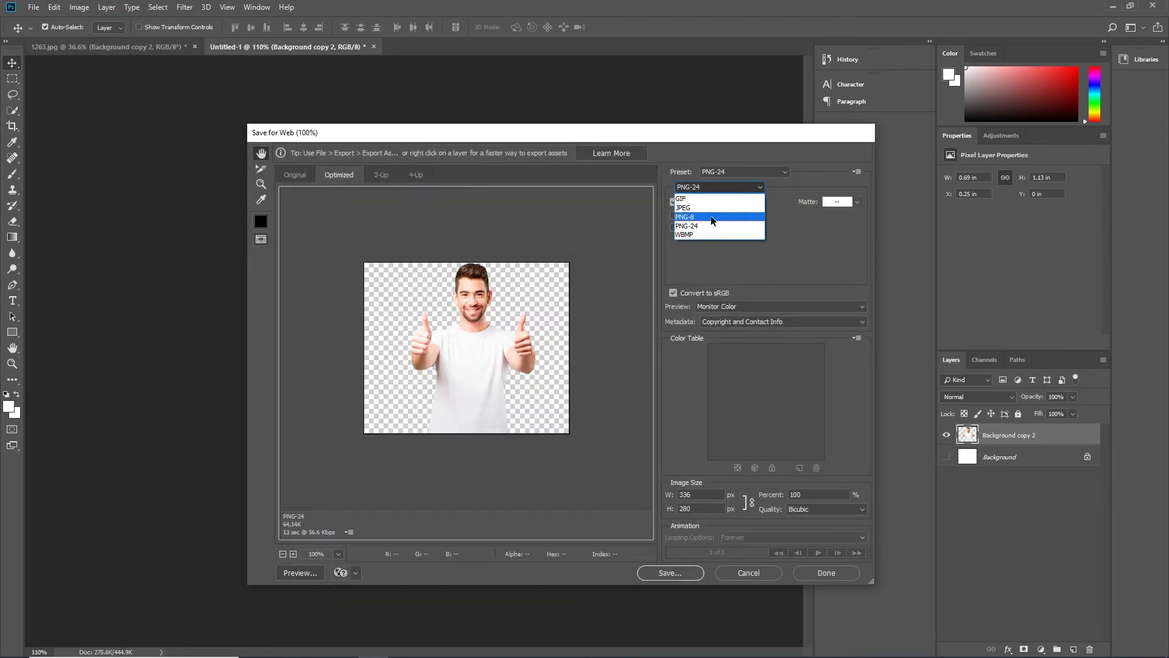
pyautogui.click(702, 224)
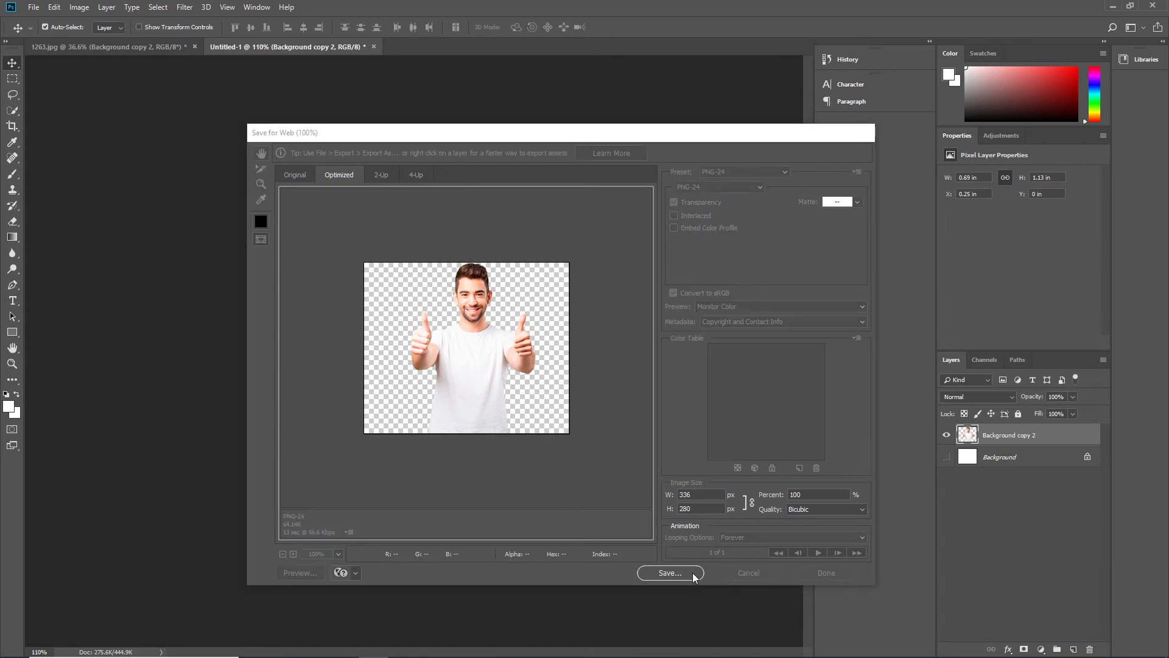
# - Save the exported picture as image1.png in the study banner project's image folder
pyautogui.click(695, 572)
pyautogui.click(466, 172)
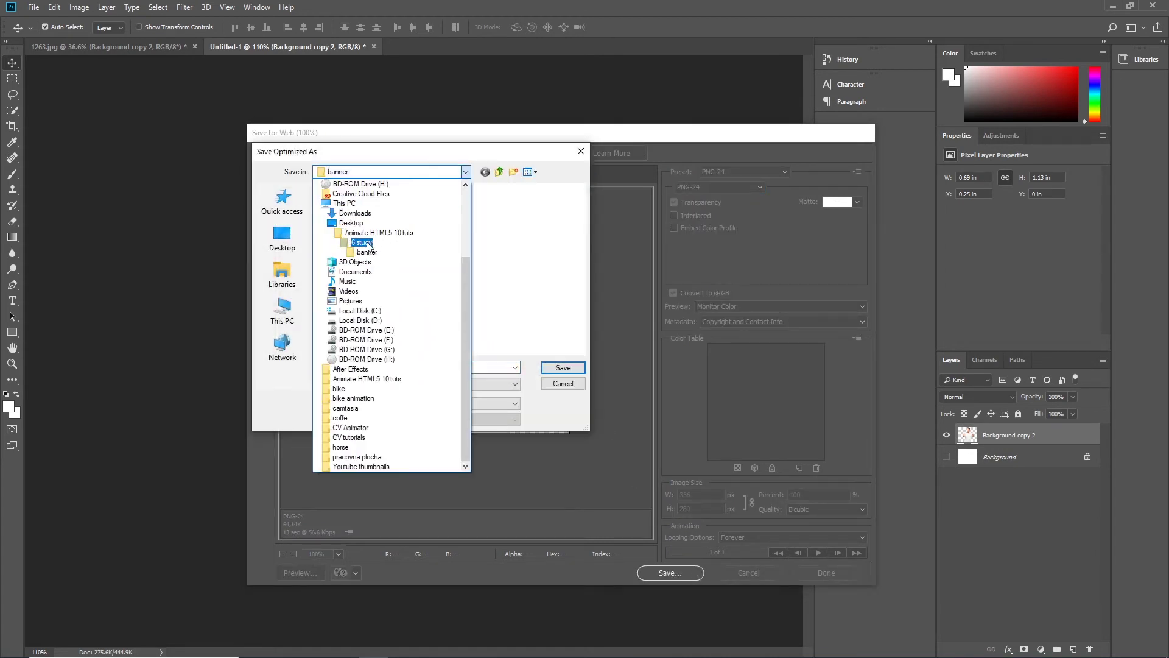
pyautogui.click(363, 243)
pyautogui.click(466, 173)
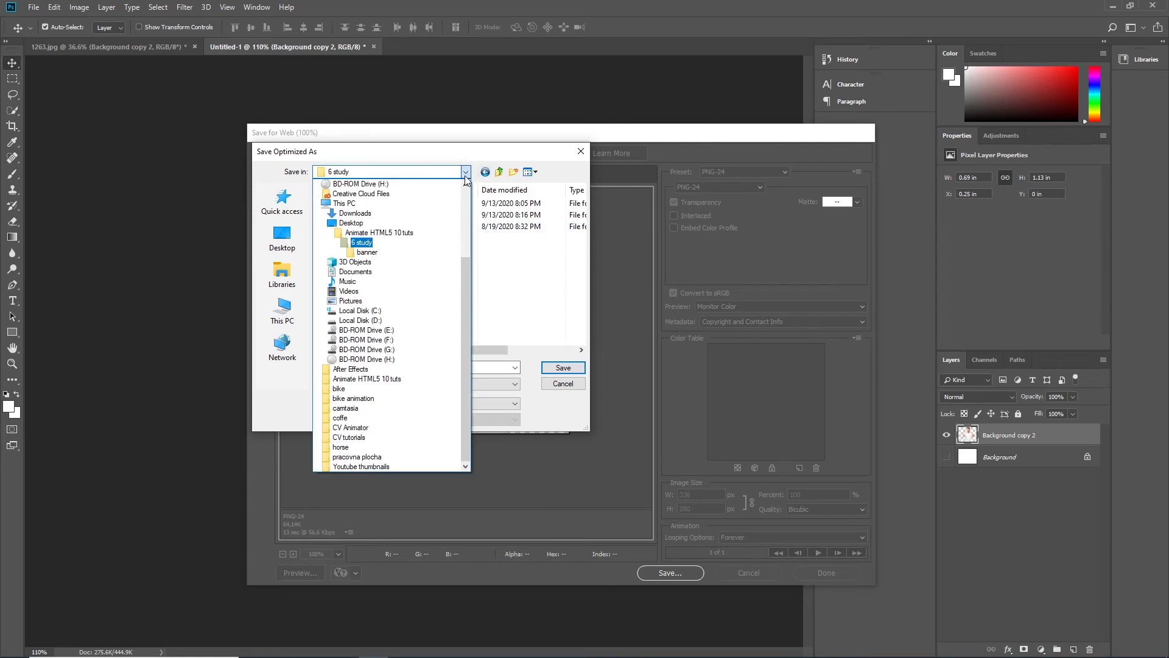
pyautogui.click(374, 232)
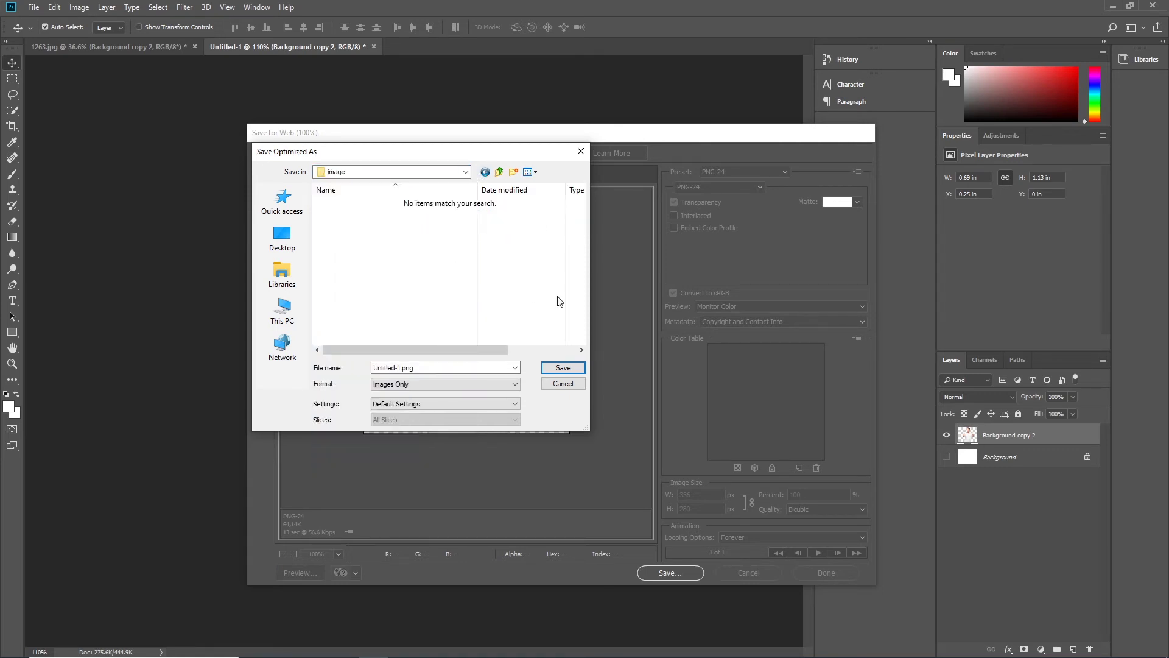
pyautogui.doubleClick(430, 367)
pyautogui.write('image')
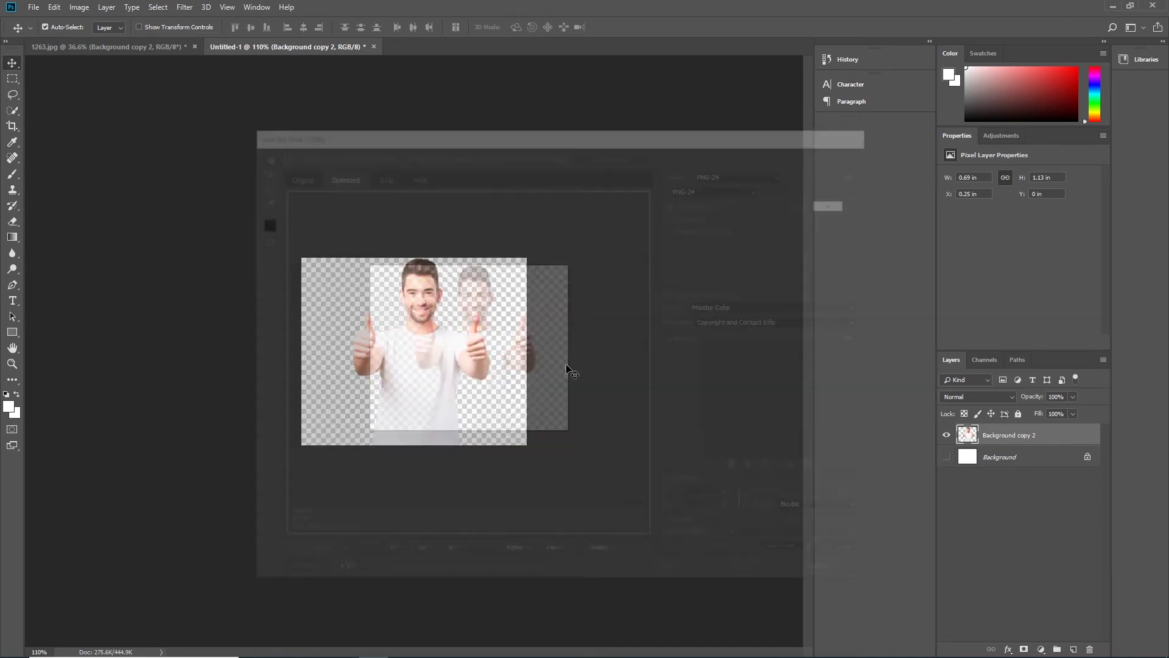
# - Switch to File Explorer, open the image folder inside study banner, and select image1.png
pyautogui.click(432, 645)
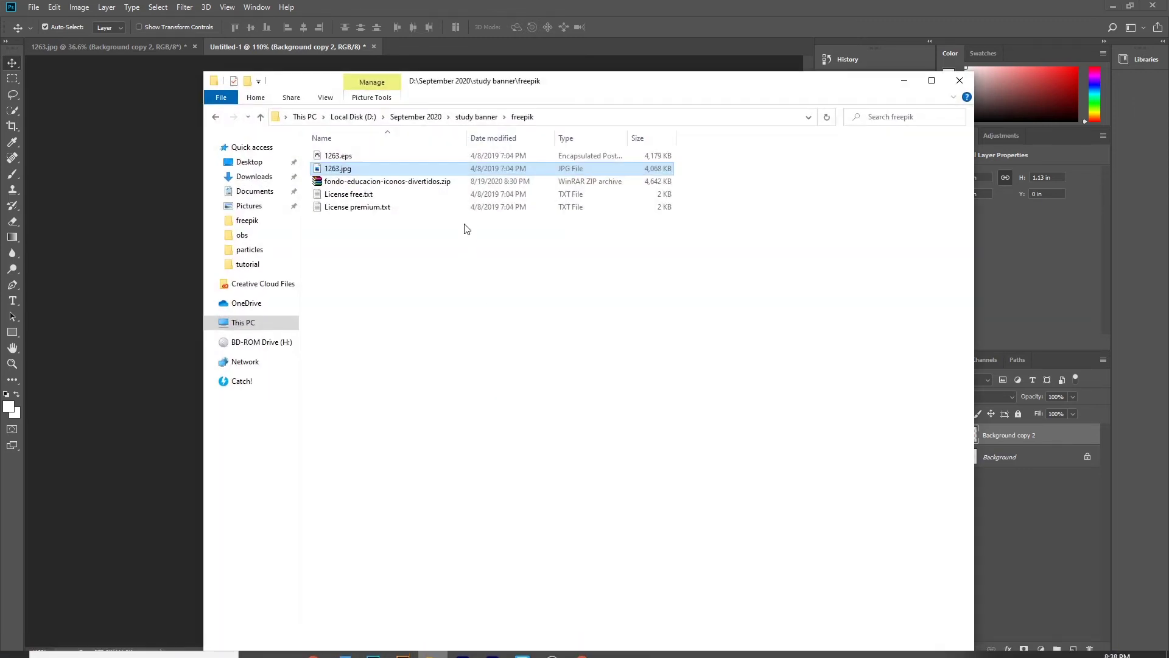
pyautogui.click(476, 119)
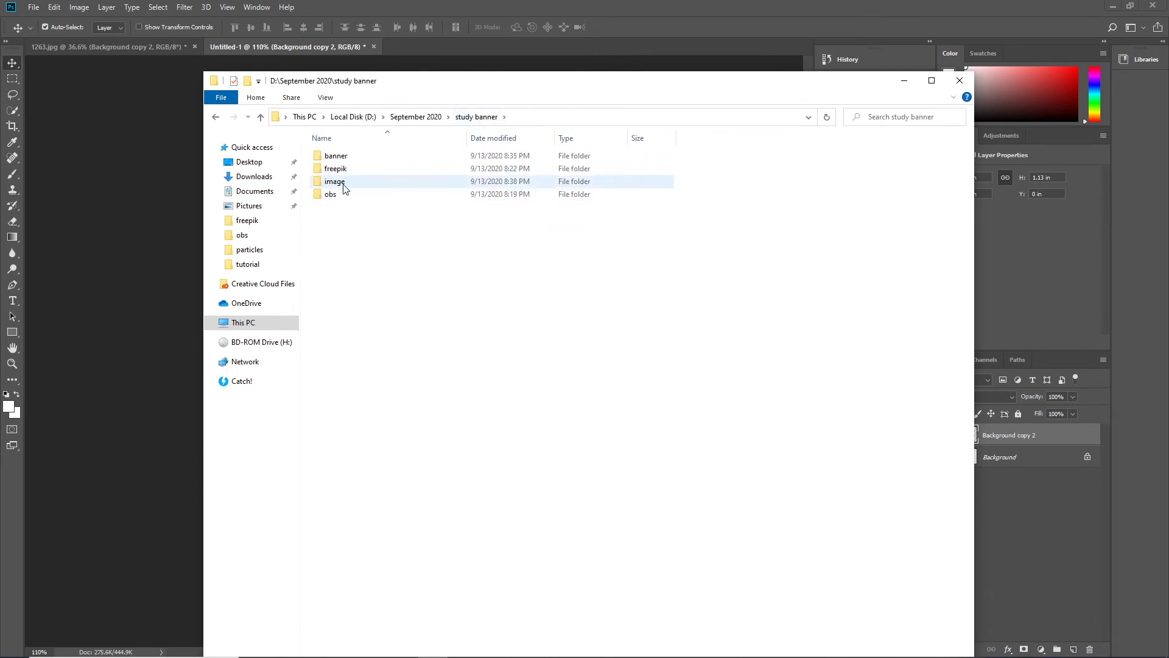
pyautogui.doubleClick(384, 182)
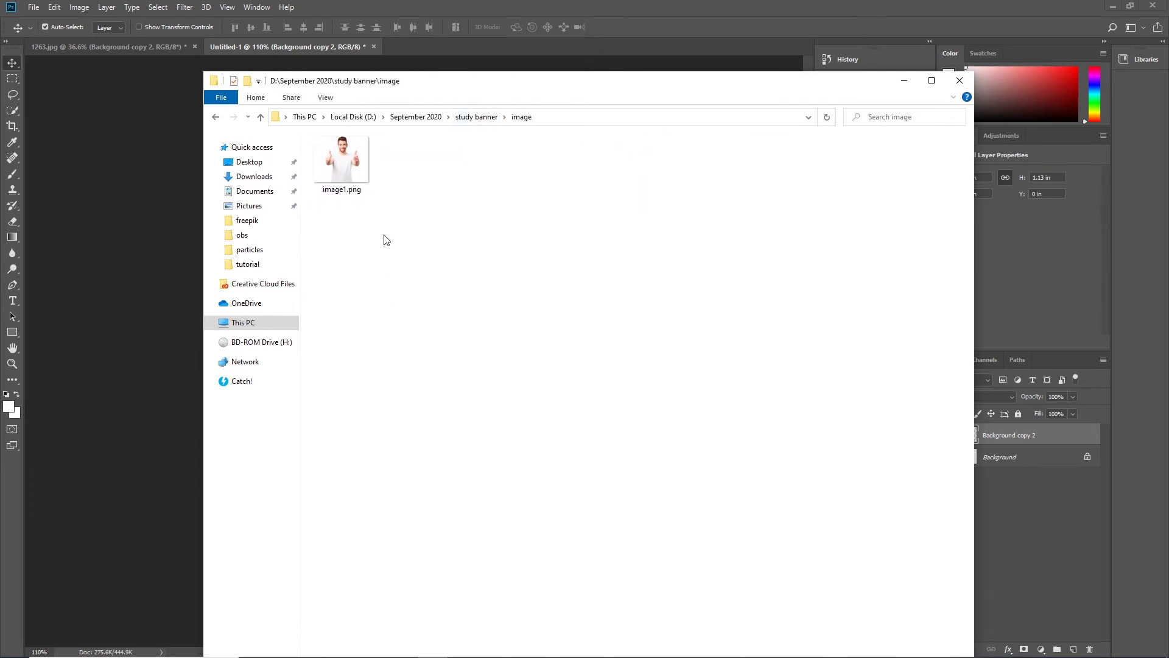
pyautogui.click(344, 168)
# - Switch to Adobe Animate, return the playhead to frame 1, and add a new layer above mainIcons
pyautogui.moveTo(523, 650)
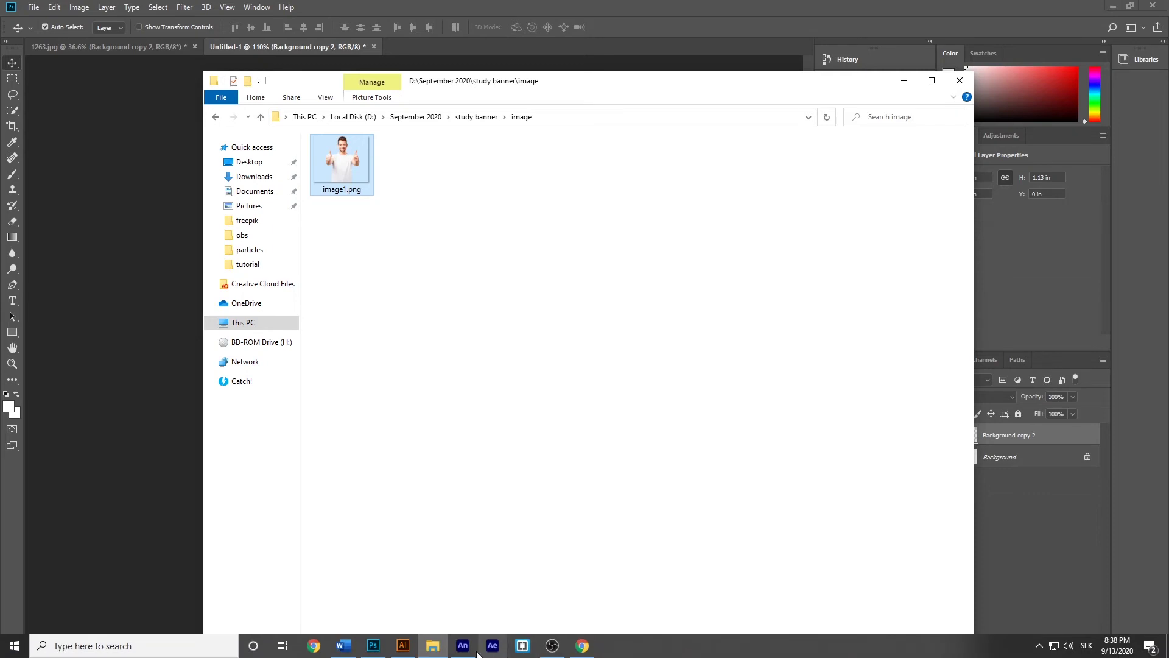
pyautogui.moveTo(464, 650)
pyautogui.click(462, 606)
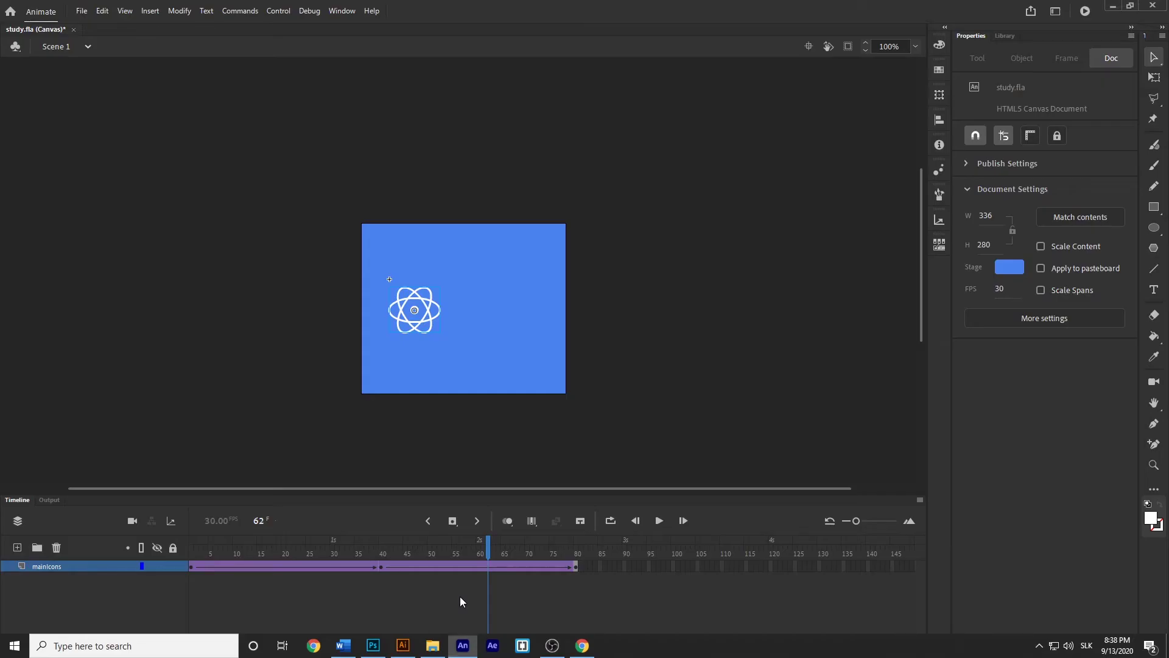
pyautogui.click(481, 544)
pyautogui.moveTo(480, 544); pyautogui.dragTo(146, 546)
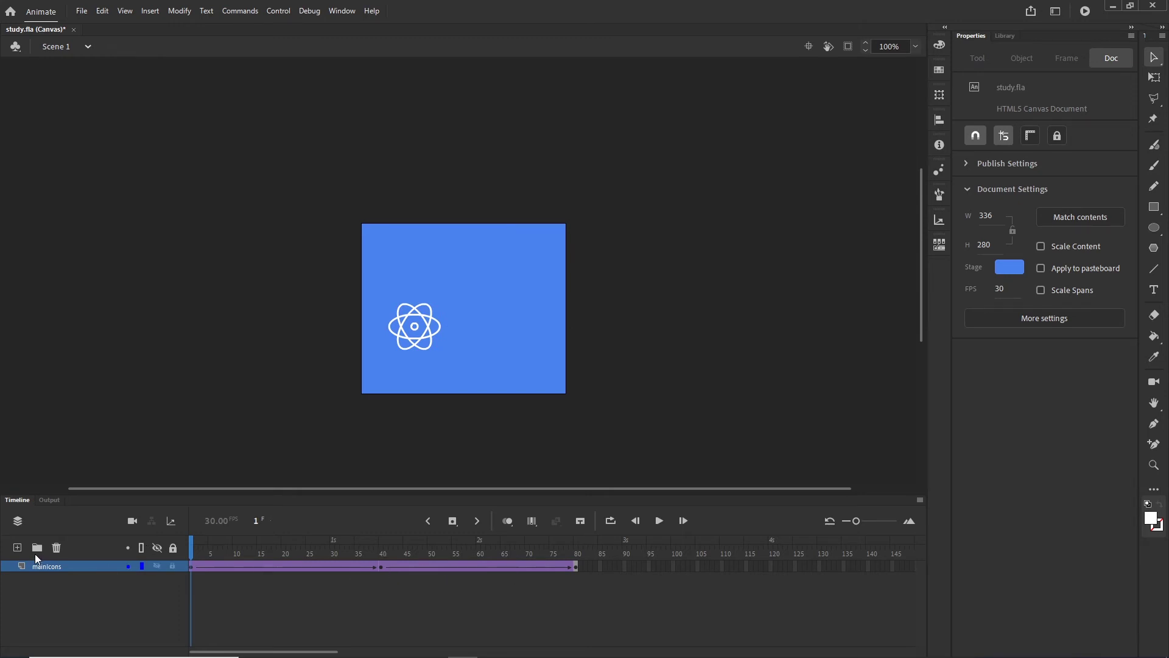
pyautogui.click(19, 547)
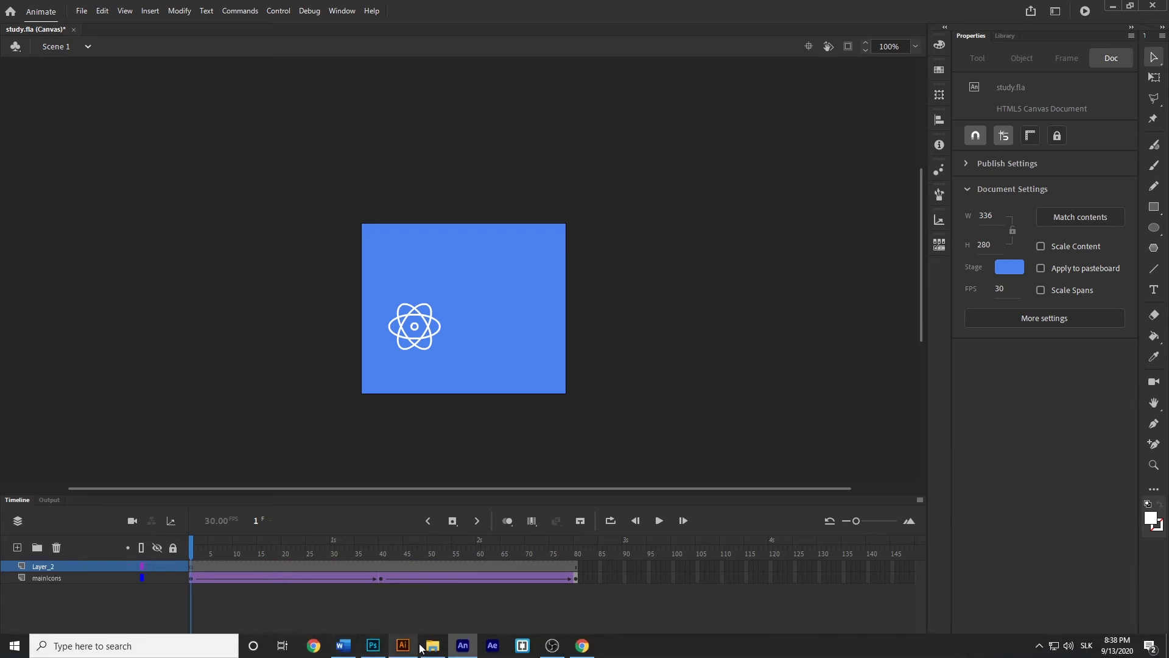
# - Bring image1.png from File Explorer onto the stage in the new layer and move it to about X 90, Y 18
pyautogui.click(430, 646)
pyautogui.moveTo(644, 91); pyautogui.dragTo(702, 349)
pyautogui.moveTo(429, 428); pyautogui.dragTo(525, 284)
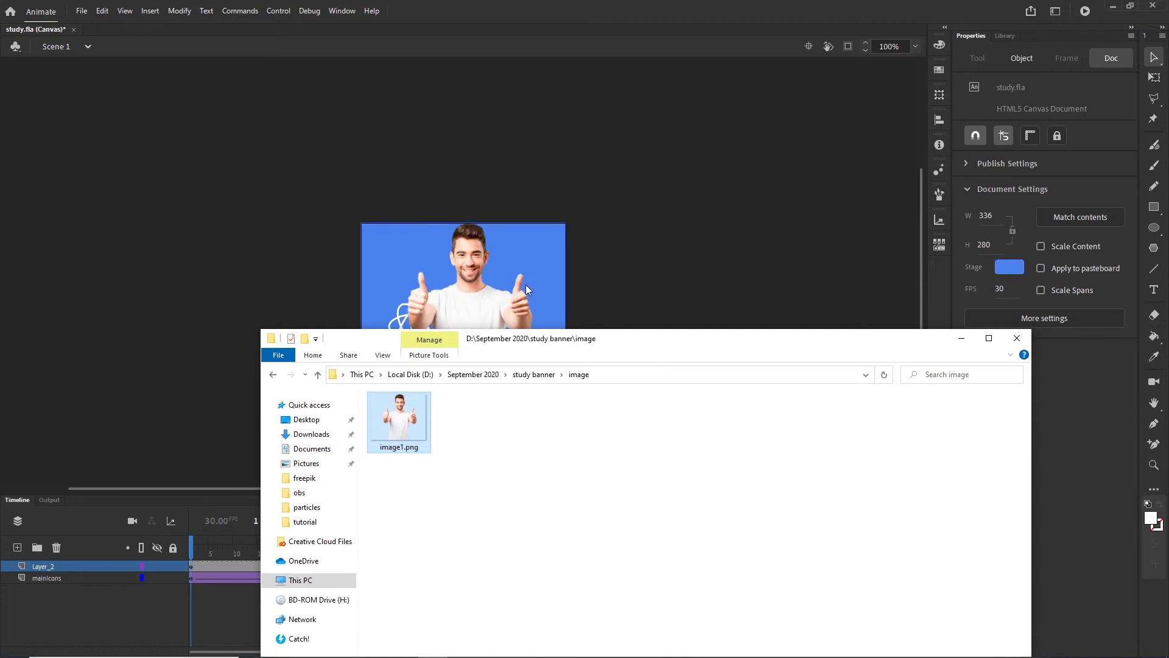
pyautogui.click(961, 338)
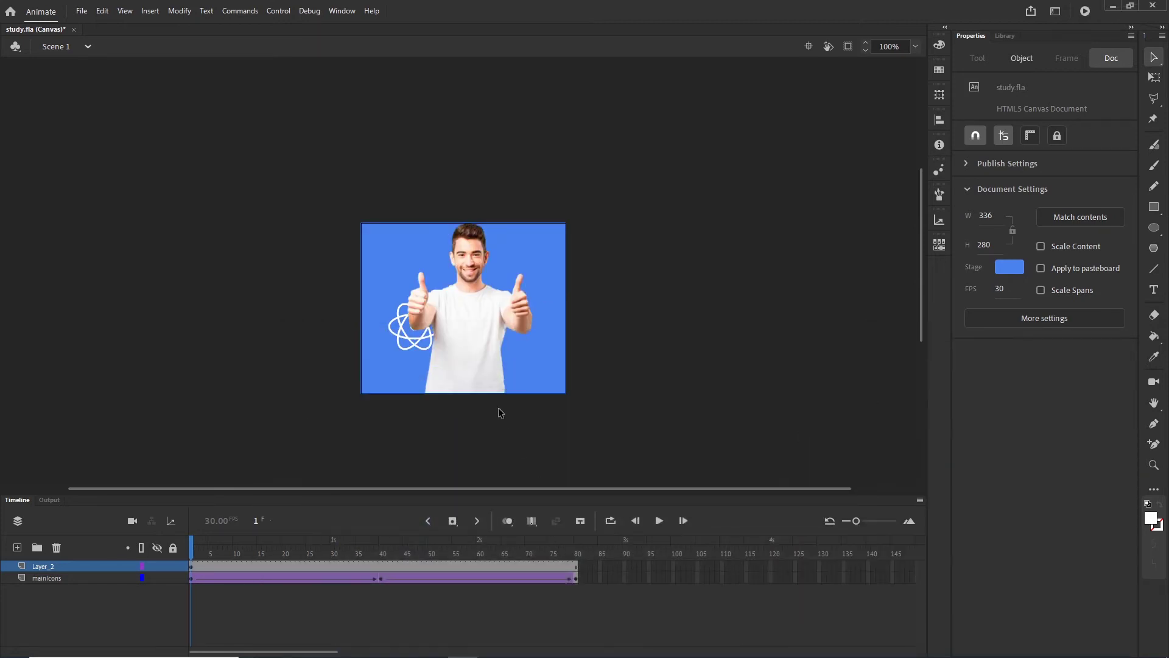
pyautogui.moveTo(503, 367); pyautogui.dragTo(545, 380)
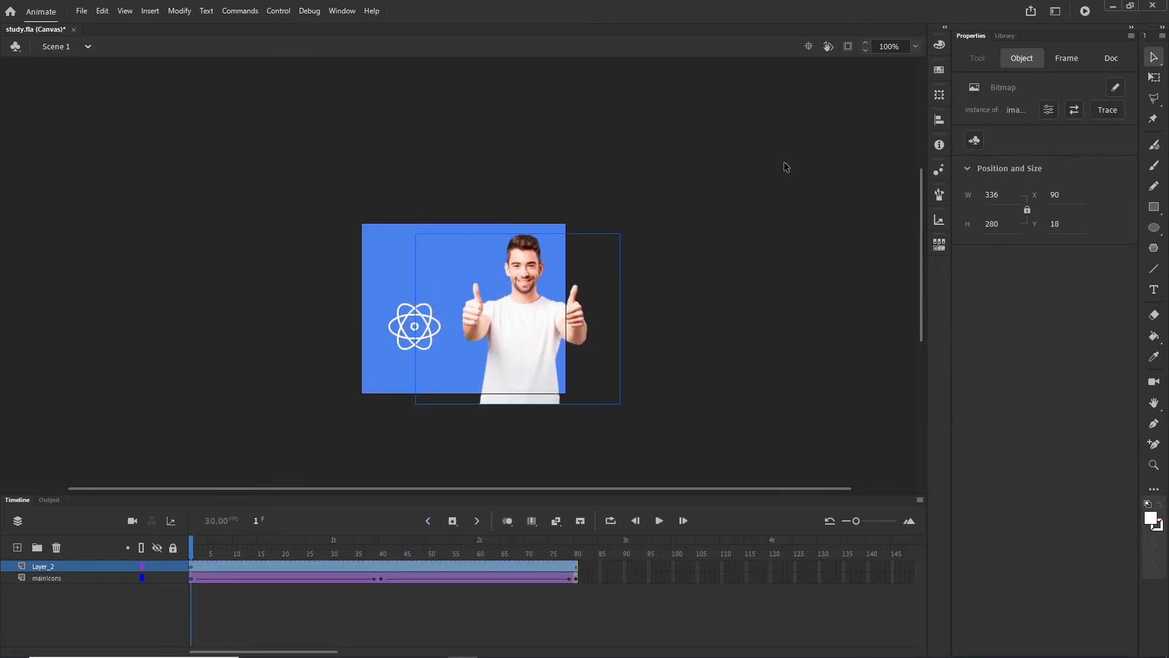
# - Clip the content outside the stage and scrub the timeline to frame 49 to preview the icon animation beside the man
pyautogui.click(849, 47)
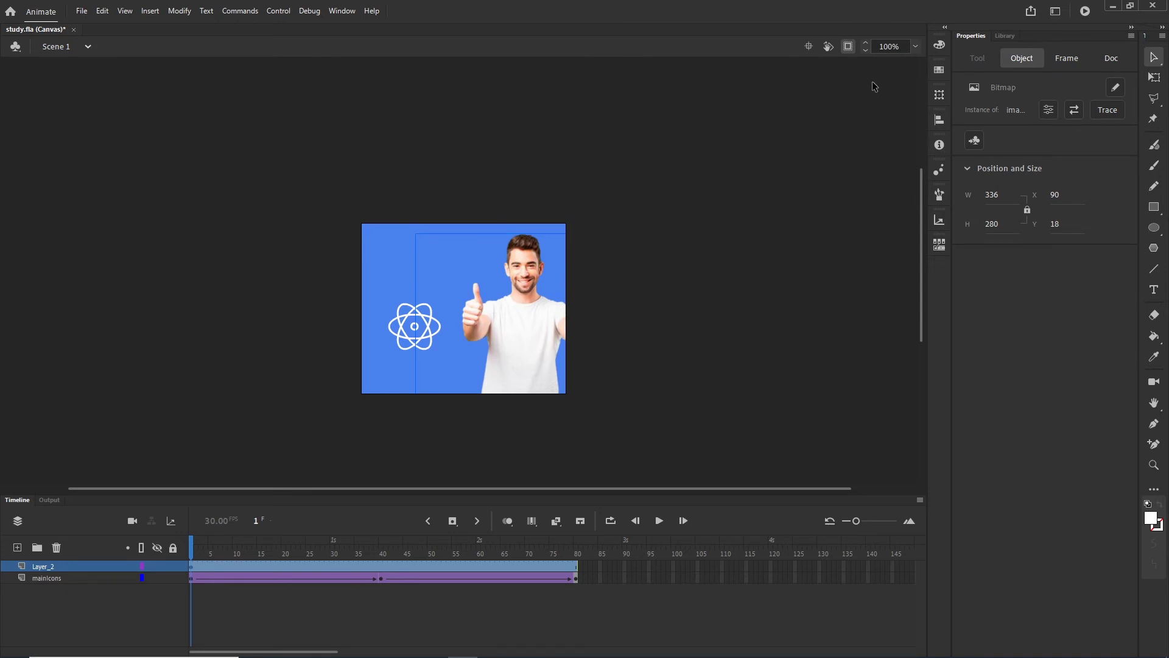
pyautogui.click(849, 46)
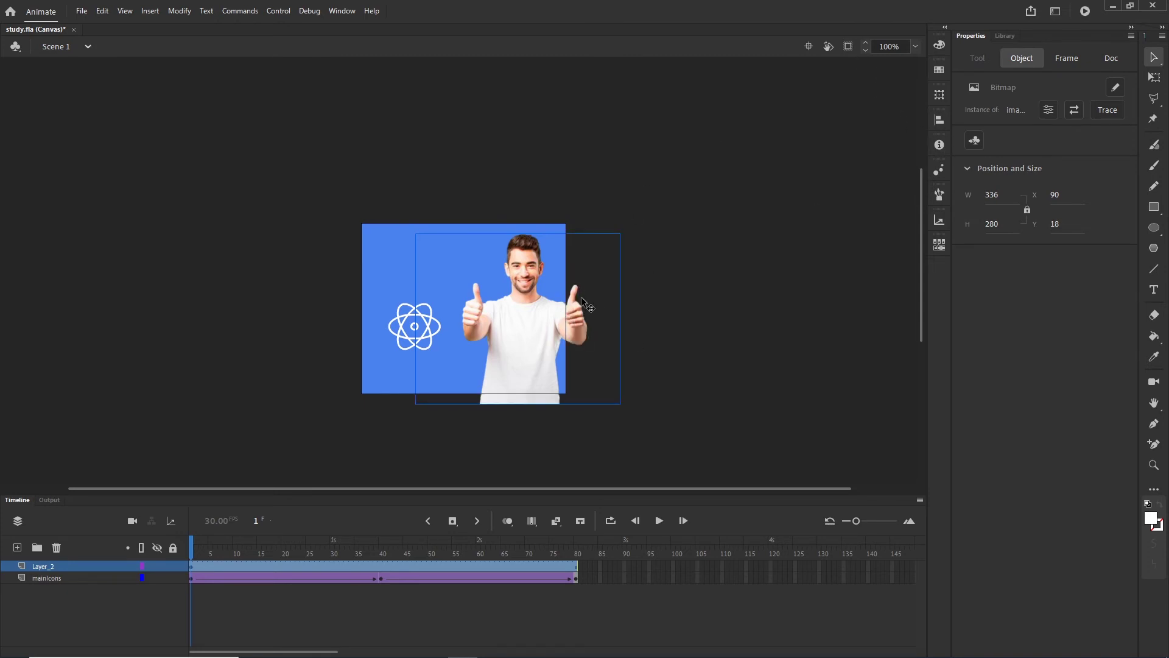
pyautogui.click(848, 47)
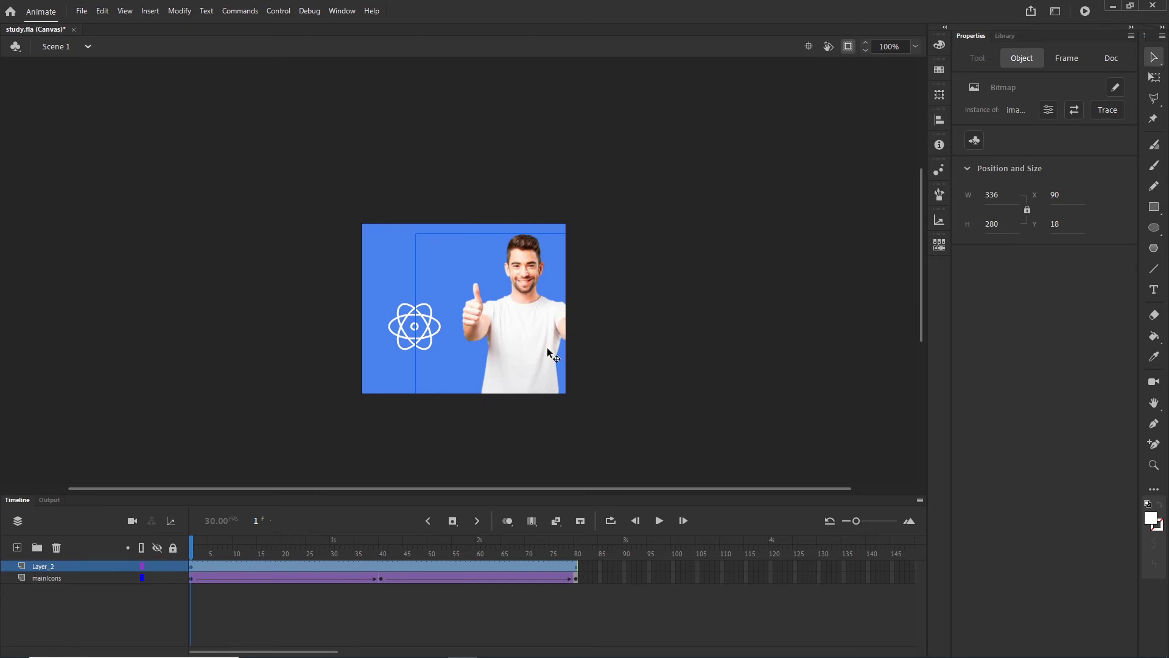
pyautogui.moveTo(199, 551); pyautogui.dragTo(425, 554)
pyautogui.click(156, 603)
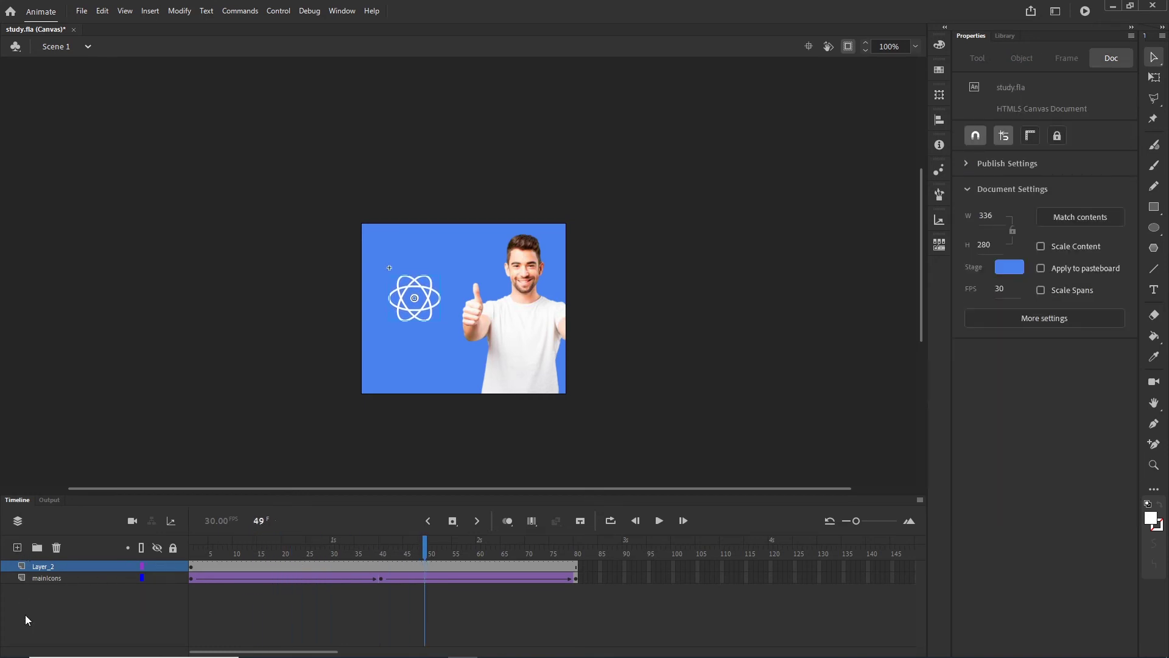
# - Add a new layer above the man's layer and draw a white rectangle without stroke below the atom icon
pyautogui.click(17, 548)
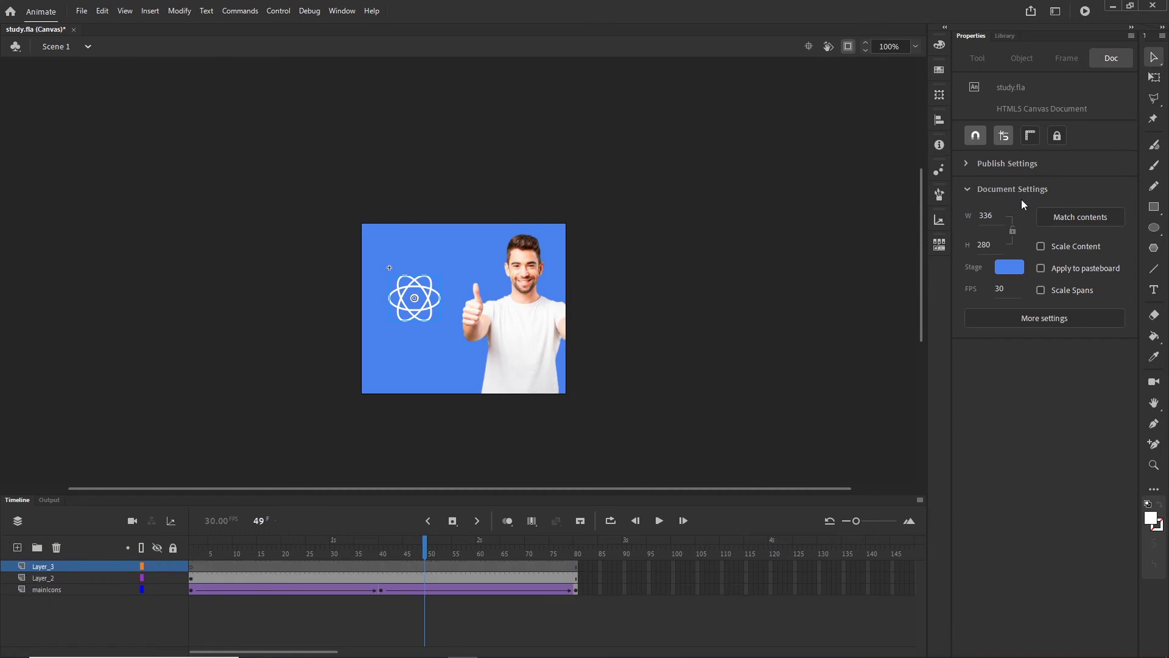
pyautogui.click(1159, 208)
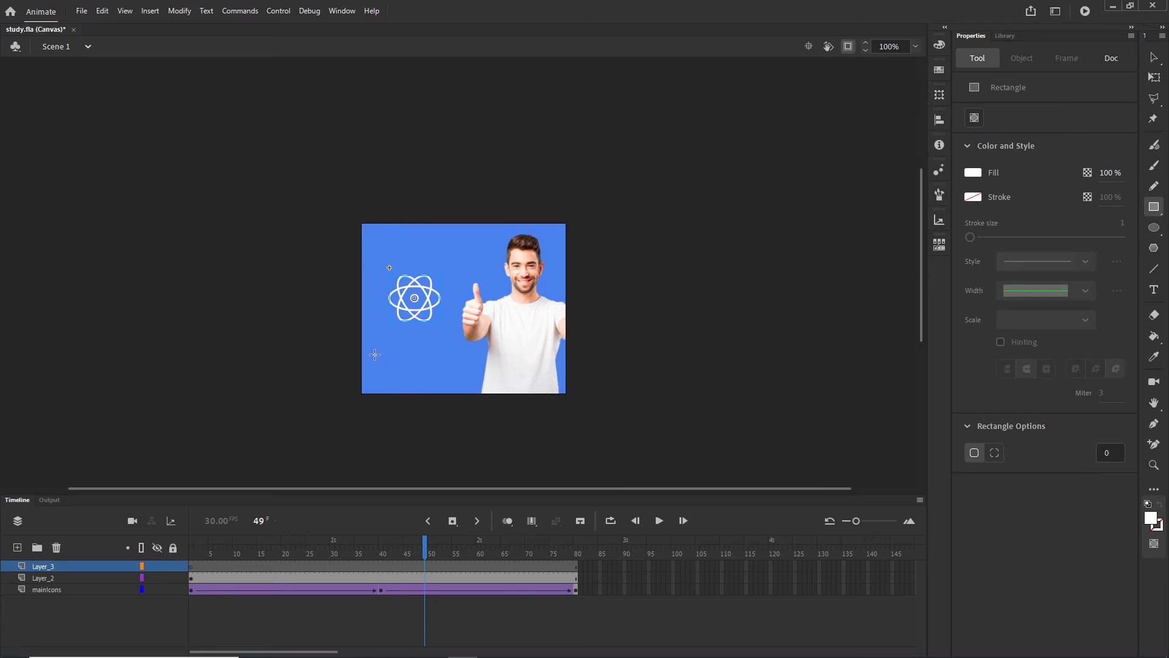
pyautogui.moveTo(375, 354); pyautogui.dragTo(461, 382)
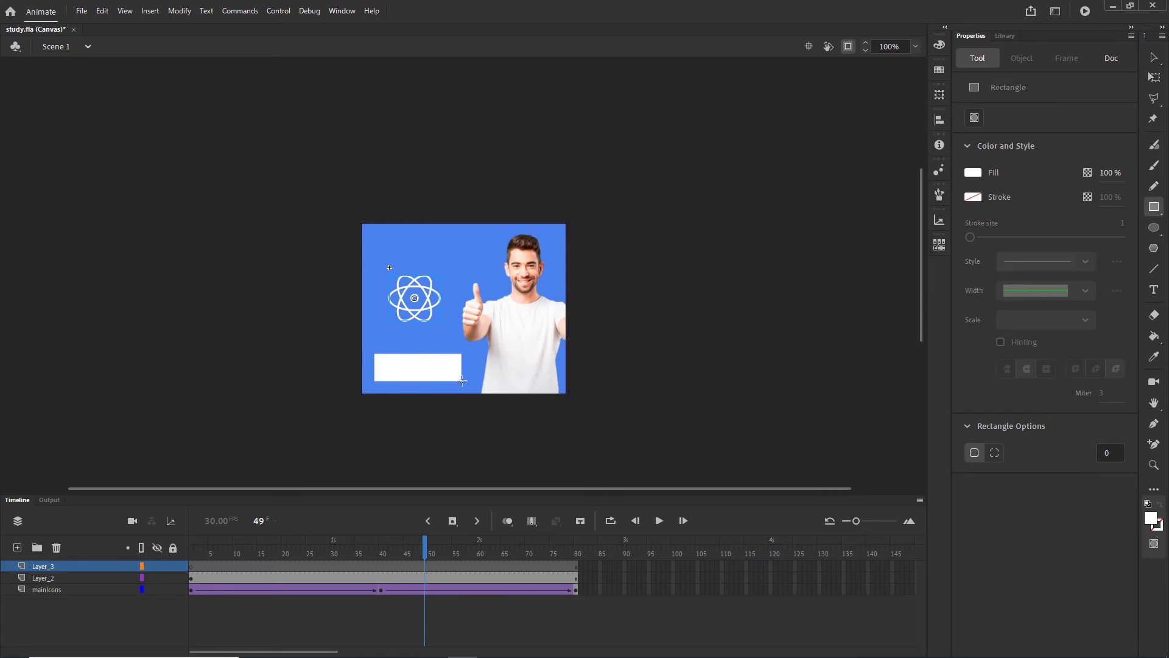
# - Add the static text "study online" over the white rectangle with a #3366FF blue fill
pyautogui.click(1154, 56)
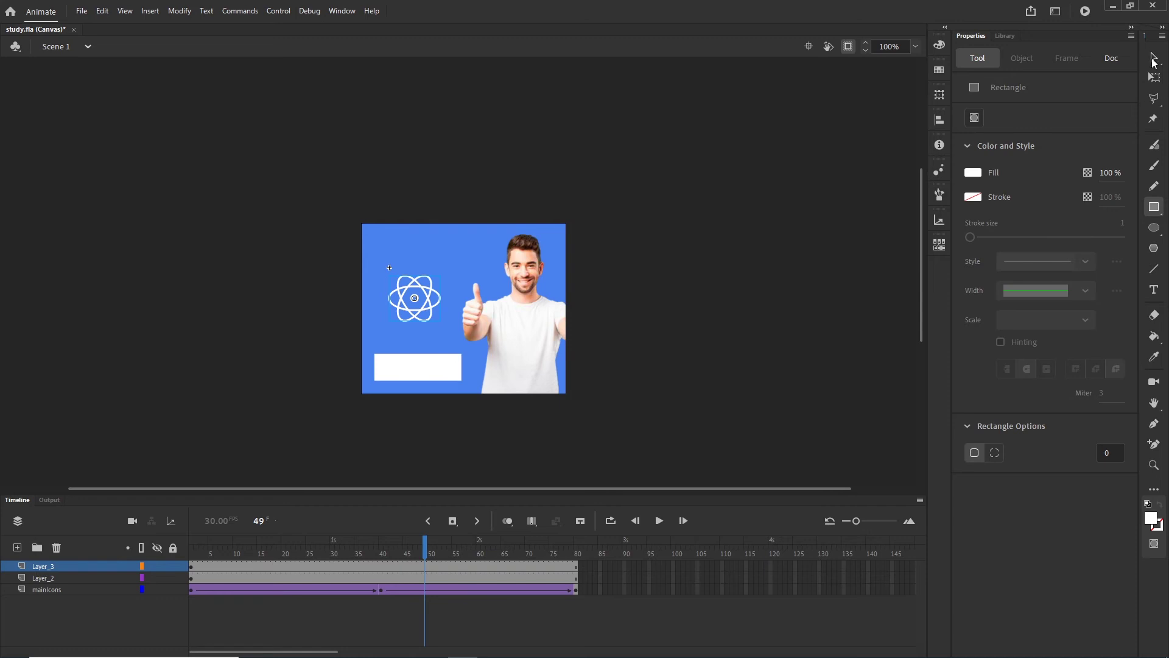
pyautogui.click(1152, 290)
pyautogui.click(973, 241)
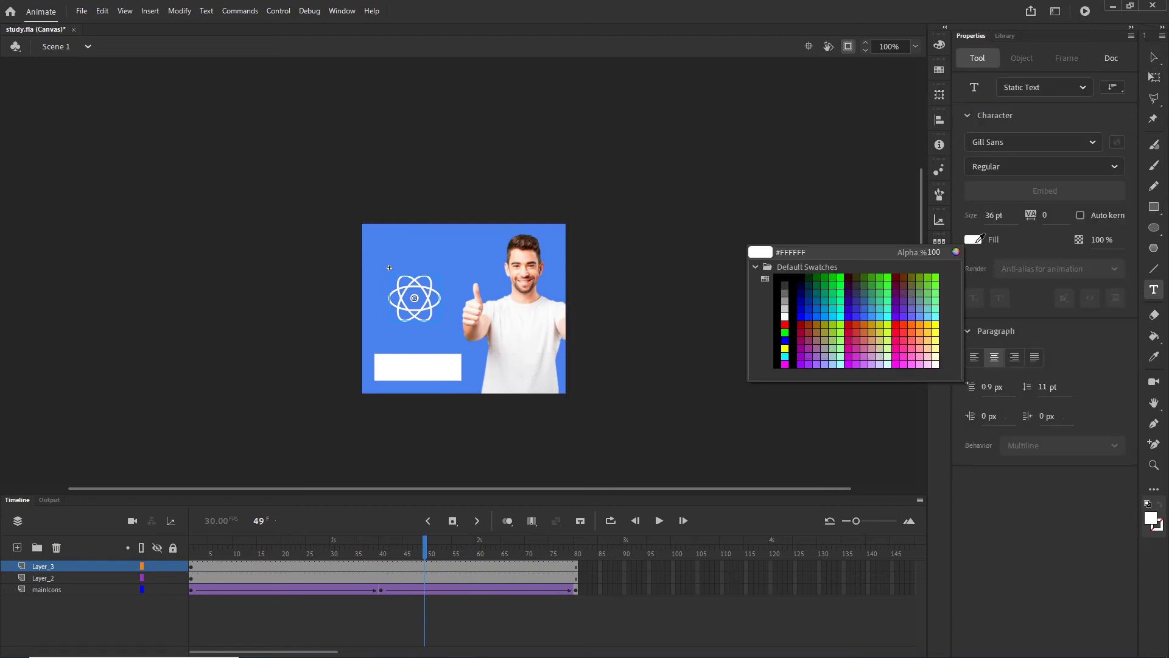
pyautogui.click(865, 316)
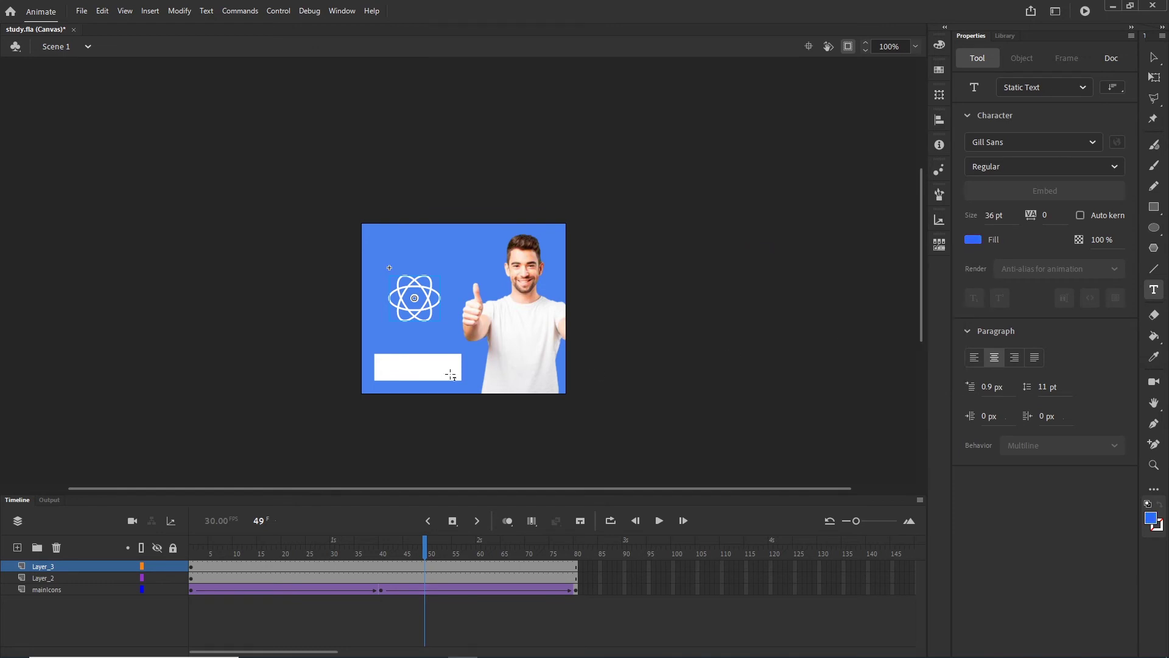
pyautogui.click(393, 372)
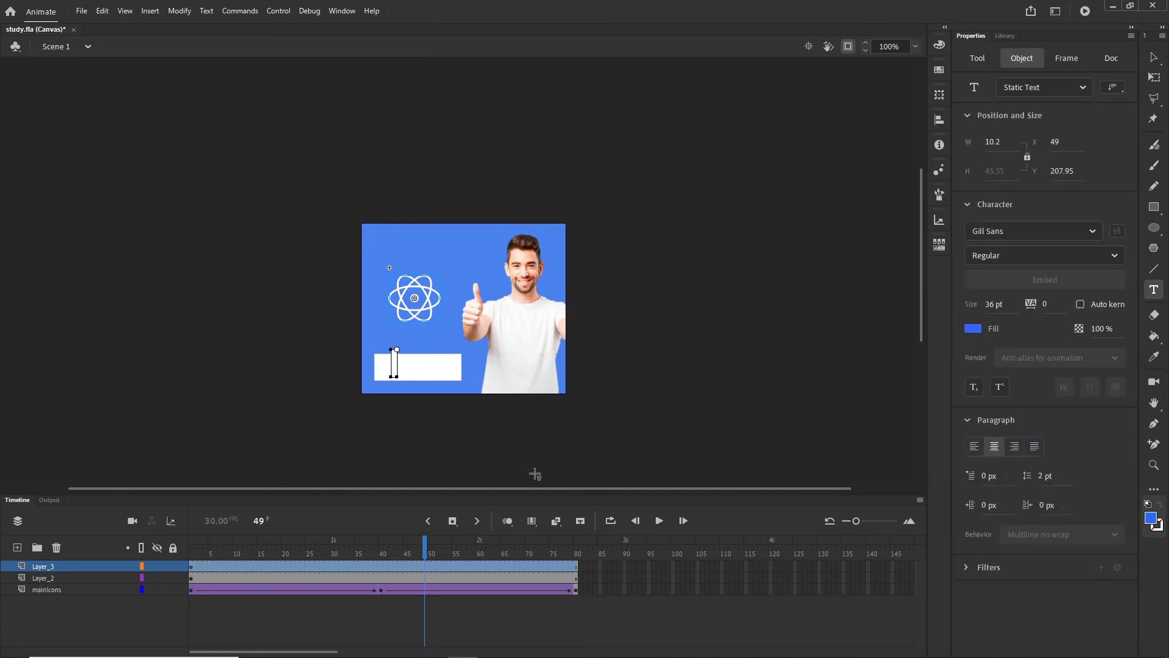
pyautogui.write('stuy')
pyautogui.press('BackSpace')
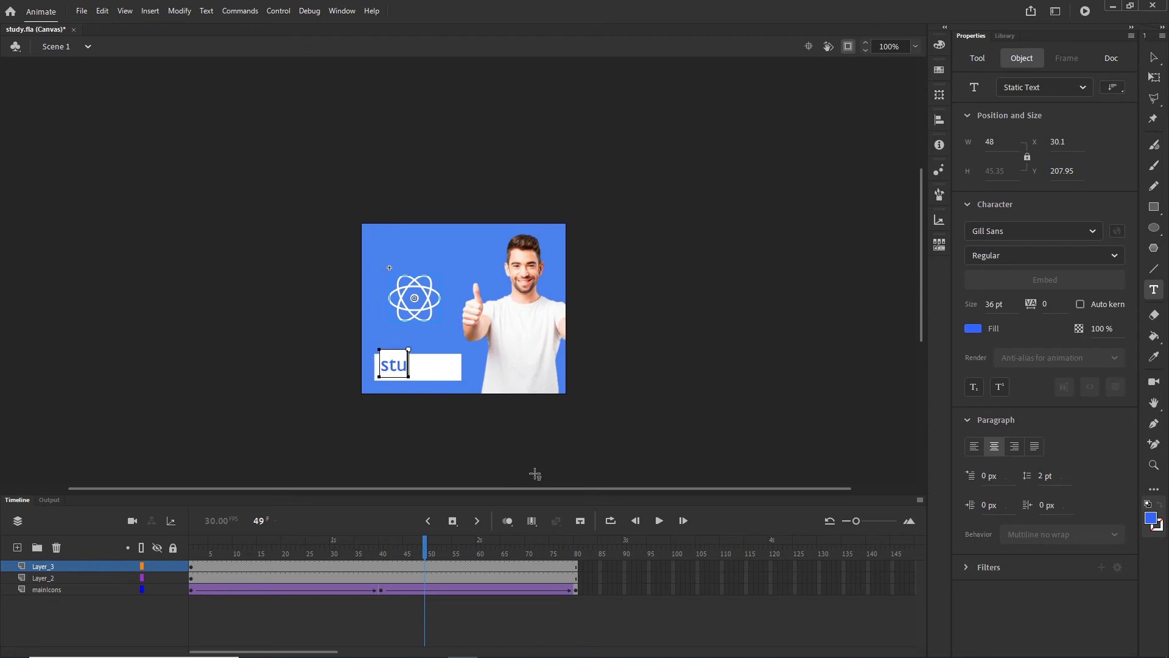
pyautogui.write('dy onlin')
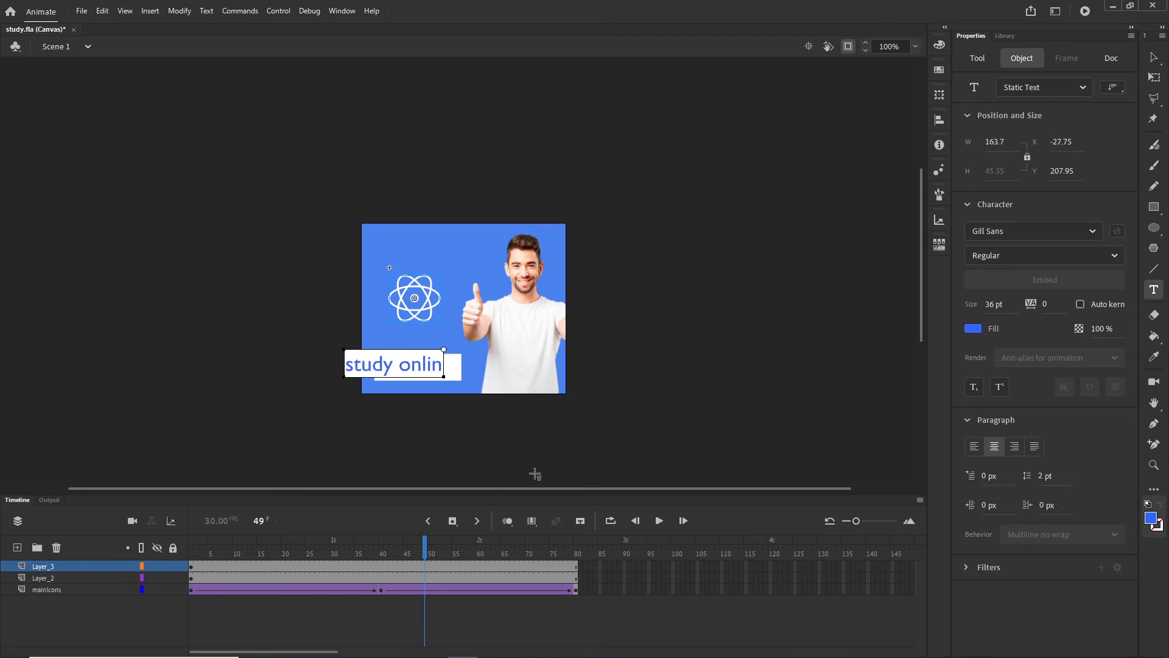
pyautogui.write('e')
# - Move the "study online" text onto the white rectangle and reduce its size to 27 pt
pyautogui.click(1154, 56)
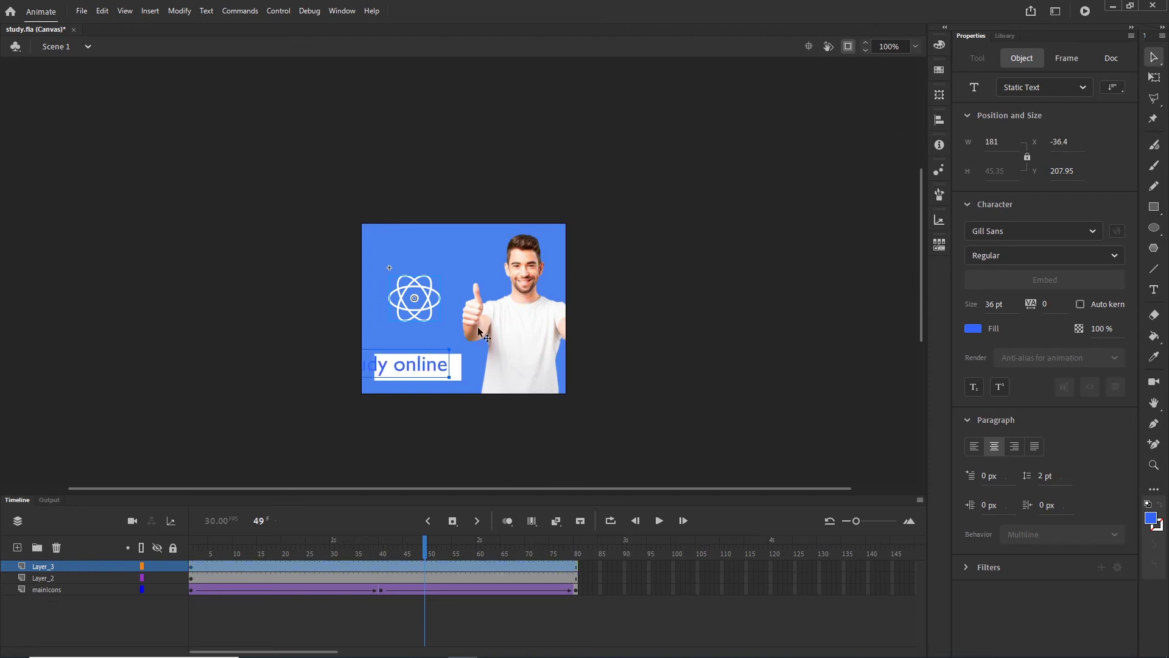
pyautogui.moveTo(433, 366); pyautogui.dragTo(458, 369)
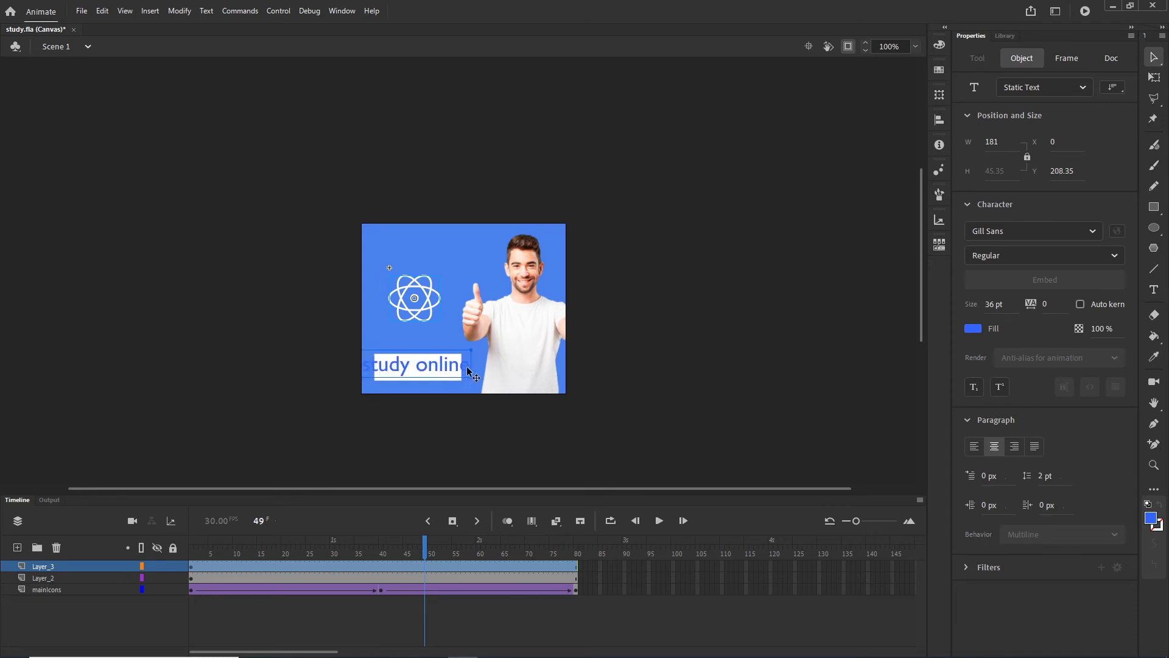
pyautogui.press('q')
pyautogui.moveTo(1003, 306); pyautogui.dragTo(998, 307)
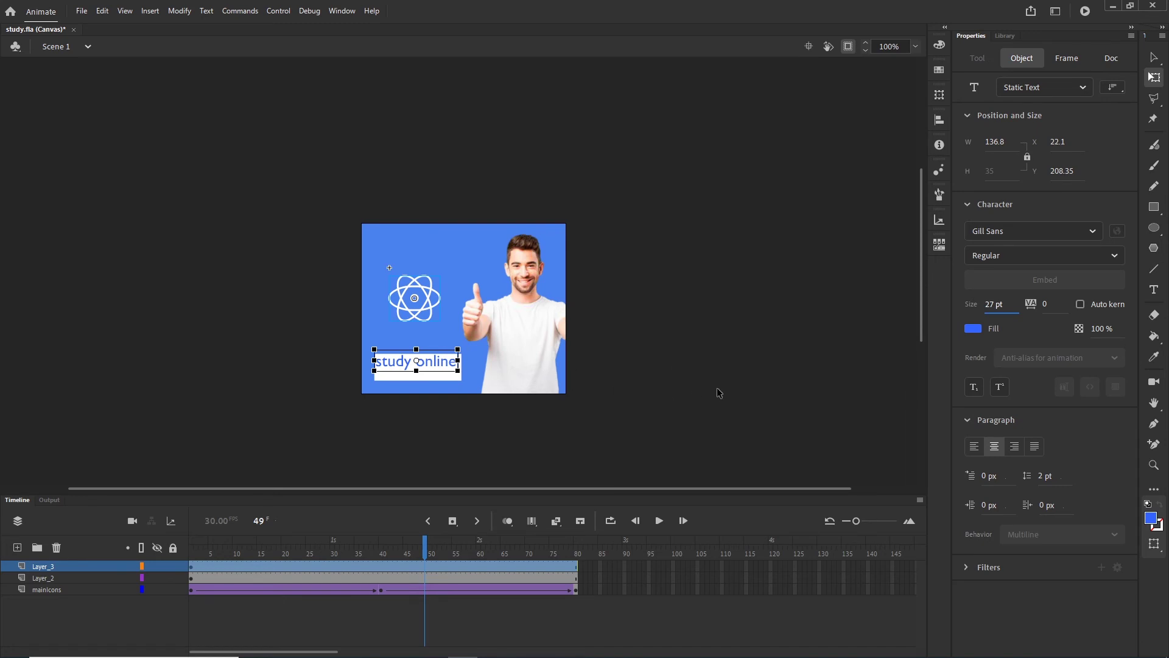
pyautogui.click(641, 401)
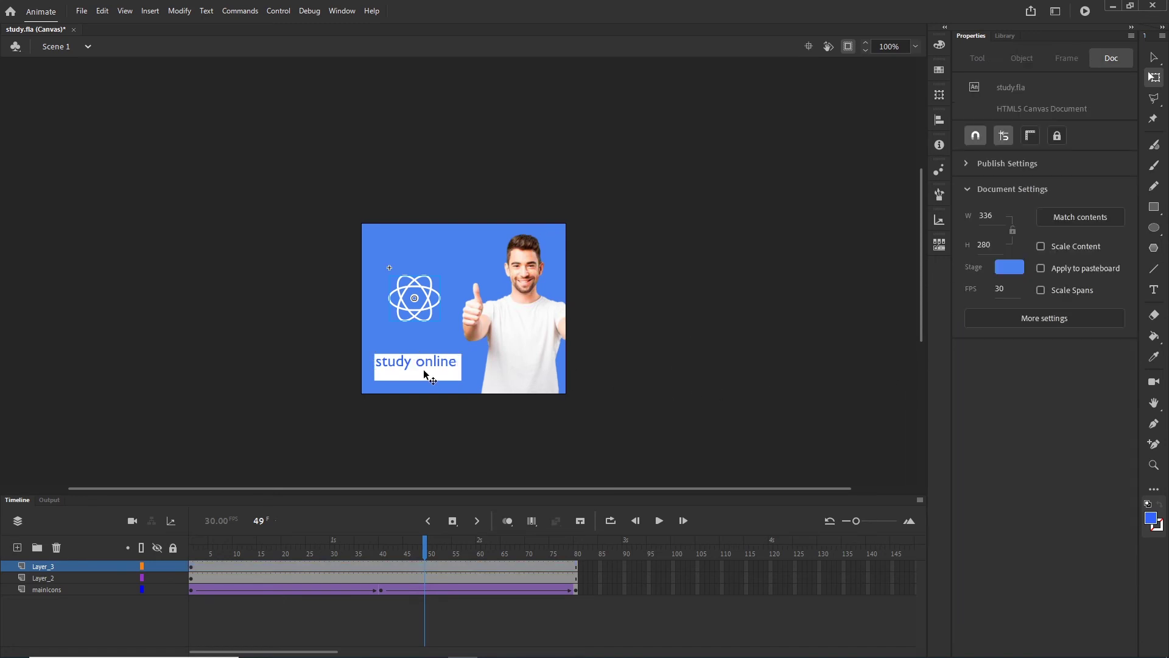
# - Nudge the "study online" text to about X 24, Y 217 to center it in the white rectangle
pyautogui.click(423, 369)
pyautogui.press('Down')
pyautogui.press('Down')
pyautogui.press('Down')
pyautogui.press('Down')
pyautogui.press('Down')
pyautogui.press('Down')
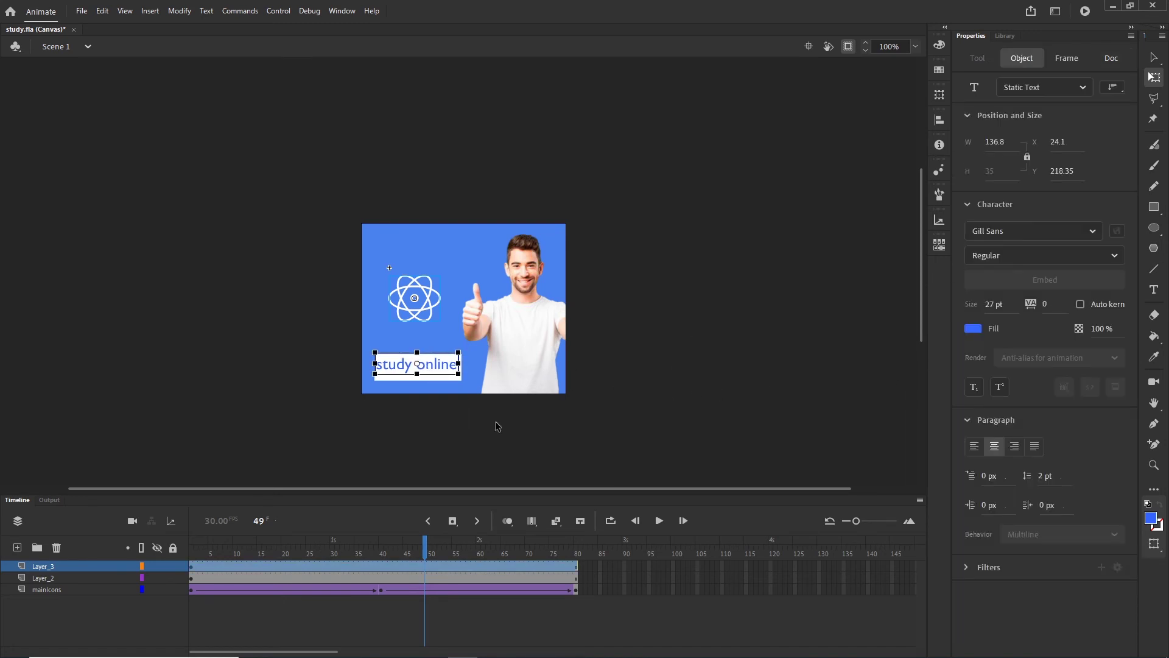
pyautogui.click(546, 418)
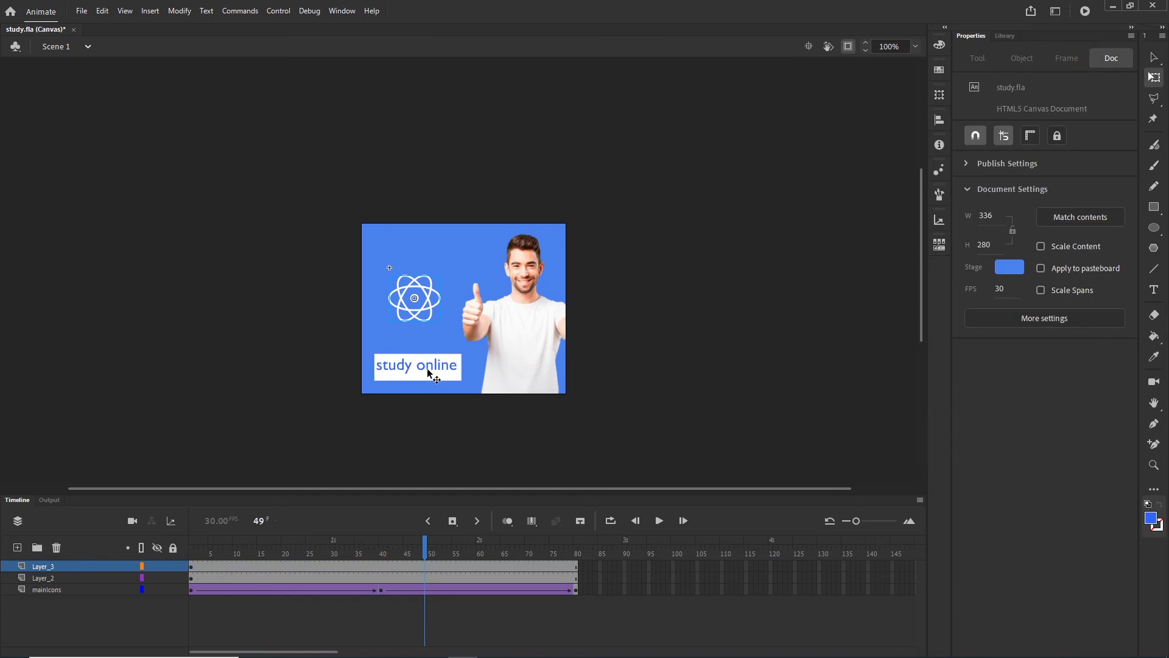
pyautogui.click(428, 370)
pyautogui.press('Down')
pyautogui.press('Down')
pyautogui.press('Down')
pyautogui.press('Down')
pyautogui.press('Down')
pyautogui.press('Down')
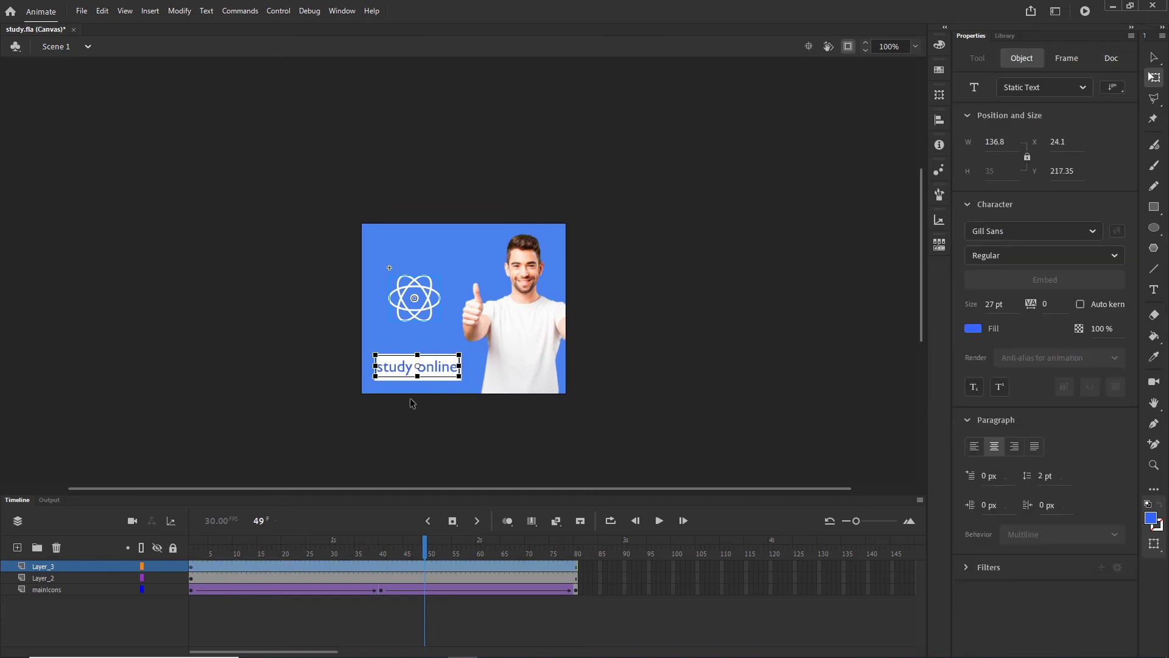
# - Widen the white rectangle evenly on both sides to leave more padding around the "study online" text
pyautogui.click(426, 402)
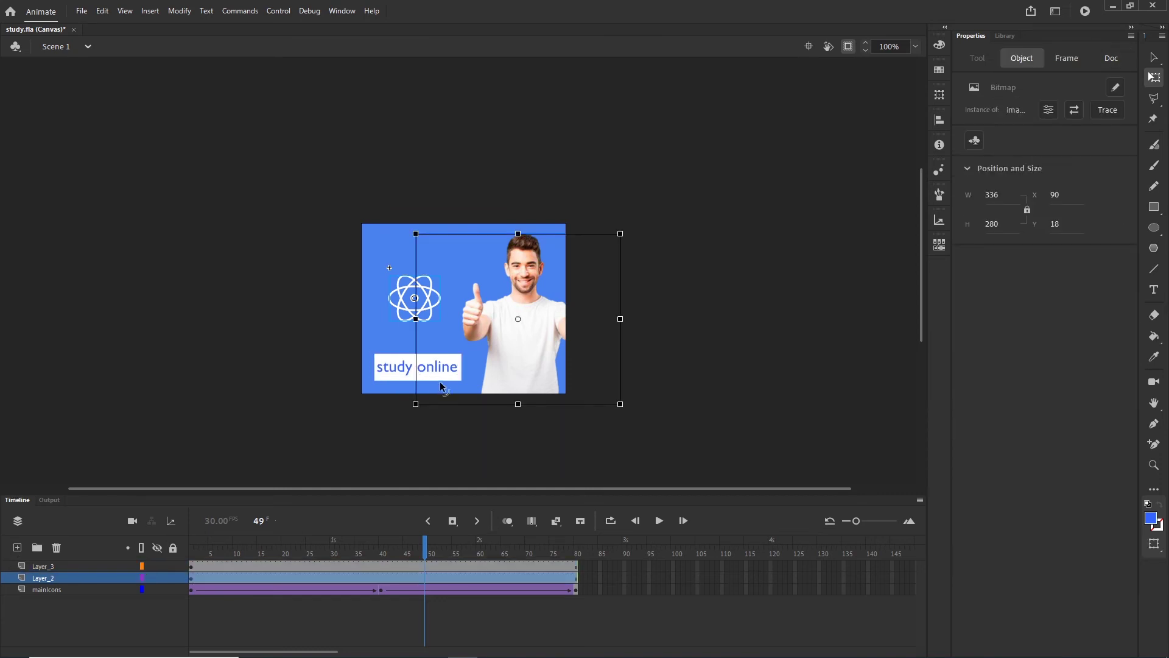
pyautogui.click(398, 377)
pyautogui.moveTo(464, 367); pyautogui.dragTo(469, 367)
pyautogui.click(676, 452)
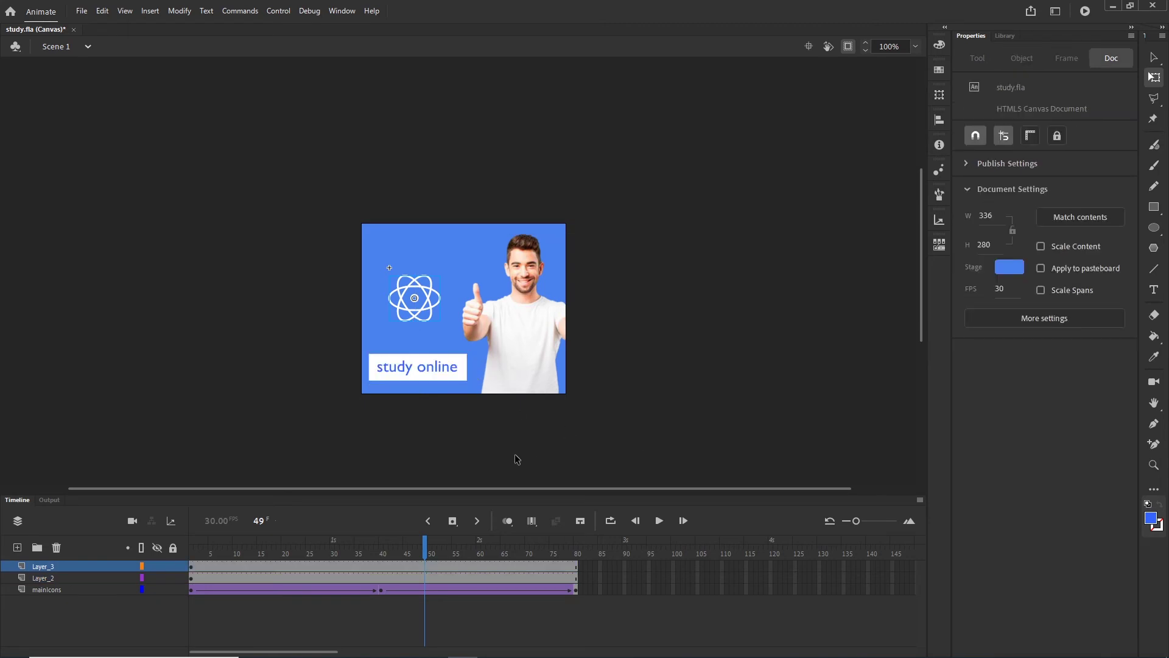
# - Convert the white rectangle and its text into a Movie Clip symbol named btn
pyautogui.click(51, 568)
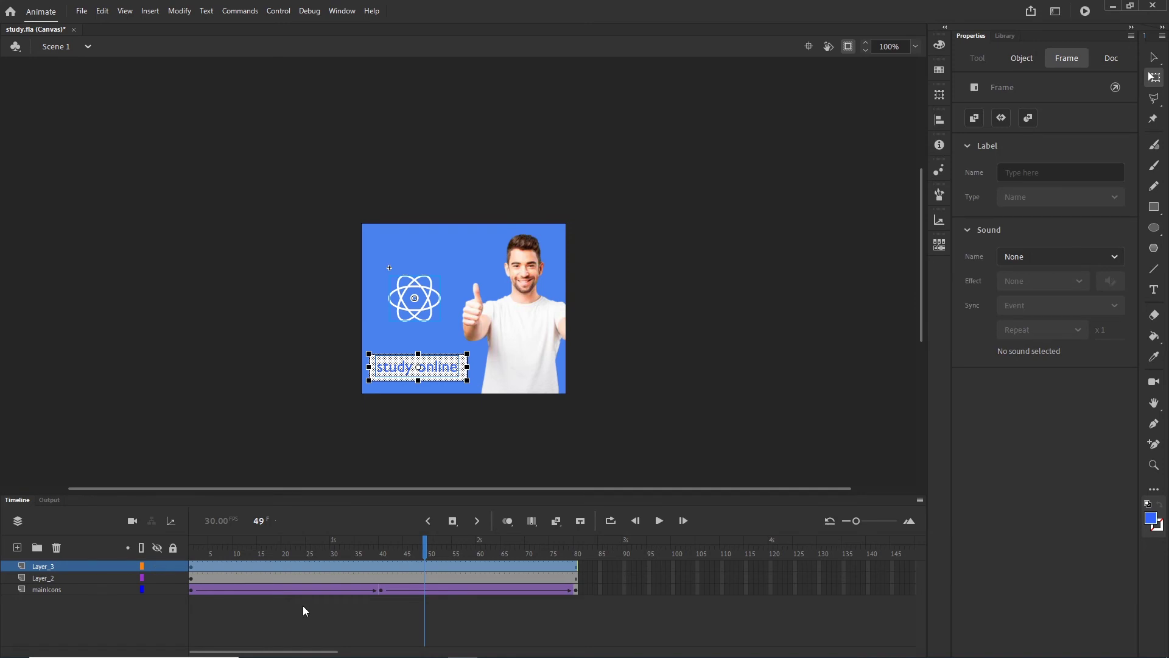
pyautogui.press('F8')
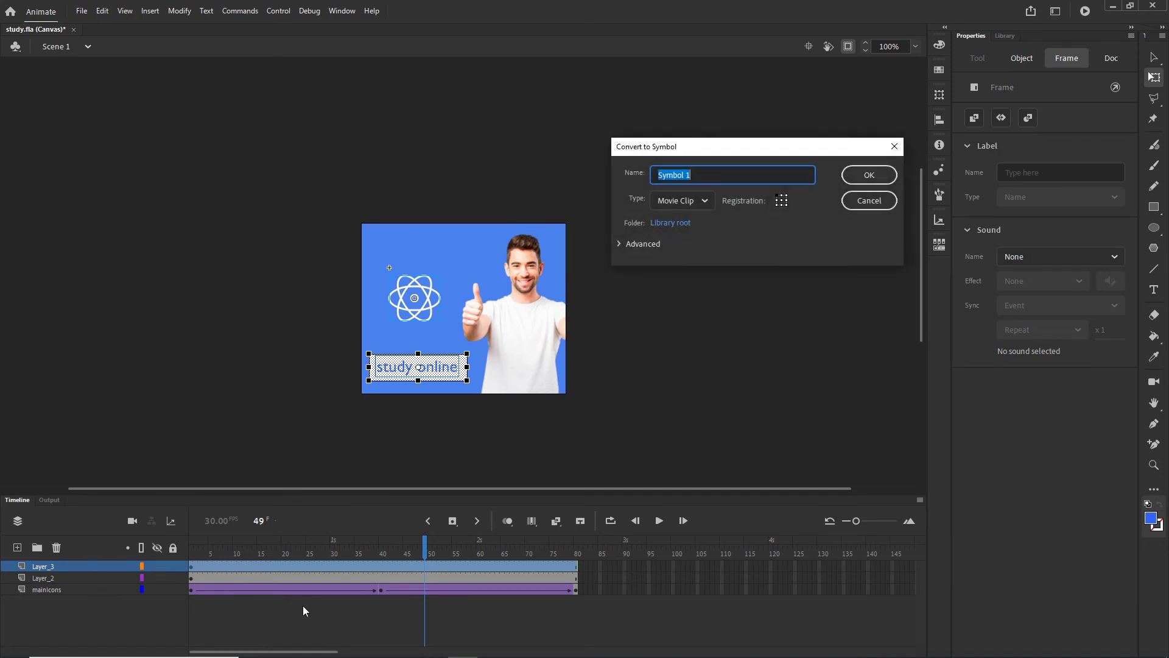
pyautogui.write('btn')
pyautogui.click(869, 175)
pyautogui.click(635, 355)
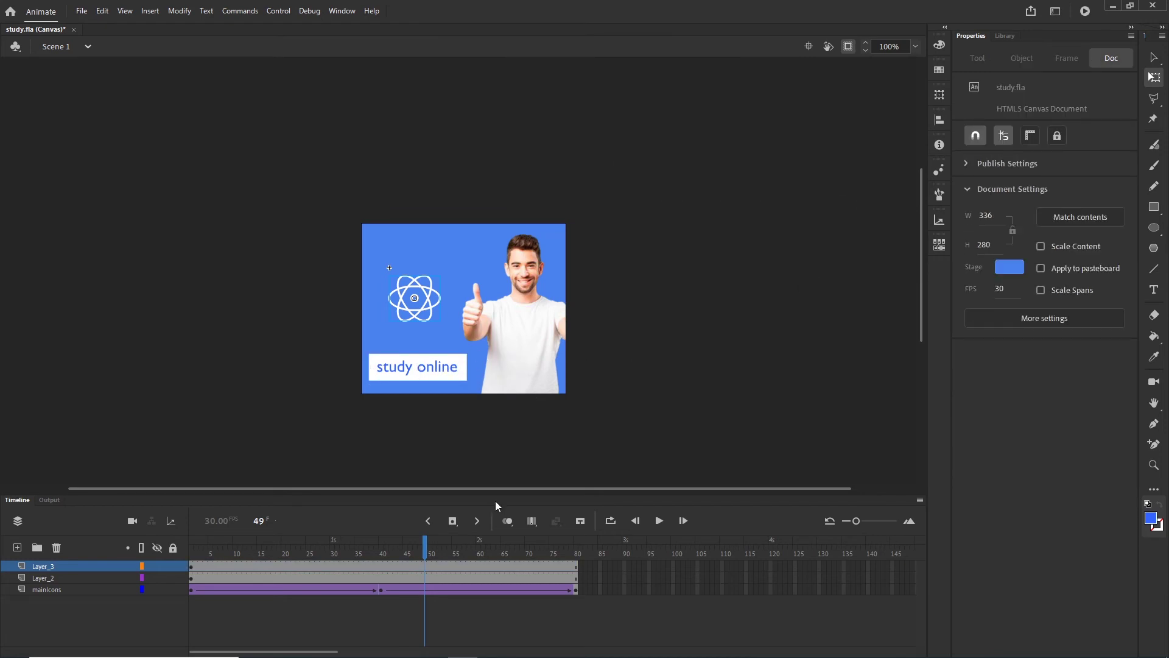
# - Return the playhead to frame 1 and nudge the btn symbol down to Y 220
pyautogui.moveTo(425, 543); pyautogui.dragTo(192, 543)
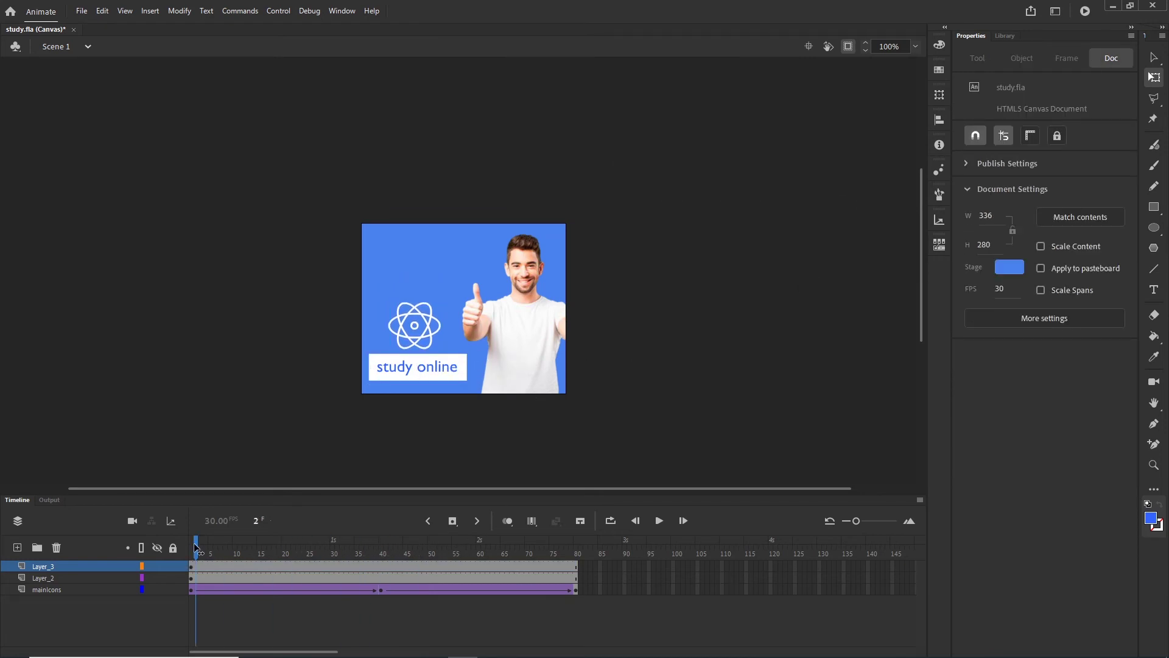
pyautogui.click(421, 368)
pyautogui.press('Down')
pyautogui.press('Down')
pyautogui.press('Down')
pyautogui.press('Down')
pyautogui.press('Down')
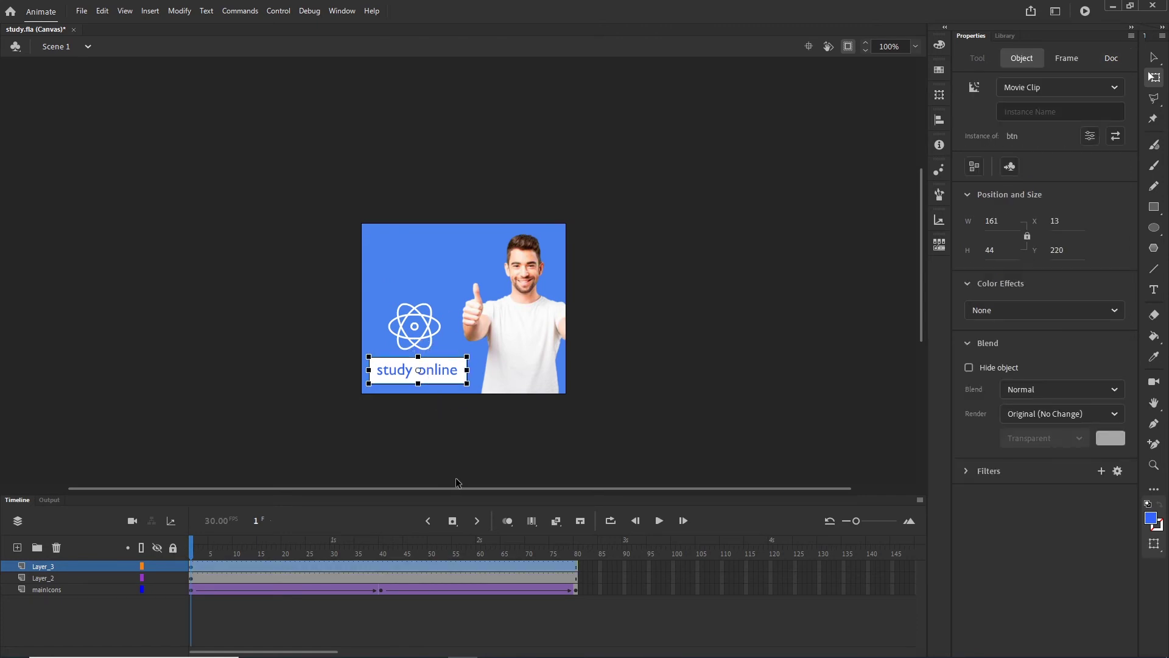
# - Lock the man's image layer so the atom icon beneath its bounding box can be selected
pyautogui.click(427, 330)
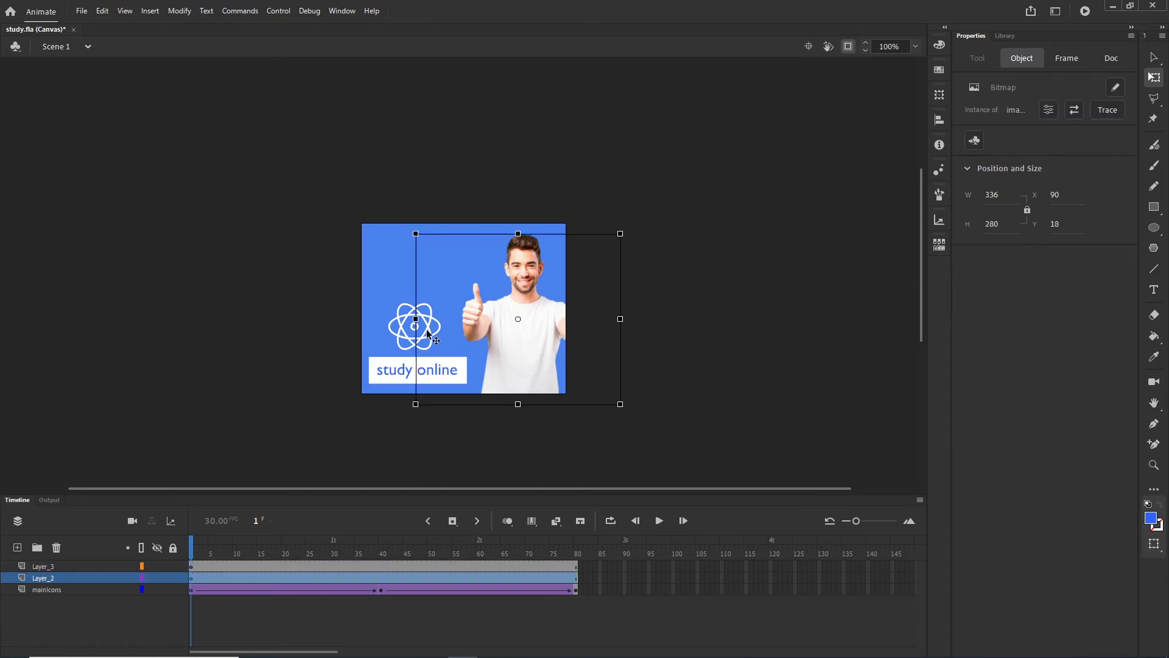
pyautogui.click(333, 340)
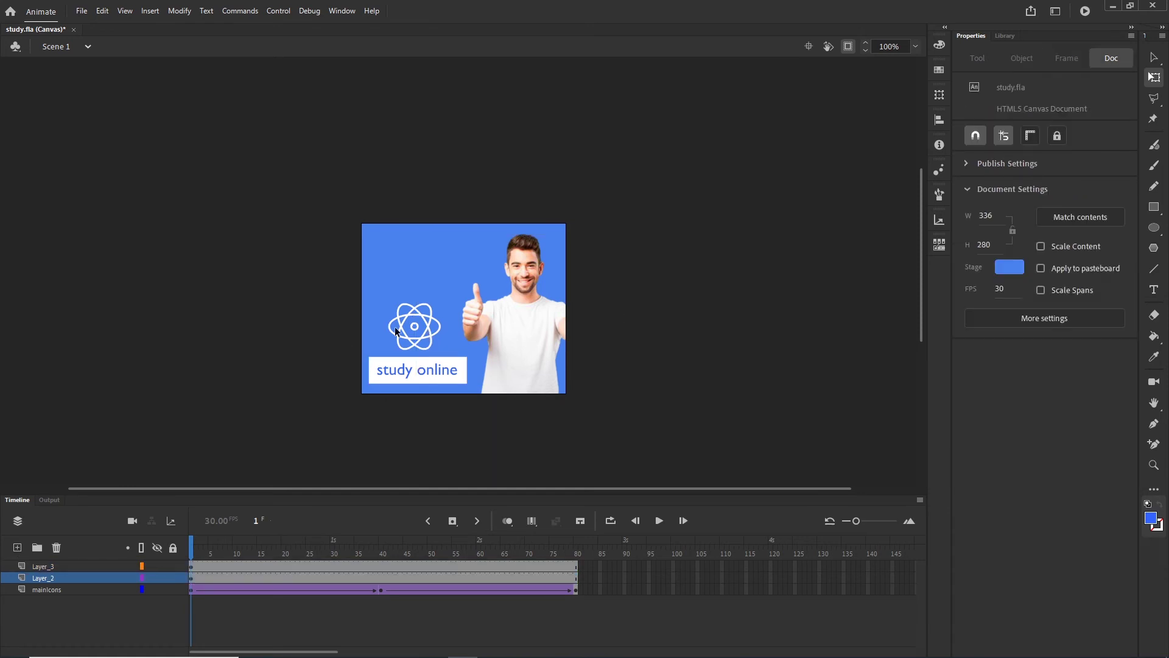
pyautogui.click(505, 314)
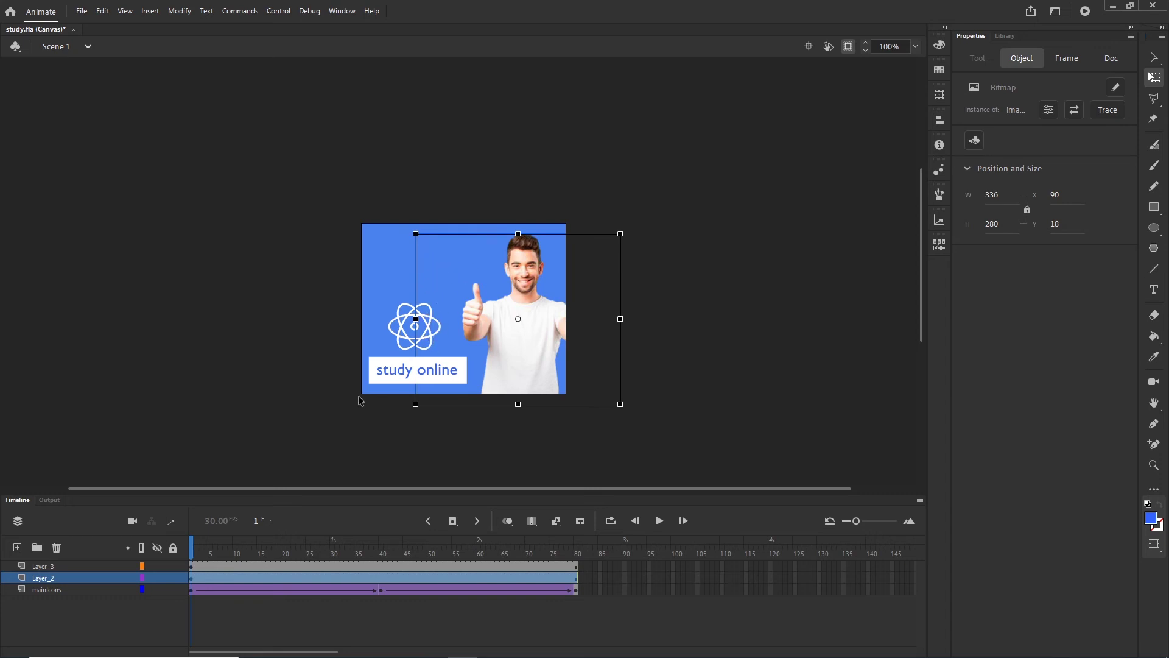
pyautogui.click(397, 332)
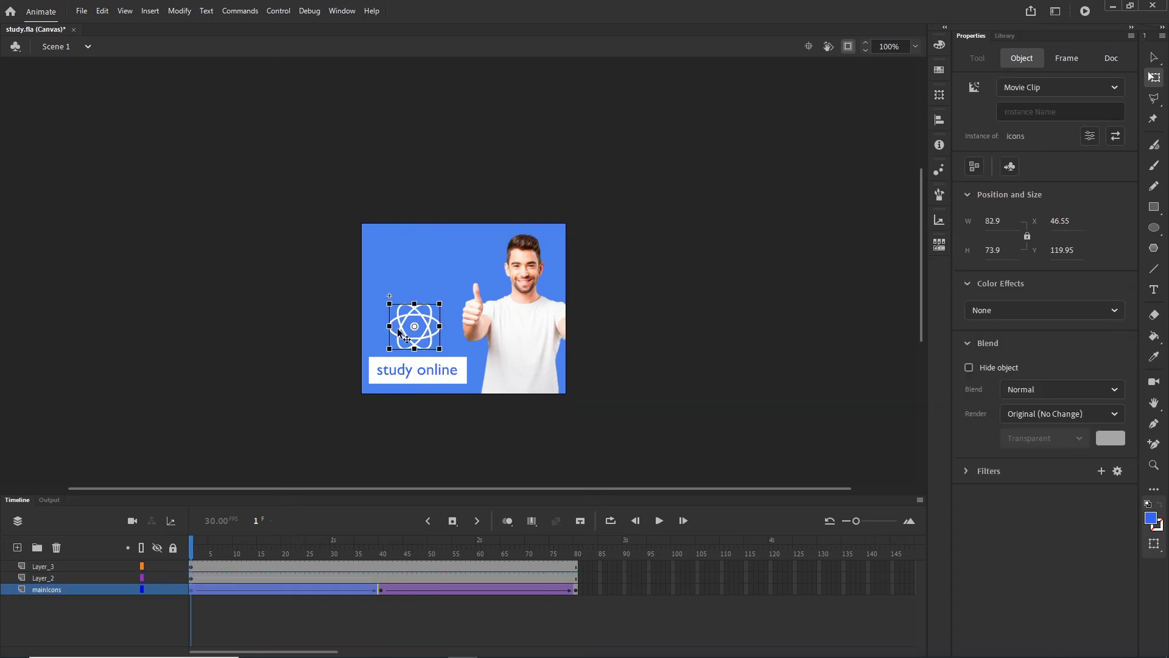
pyautogui.click(436, 365)
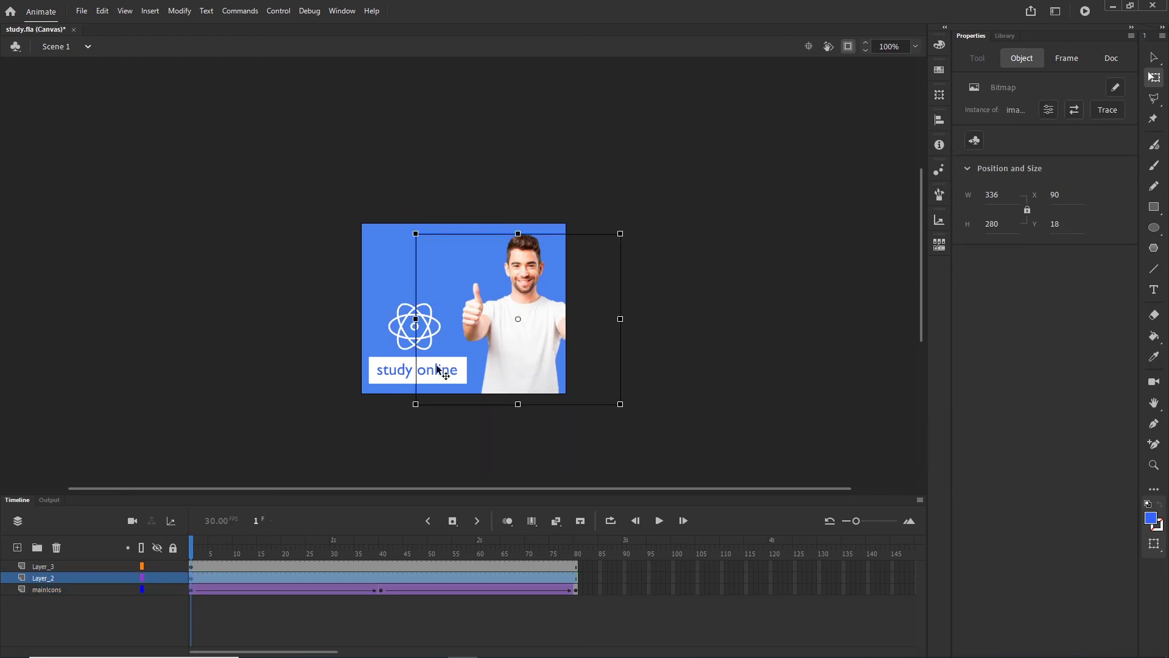
pyautogui.click(172, 575)
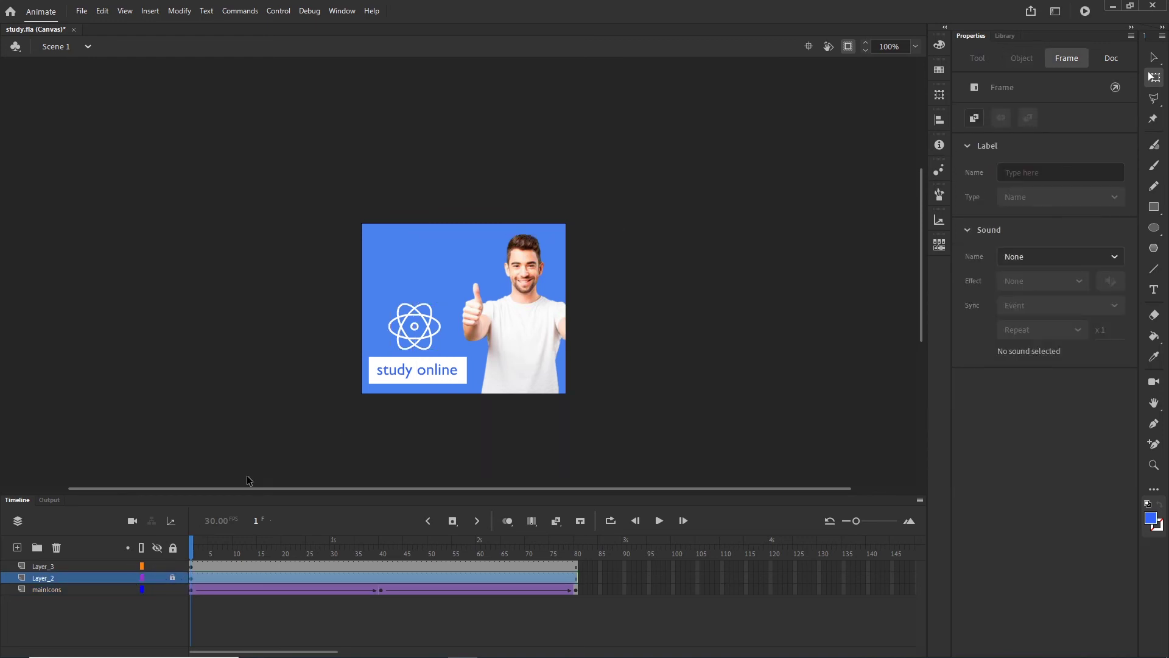
# - Open the icons movie clip, scrub its timeline from frame 1 to preview the icon sequence, and return to Scene 1
pyautogui.click(432, 338)
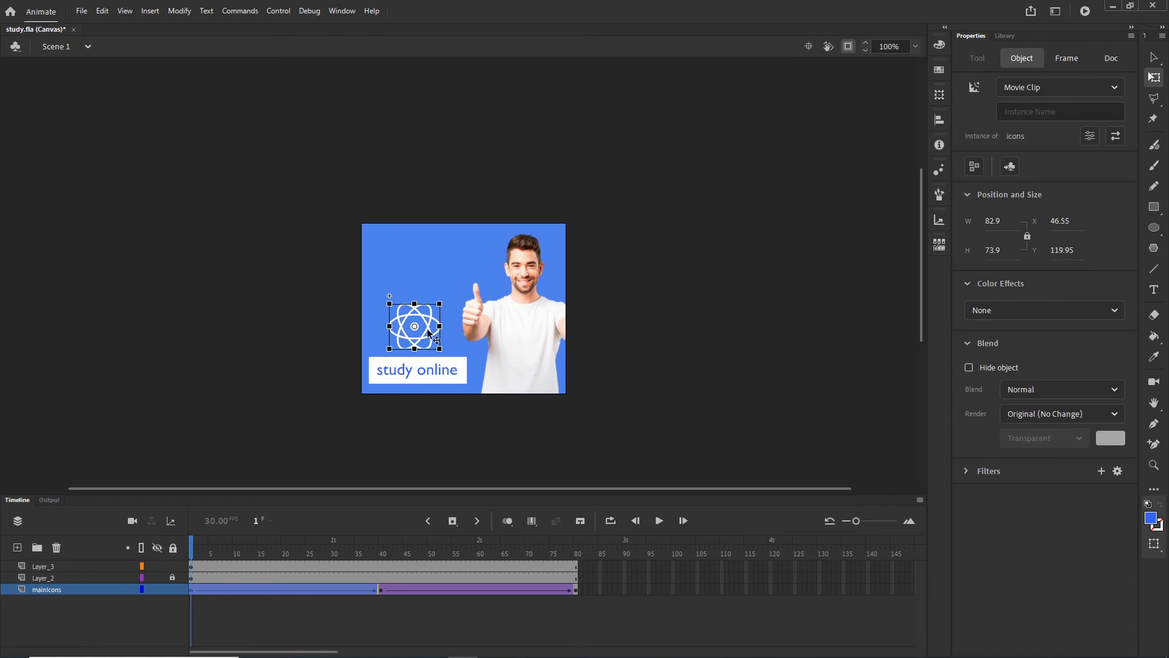
pyautogui.doubleClick(429, 332)
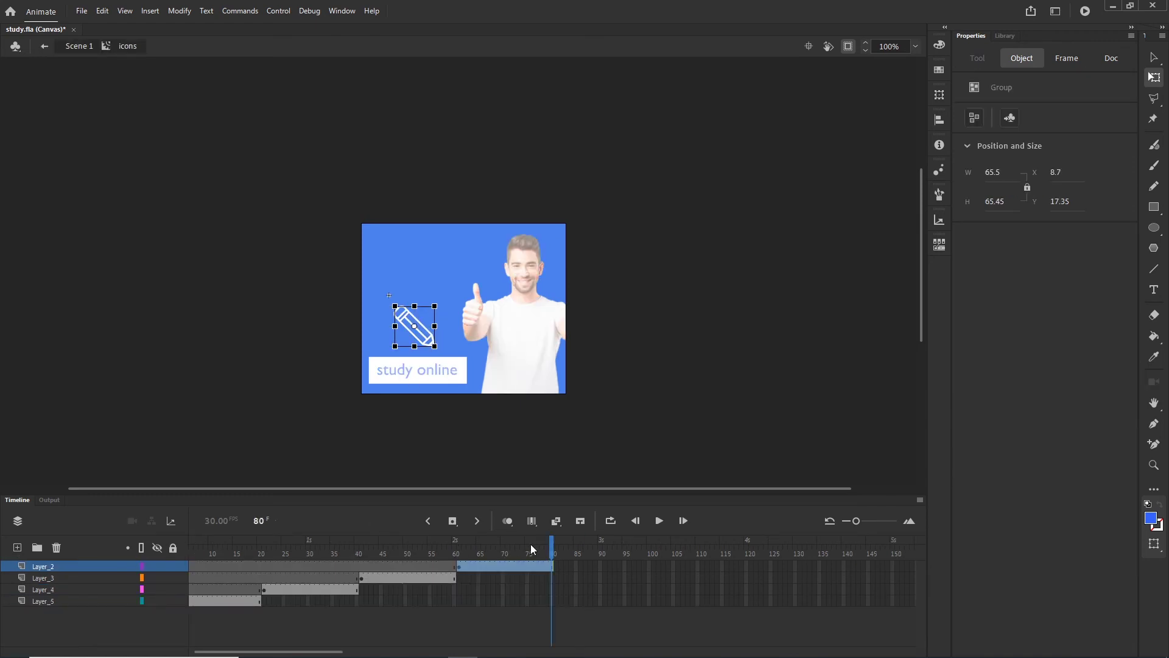
pyautogui.moveTo(558, 545)
pyautogui.mouseDown()
pyautogui.moveTo(313, 546)
pyautogui.moveTo(144, 567)
pyautogui.mouseUp()
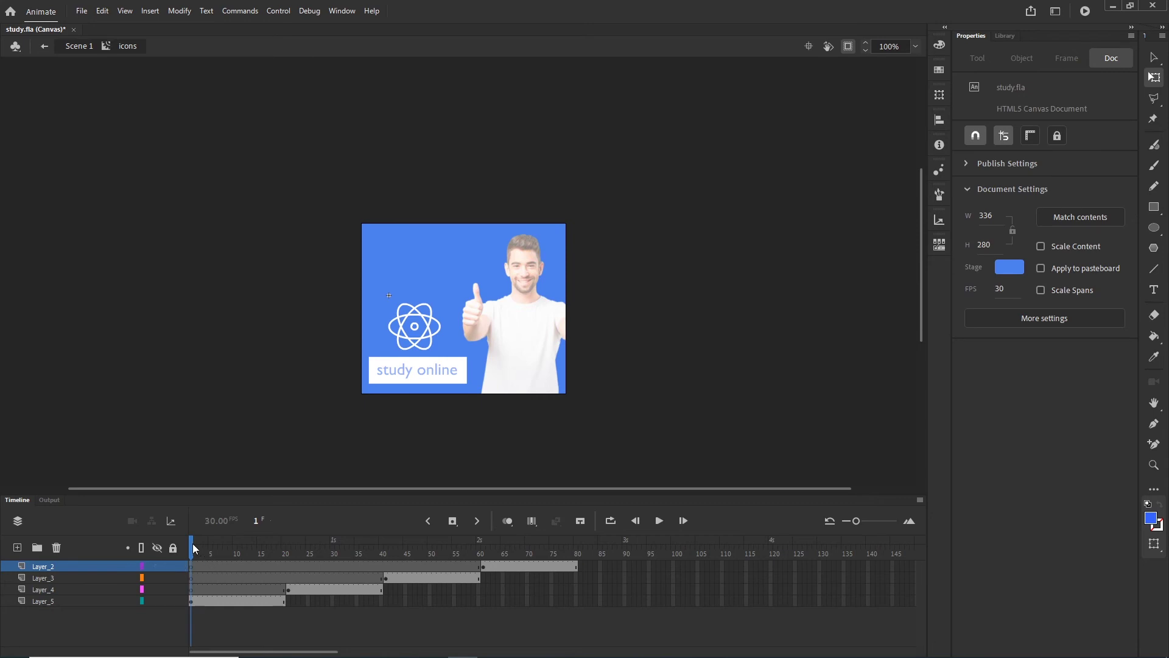
pyautogui.moveTo(193, 546)
pyautogui.mouseDown()
pyautogui.moveTo(536, 546)
pyautogui.moveTo(301, 546)
pyautogui.moveTo(265, 568)
pyautogui.mouseUp()
pyautogui.moveTo(276, 551); pyautogui.dragTo(322, 551)
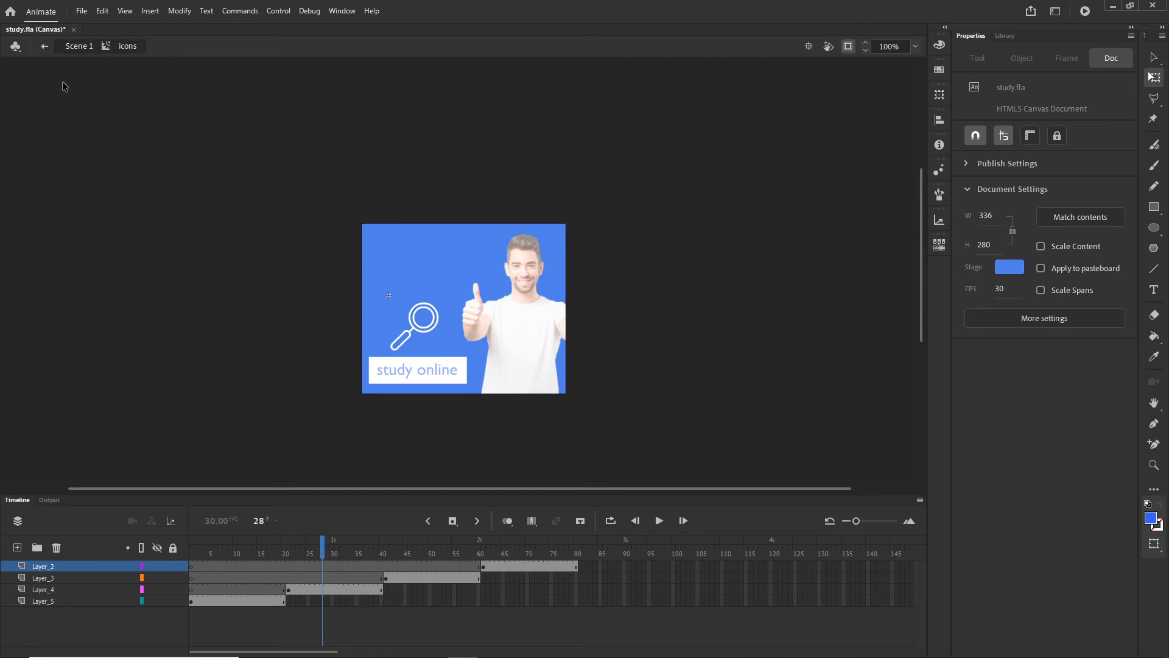
pyautogui.click(79, 46)
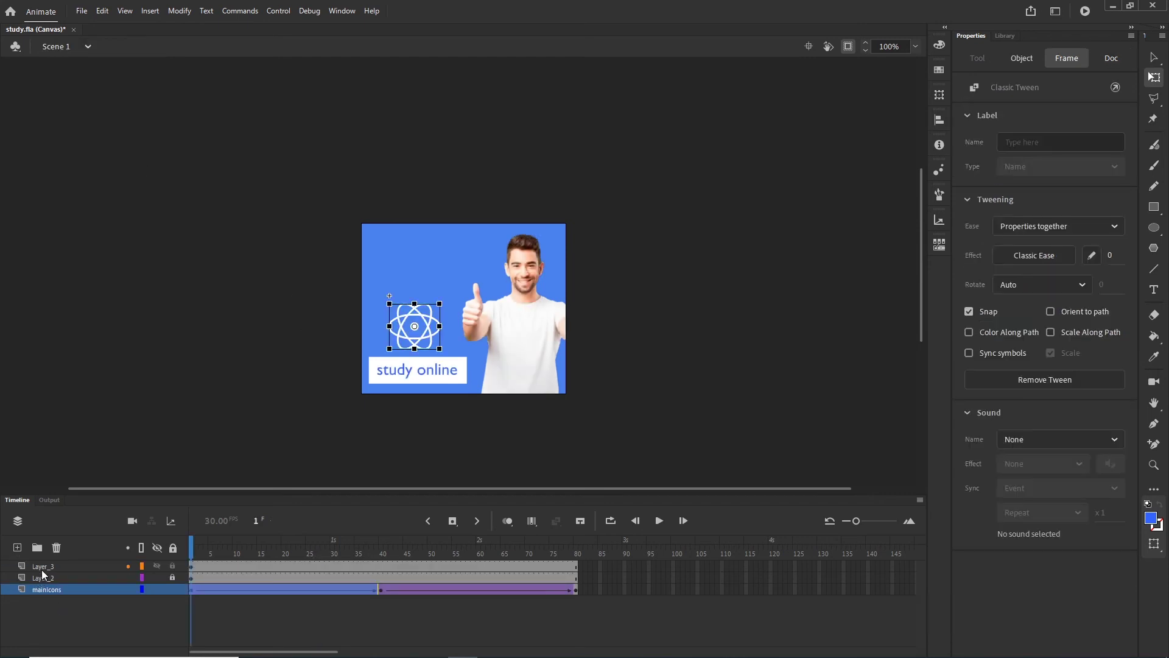
# - Add a layer named text above Layer_3 and set the Text tool's fill color to white
pyautogui.click(42, 567)
pyautogui.click(19, 548)
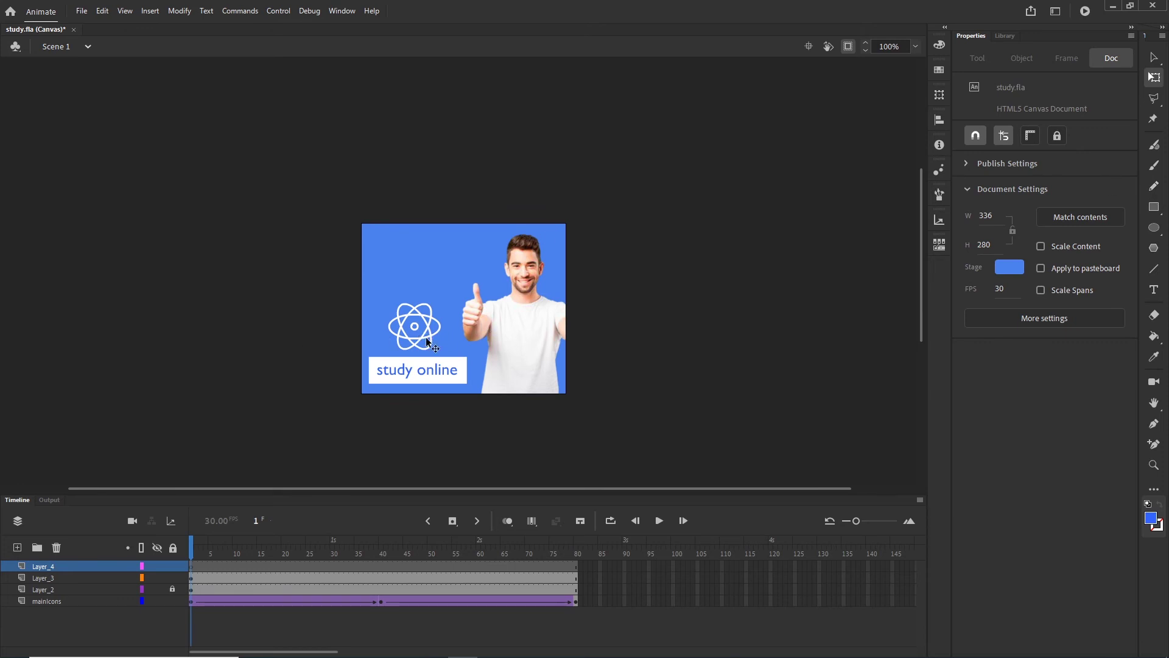
pyautogui.click(1162, 289)
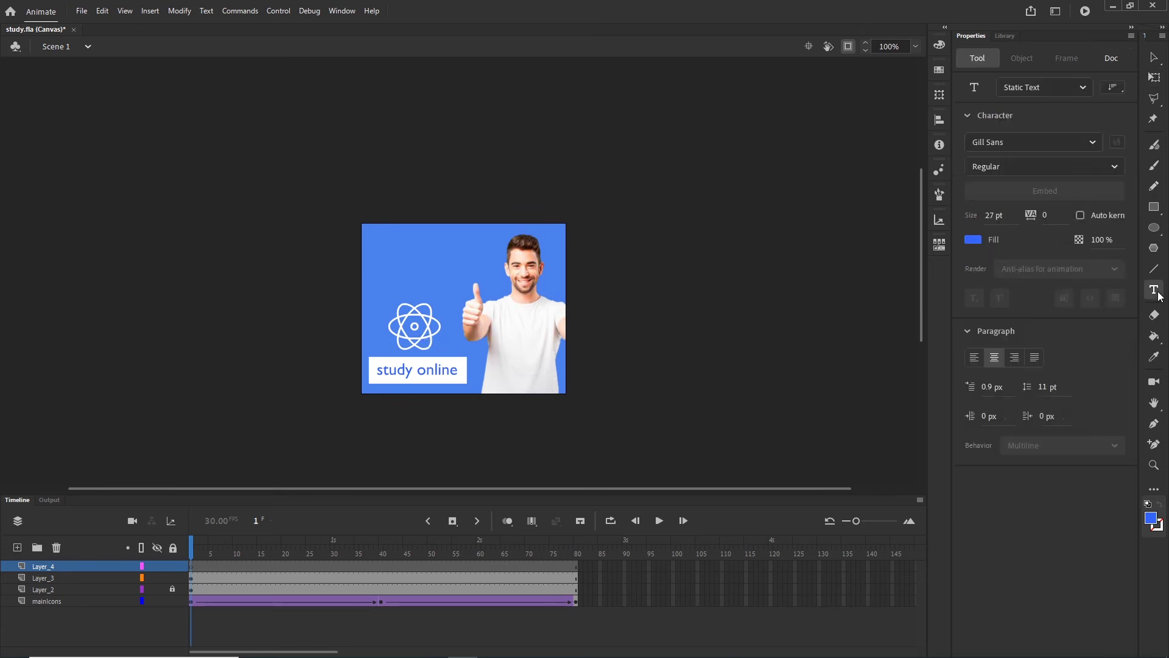
pyautogui.click(973, 240)
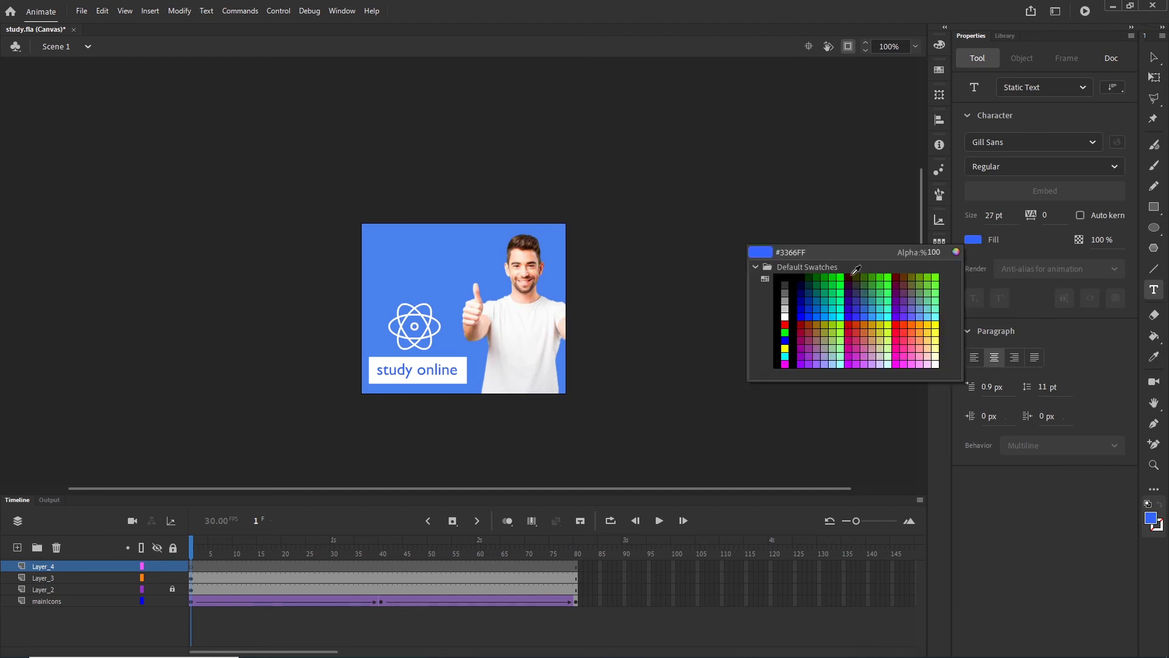
pyautogui.click(786, 317)
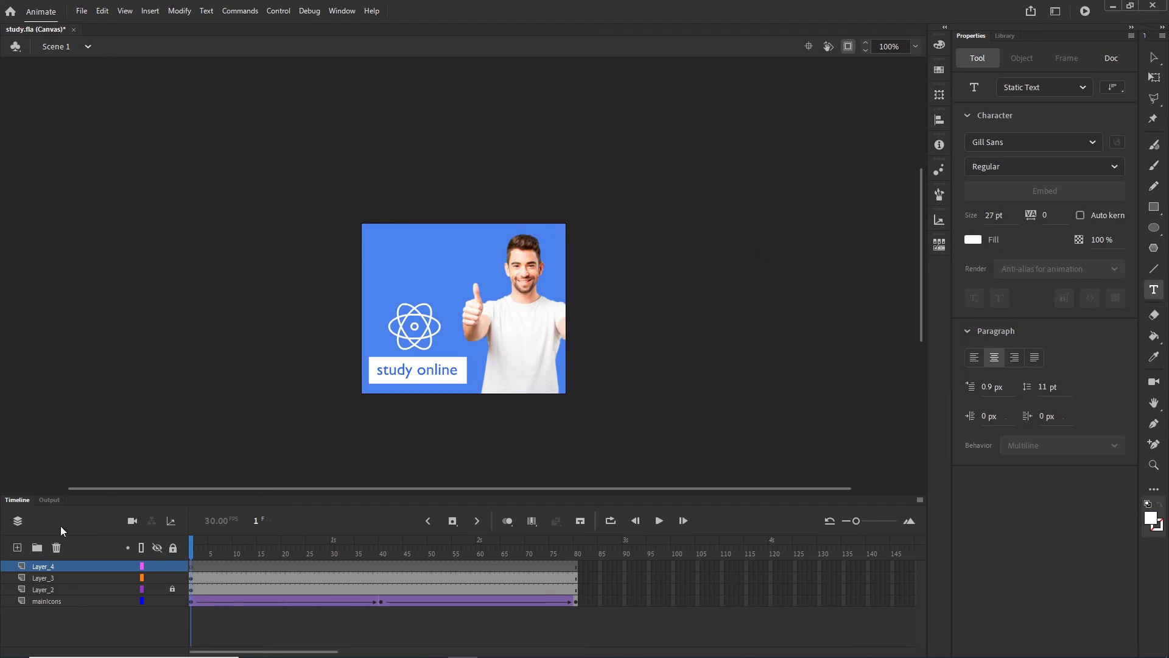
pyautogui.doubleClick(43, 570)
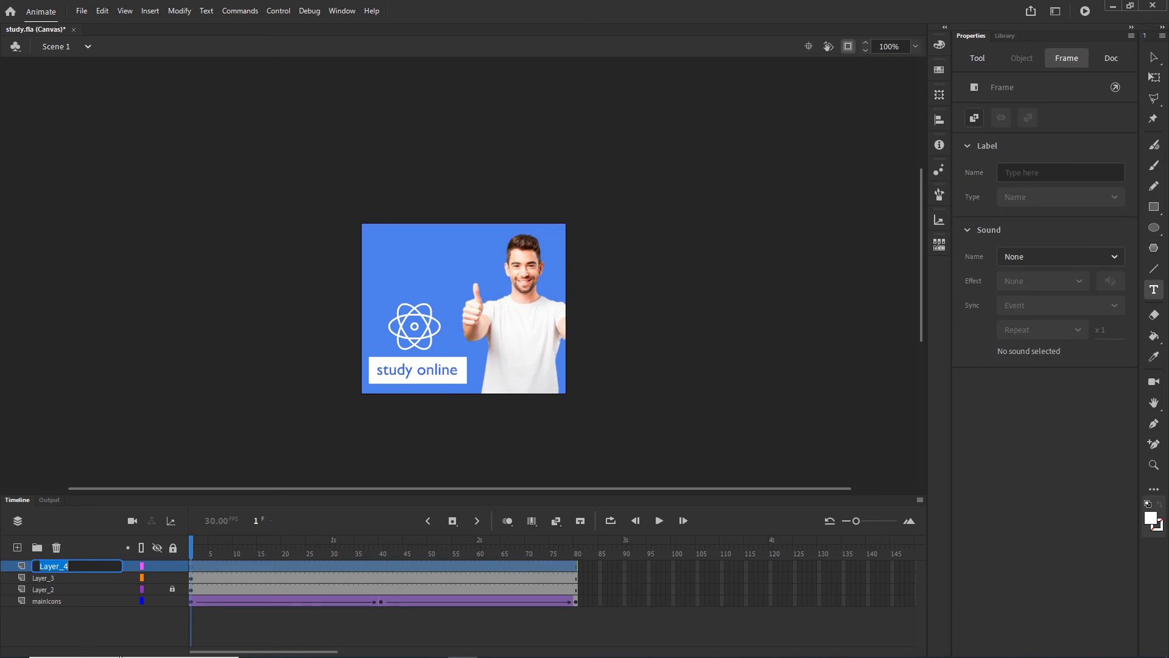
pyautogui.write('text')
pyautogui.click(53, 620)
# - Rename the study online button's layer as btn and the man's image layer as img
pyautogui.click(42, 579)
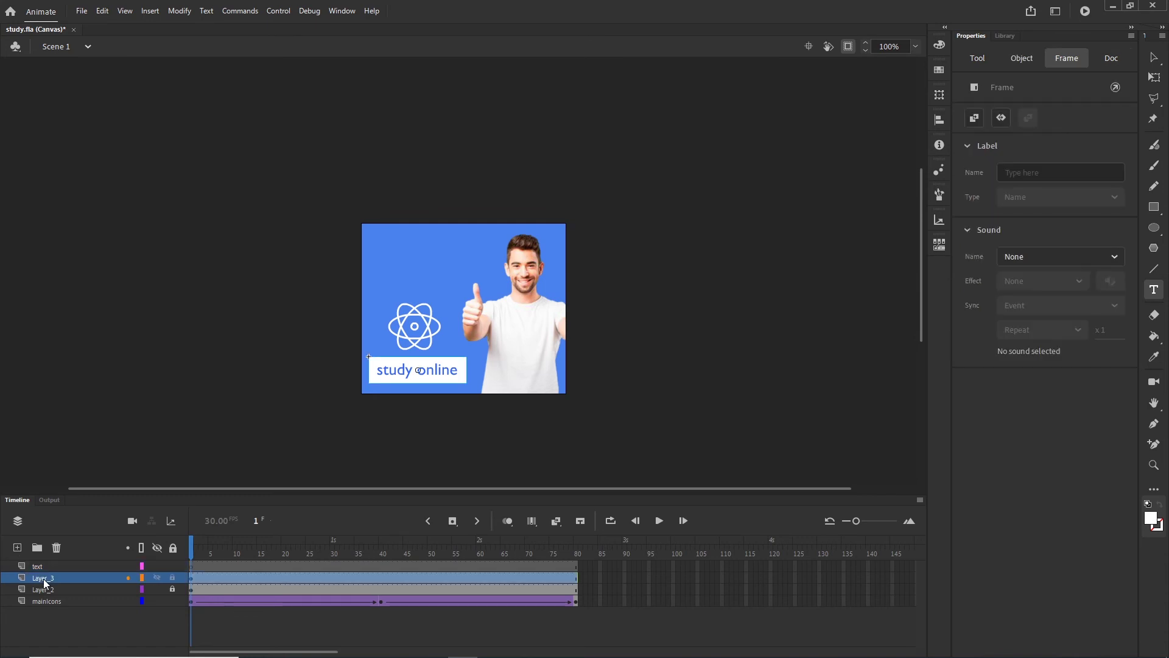
pyautogui.doubleClick(42, 578)
pyautogui.write('btn')
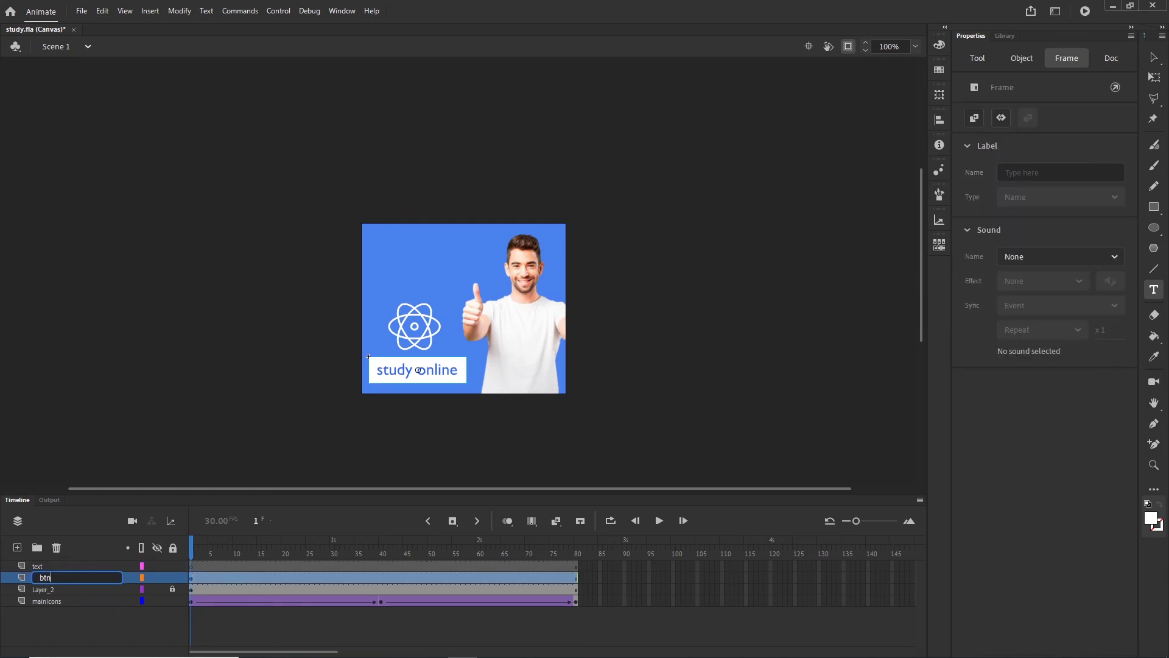
pyautogui.click(54, 617)
pyautogui.click(44, 590)
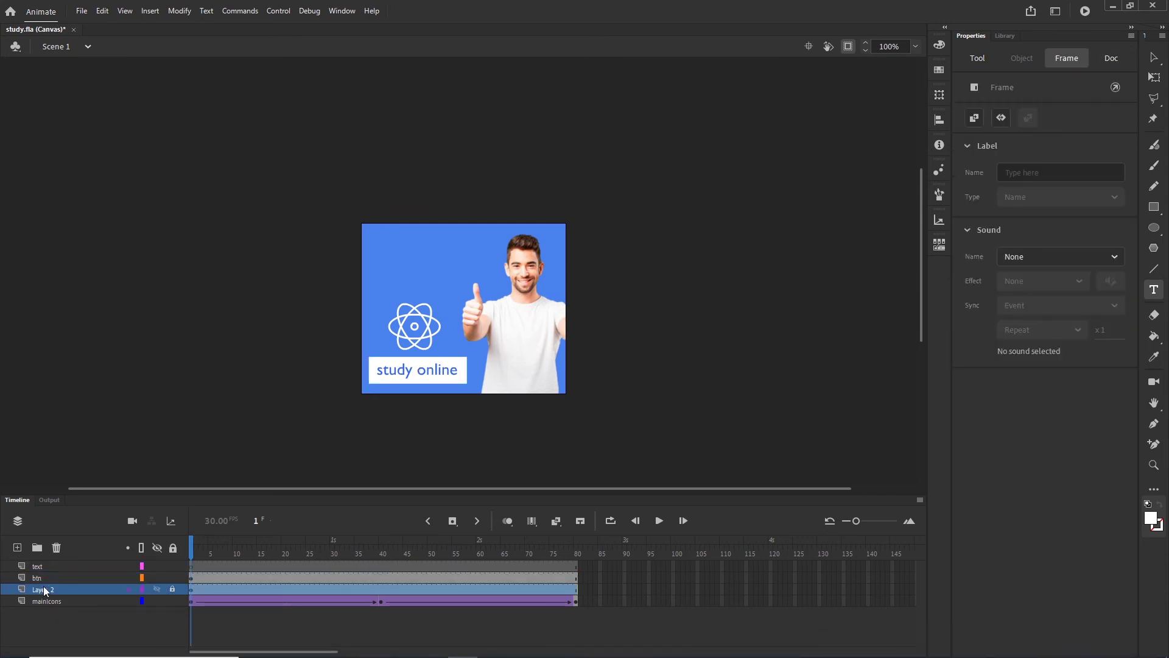
pyautogui.click(159, 589)
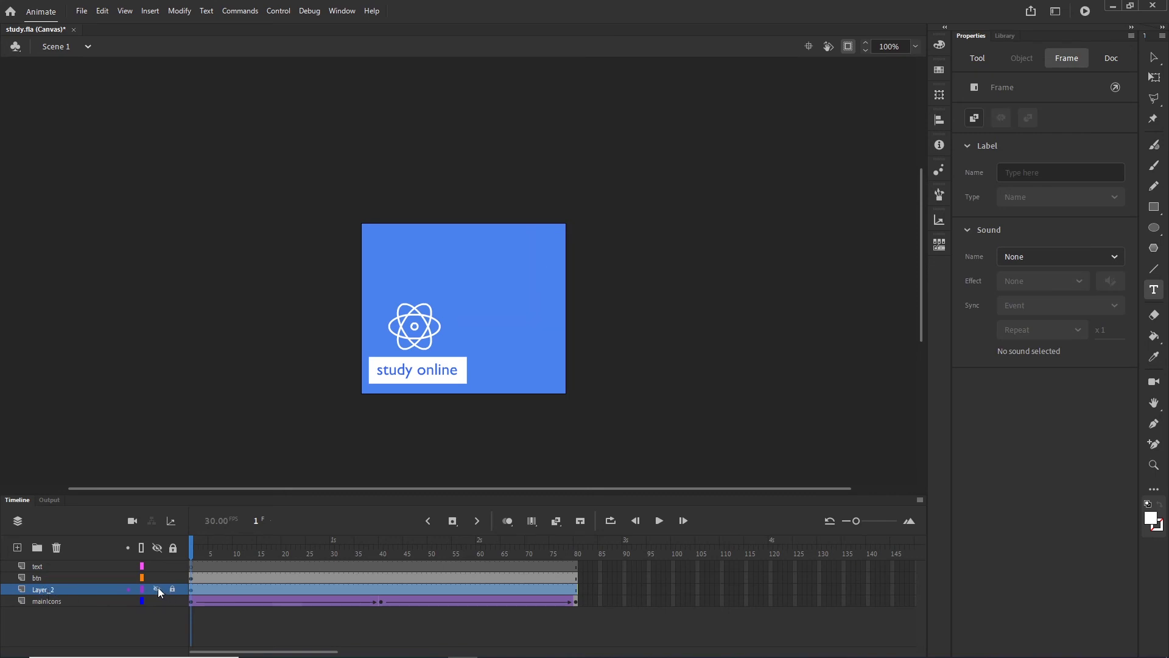
pyautogui.click(156, 589)
pyautogui.doubleClick(56, 590)
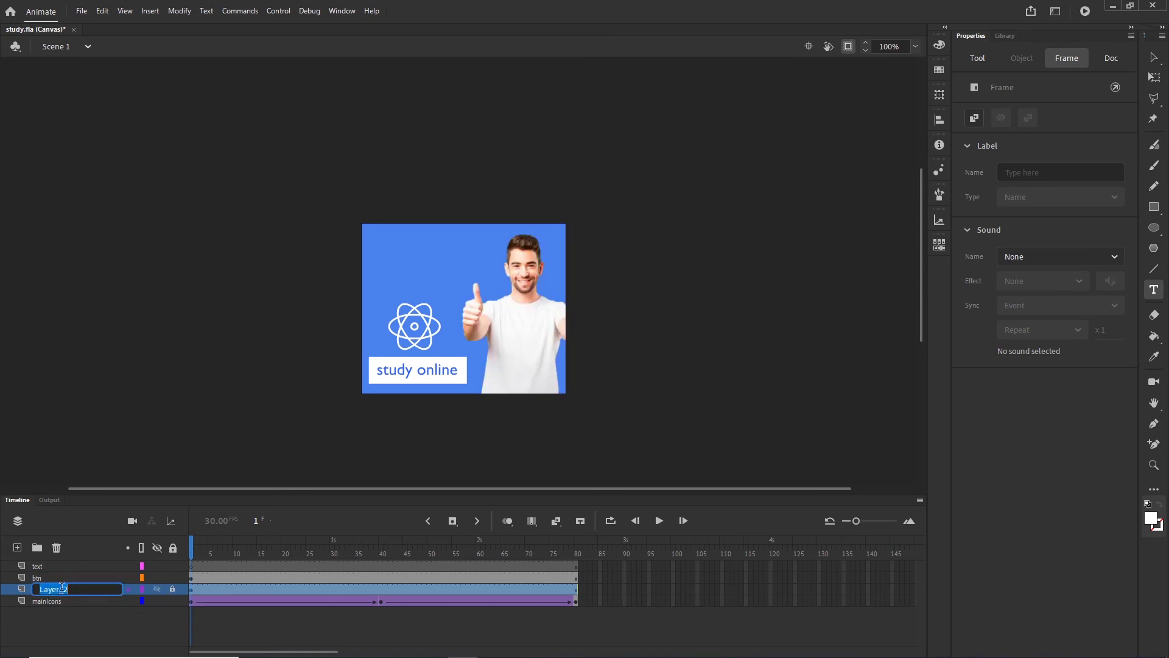
pyautogui.write('img')
pyautogui.press('Return')
# - Add the white static text "chemistry" on the text layer, above the atom icon
pyautogui.click(42, 565)
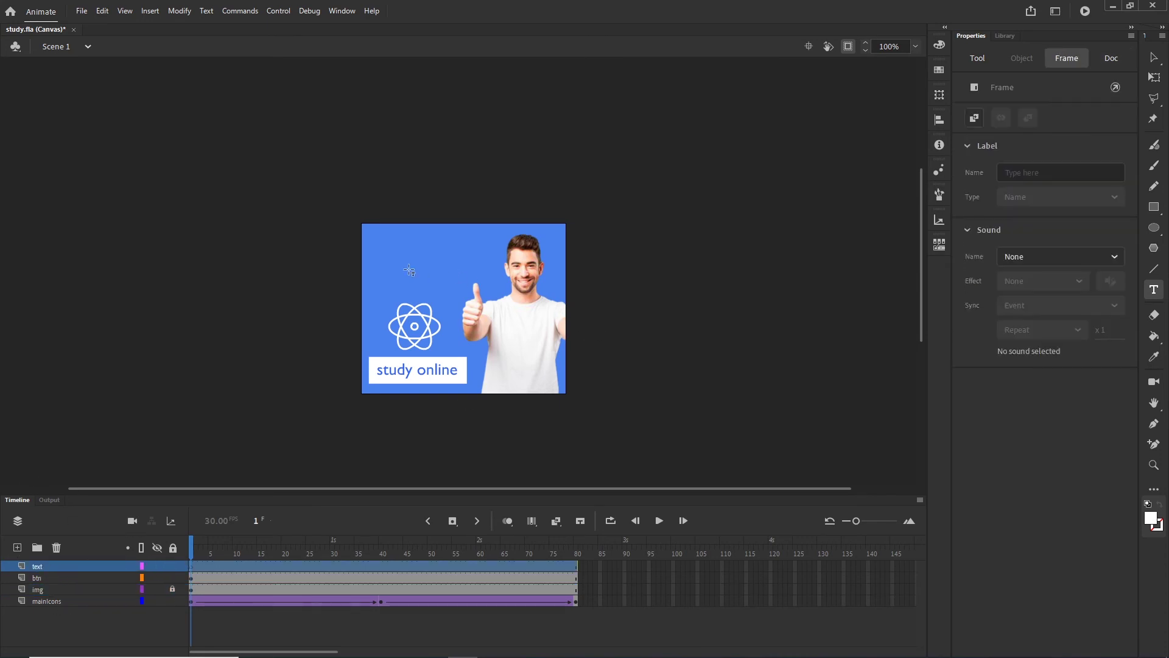
pyautogui.click(393, 256)
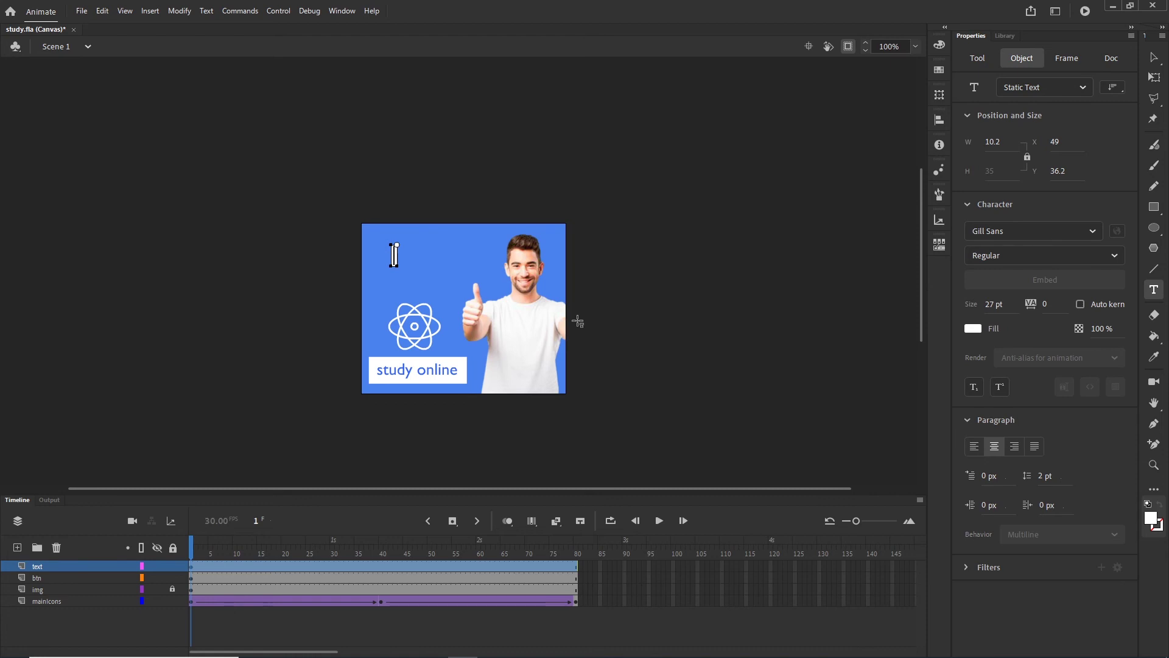
pyautogui.write('chemistr')
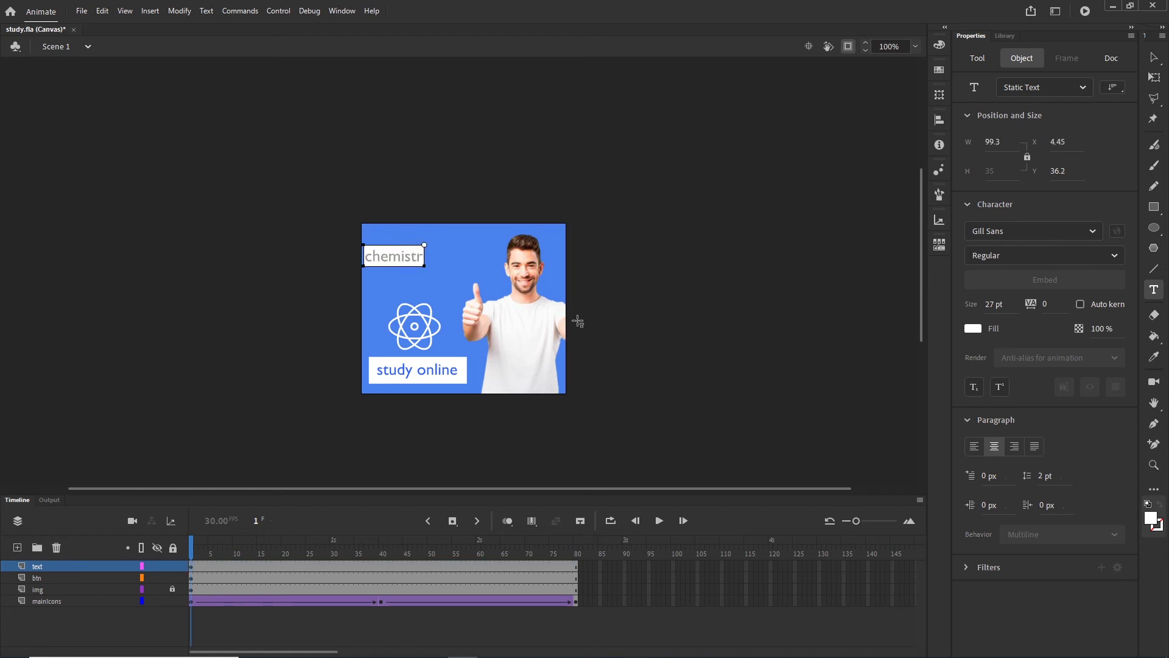
pyautogui.write('y')
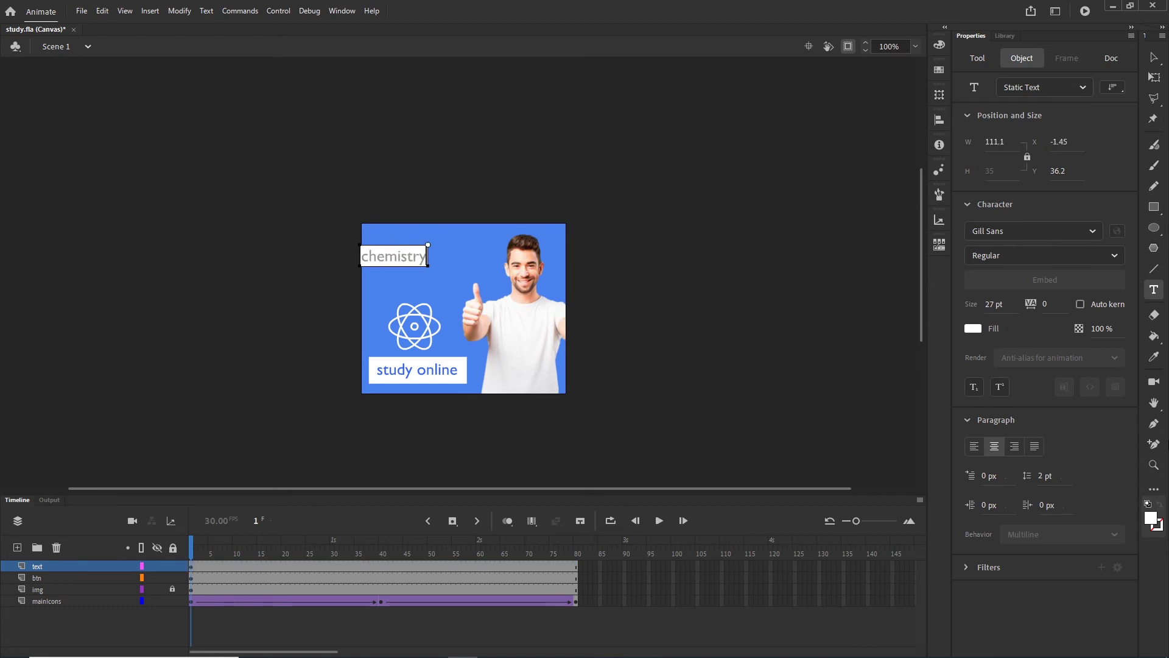
# - Move the chemistry text fully onto the stage above the atom icon and enlarge it to 37 pt
pyautogui.click(1154, 56)
pyautogui.moveTo(402, 259); pyautogui.dragTo(426, 253)
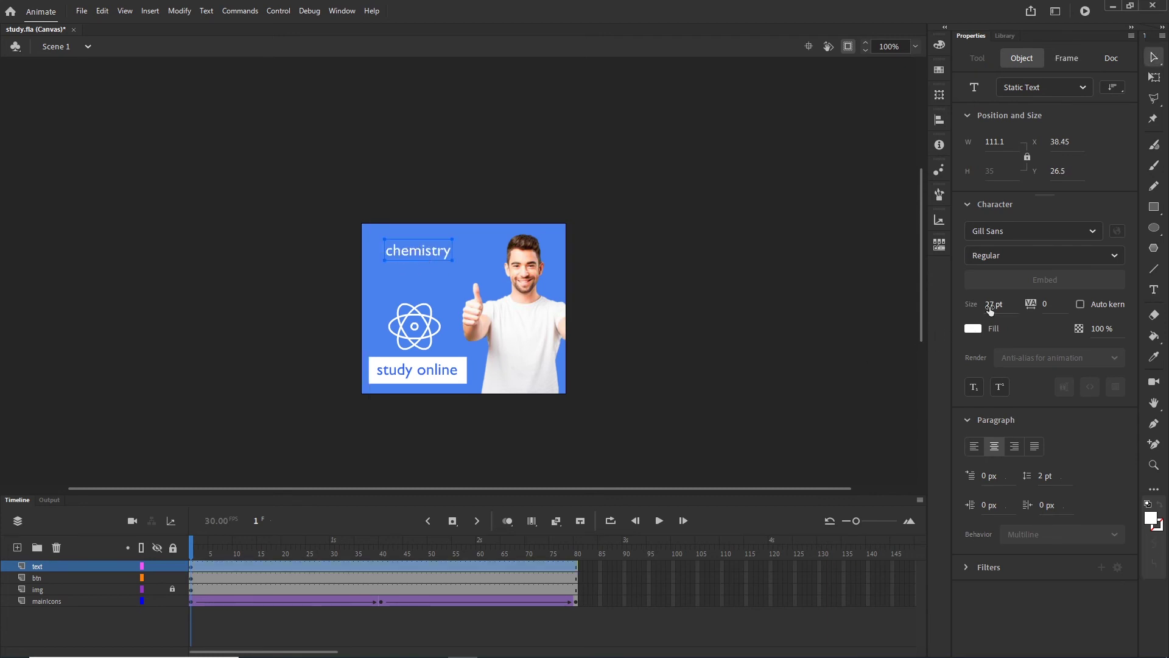
pyautogui.moveTo(990, 310); pyautogui.dragTo(997, 306)
pyautogui.click(776, 267)
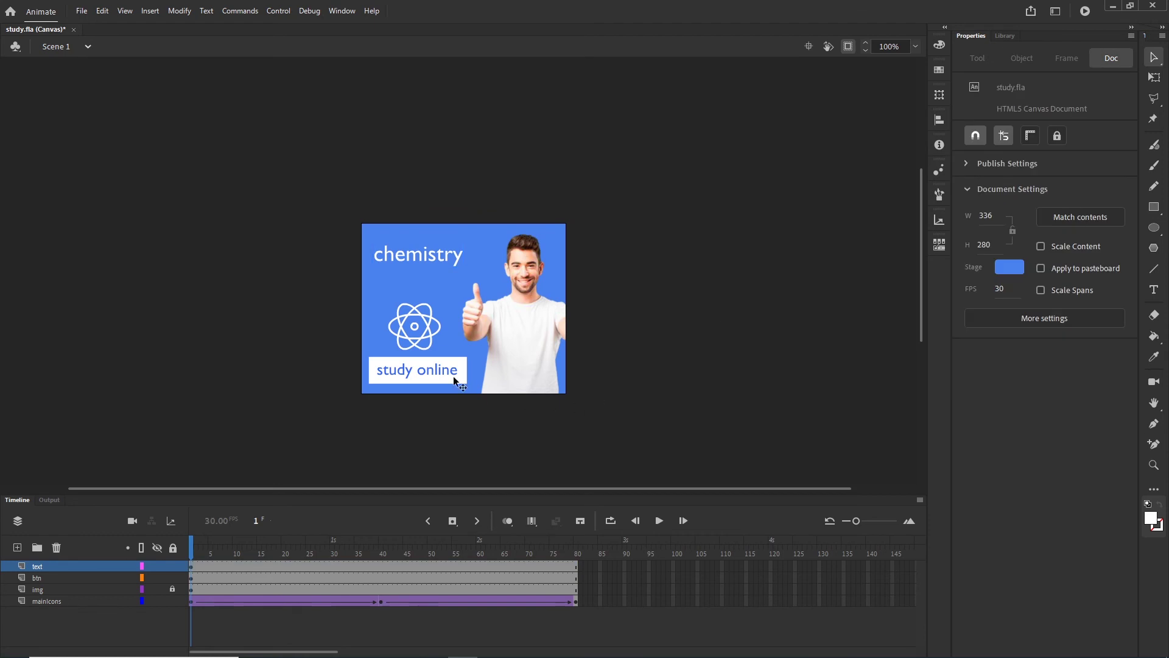
# - Convert the chemistry text into a Movie Clip symbol named texts
pyautogui.click(426, 260)
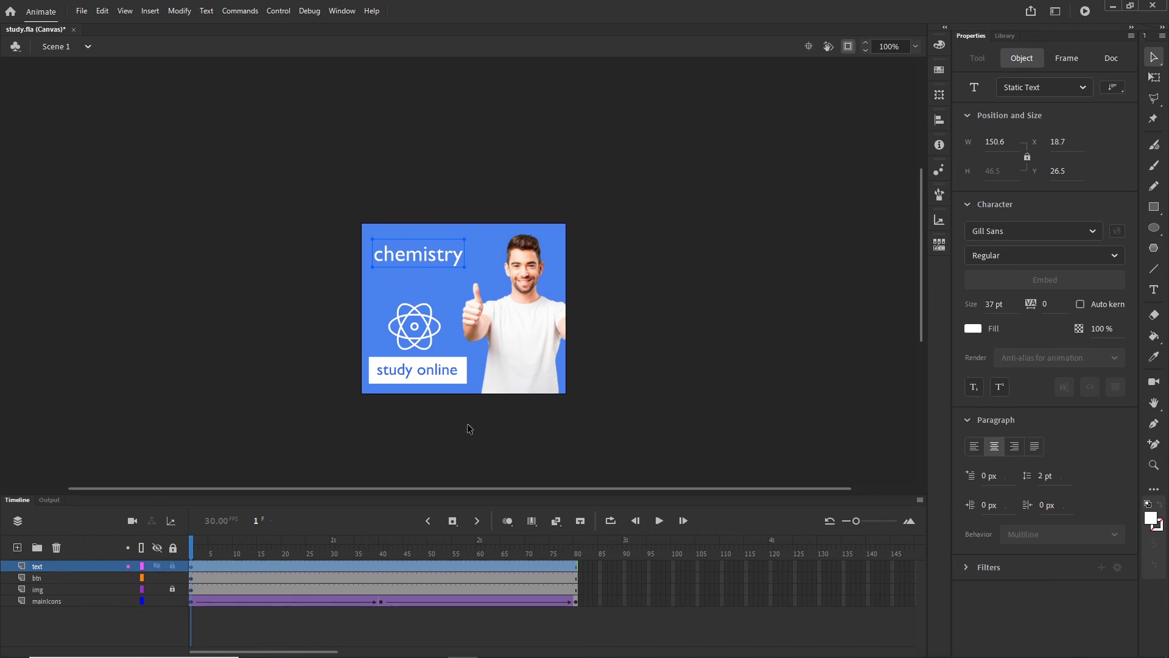
pyautogui.press('F8')
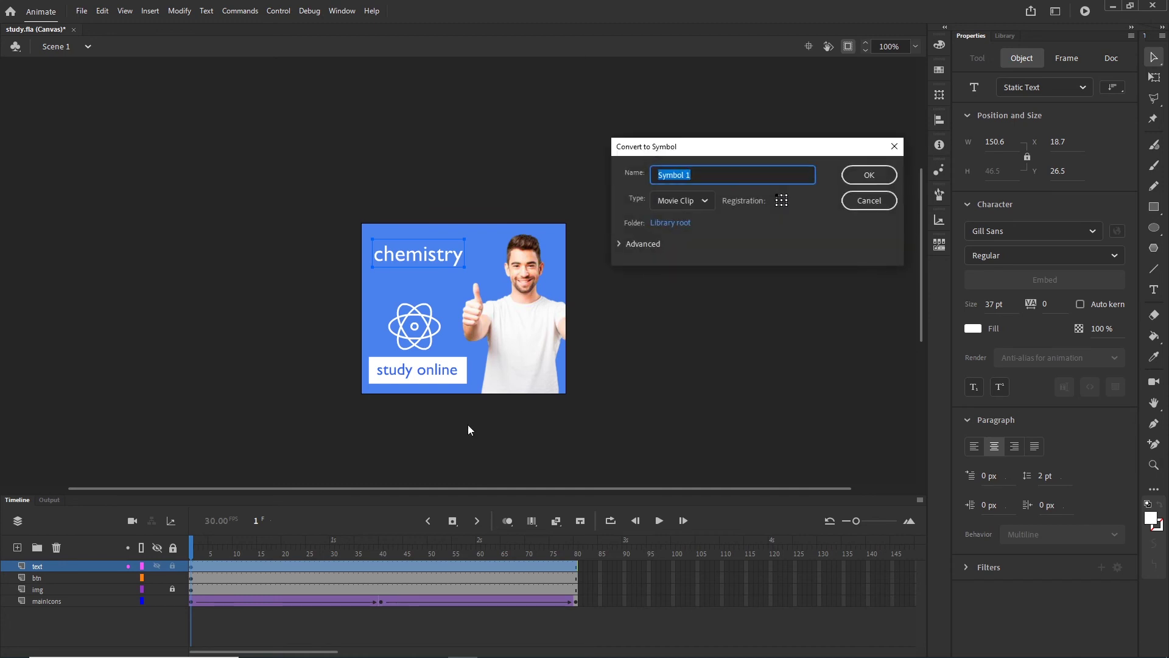
pyautogui.write('texts')
pyautogui.click(869, 176)
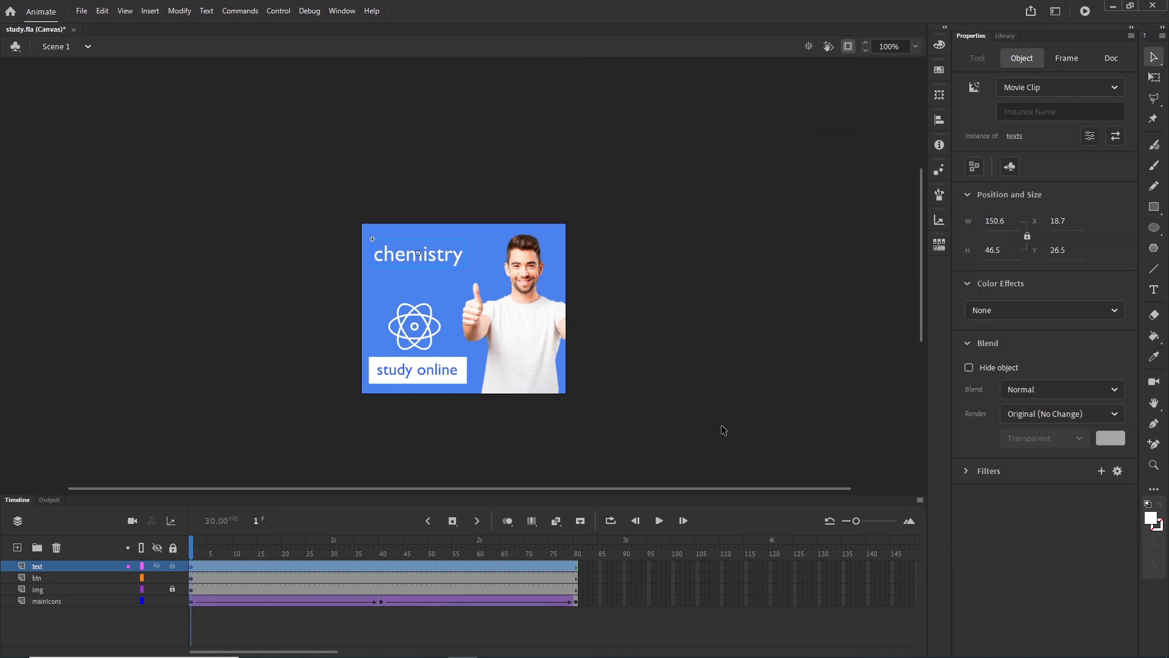
# - Open the texts movie clip for editing and duplicate its chemistry text layer
pyautogui.doubleClick(436, 263)
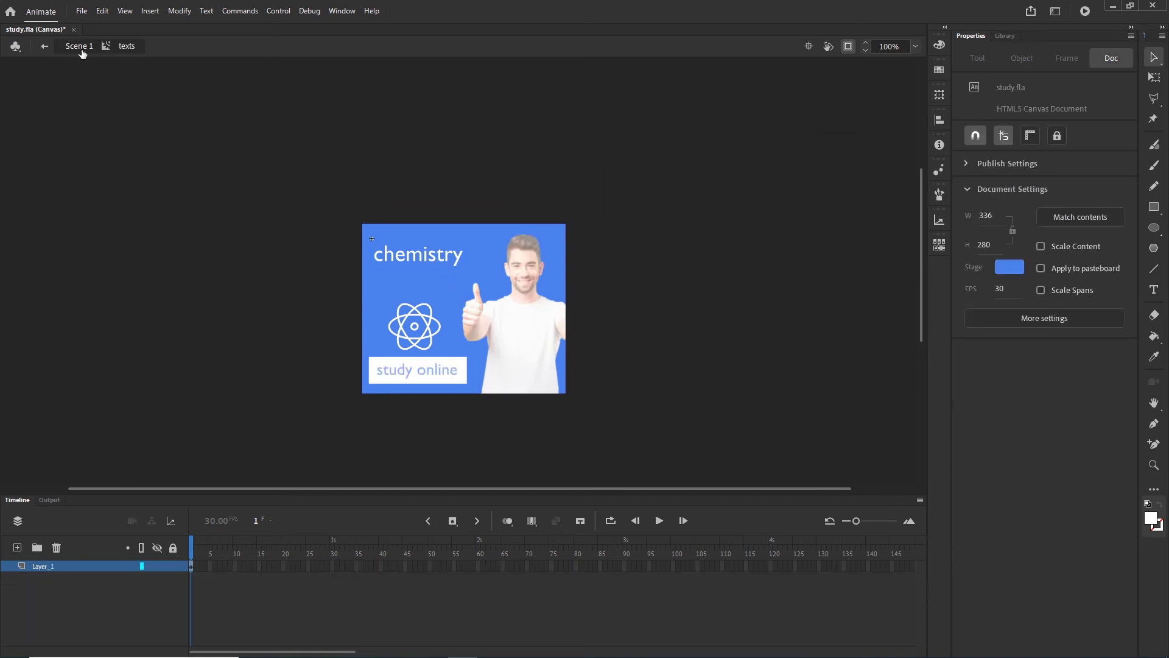
pyautogui.click(425, 254)
pyautogui.rightClick(426, 254)
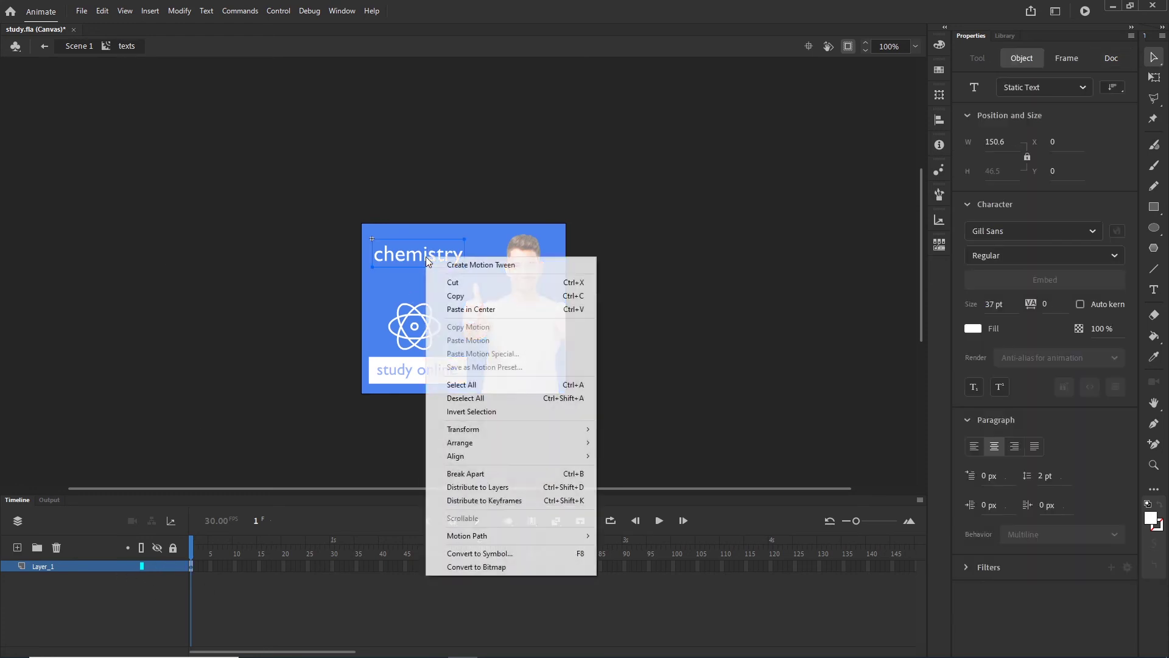
pyautogui.click(113, 611)
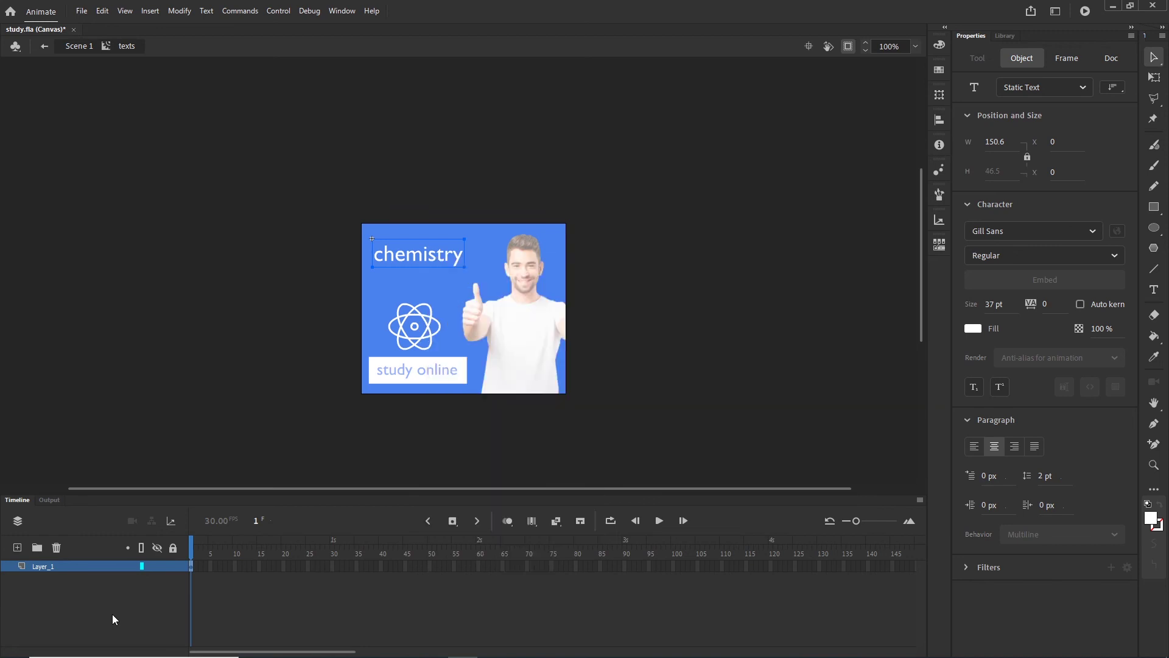
pyautogui.click(38, 566)
pyautogui.rightClick(42, 567)
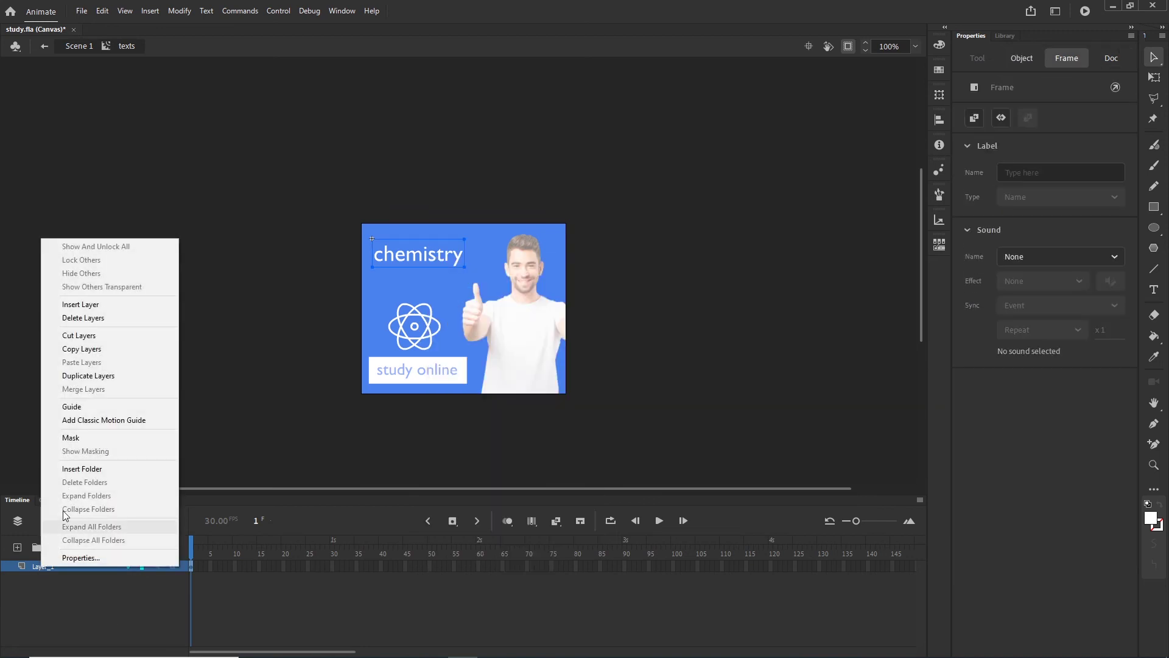
pyautogui.click(93, 380)
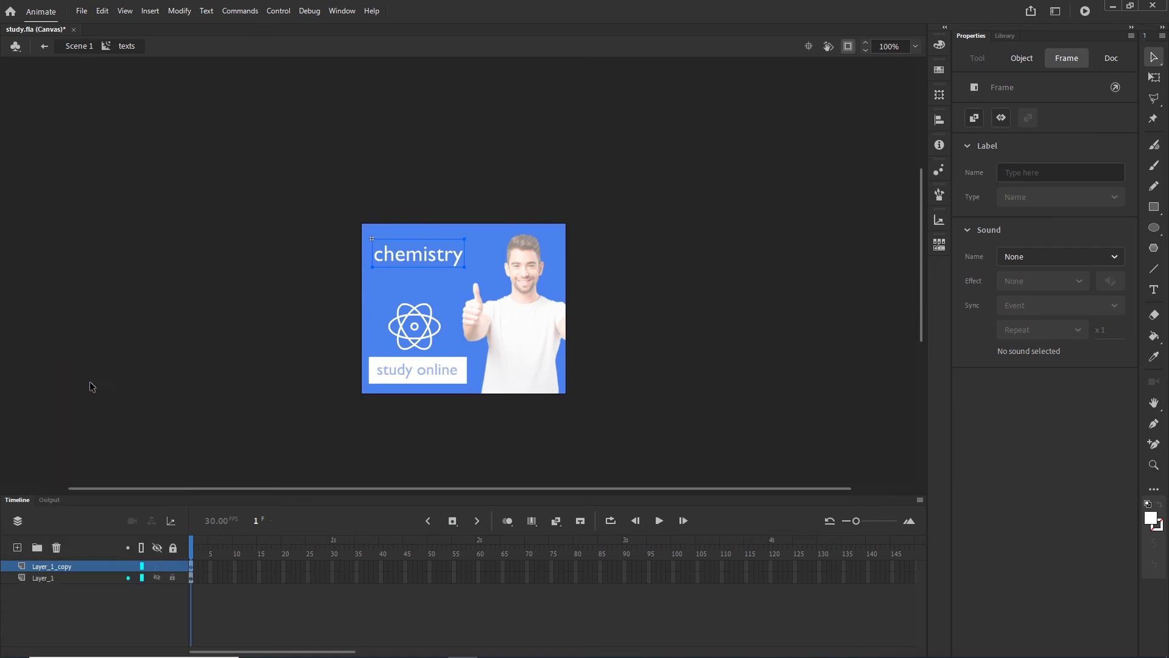
# - Hide Layer_1 and replace the duplicated layer's text with "research"
pyautogui.click(156, 577)
pyautogui.doubleClick(457, 262)
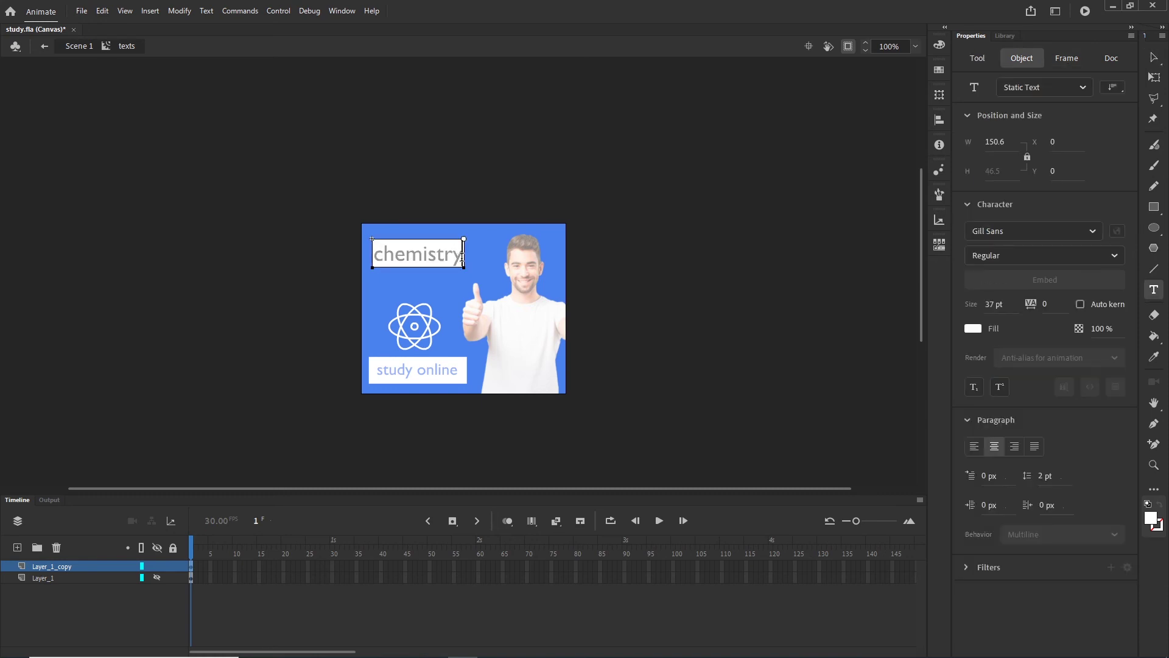
pyautogui.moveTo(457, 256); pyautogui.dragTo(369, 255)
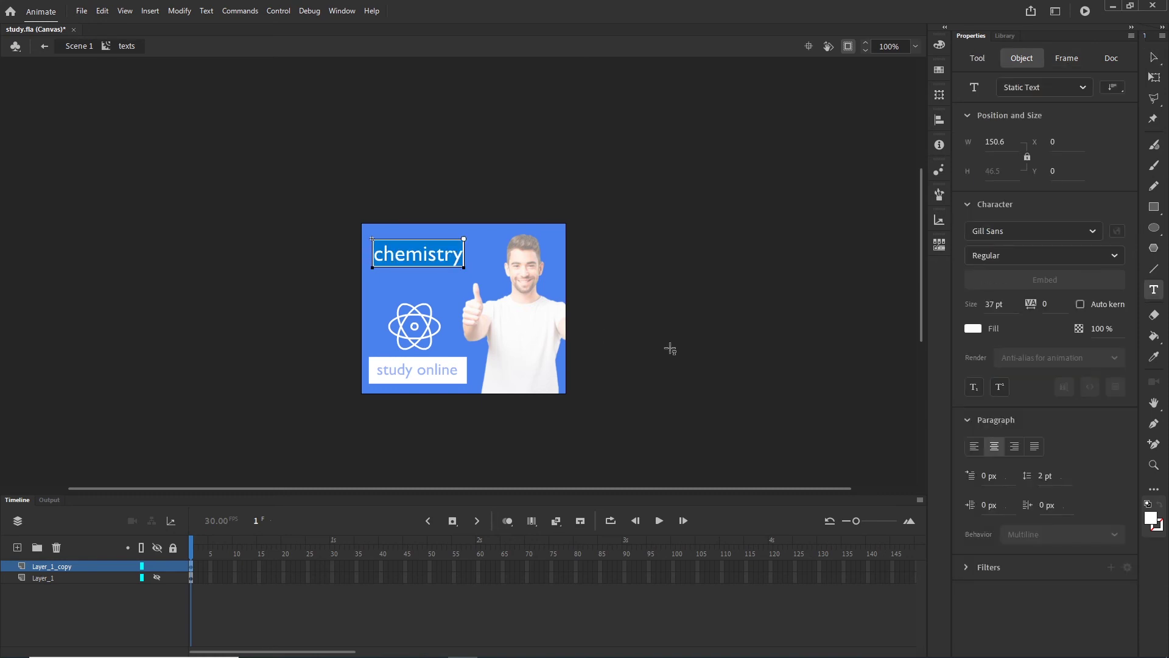
pyautogui.write('research')
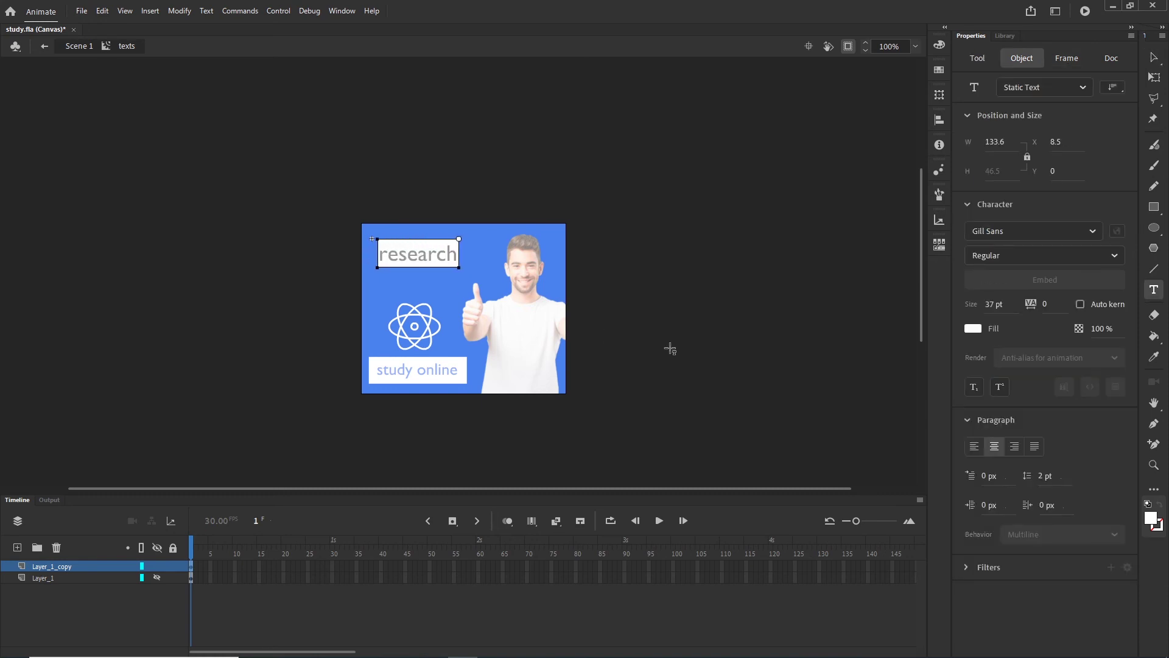
pyautogui.click(1153, 57)
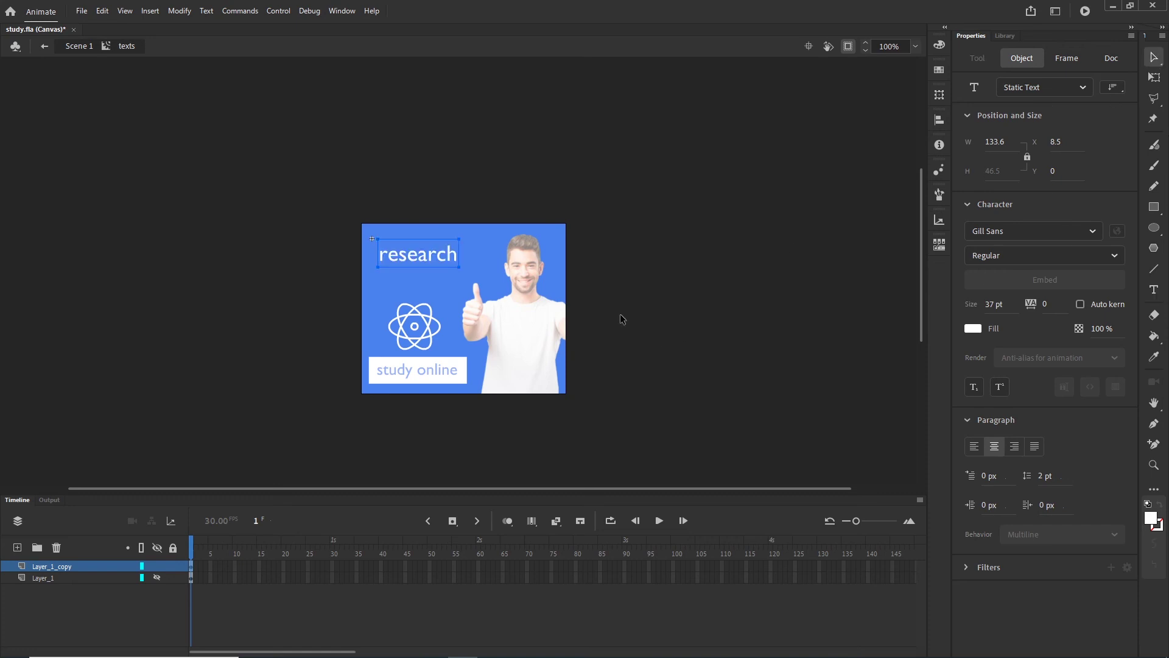
# - Duplicate the research text layer and hide the Layer_1_copy layer beneath the new copy
pyautogui.click(57, 566)
pyautogui.rightClick(48, 567)
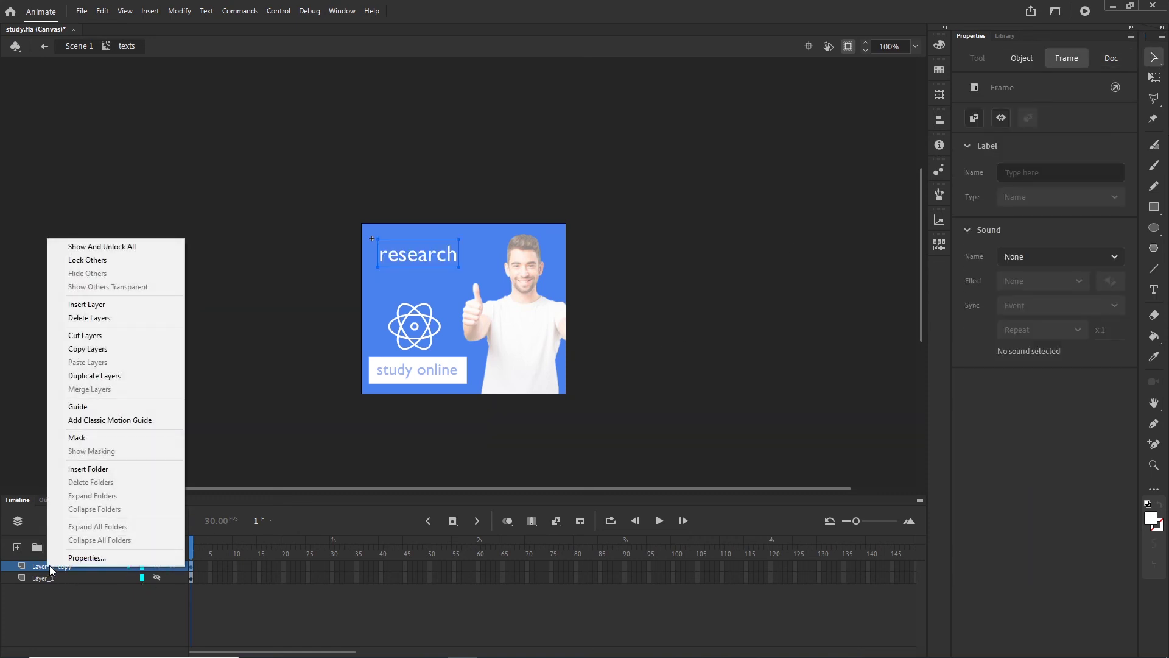
pyautogui.click(98, 375)
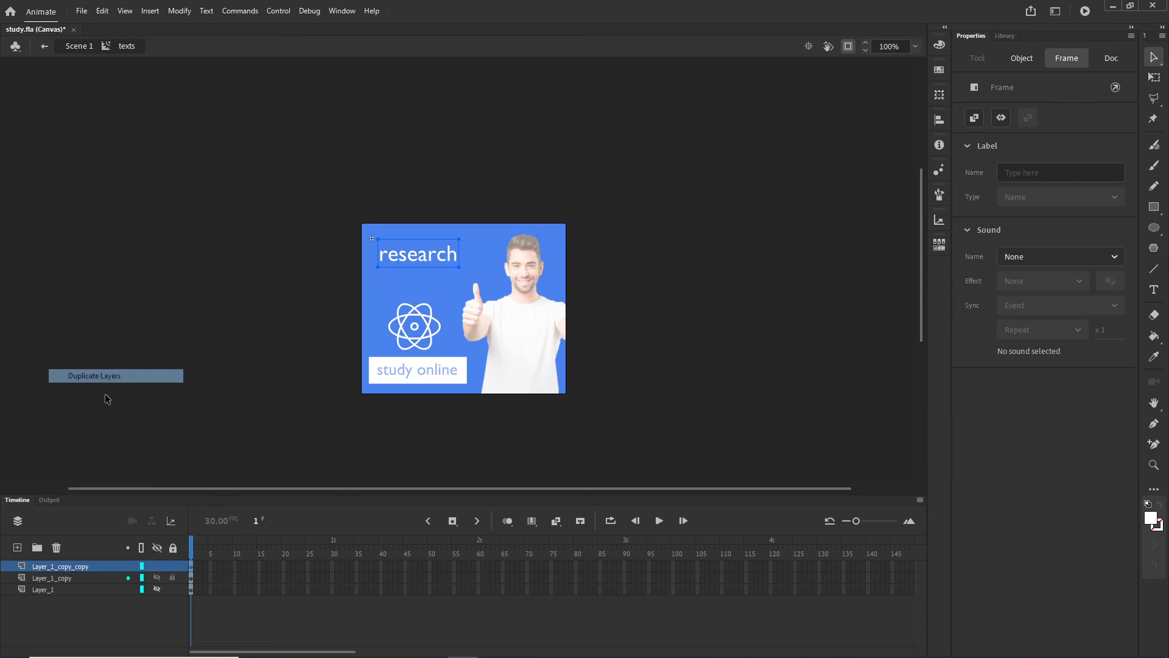
pyautogui.click(156, 577)
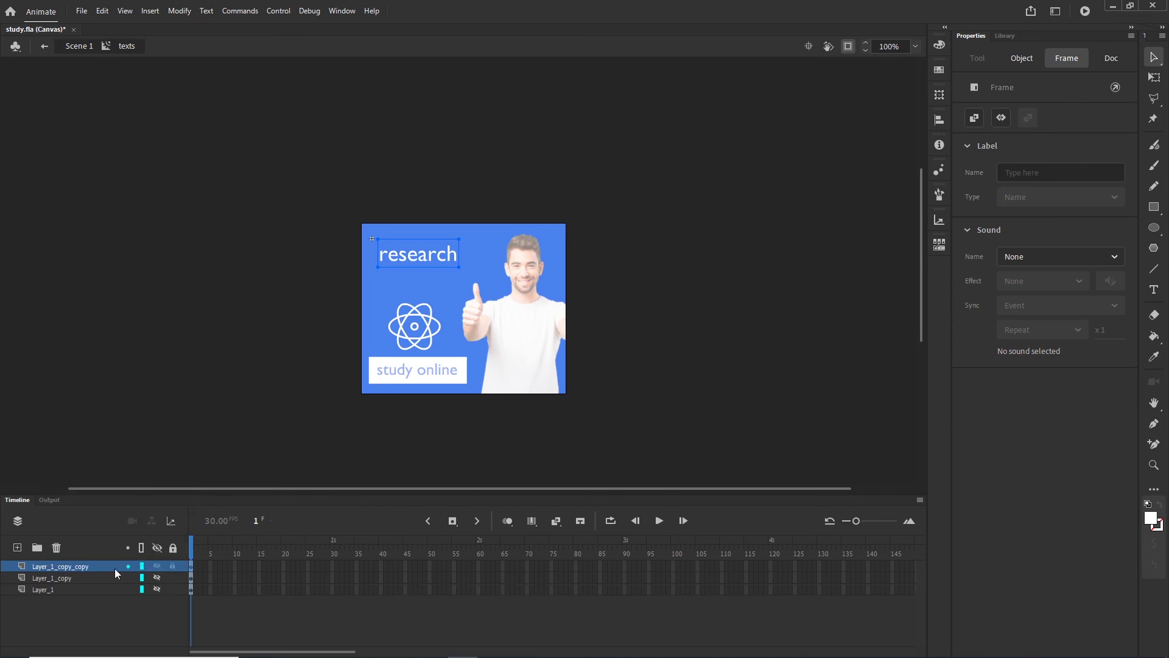
# - Replace the text on the Layer_1_copy_copy layer with "geography"
pyautogui.doubleClick(72, 564)
pyautogui.doubleClick(456, 254)
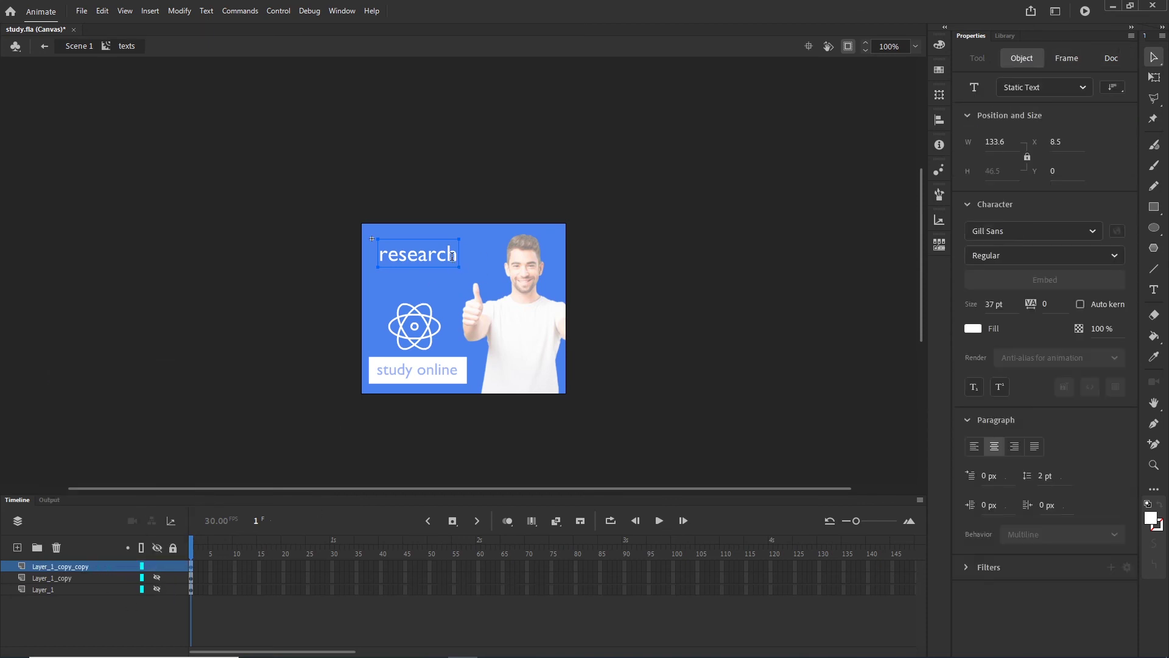
pyautogui.doubleClick(395, 251)
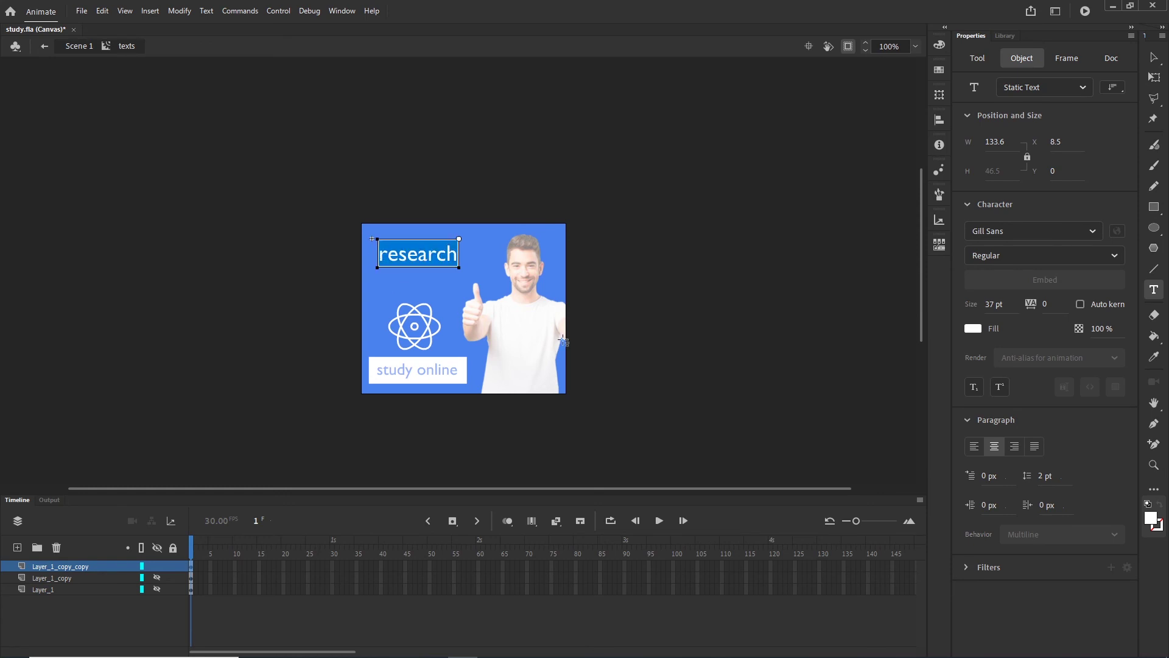
pyautogui.write('geo')
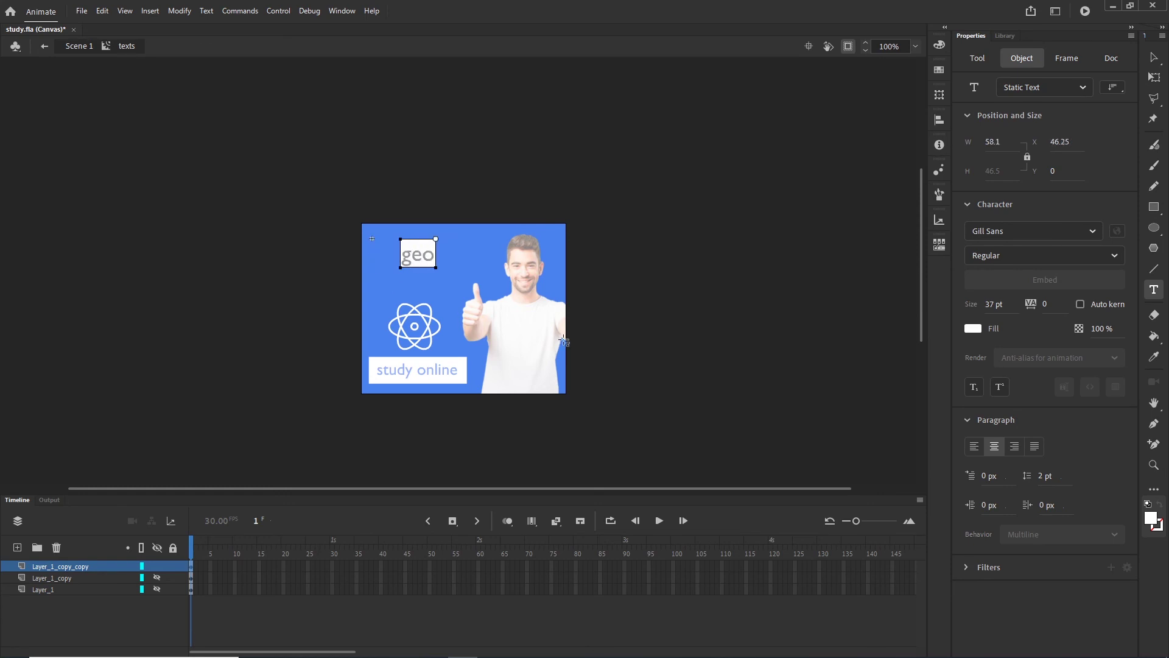
pyautogui.write('graphy')
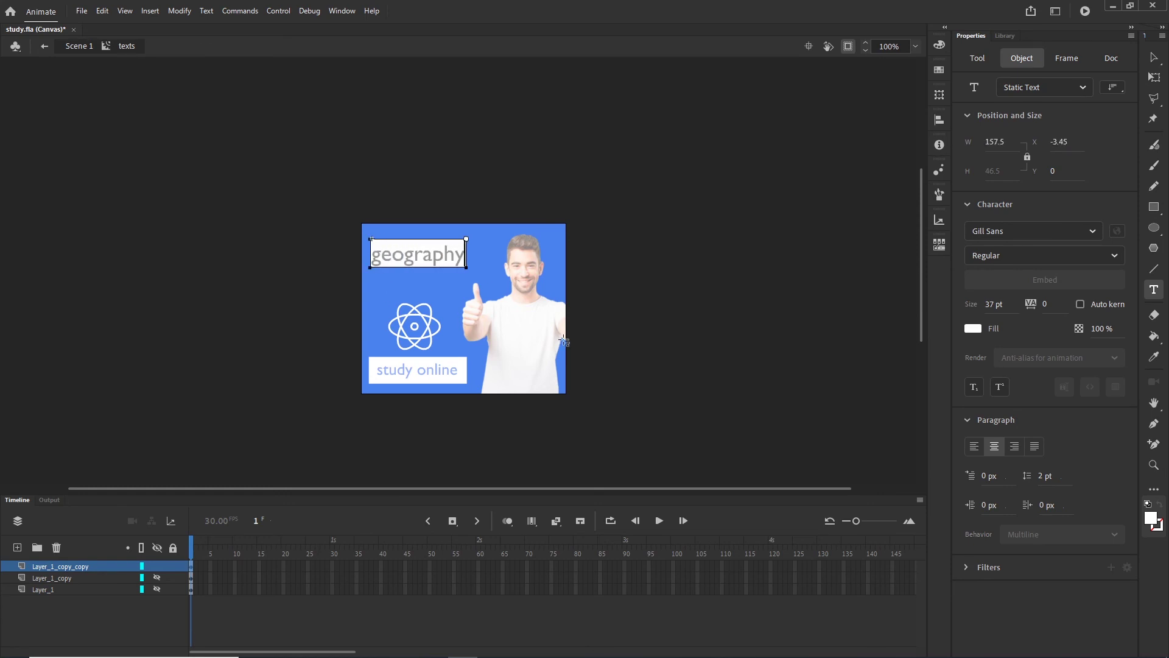
# - Duplicate the geography text layer and hide the Layer_1_copy_copy layer beneath the new copy
pyautogui.click(1154, 56)
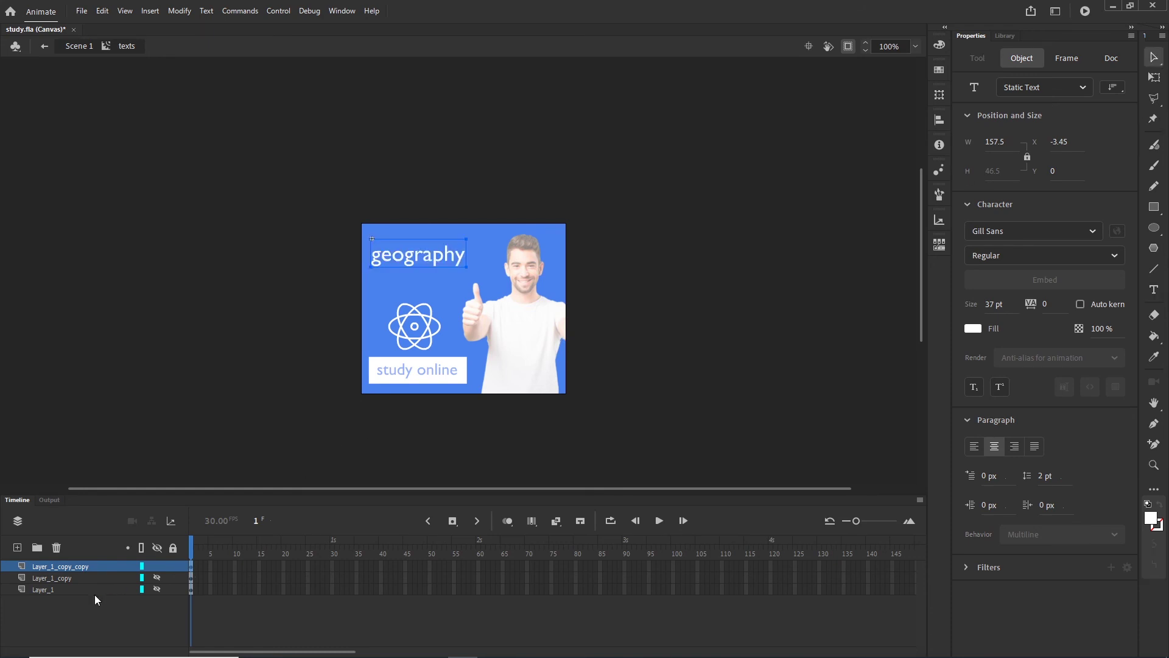
pyautogui.rightClick(61, 568)
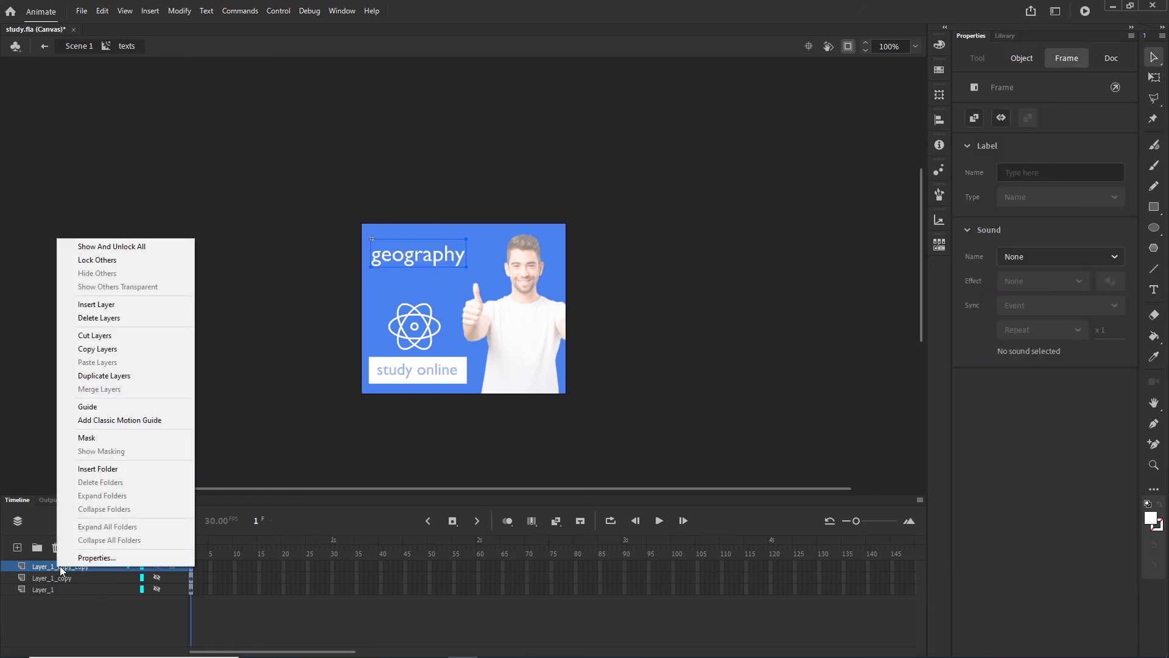
pyautogui.click(99, 375)
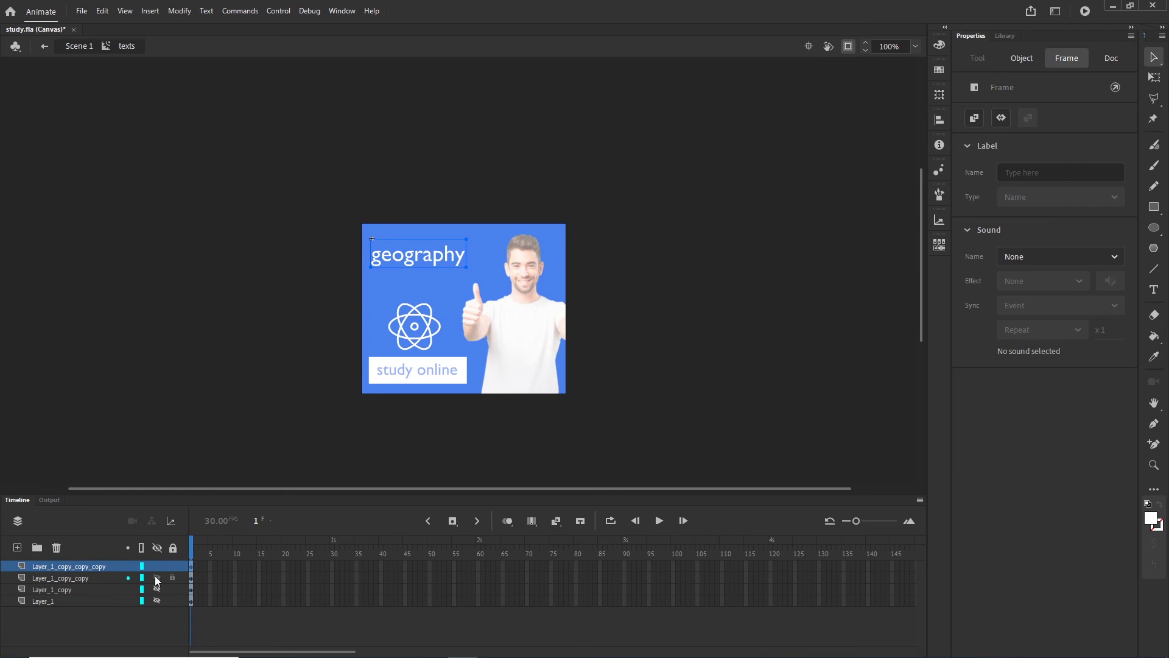
# - Replace the text on the Layer_1_copy_copy_copy layer with "art"
pyautogui.doubleClick(461, 259)
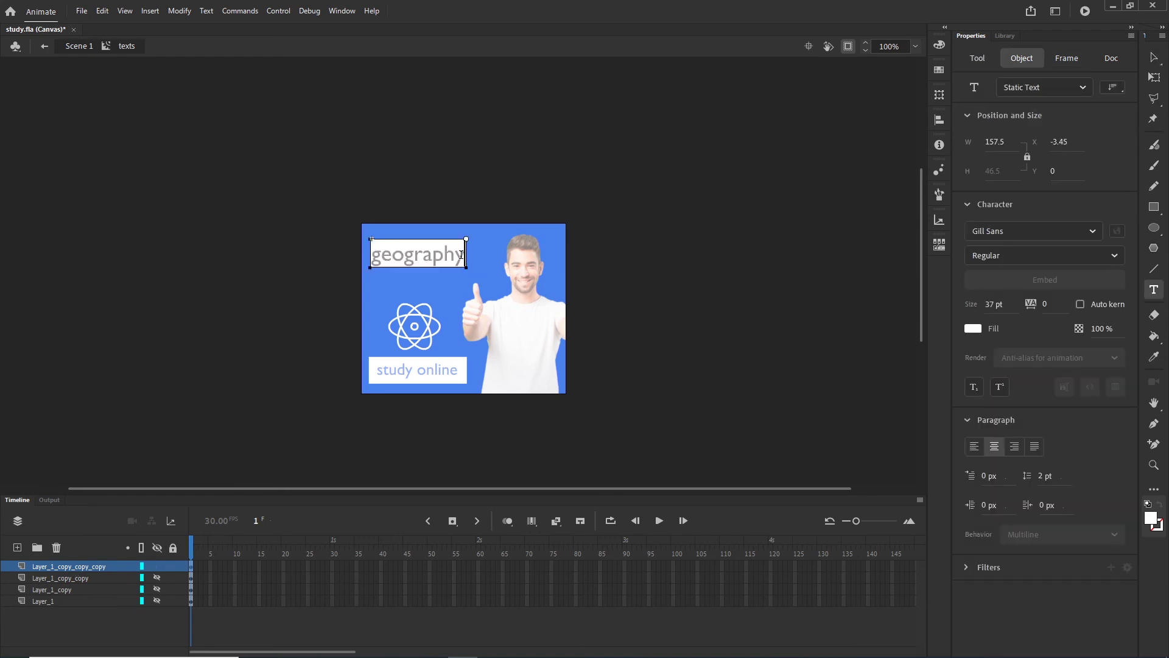
pyautogui.moveTo(463, 254); pyautogui.dragTo(371, 255)
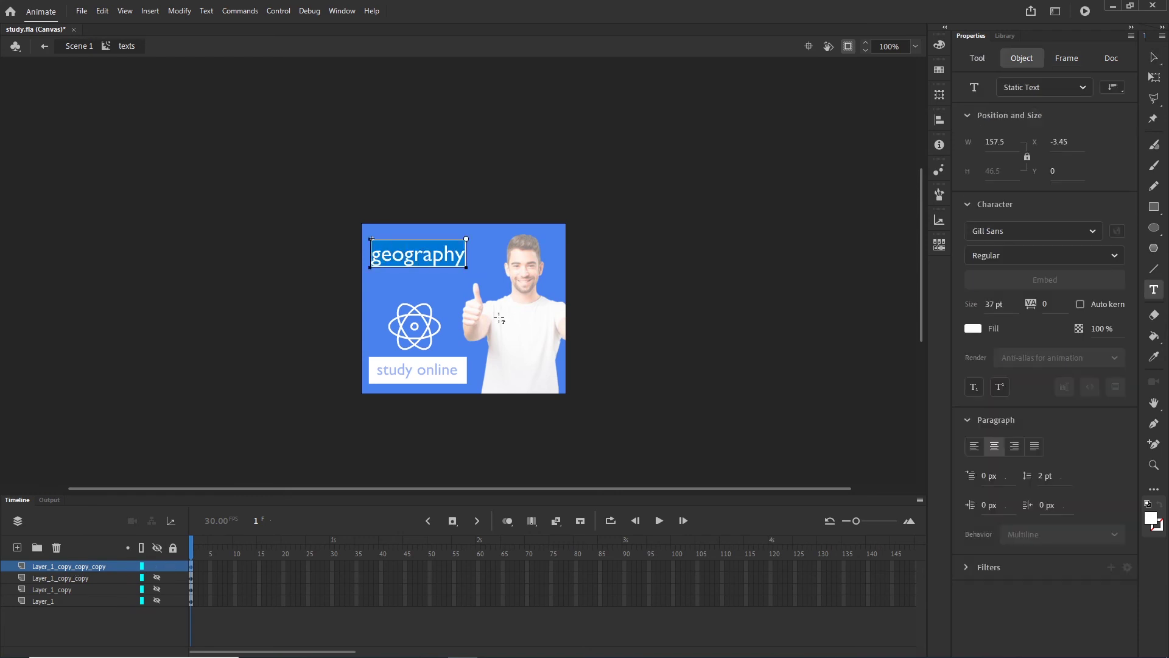
pyautogui.write('art')
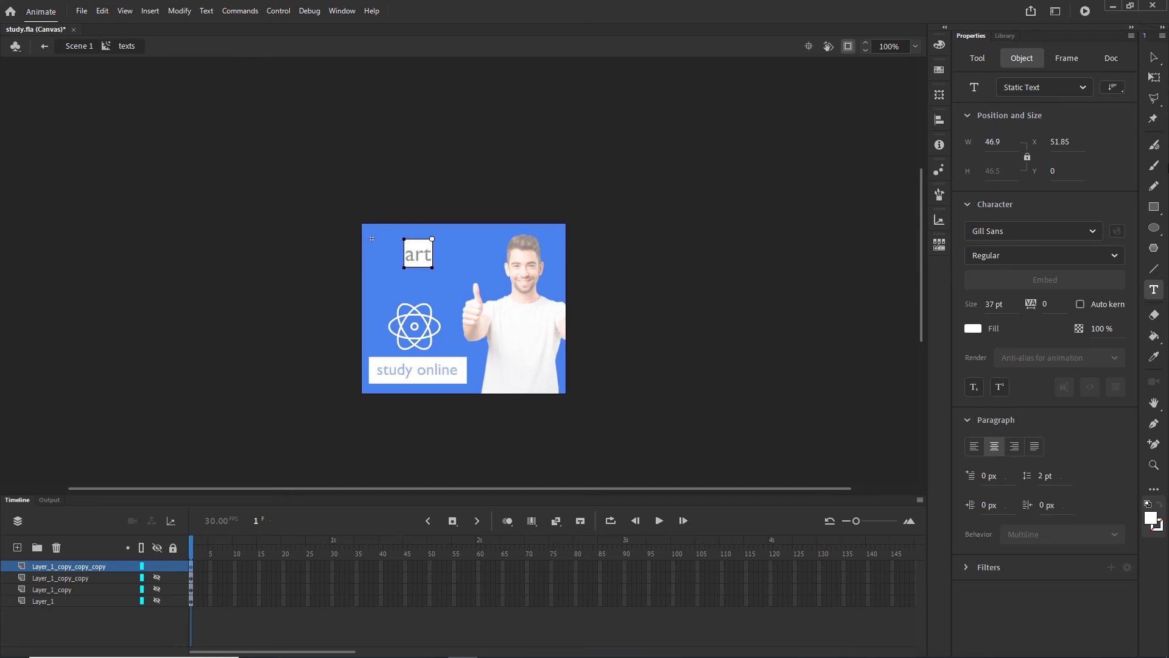
pyautogui.click(1154, 58)
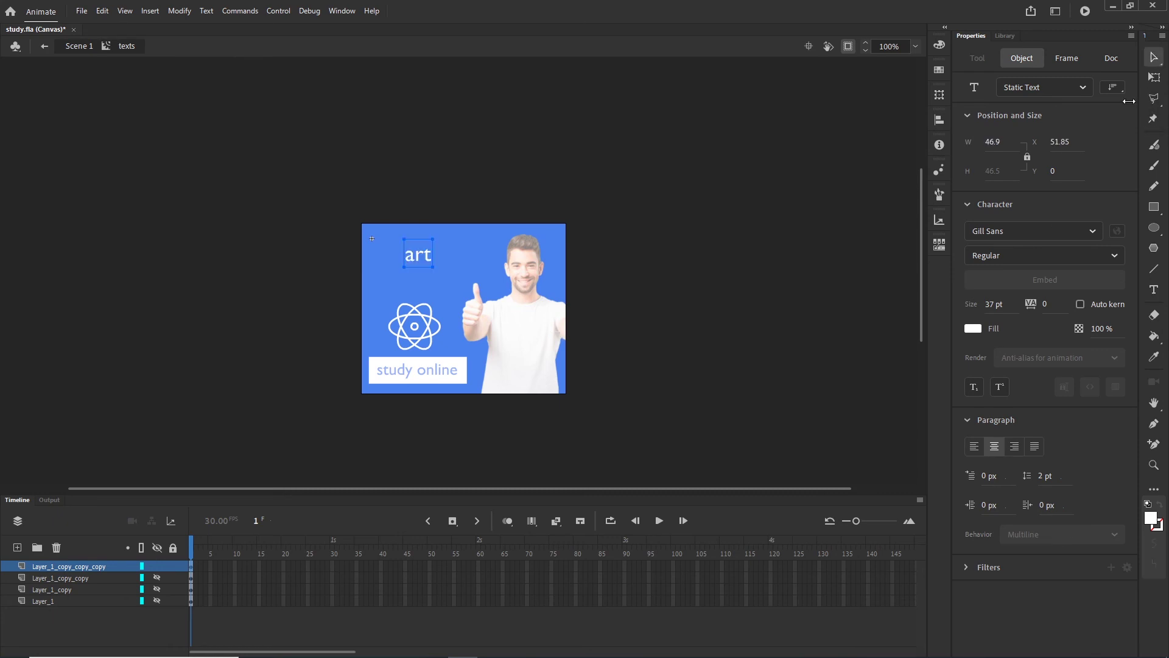
pyautogui.click(119, 624)
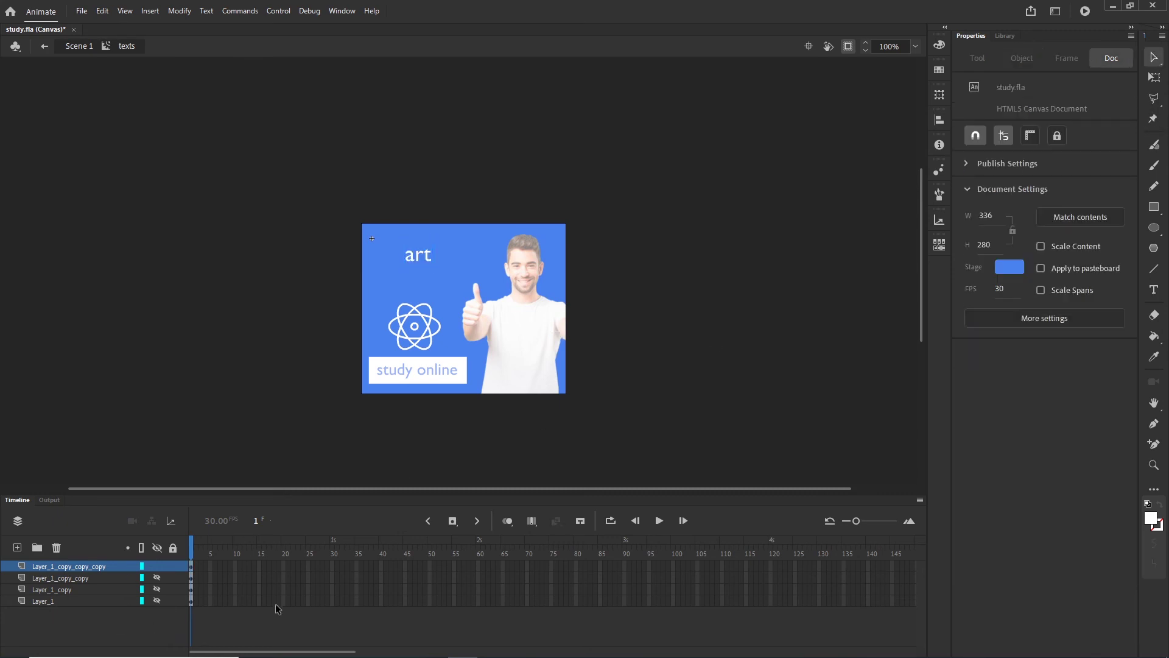
# - Change the text on the Layer_1_copy_copy_copy layer to "drawing" and unhide the three layers beneath it
pyautogui.doubleClick(430, 251)
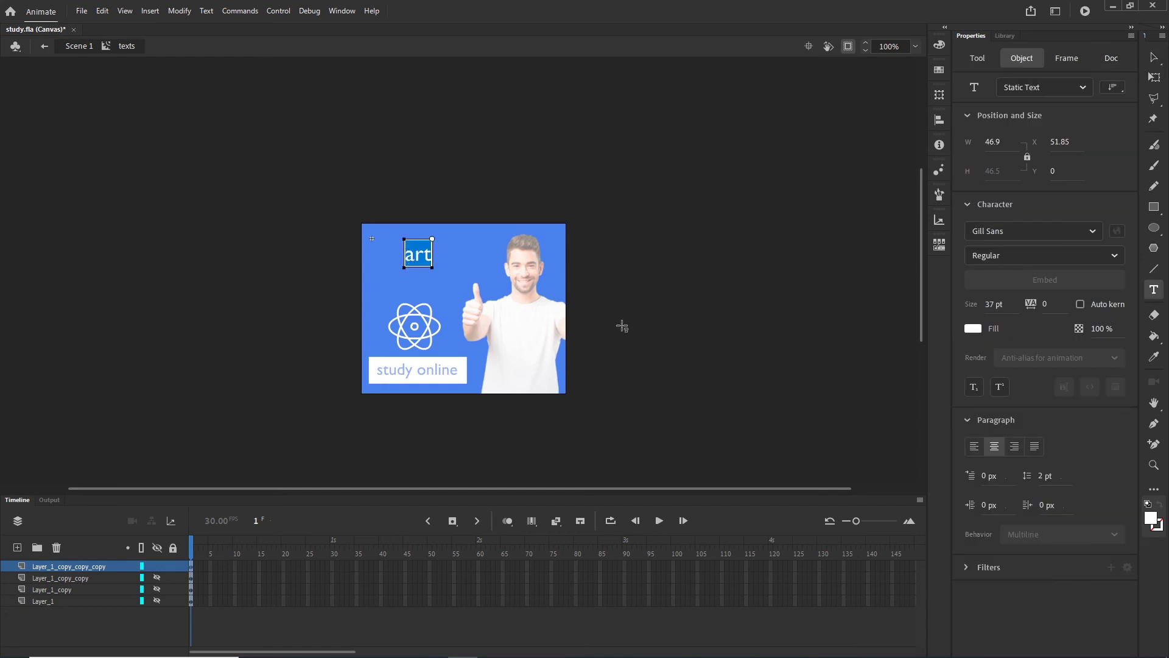
pyautogui.write('drawing')
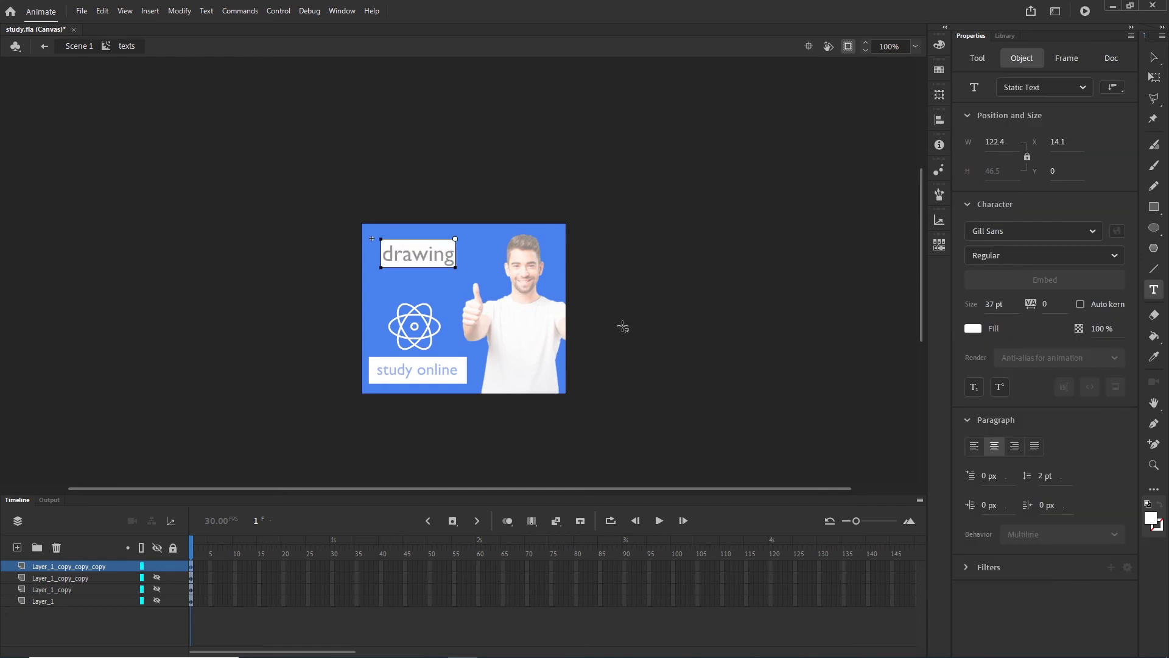
pyautogui.click(1157, 55)
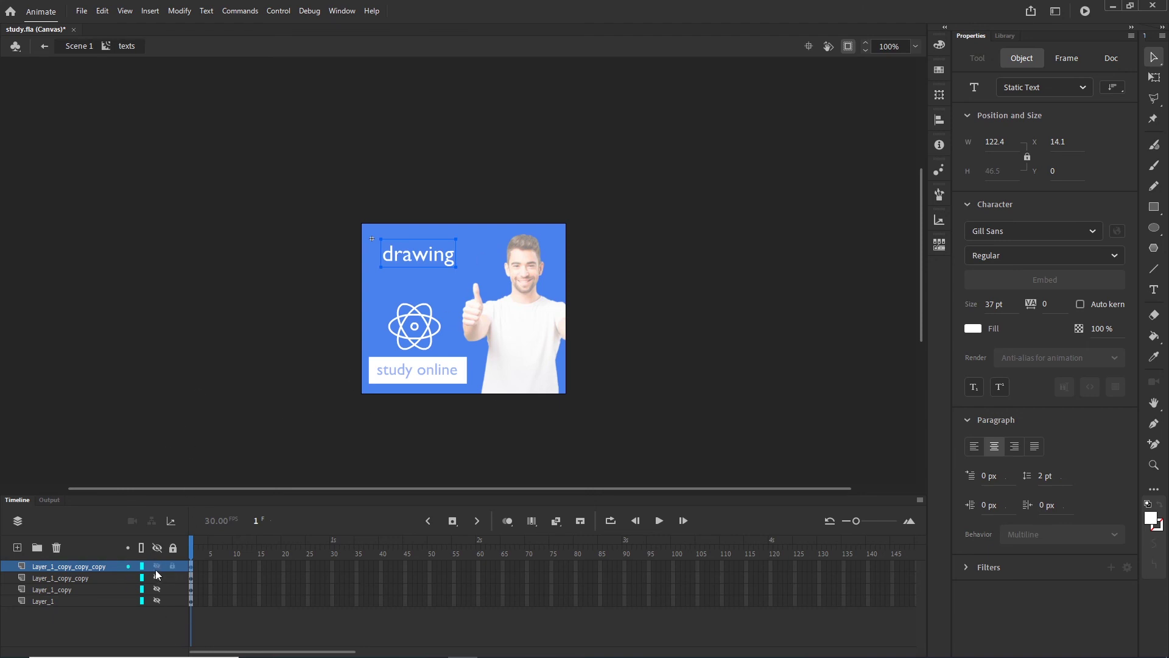
pyautogui.moveTo(156, 576); pyautogui.dragTo(153, 601)
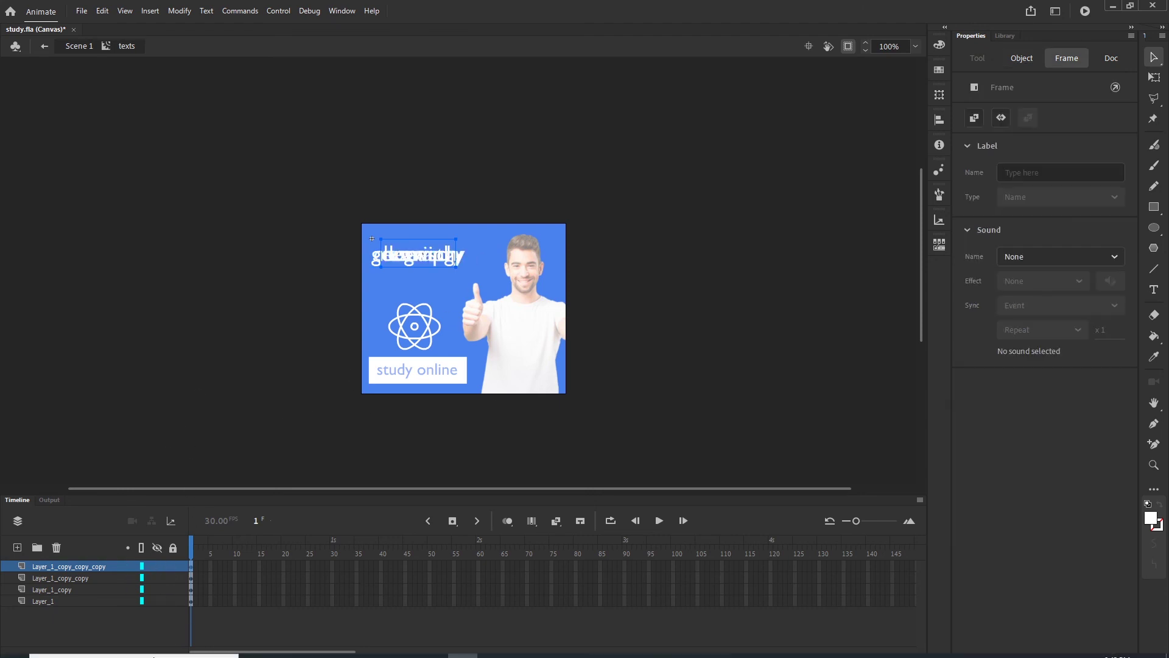
pyautogui.click(86, 614)
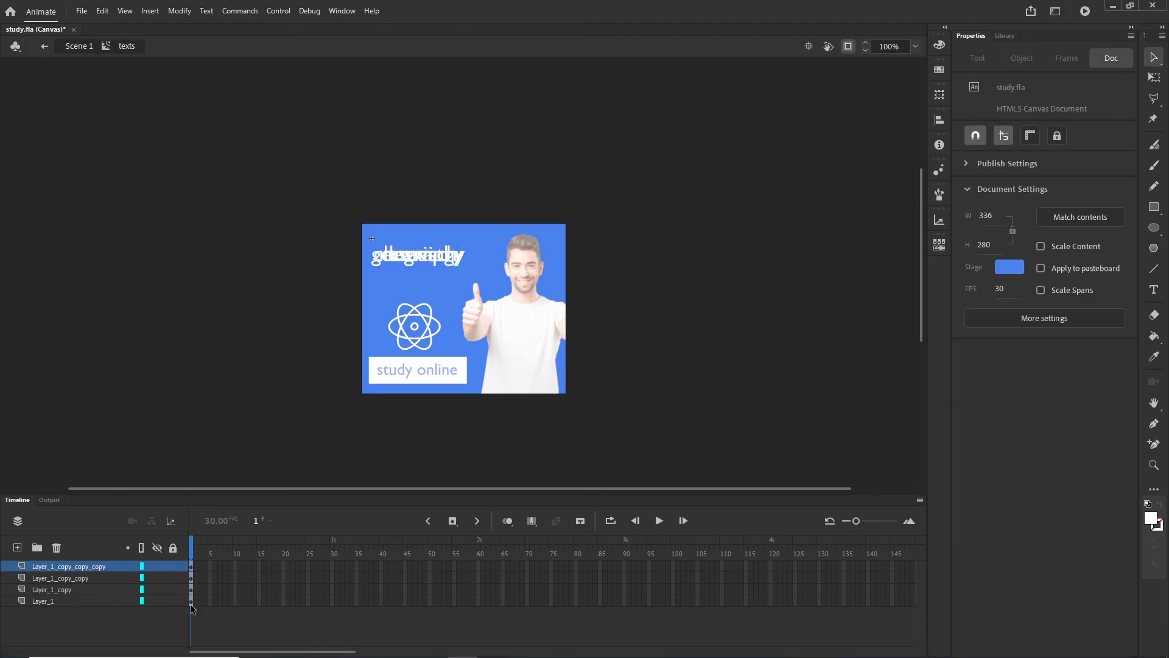
# - Extend the chemistry text on Layer_1 to frame 20 and make the research text span frames 21 to 40
pyautogui.click(283, 601)
pyautogui.press('F5')
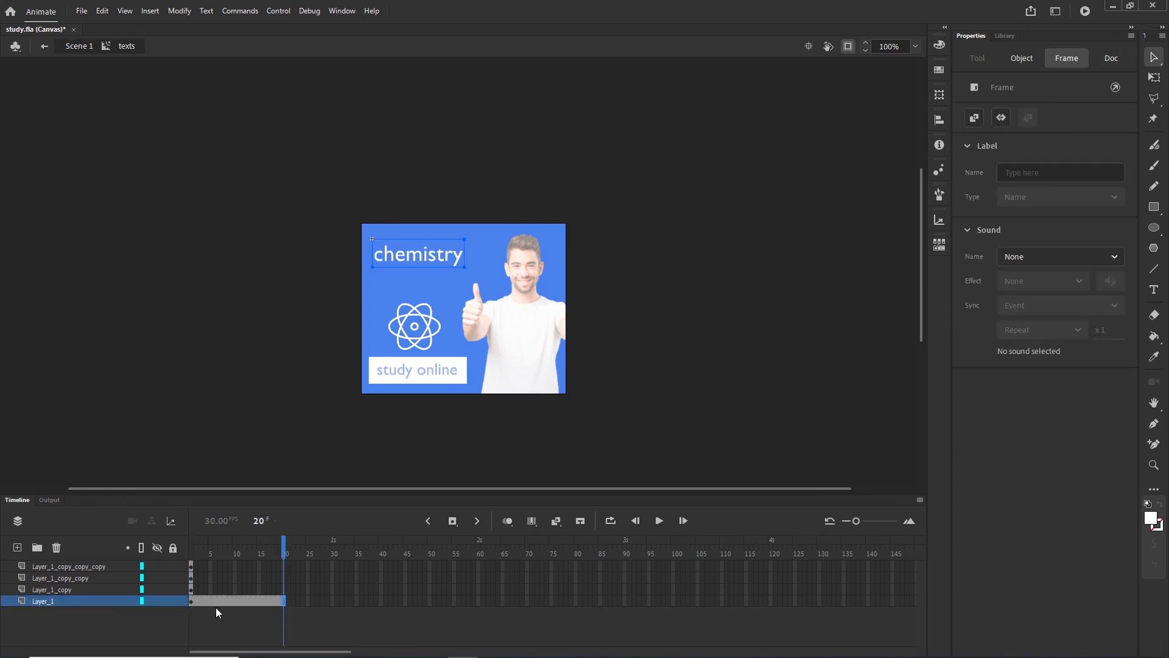
pyautogui.click(191, 590)
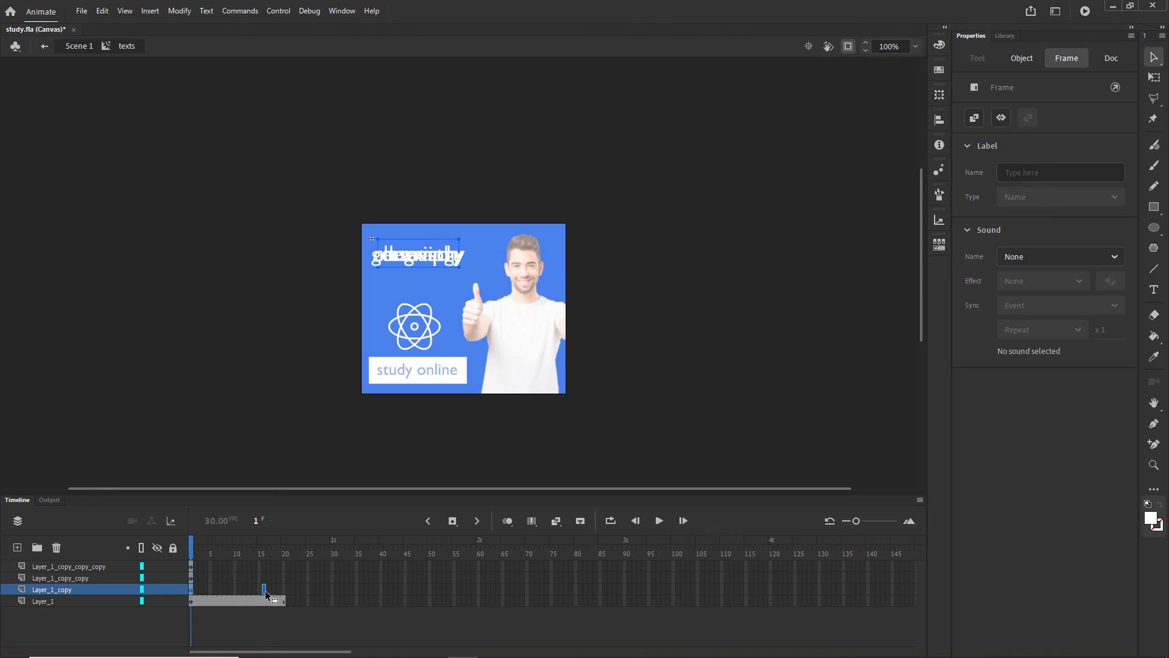
pyautogui.moveTo(266, 591); pyautogui.dragTo(289, 590)
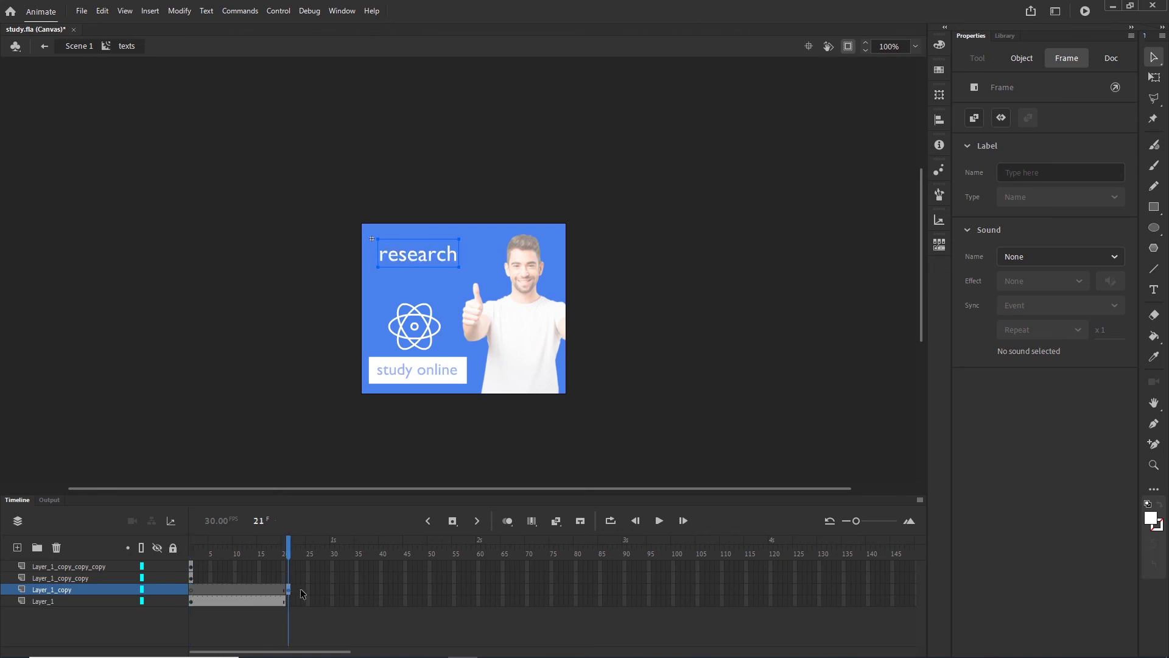
pyautogui.click(381, 588)
pyautogui.press('F5')
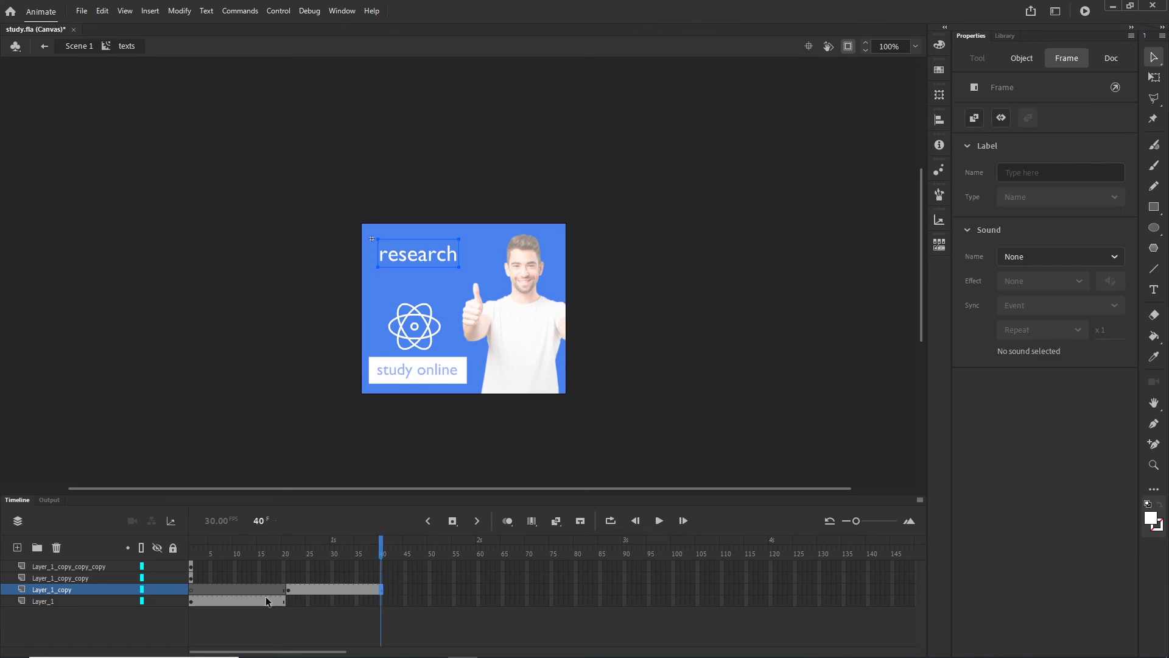
# - Shift the geography text's keyframe to frame 41 and extend its frames to frame 60
pyautogui.click(191, 581)
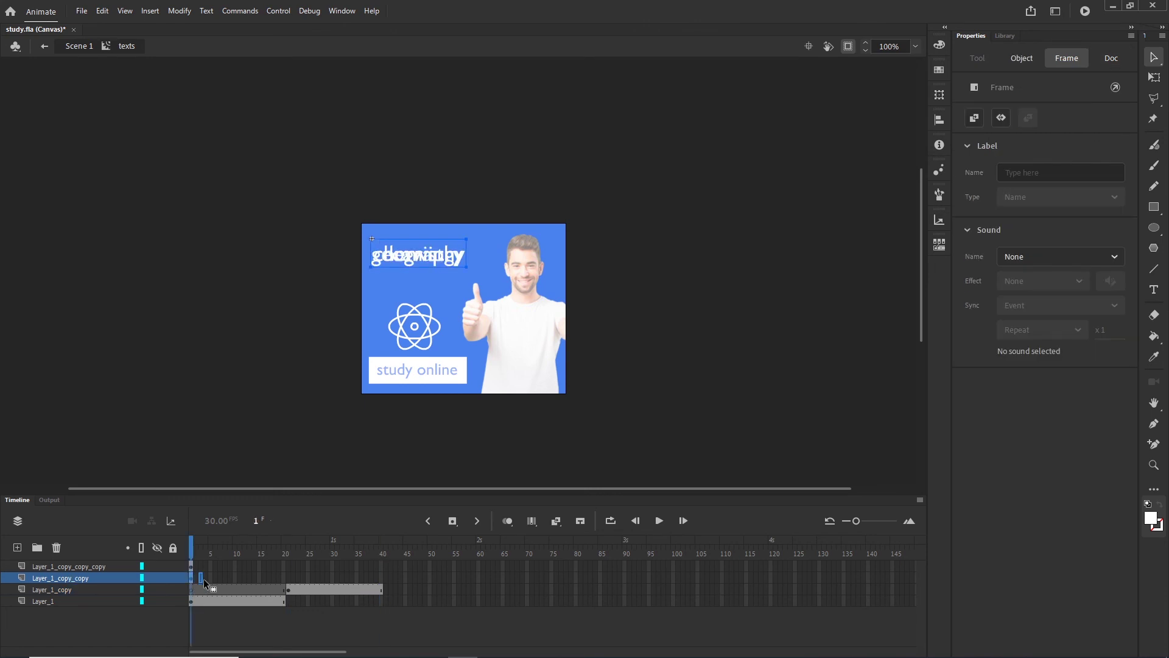
pyautogui.press('F5')
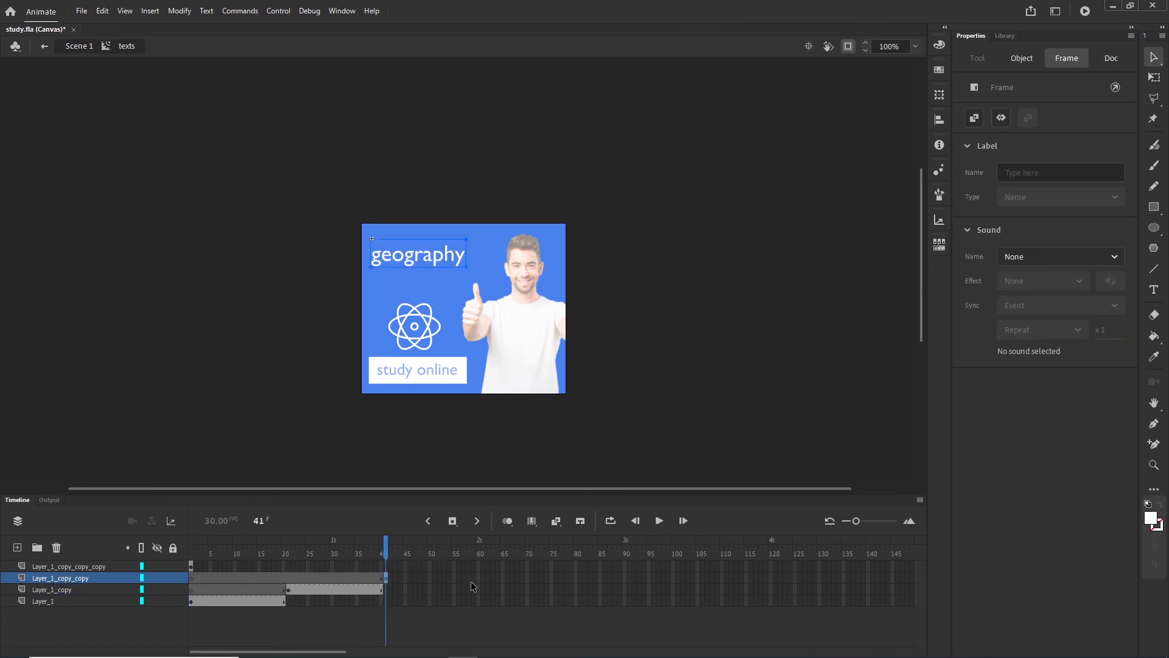
pyautogui.click(480, 587)
pyautogui.click(477, 578)
pyautogui.press('F5')
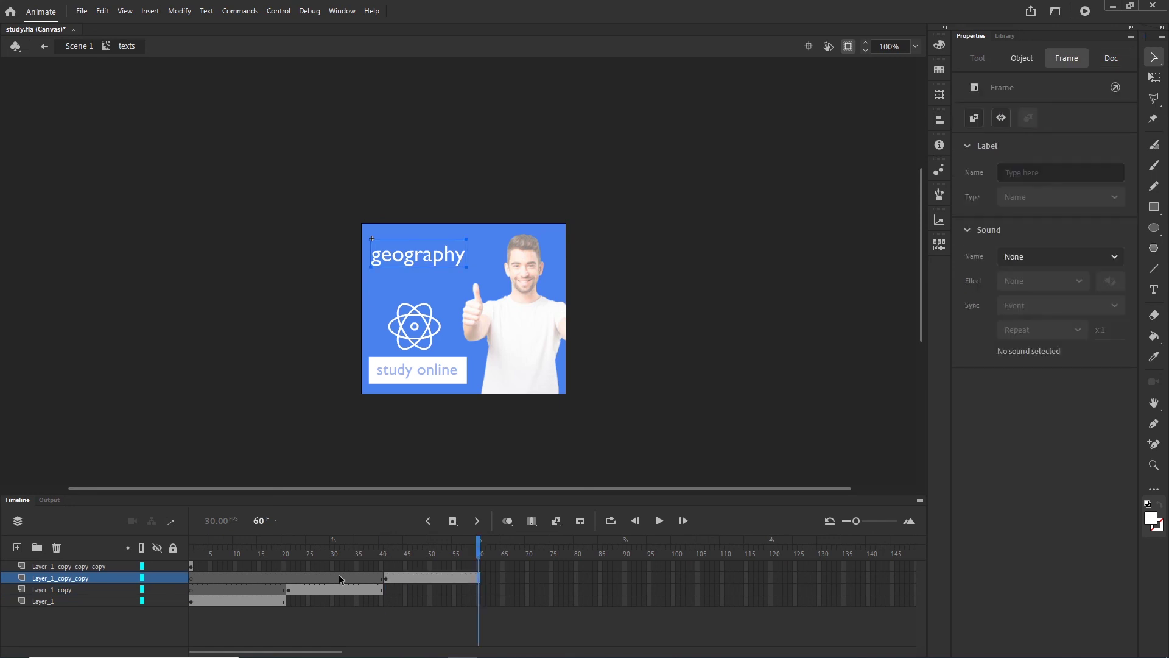
# - Make the drawing text span frames 61 to 80 and return to Scene 1
pyautogui.click(192, 566)
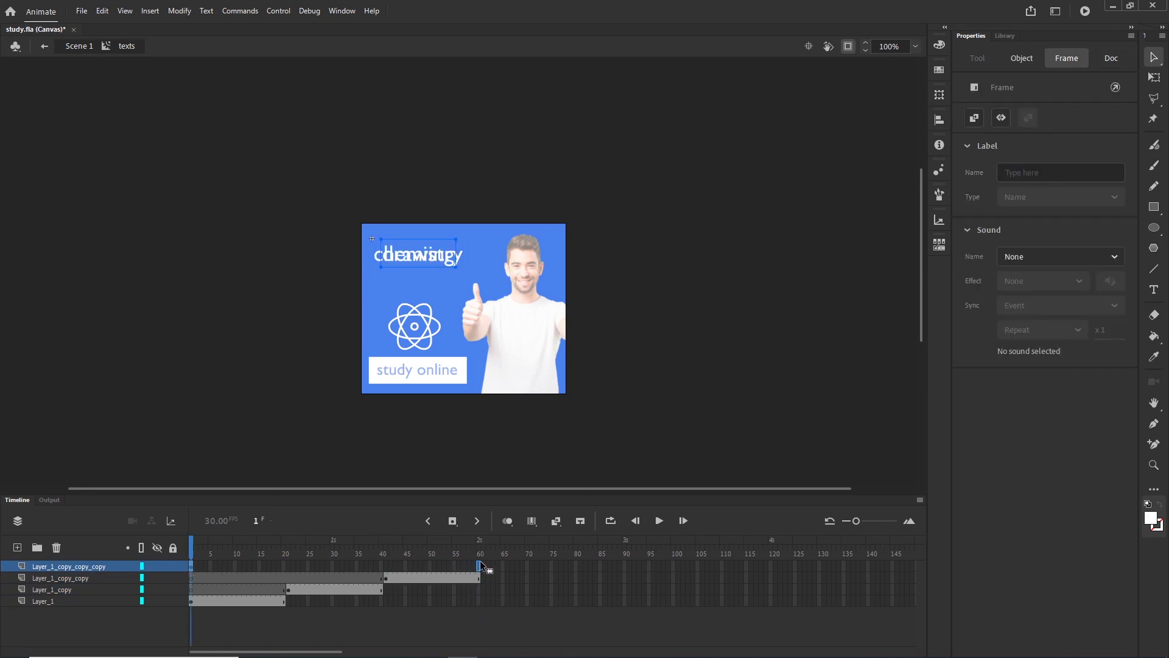
pyautogui.moveTo(480, 560); pyautogui.dragTo(482, 560)
pyautogui.click(576, 565)
pyautogui.press('F5')
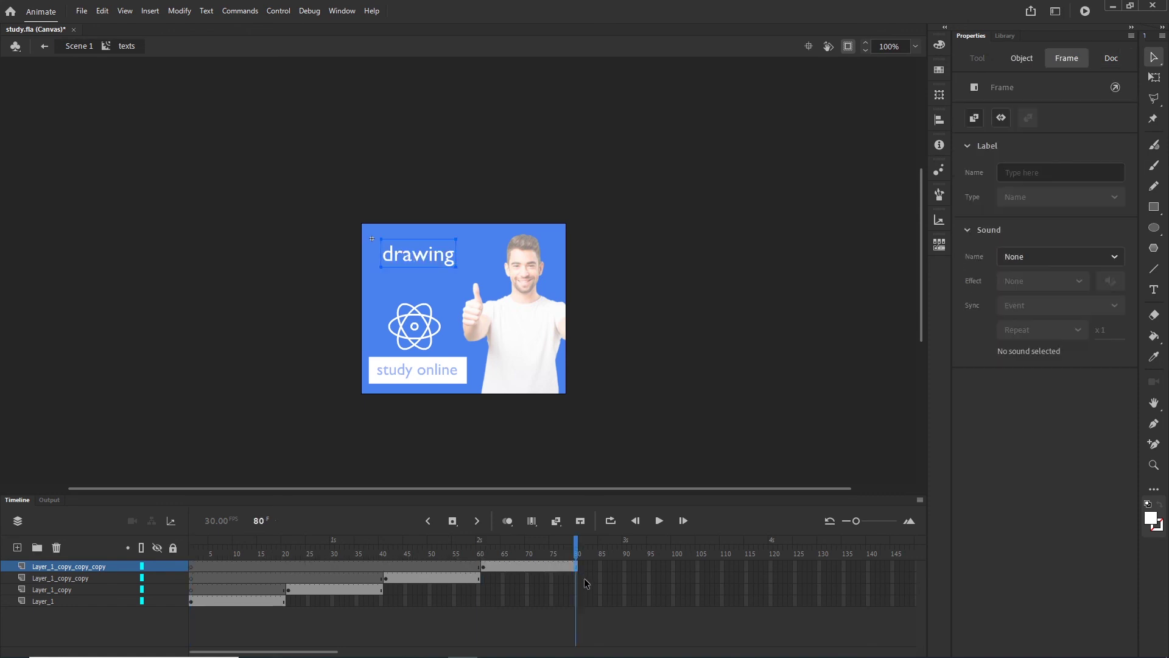
pyautogui.moveTo(572, 540); pyautogui.dragTo(145, 550)
pyautogui.click(74, 47)
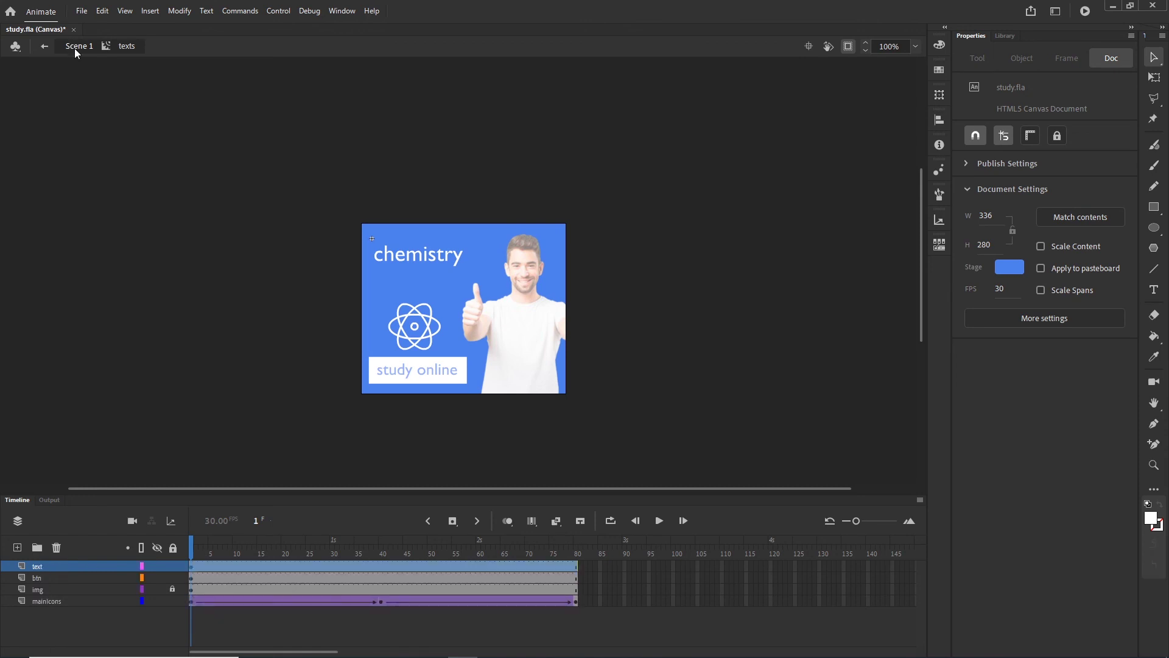
# - Test the ad in the browser to check that the texts match the icons, and return to the first frame
pyautogui.moveTo(189, 547); pyautogui.dragTo(373, 540)
pyautogui.hotkey('ctrl', 'Return')
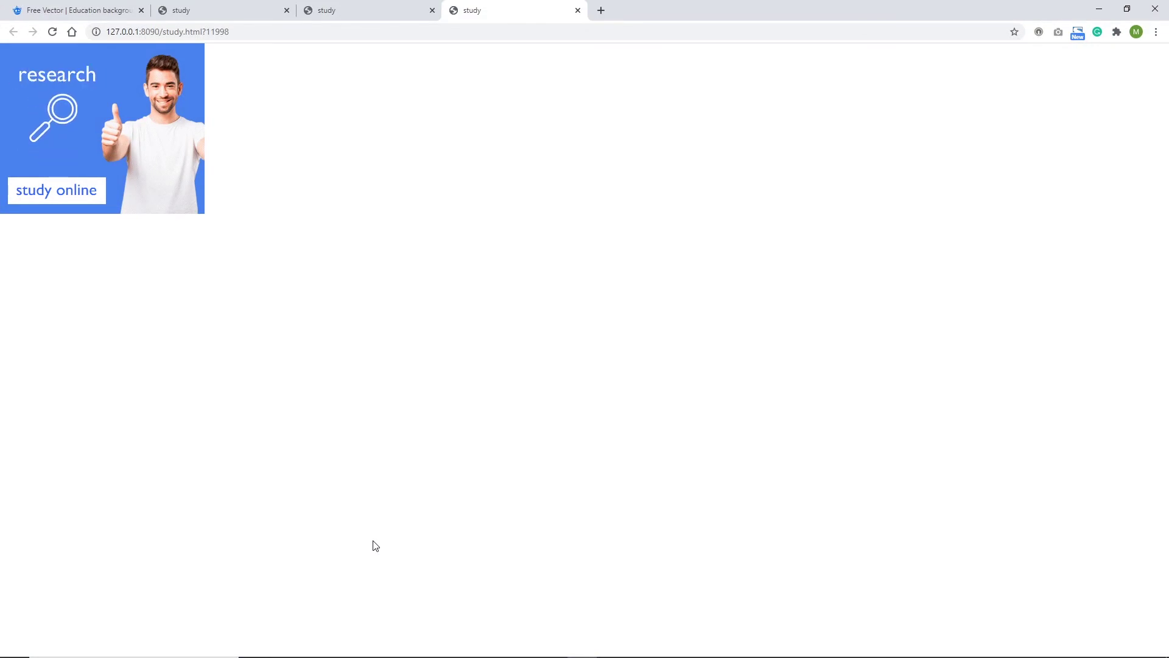
pyautogui.click(1099, 8)
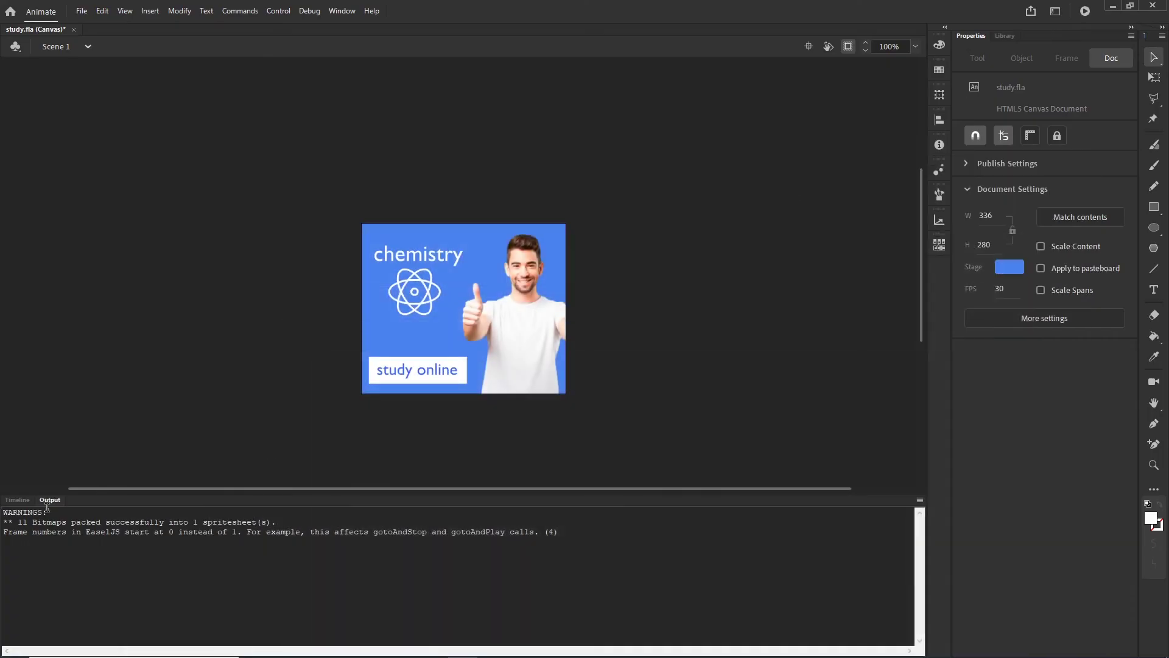
pyautogui.click(18, 500)
pyautogui.moveTo(373, 556); pyautogui.dragTo(134, 548)
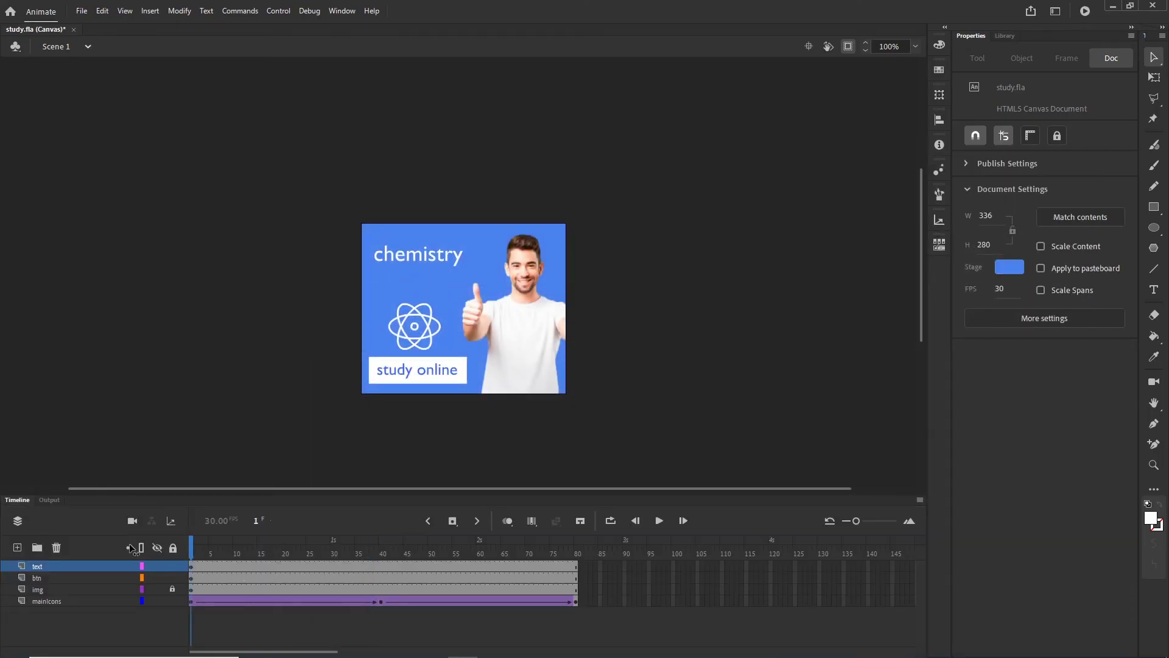
# - Move the texts movie clip straight up on the stage to Y 9.5
pyautogui.click(423, 255)
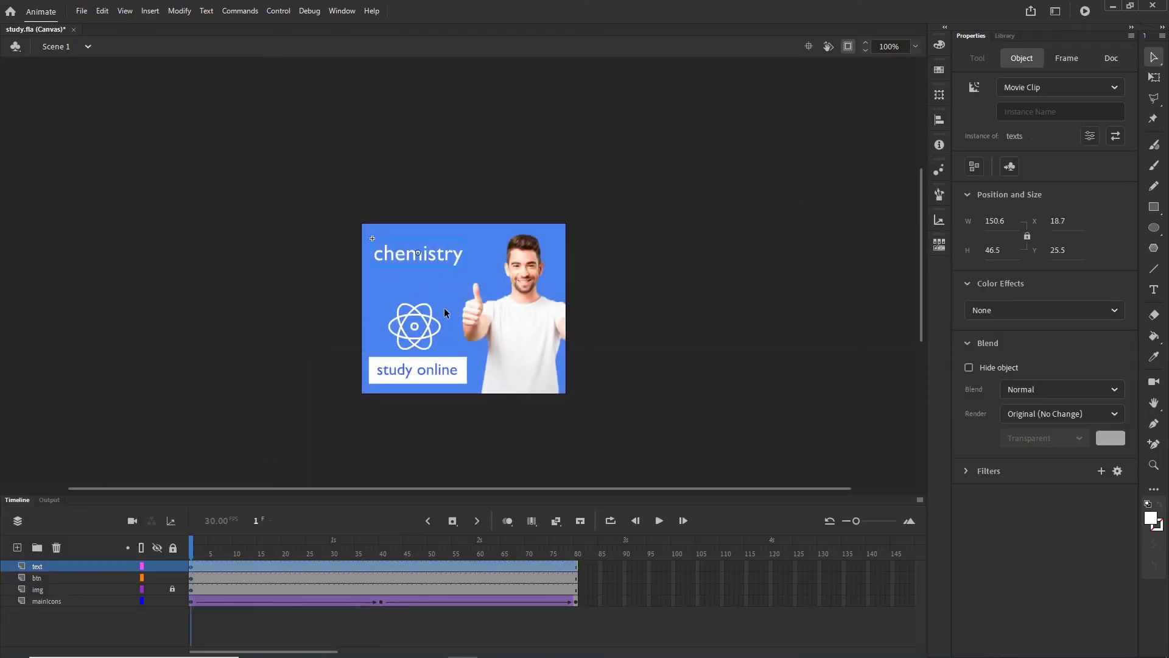
pyautogui.press('Up')
pyautogui.press('Up')
pyautogui.press('Up')
pyautogui.press('Up')
pyautogui.press('Up')
pyautogui.press('Up')
pyautogui.press('Up')
pyautogui.press('Up')
pyautogui.press('Up')
pyautogui.press('Up')
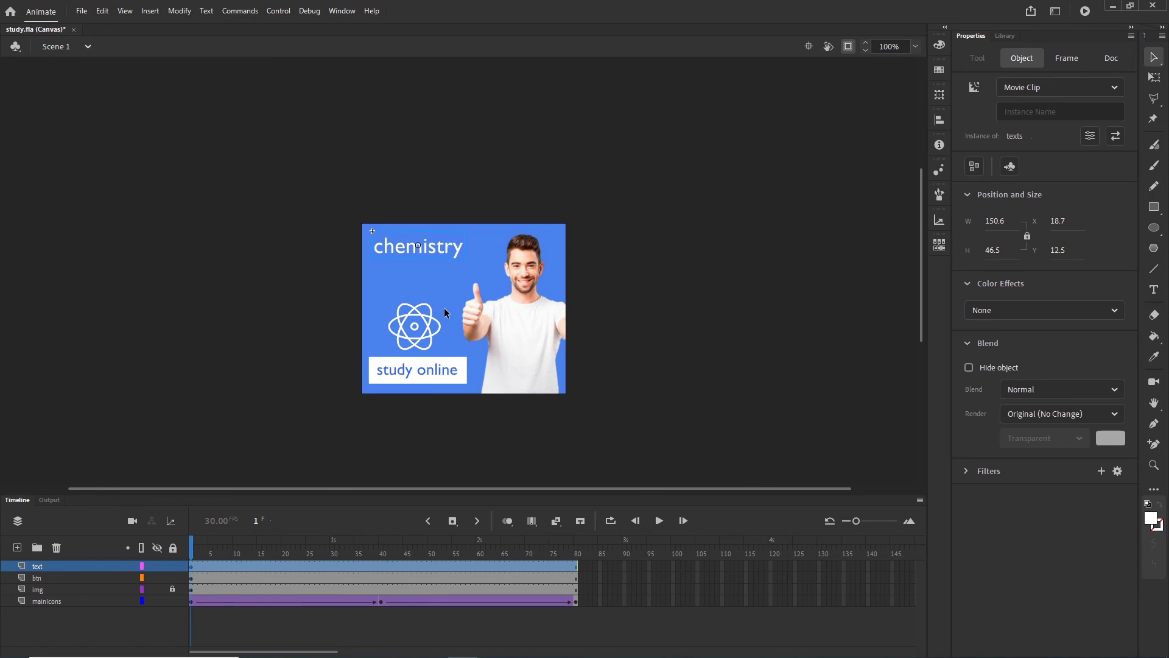
# - Test the ad in the browser again with the raised texts and return to the timeline
pyautogui.hotkey('ctrl', 'Return')
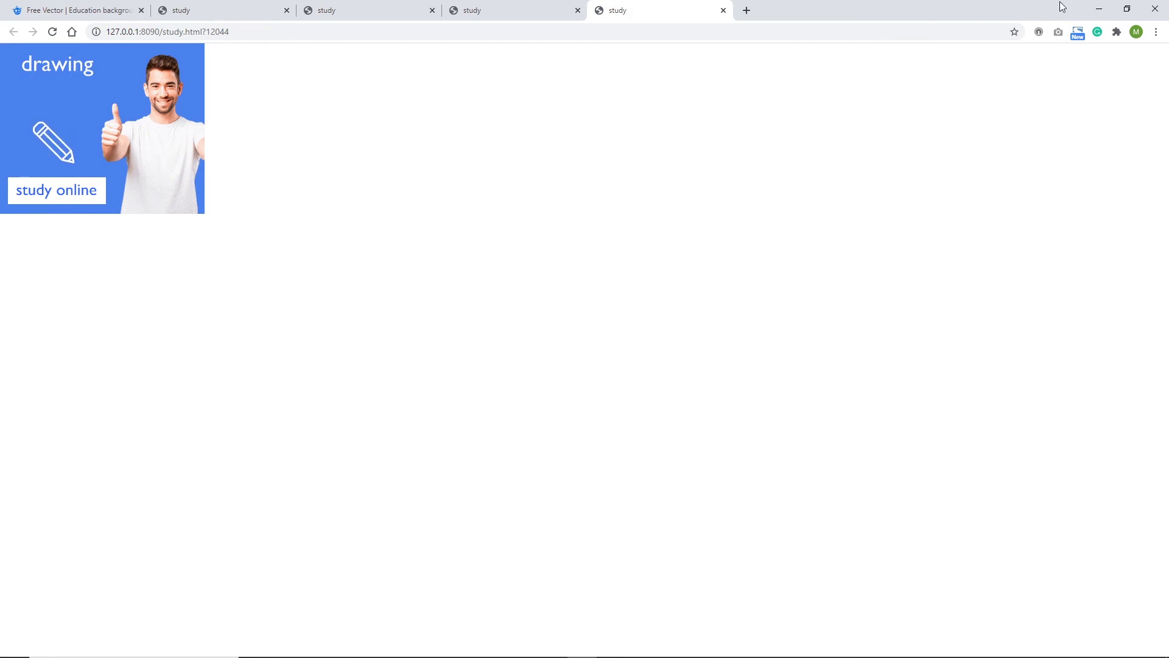
pyautogui.click(1099, 8)
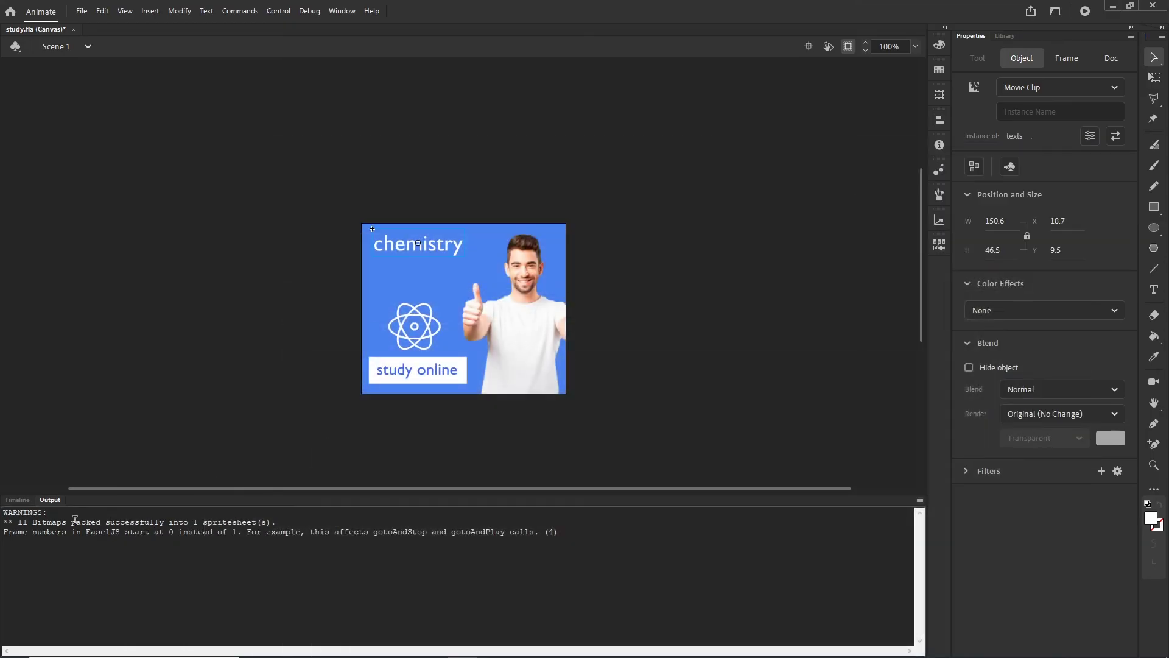
pyautogui.click(17, 500)
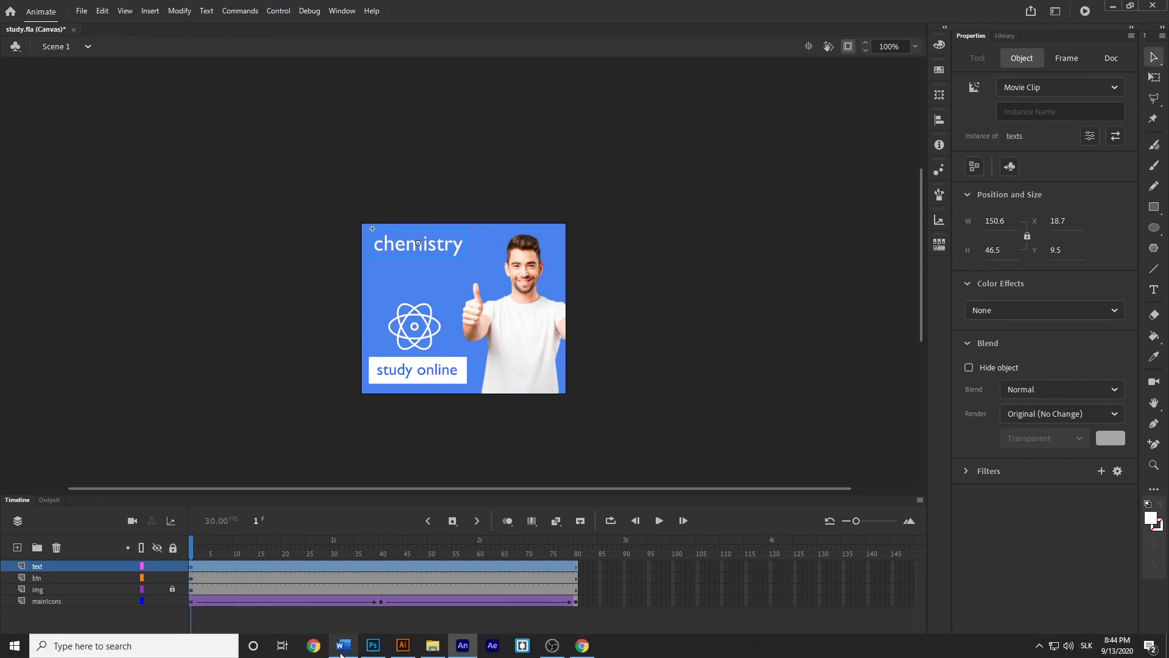
# - Switch to File Explorer and open the images folder inside study banner's banner folder to inspect the published files
pyautogui.click(433, 645)
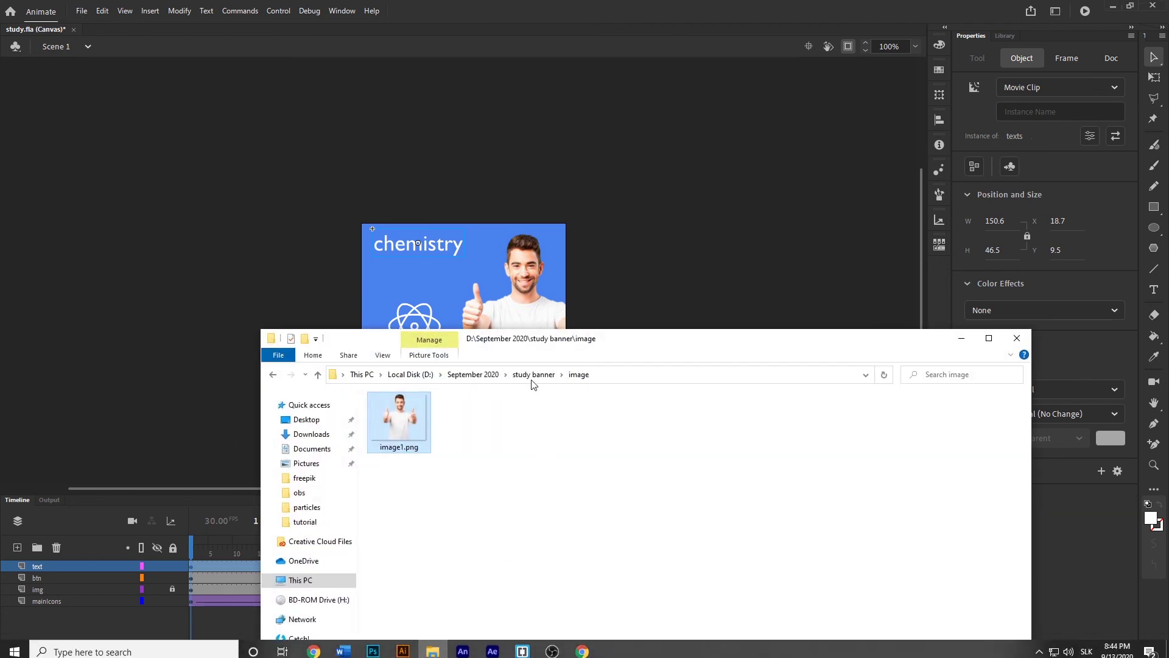
pyautogui.click(533, 374)
pyautogui.moveTo(642, 346); pyautogui.dragTo(619, 236)
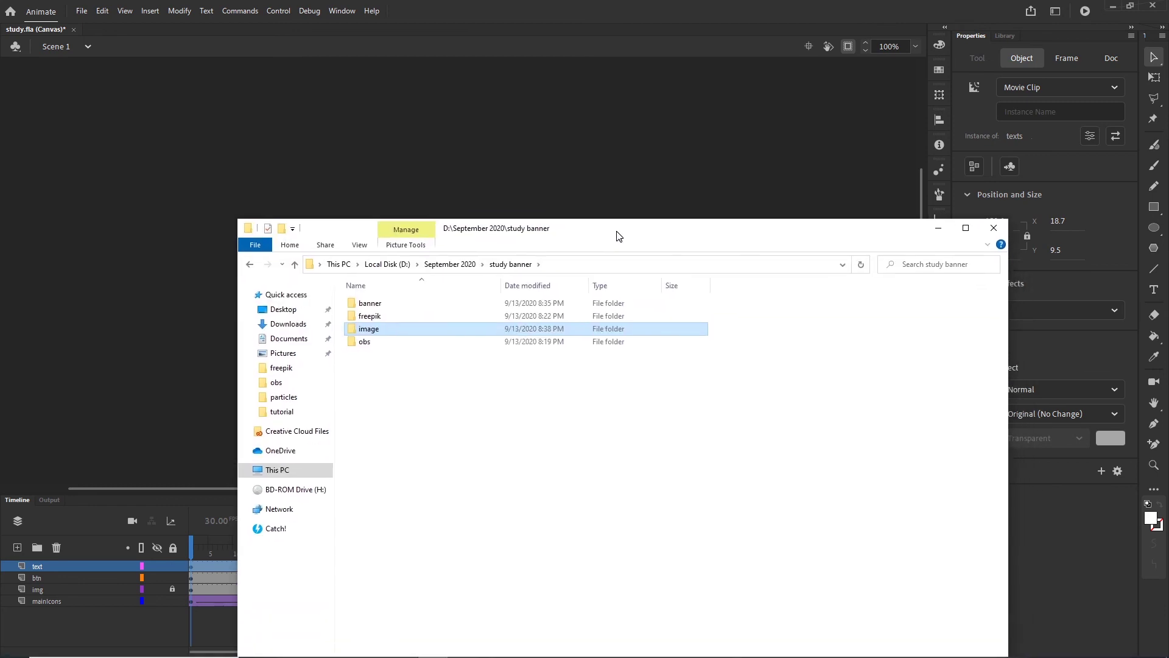
pyautogui.doubleClick(370, 303)
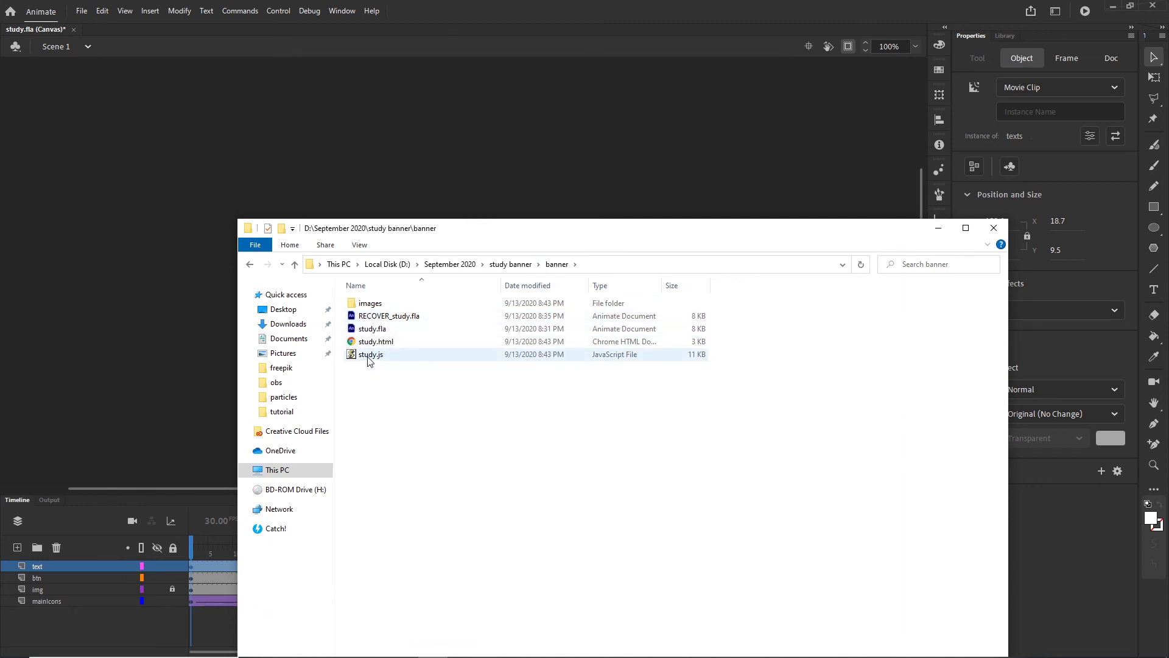
pyautogui.doubleClick(369, 303)
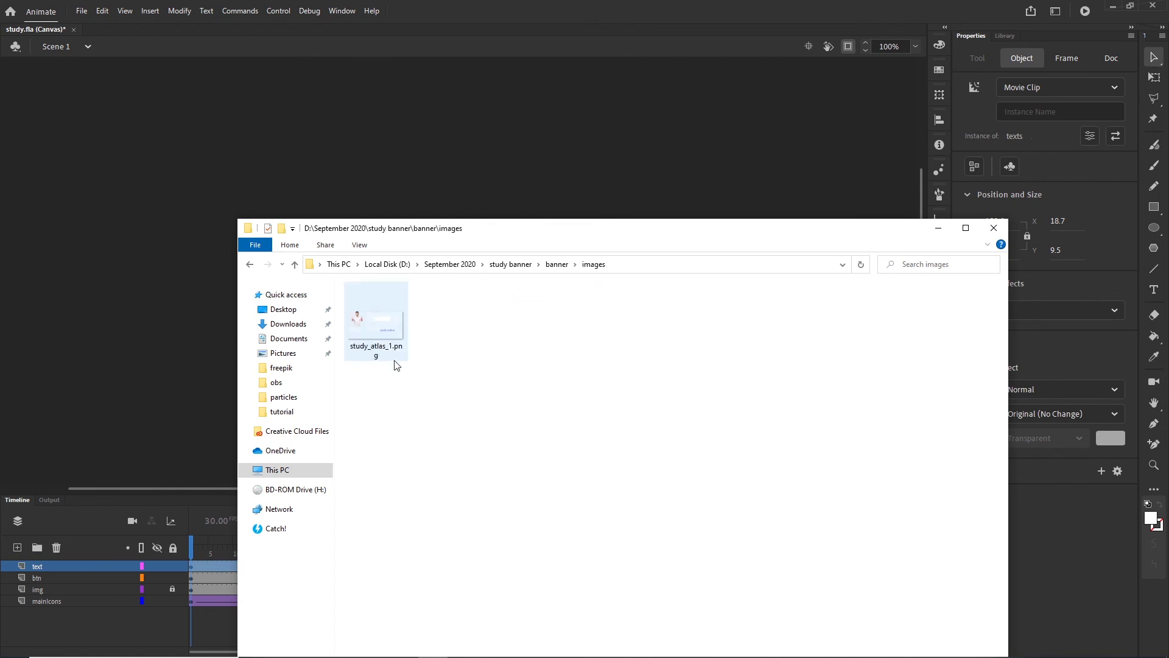
# - Go back to the banner folder and delete the published study.js, study.html and images folder
pyautogui.click(251, 265)
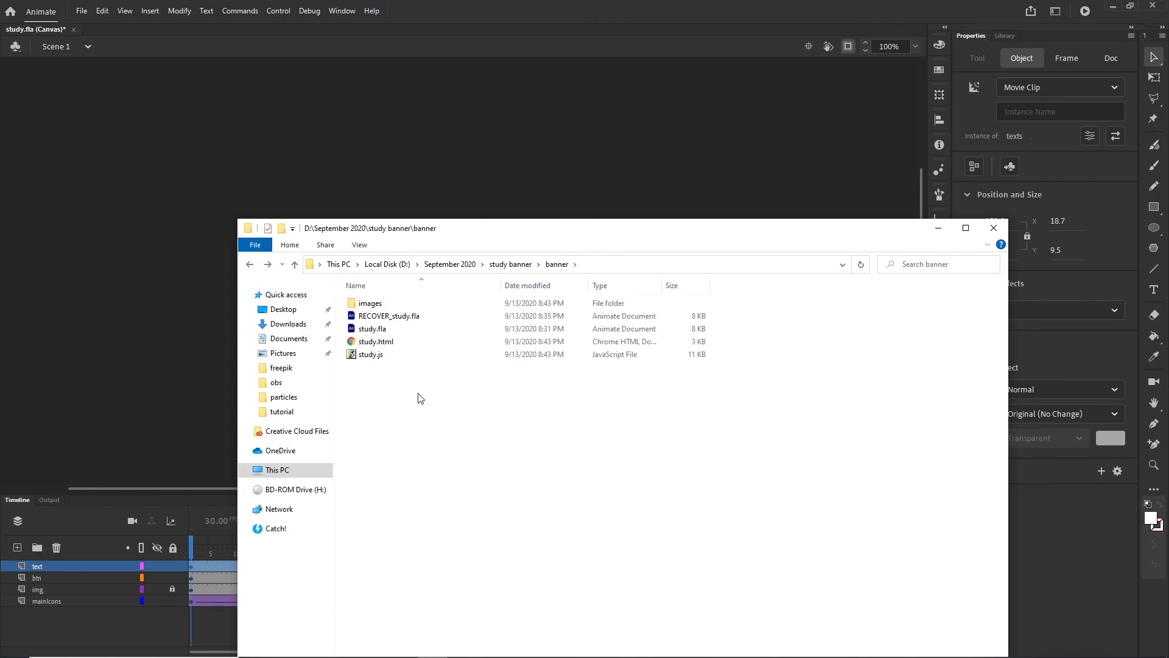
pyautogui.click(372, 357)
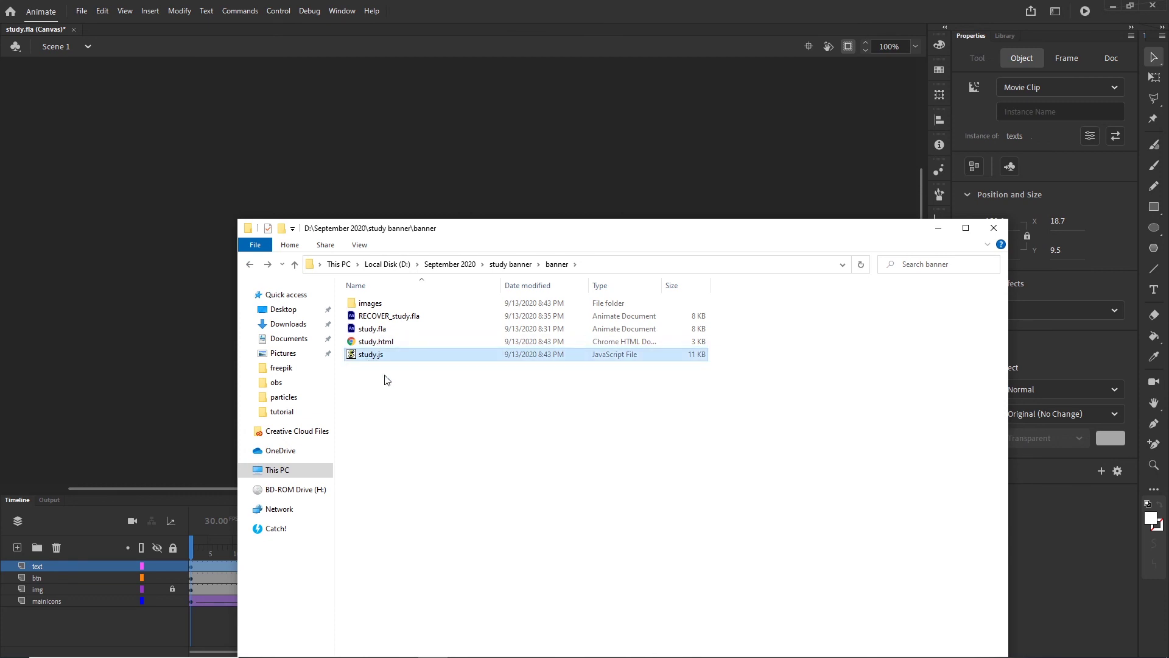
pyautogui.press('Delete')
pyautogui.click(375, 345)
pyautogui.press('Delete')
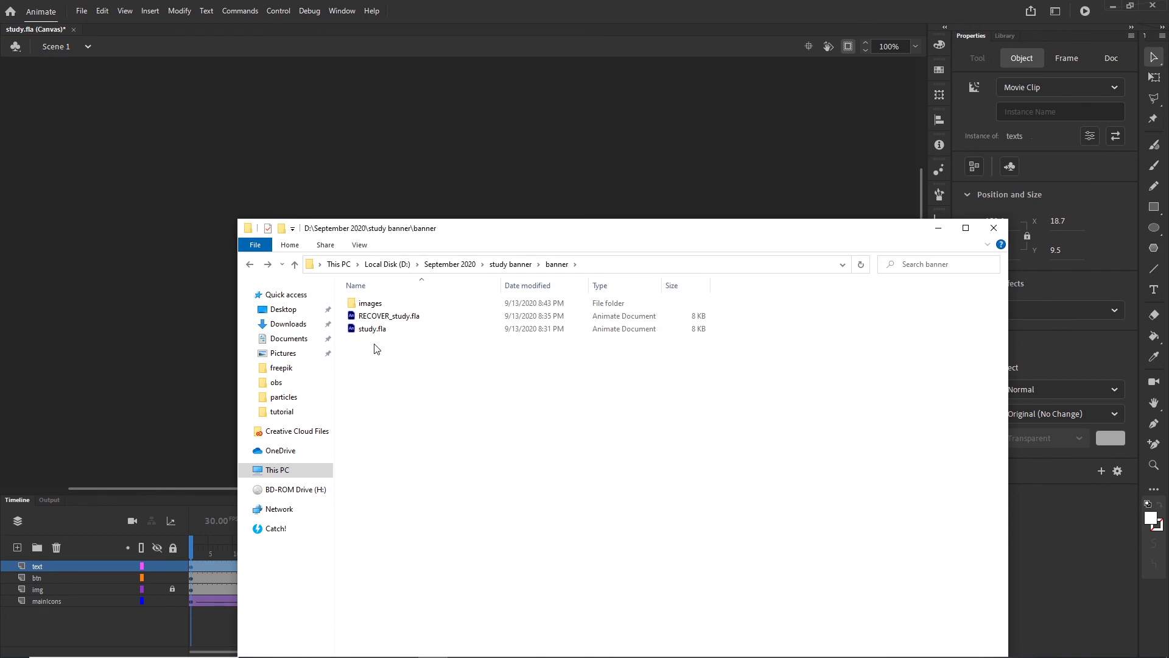
pyautogui.click(370, 306)
pyautogui.press('Delete')
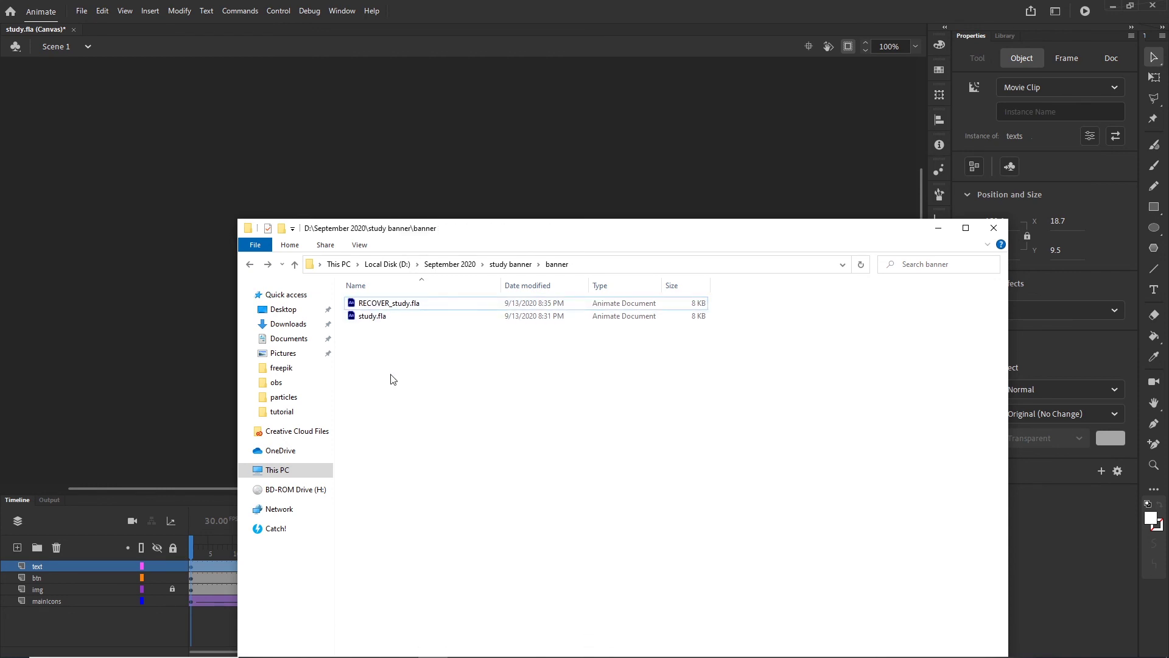
# - Create a new folder named index inside the banner folder
pyautogui.rightClick(372, 354)
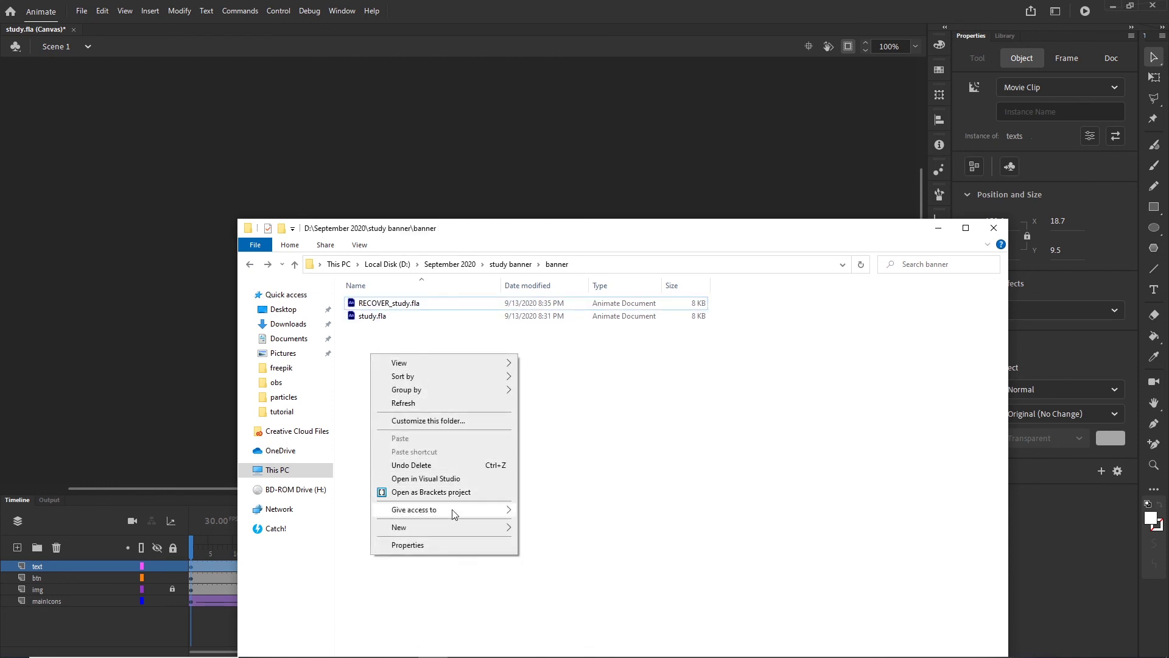
pyautogui.moveTo(471, 532)
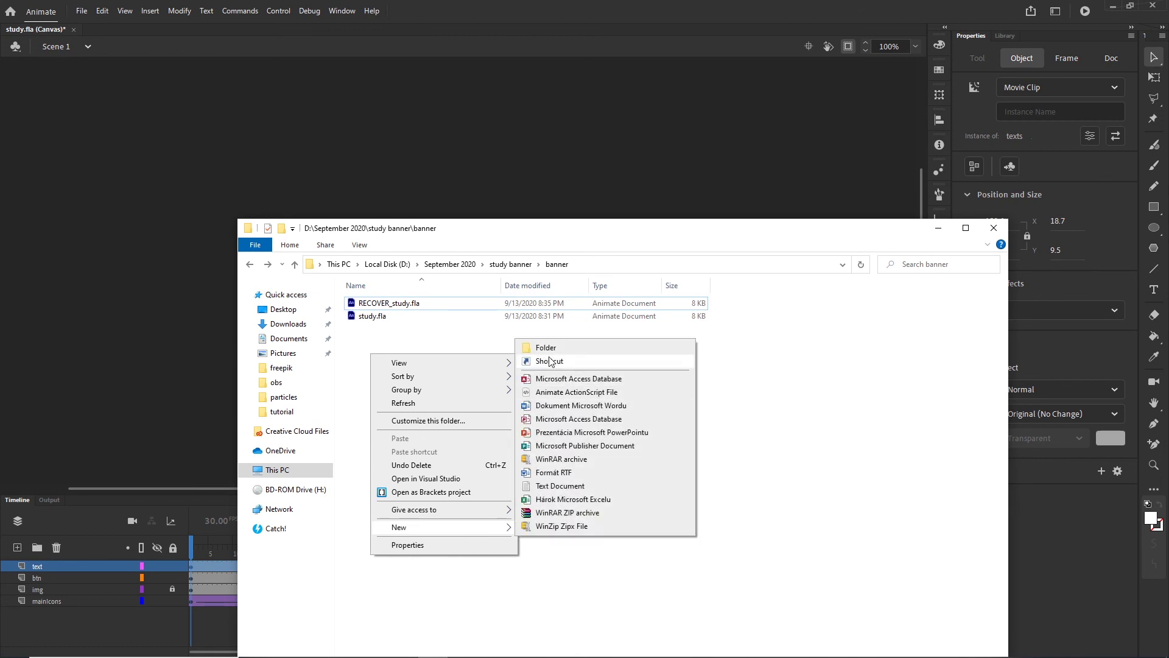
pyautogui.click(639, 348)
pyautogui.write('index')
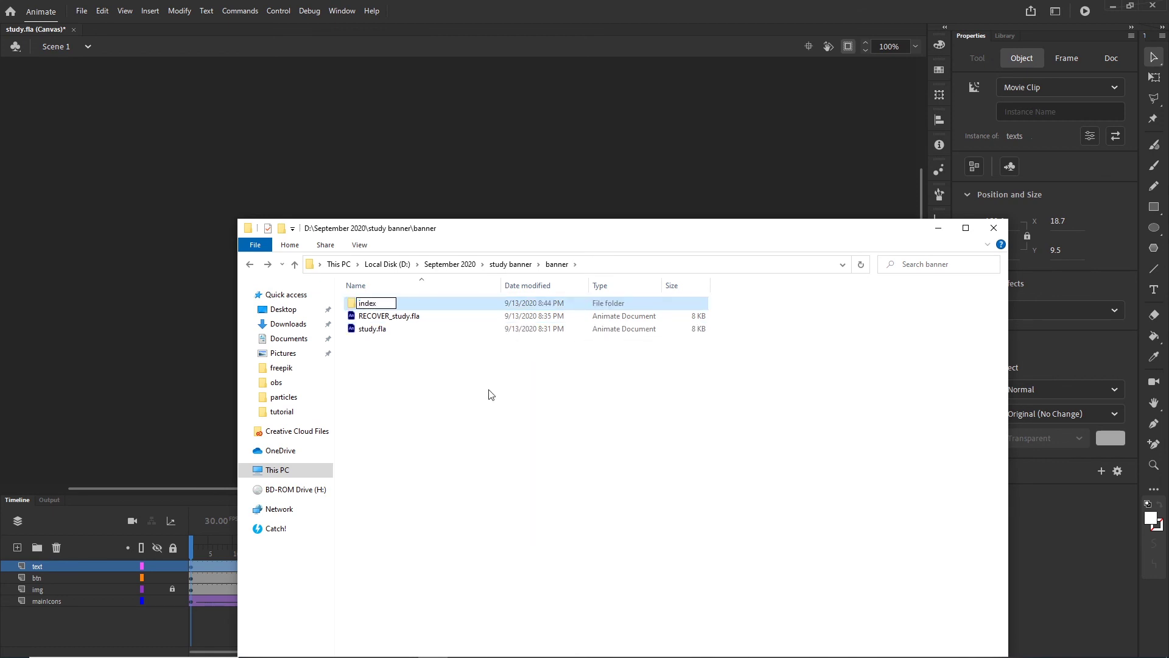
pyautogui.click(521, 429)
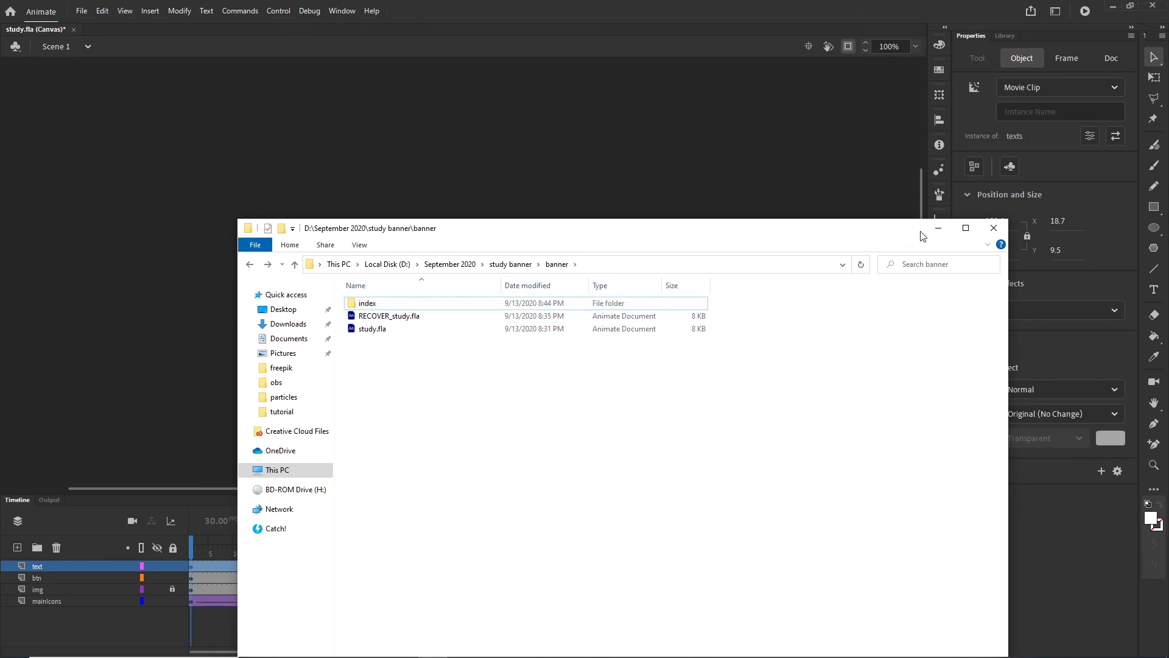
# - Switch back to Animate and set the publish output to a JavaScript file named index in September 2020\study banner\banner\index
pyautogui.click(938, 229)
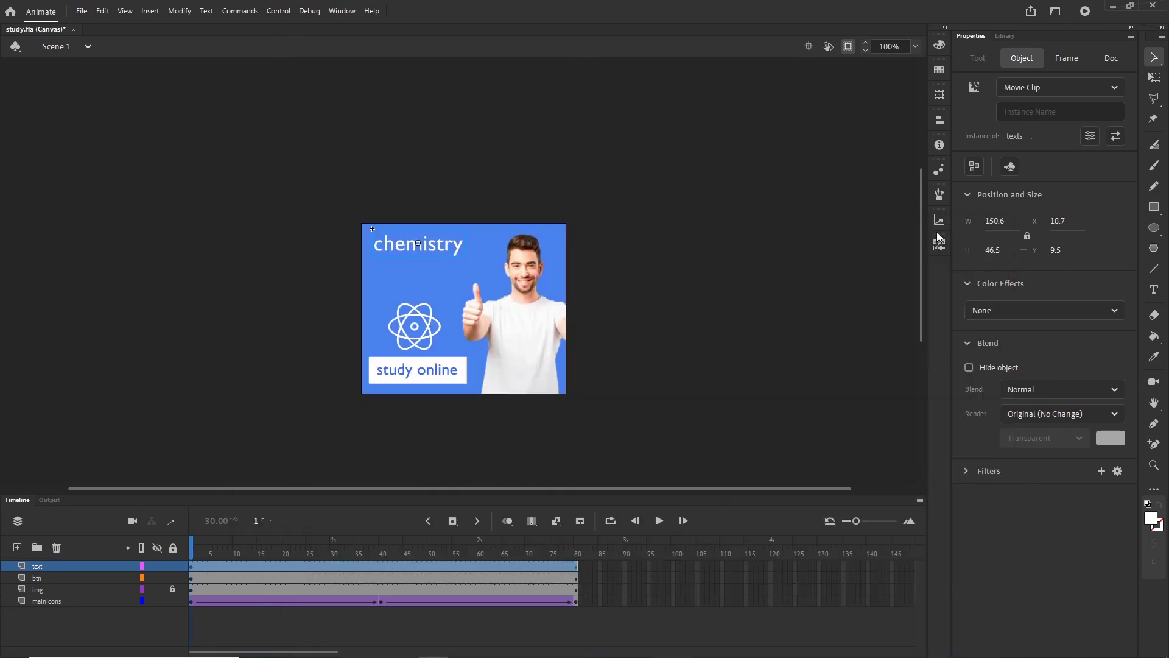
pyautogui.click(81, 15)
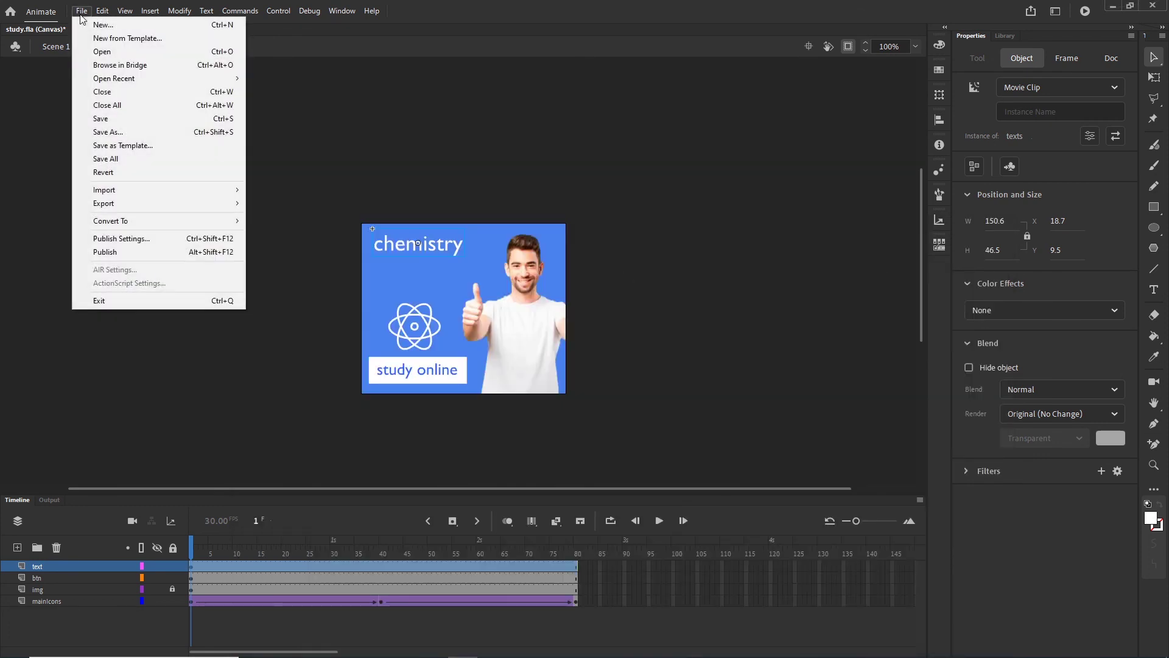
pyautogui.click(118, 238)
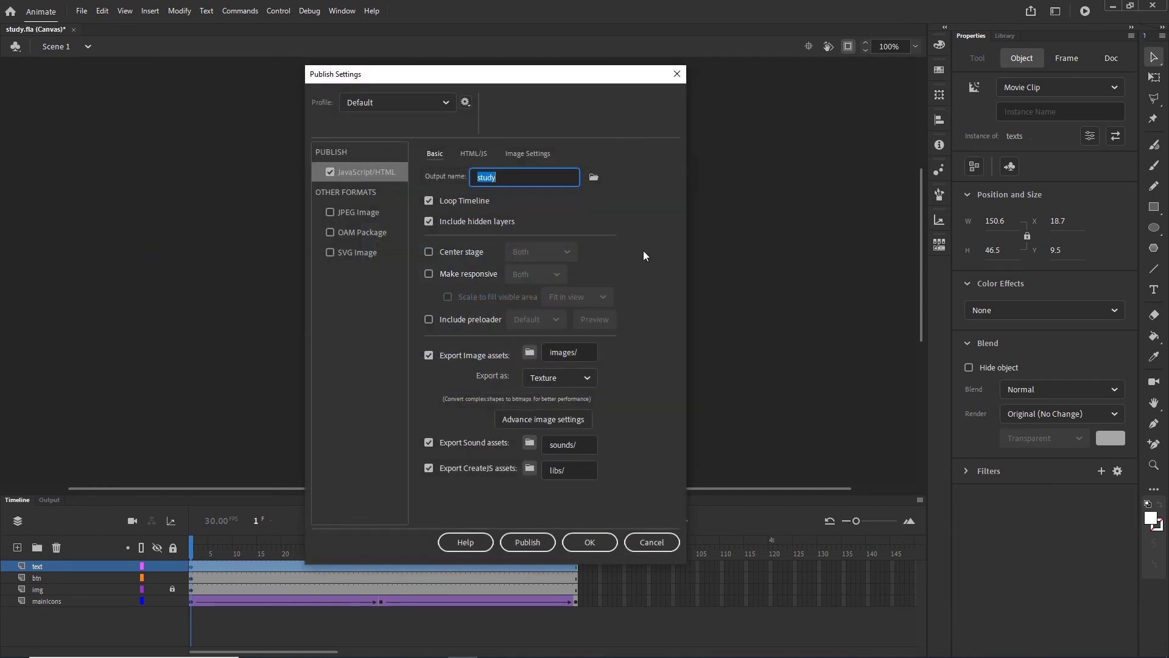
pyautogui.click(594, 176)
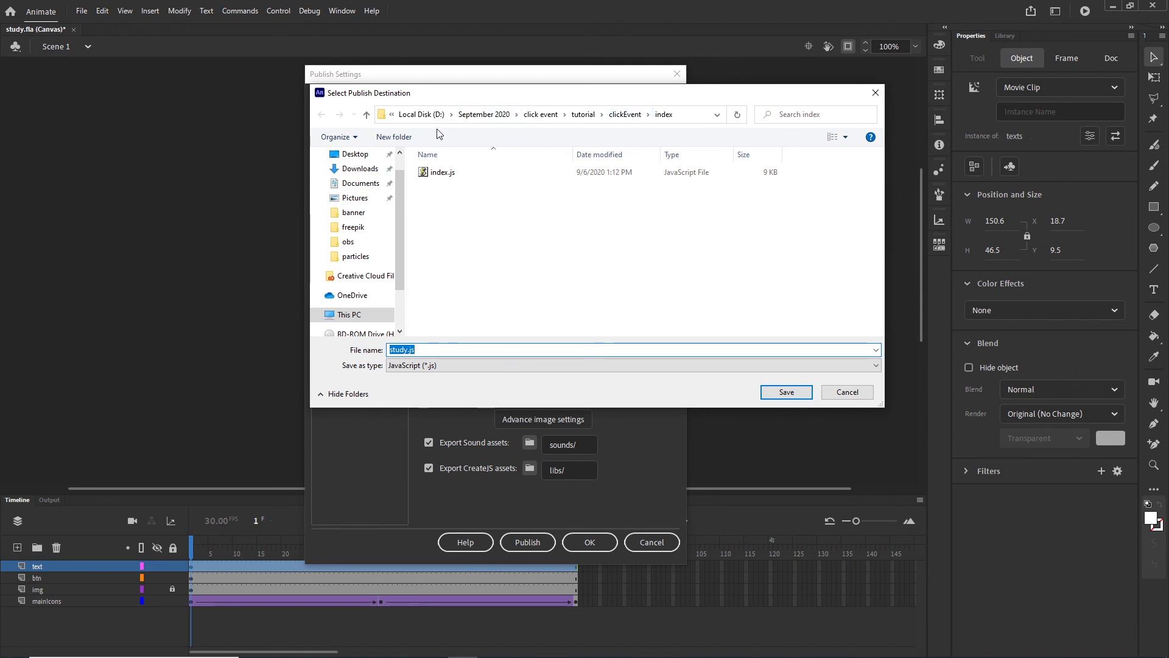
pyautogui.click(484, 118)
pyautogui.doubleClick(456, 261)
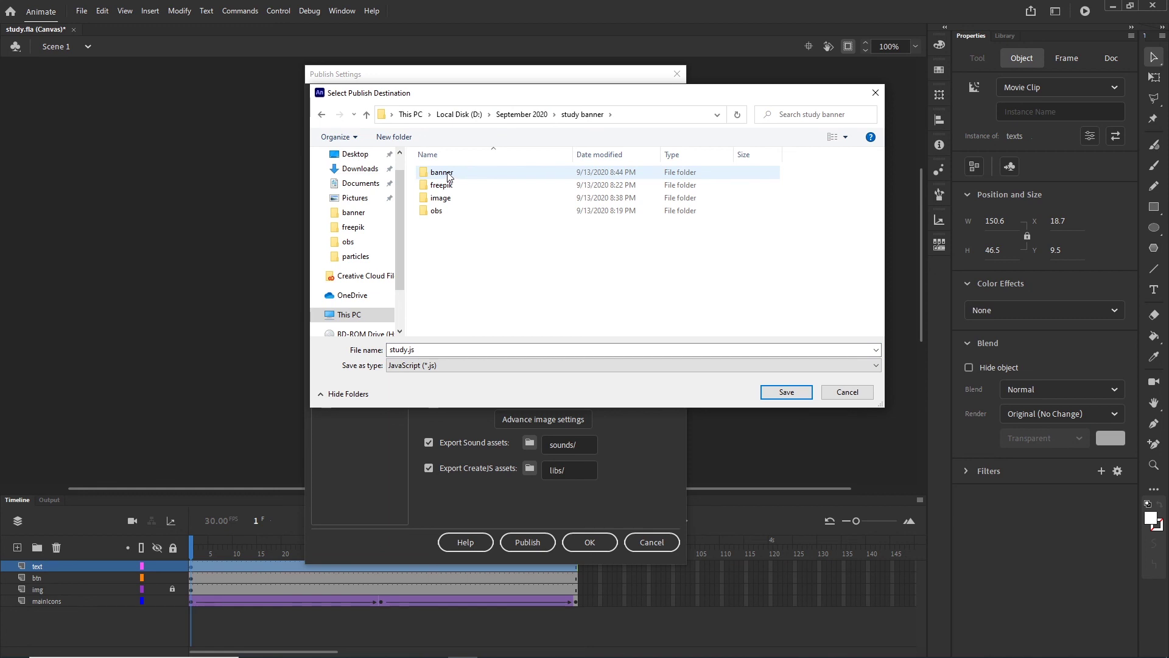
pyautogui.doubleClick(447, 173)
pyautogui.doubleClick(442, 173)
pyautogui.doubleClick(426, 350)
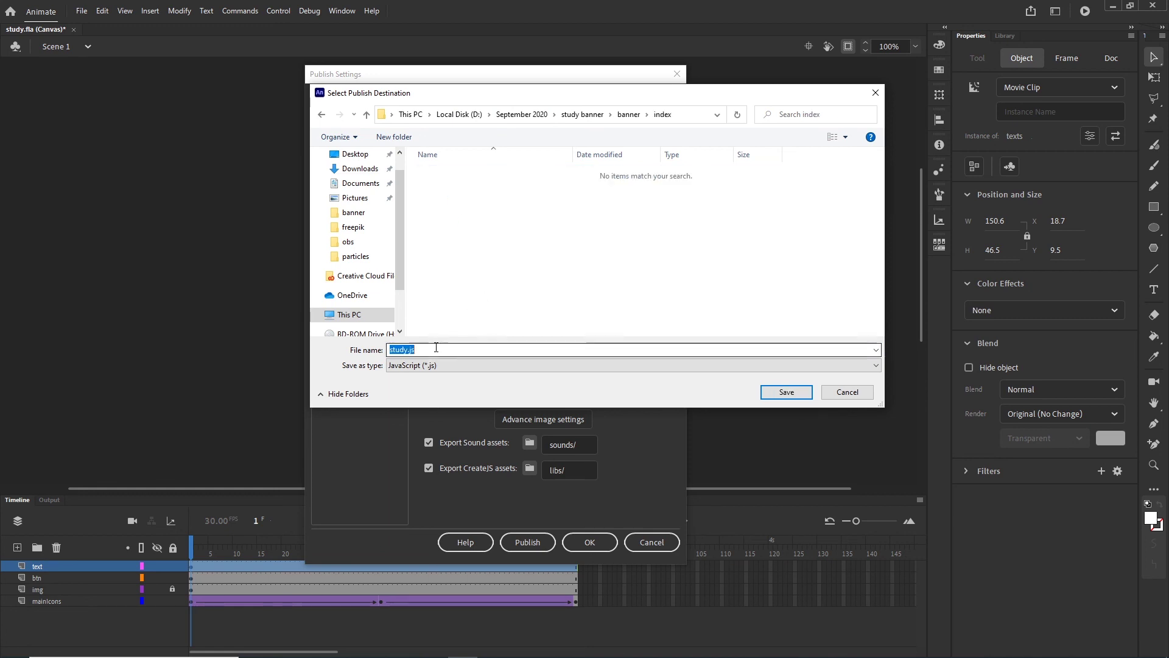
pyautogui.write('index')
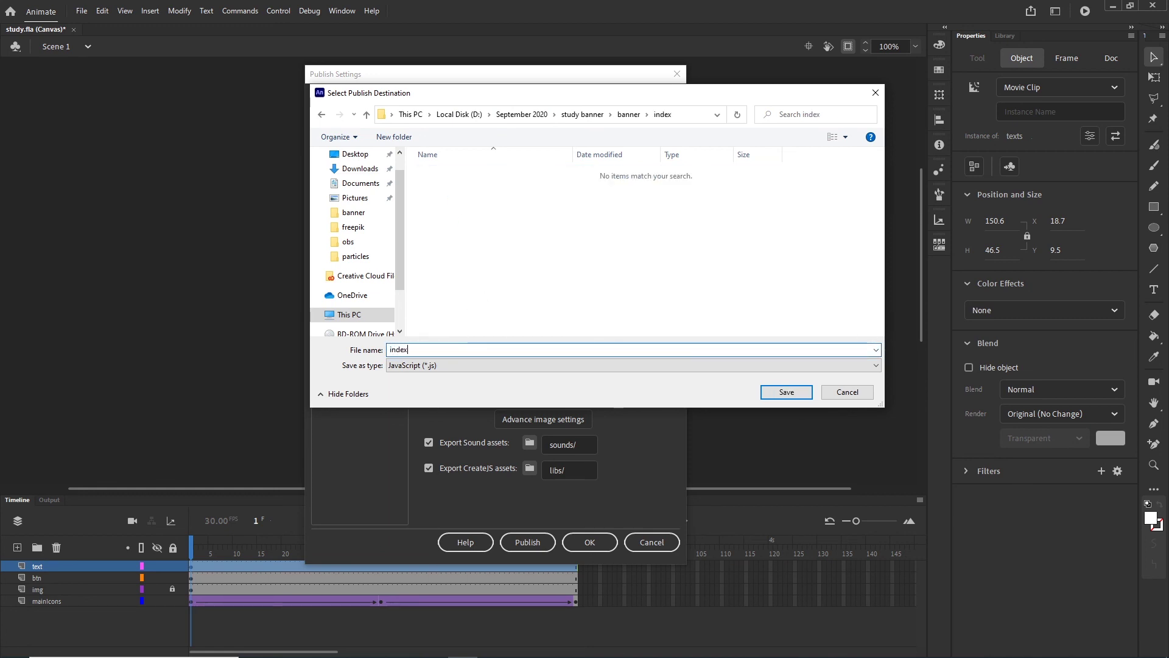
pyautogui.click(786, 391)
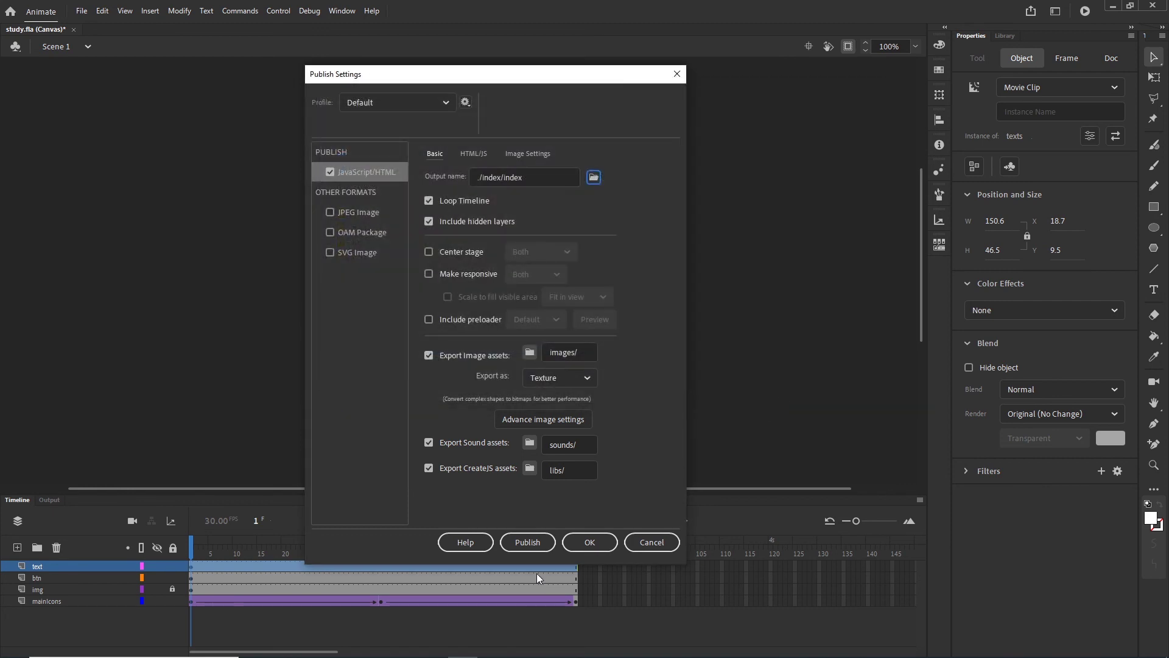
pyautogui.click(588, 542)
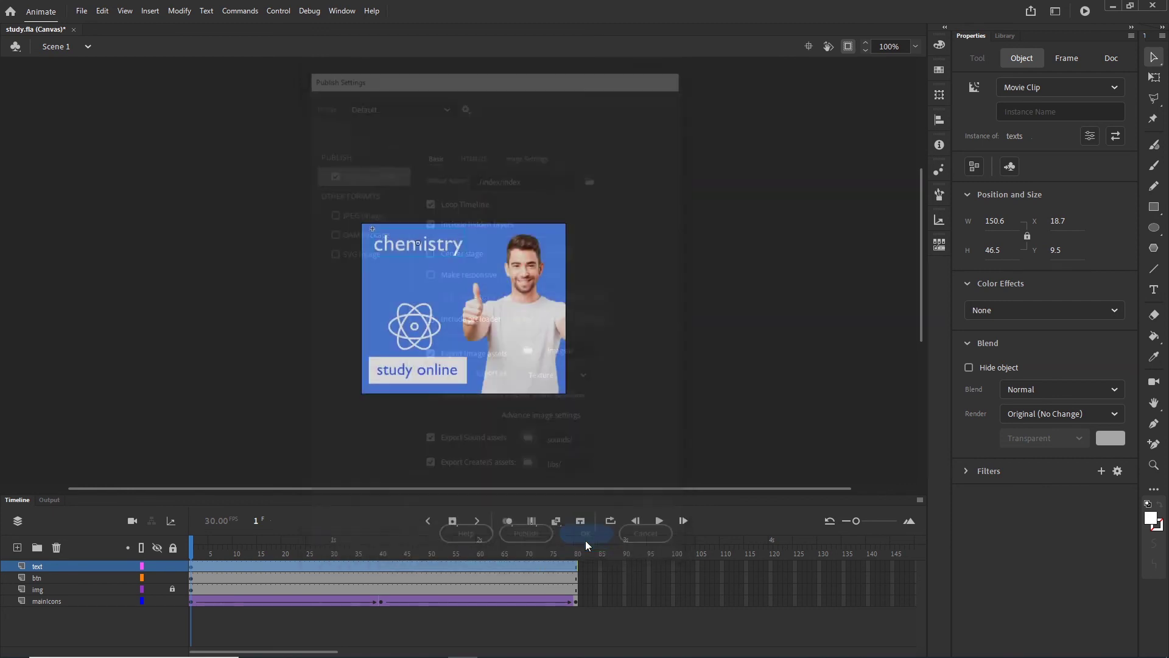
# - Publish the ad with the new output settings and return to the timeline
pyautogui.click(81, 11)
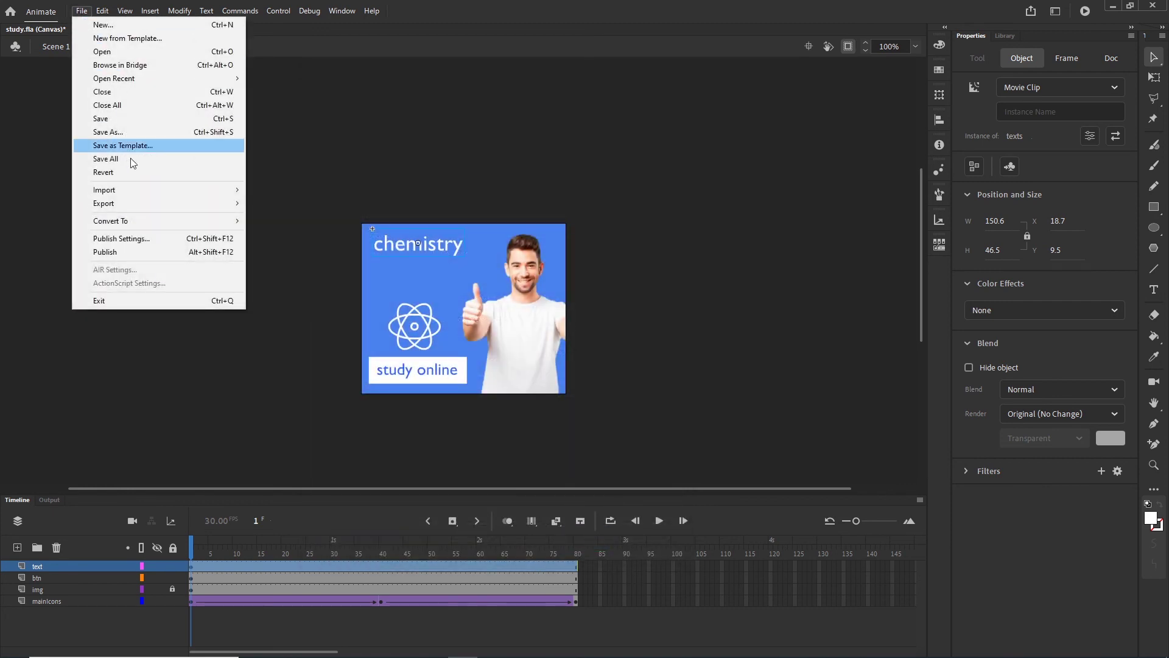
pyautogui.click(118, 251)
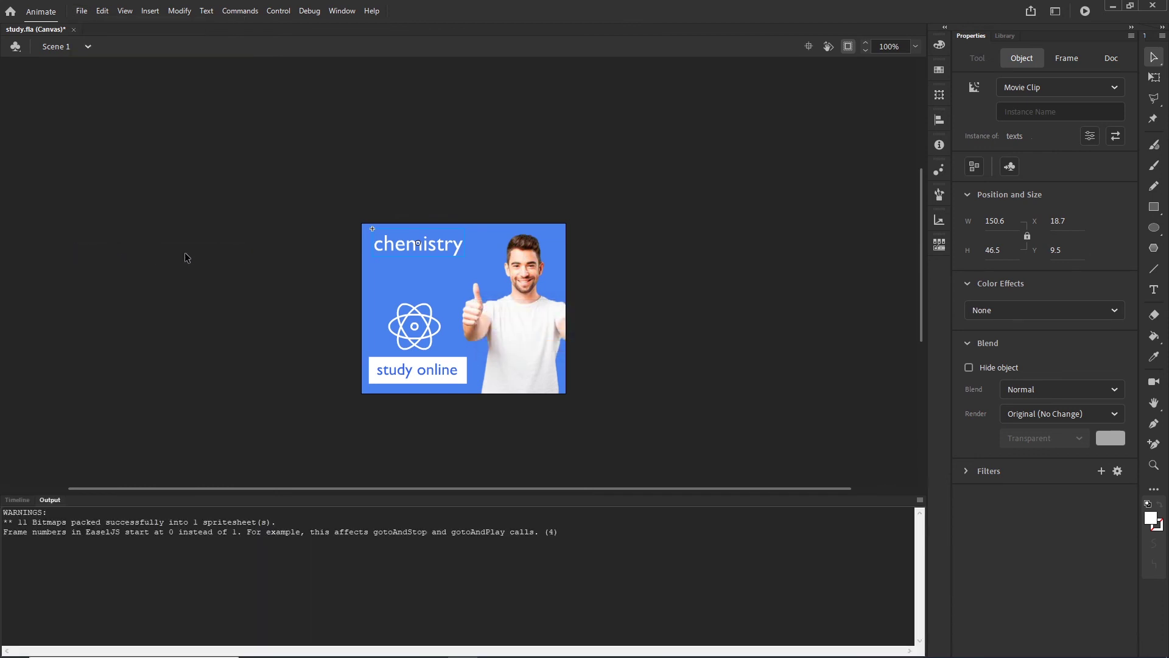
pyautogui.click(18, 500)
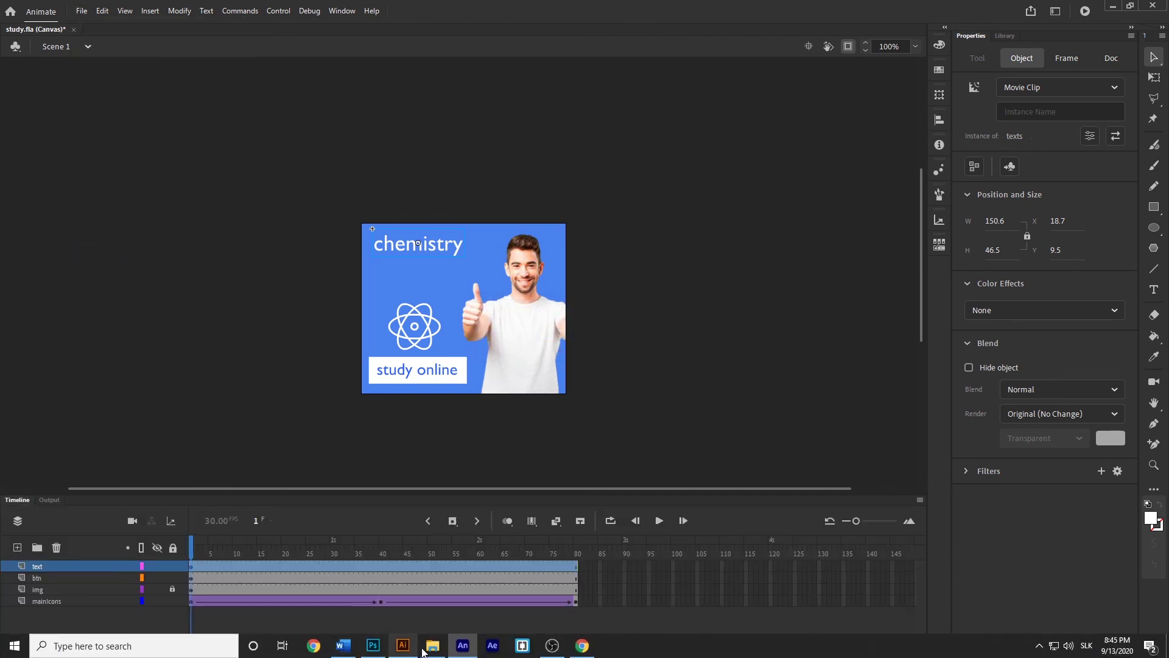
# - Switch to File Explorer and check the published images folder and HTML and JavaScript files in banner's index folder
pyautogui.click(434, 647)
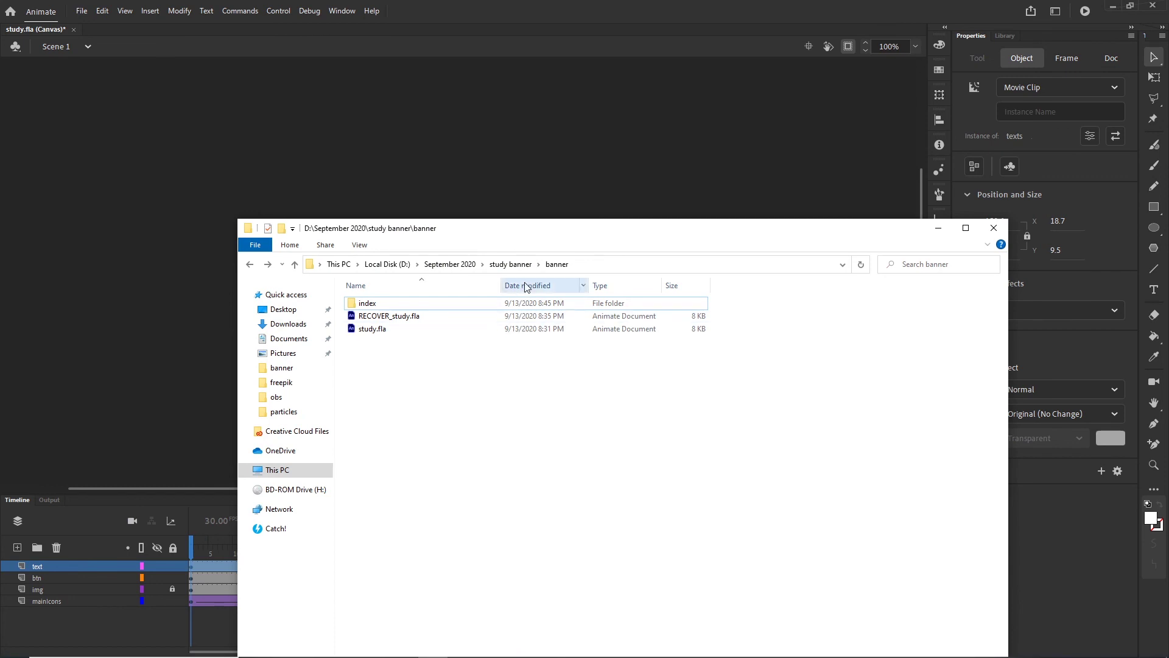
pyautogui.click(514, 265)
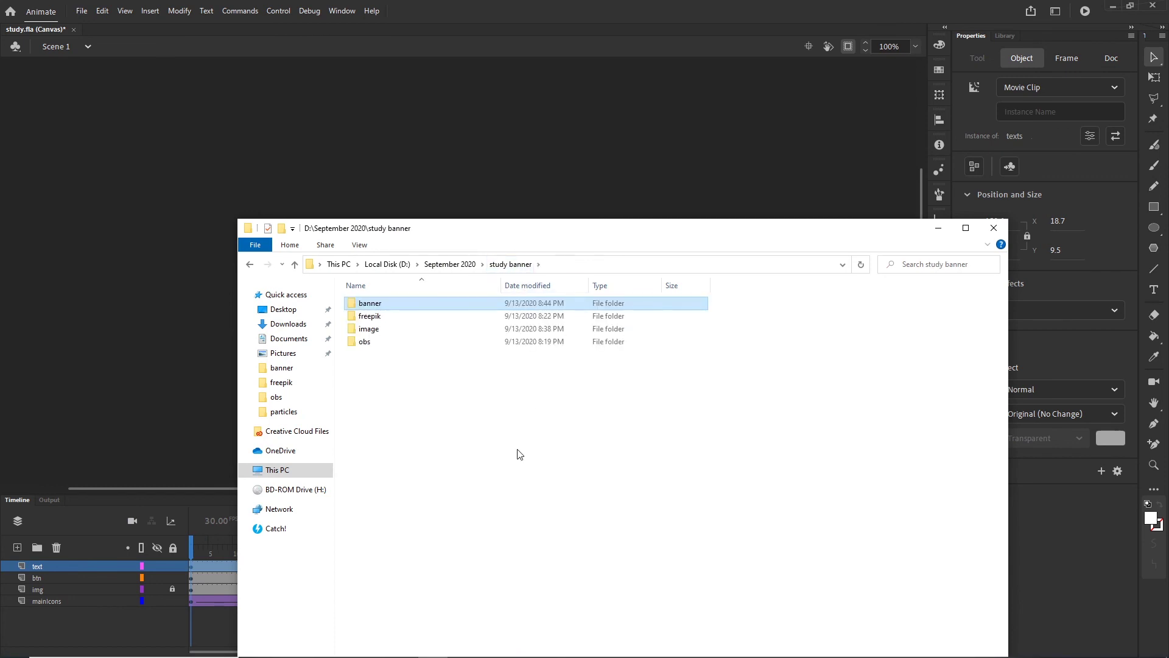
pyautogui.doubleClick(385, 304)
pyautogui.doubleClick(369, 304)
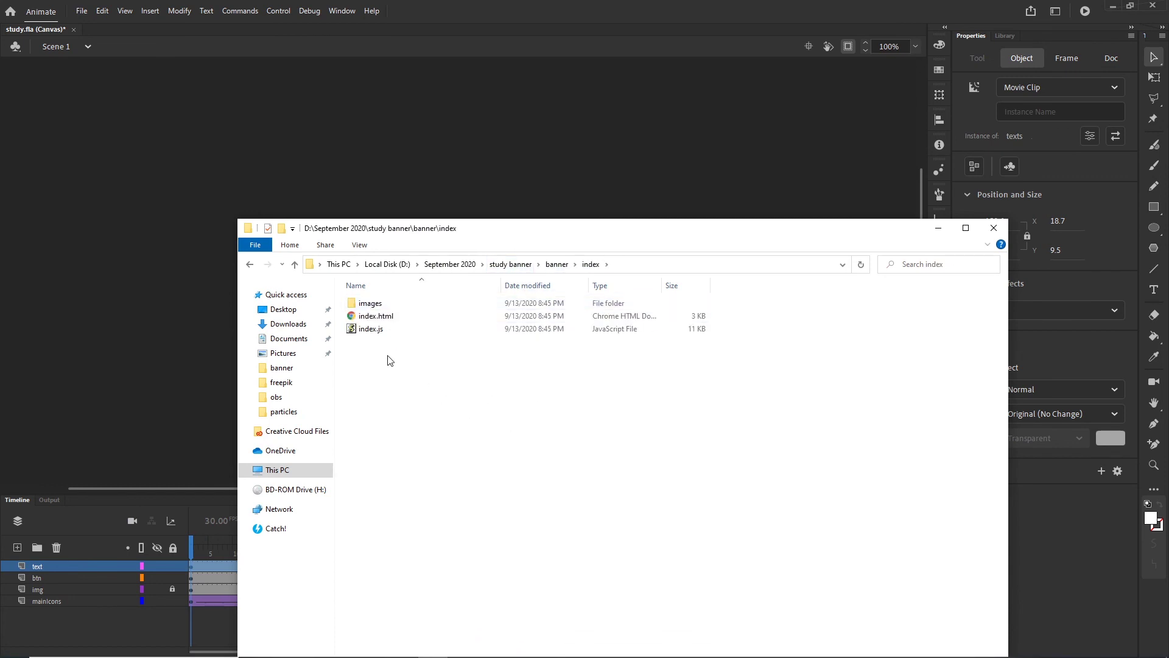
pyautogui.click(366, 304)
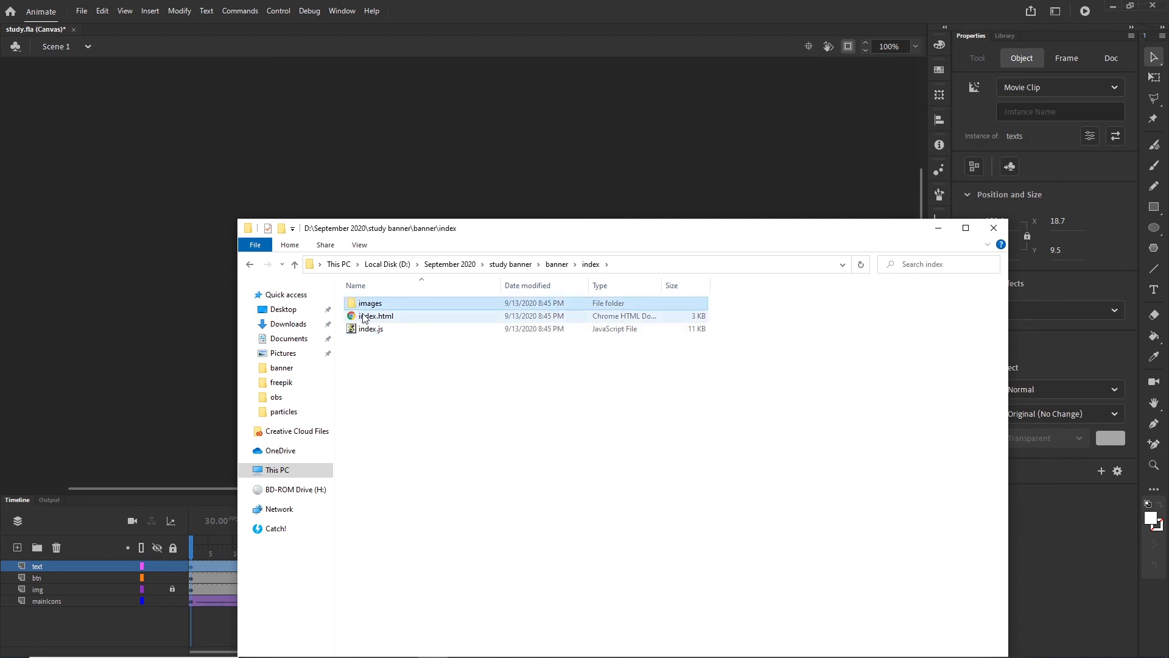
pyautogui.click(366, 319)
pyautogui.keyDown('ctrl'); pyautogui.click(368, 332); pyautogui.keyUp('ctrl')
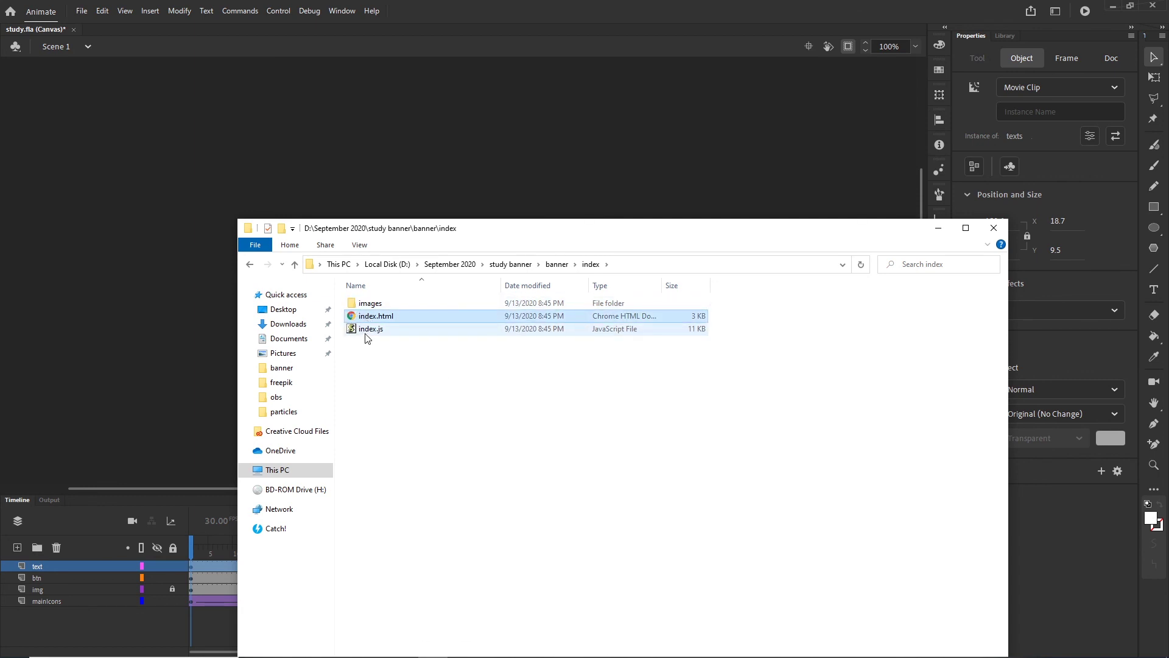
pyautogui.click(396, 377)
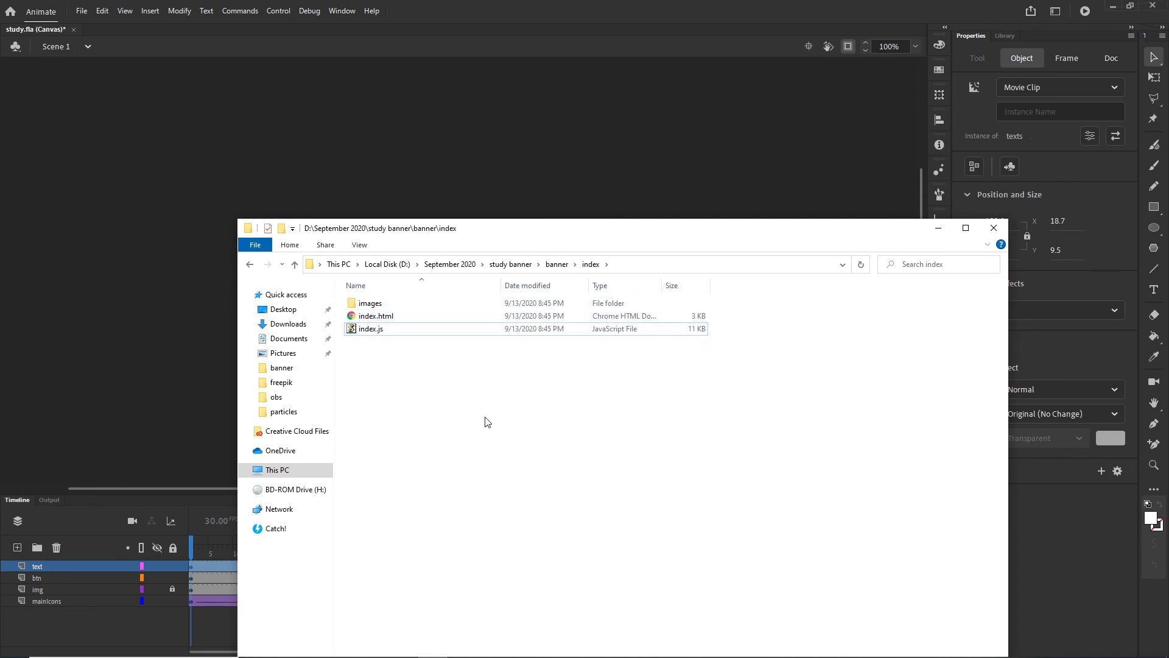